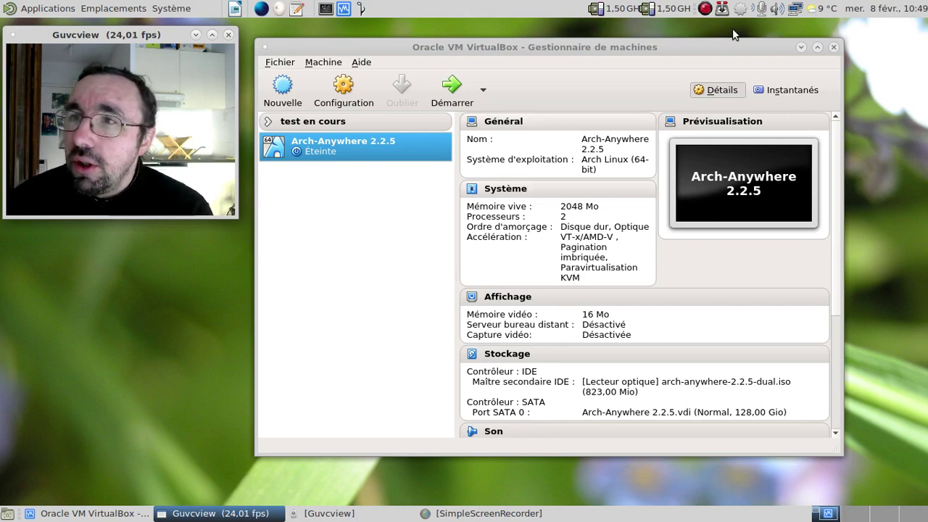
# Switch to Transmission and quit it to stop sharing the torrents
pyautogui.click(722, 9)
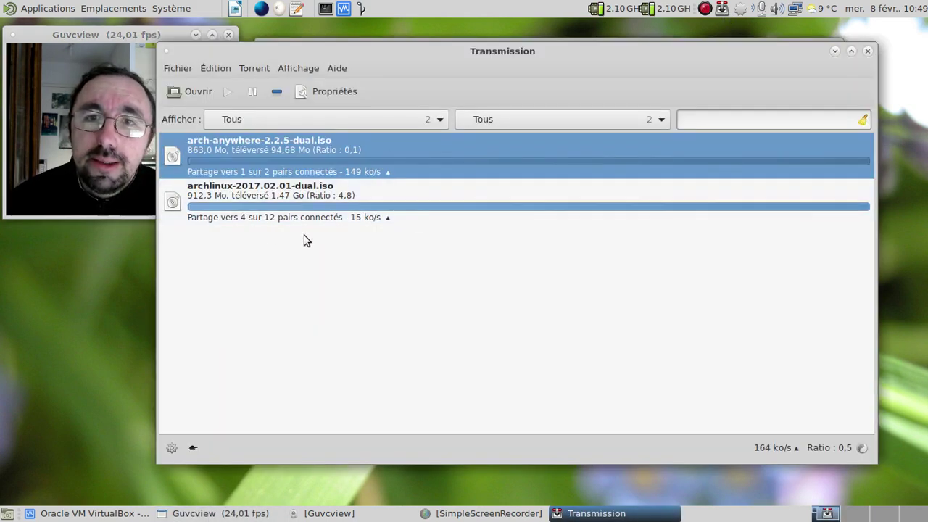
pyautogui.click(185, 68)
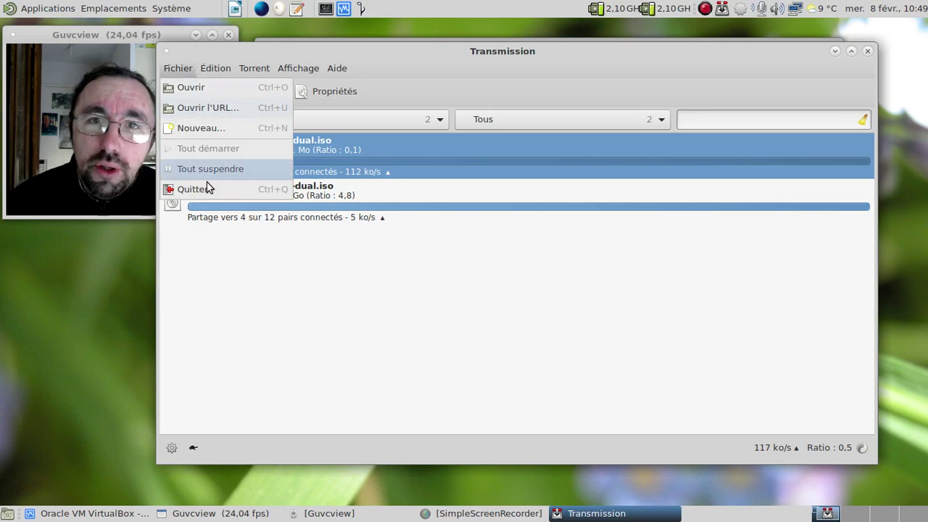
pyautogui.click(207, 189)
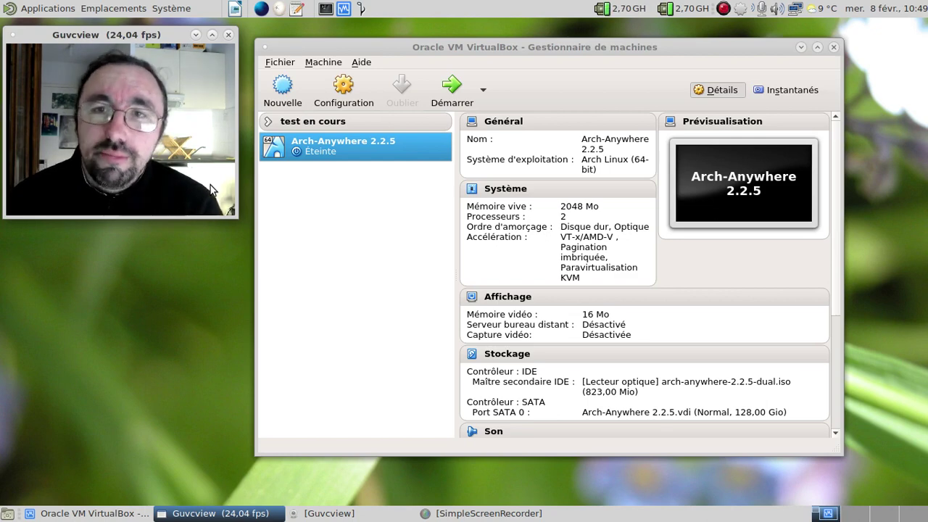
# Start the Arch-Anywhere 2.2.5 virtual machine, minimize the machine manager window, and boot Arch Linux (x86_64)
pyautogui.click(437, 94)
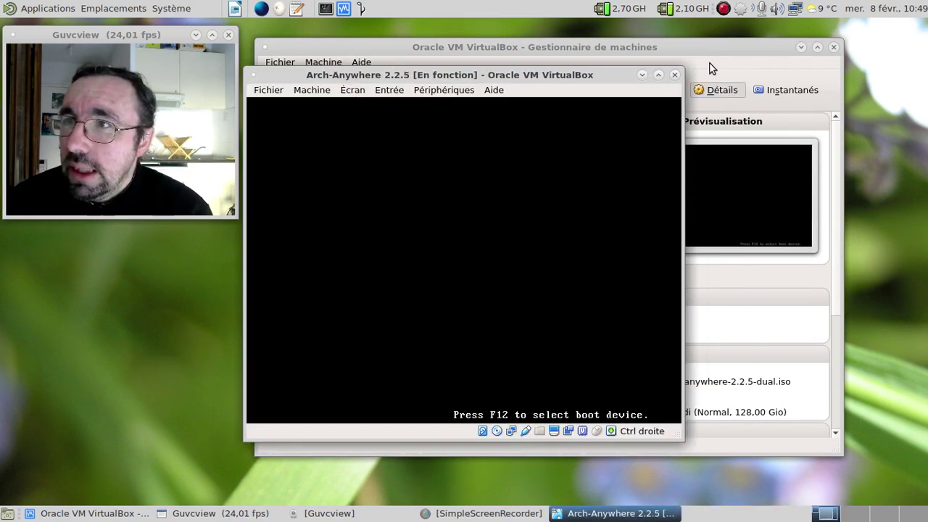
pyautogui.click(799, 47)
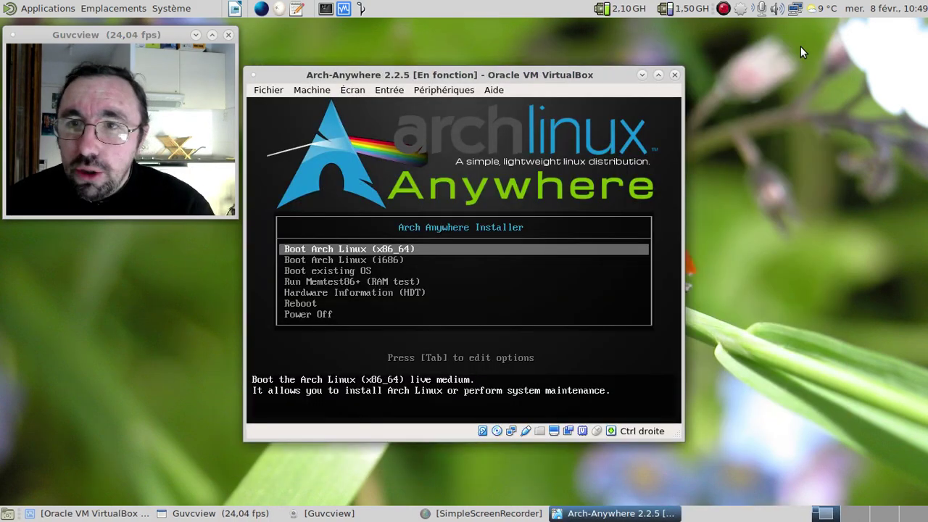
pyautogui.press('Return')
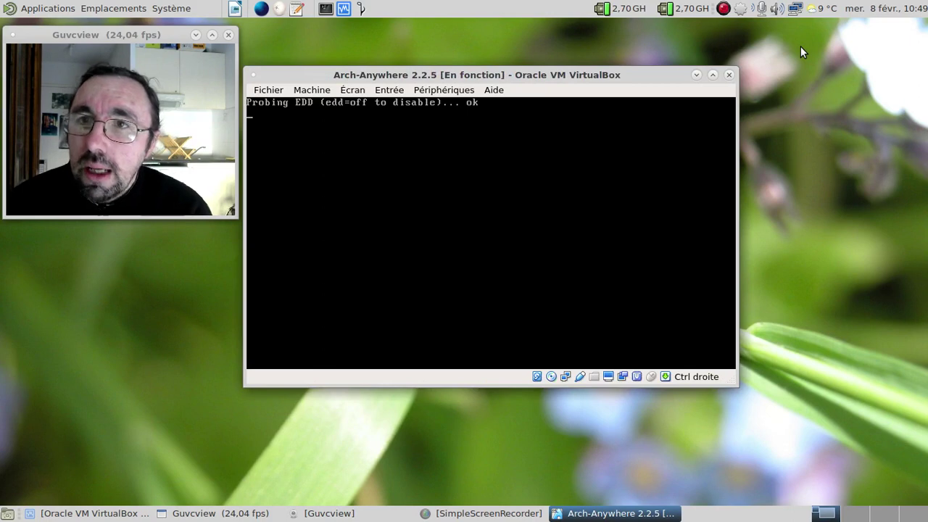
# Move the virtual machine window higher on the desktop and launch the Arch Anywhere Installer with option 1
pyautogui.moveTo(587, 73); pyautogui.dragTo(591, 36)
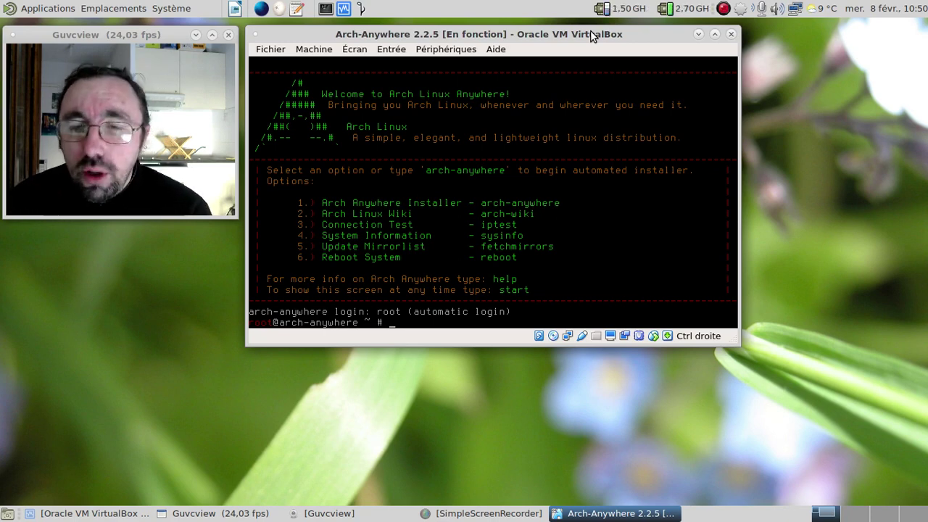
pyautogui.write('1')
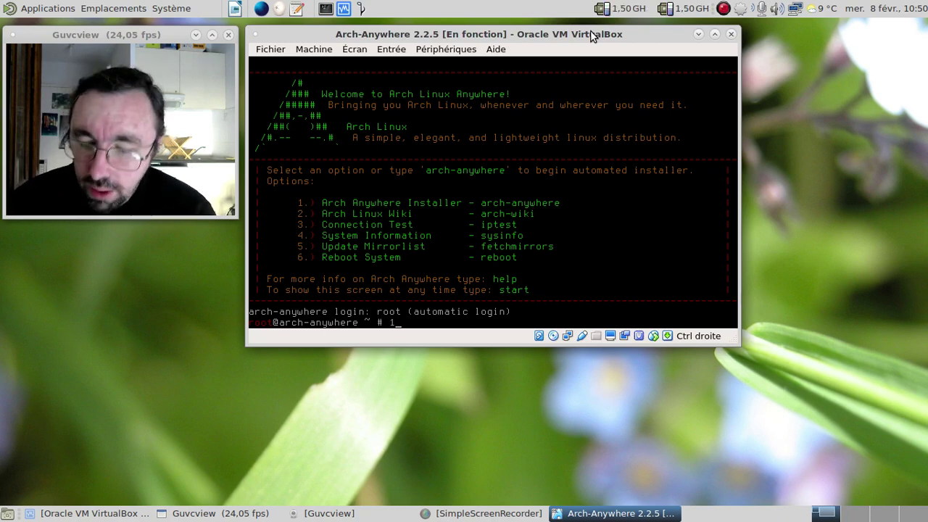
pyautogui.press('Return')
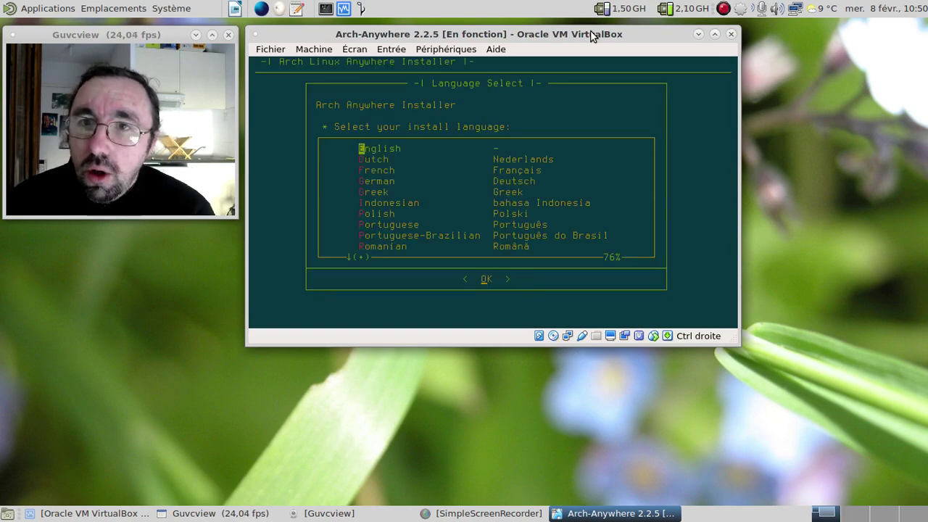
# Choose French as the install language and agree to begin the installation procedure
pyautogui.press('Down')
pyautogui.press('Down')
pyautogui.press('Return')
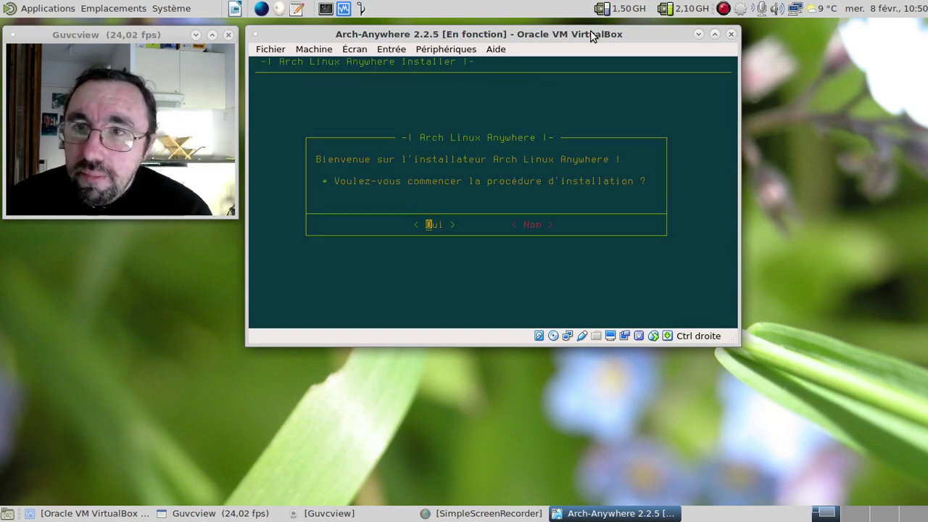
pyautogui.press('Return')
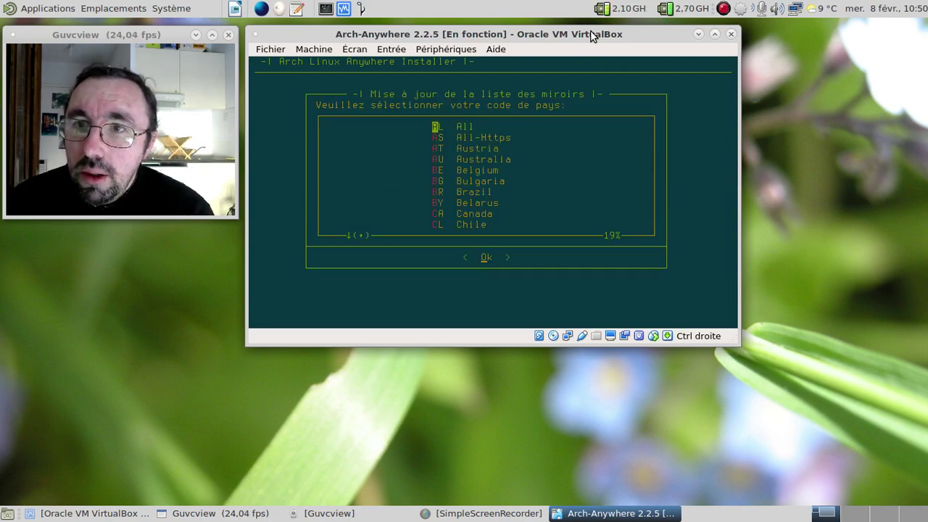
# Select France (FR) as the country code for updating the mirror list
pyautogui.press('Down')
pyautogui.press('Down')
pyautogui.press('Down')
pyautogui.press('Down')
pyautogui.press('Down')
pyautogui.press('Down')
pyautogui.press('Down')
pyautogui.press('Down')
pyautogui.press('Down')
pyautogui.press('Down')
pyautogui.press('Down')
pyautogui.press('Down')
pyautogui.press('Down')
pyautogui.press('Down')
pyautogui.press('Down')
pyautogui.press('Down')
pyautogui.press('Down')
pyautogui.press('Down')
pyautogui.press('Down')
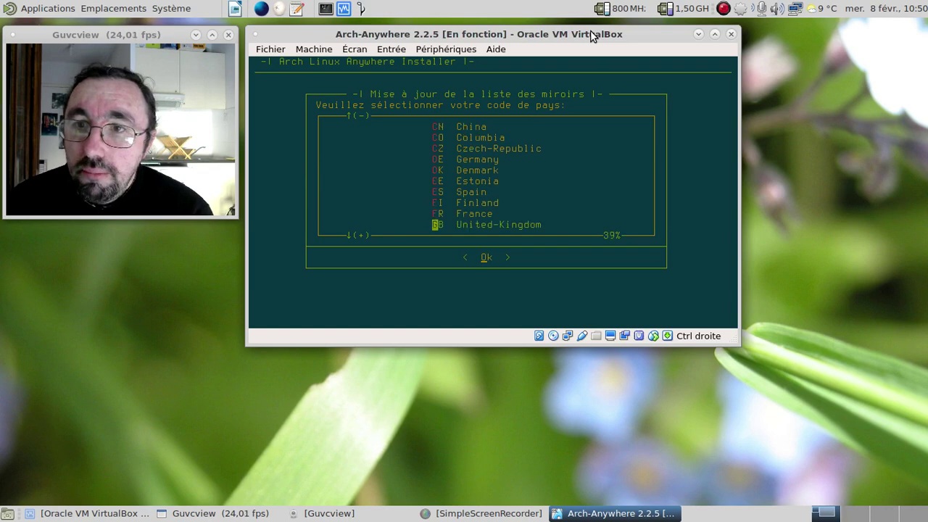
pyautogui.press('Up')
pyautogui.press('Return')
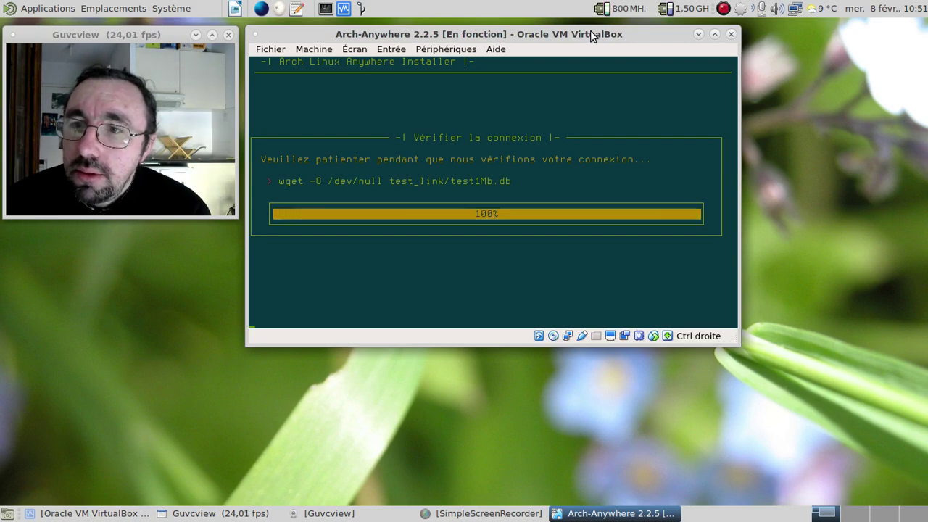
# Set the keyboard layout to fr (French)
pyautogui.press('Down')
pyautogui.press('Down')
pyautogui.press('Down')
pyautogui.press('Down')
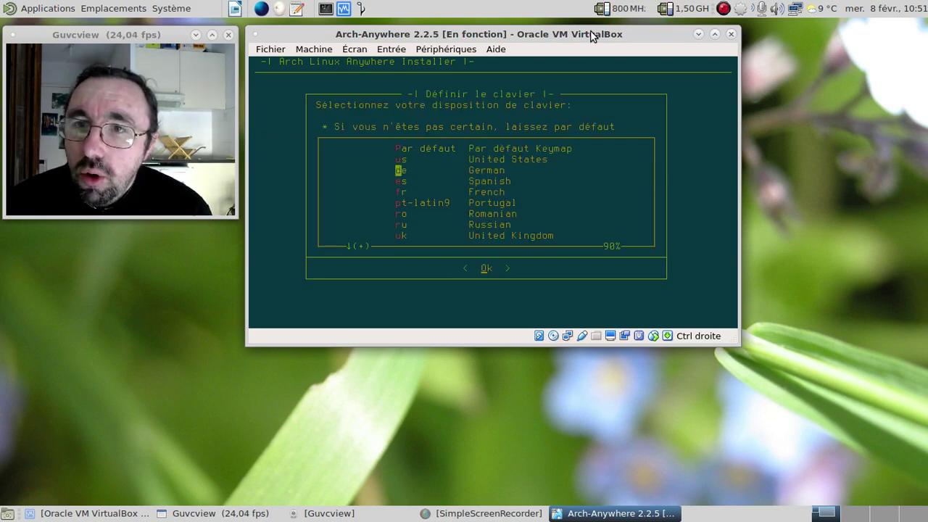
pyautogui.press('Return')
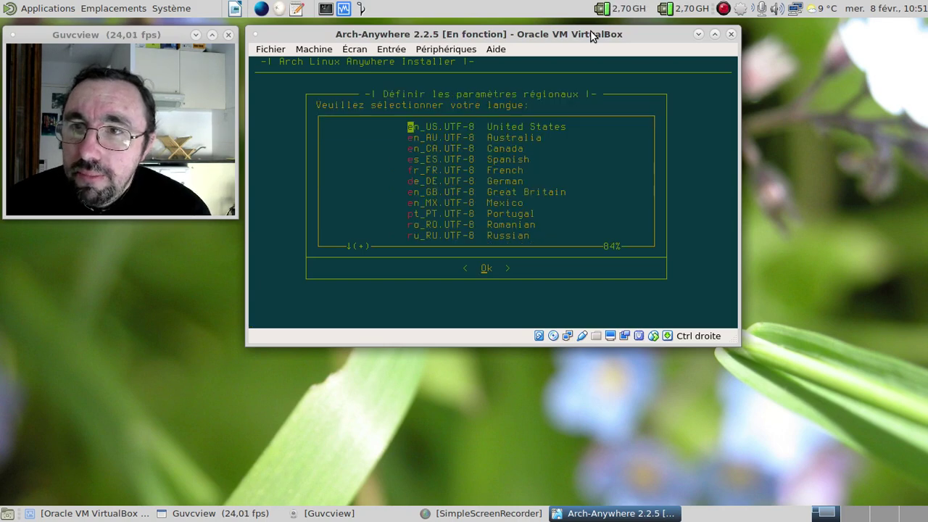
# Set the system locale to fr_FR.UTF-8 (French)
pyautogui.press('Down')
pyautogui.press('Down')
pyautogui.press('Down')
pyautogui.press('Down')
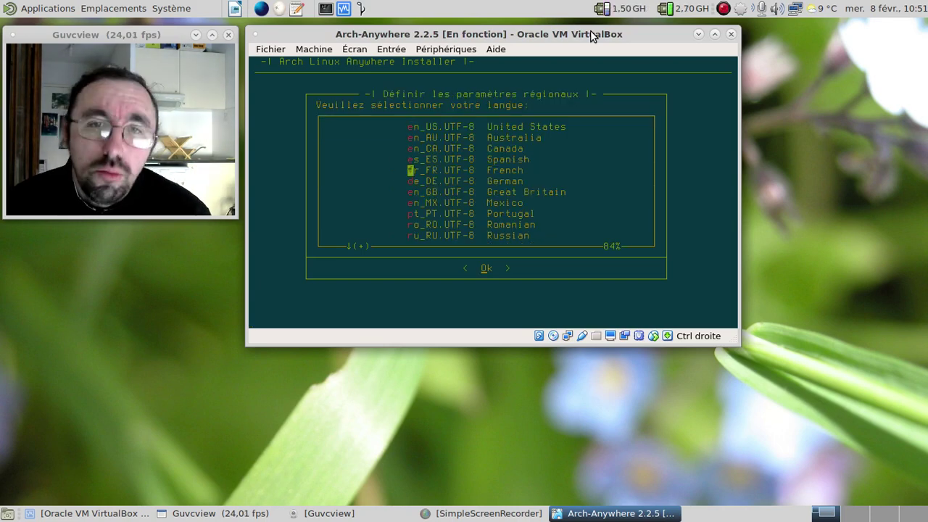
pyautogui.press('Return')
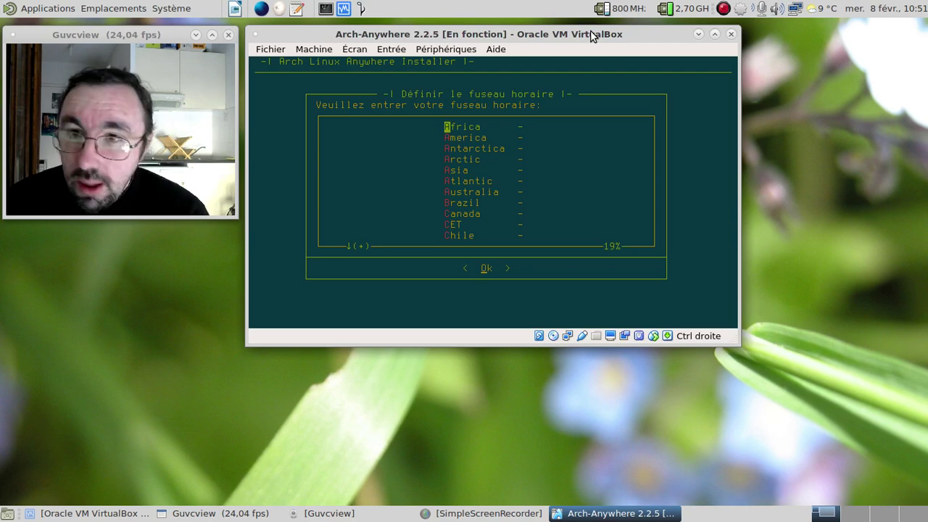
# Set the time zone to Europe with Paris as the secondary zone
pyautogui.press('e')
pyautogui.press('e')
pyautogui.press('e')
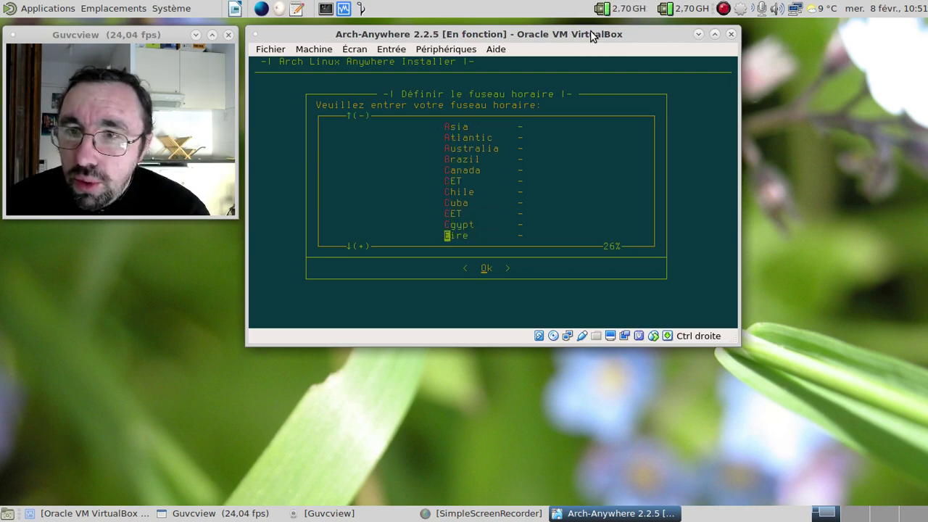
pyautogui.press('e')
pyautogui.press('e')
pyautogui.press('e')
pyautogui.press('e')
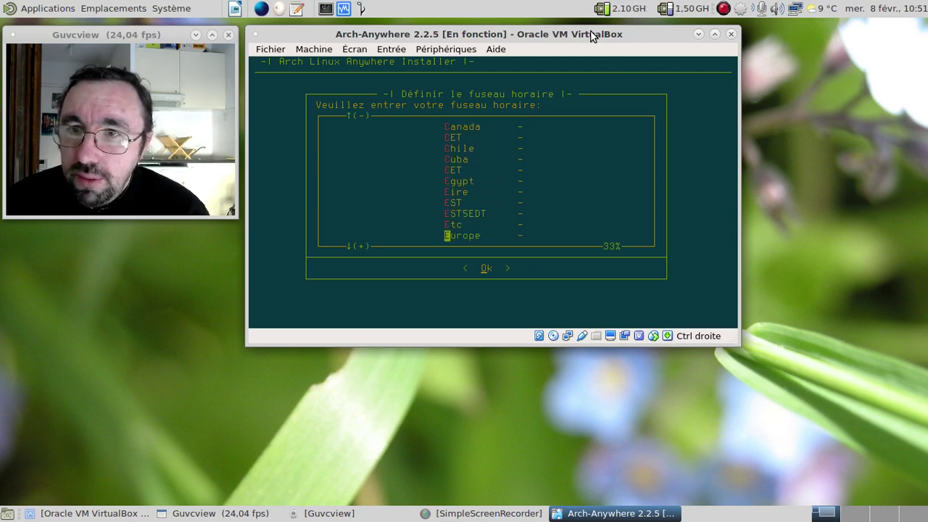
pyautogui.press('Return')
pyautogui.press('p')
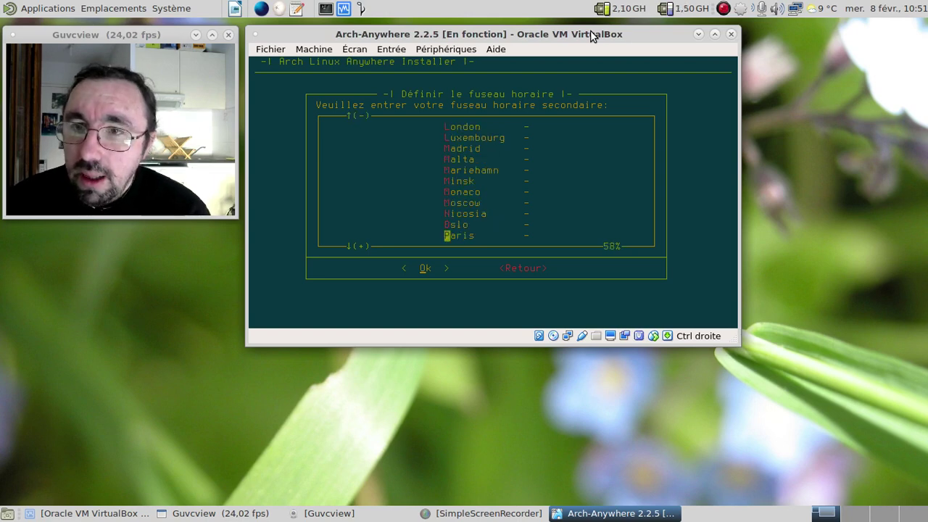
pyautogui.press('Return')
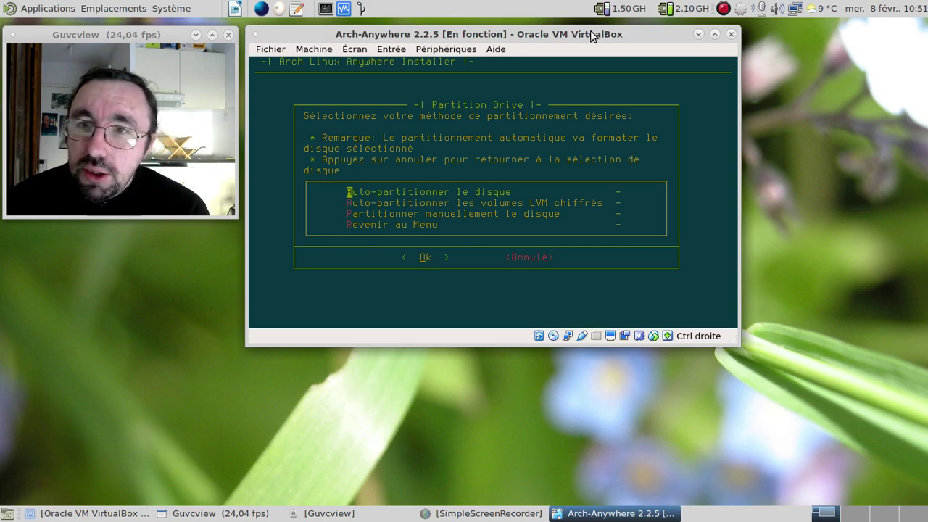
# Choose automatic partitioning of the sda disk with the ext4 file system
pyautogui.press('Return')
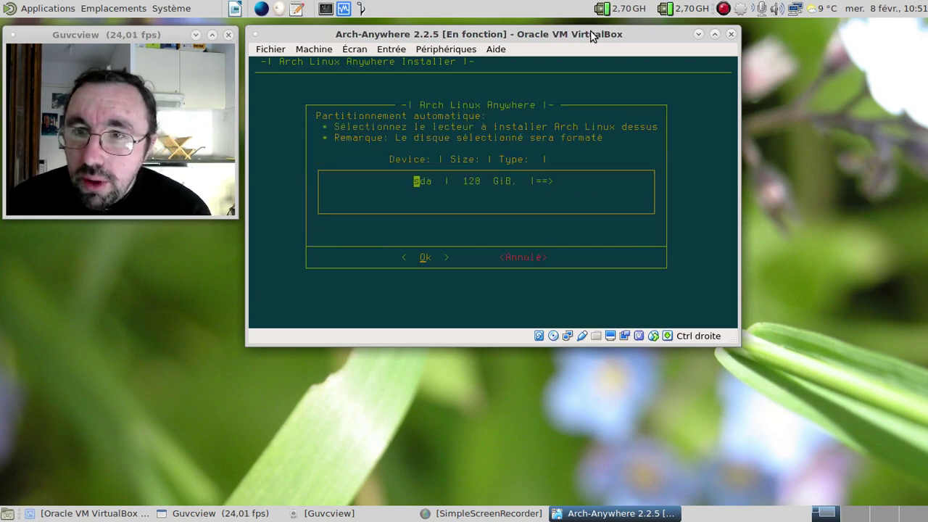
pyautogui.press('Return')
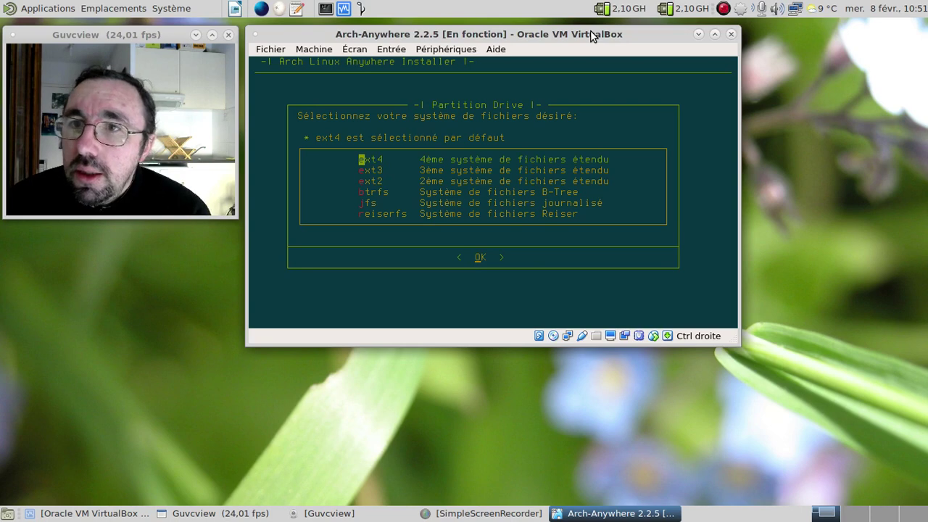
pyautogui.press('Return')
# Accept creating a swap space and set its size to 2G
pyautogui.press('Return')
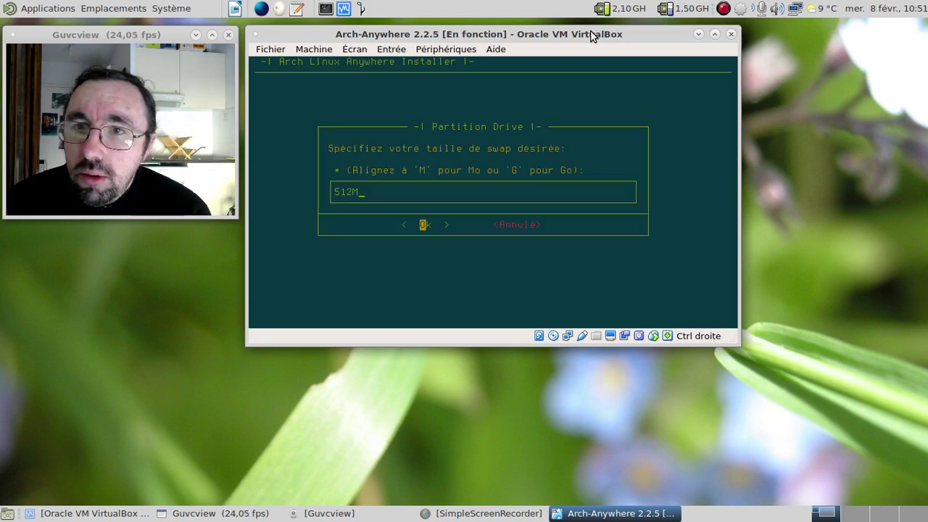
pyautogui.press('BackSpace')
pyautogui.press('BackSpace')
pyautogui.press('BackSpace')
pyautogui.press('BackSpace')
pyautogui.write('2048')
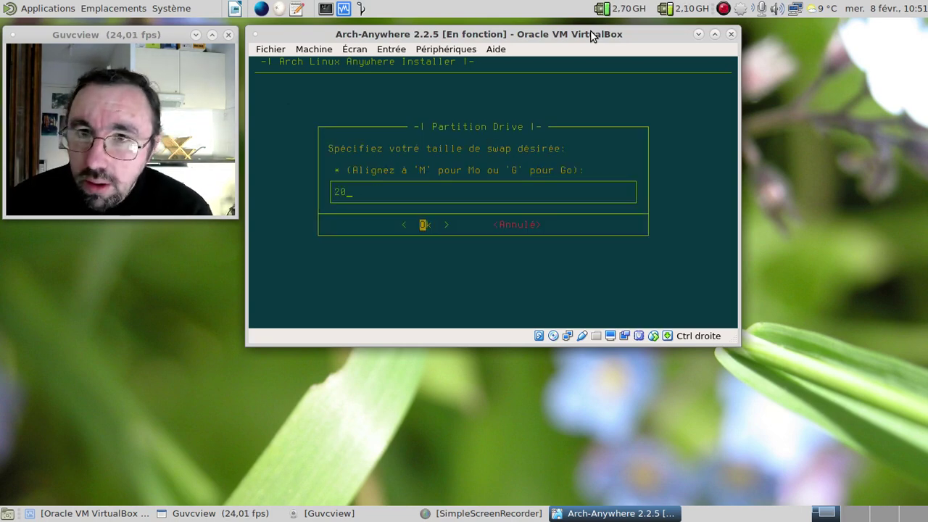
pyautogui.press('BackSpace')
pyautogui.press('BackSpace')
pyautogui.press('BackSpace')
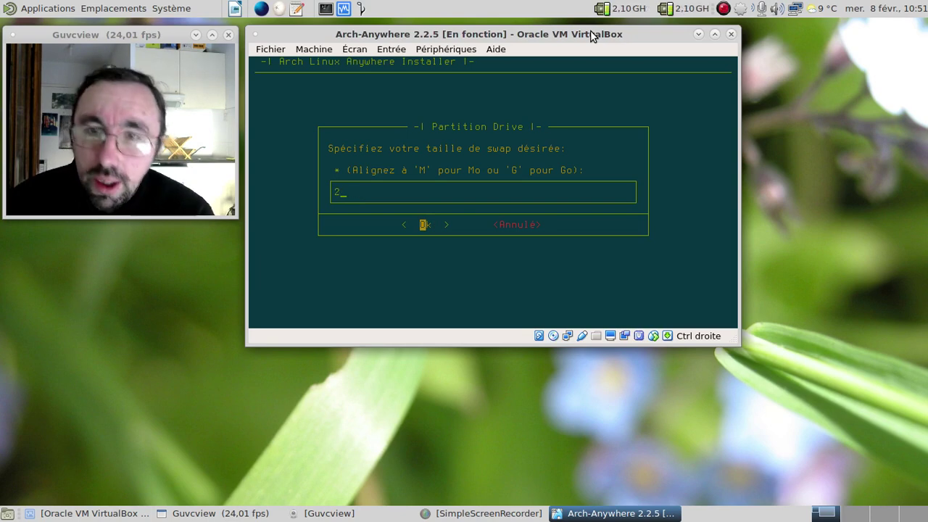
pyautogui.write('G')
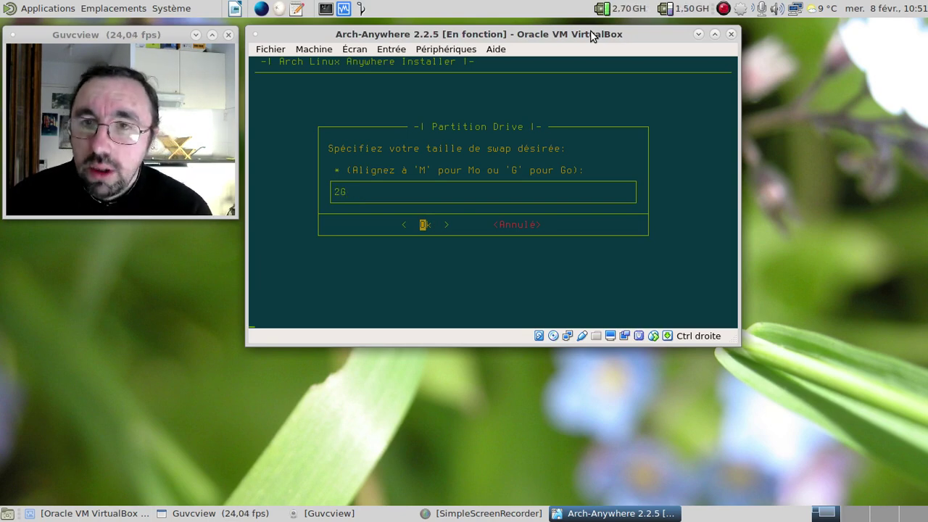
pyautogui.press('Return')
# Apply the automatic partitioning changes to /dev/sda
pyautogui.press('Return')
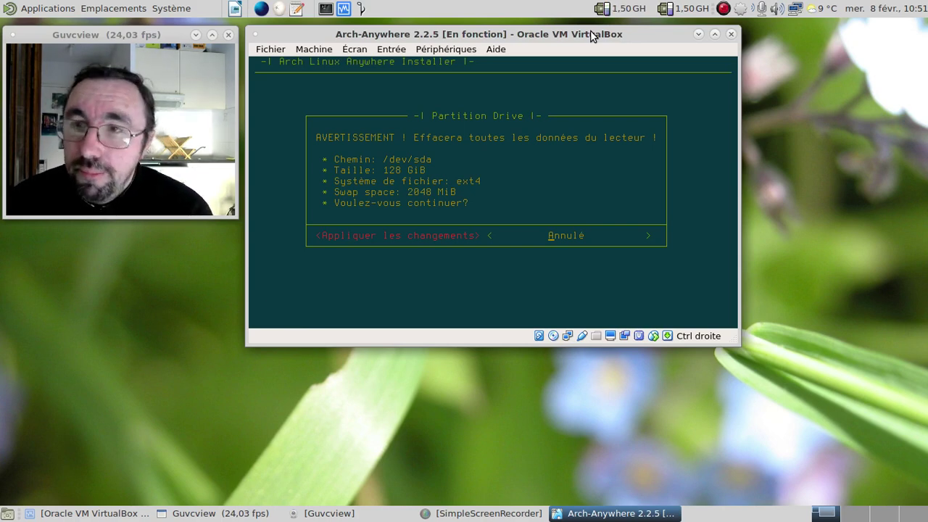
pyautogui.press('Left')
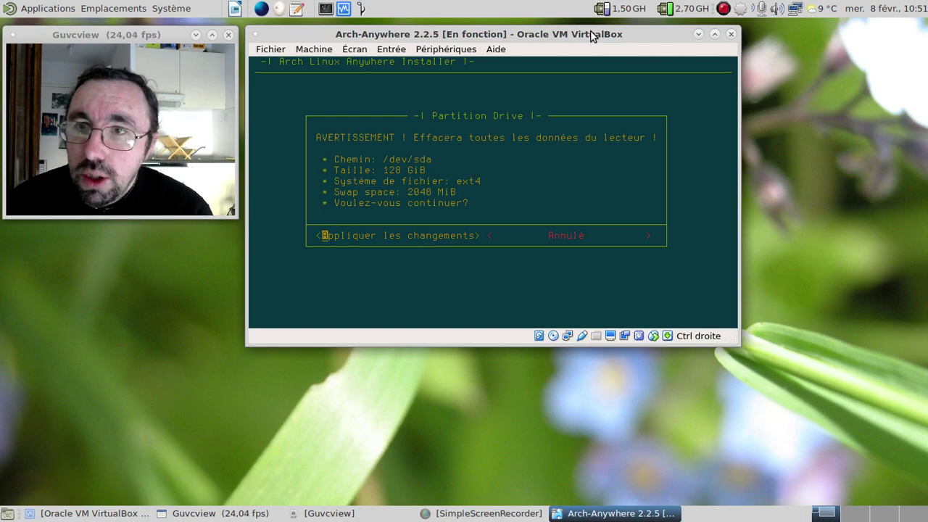
pyautogui.press('Return')
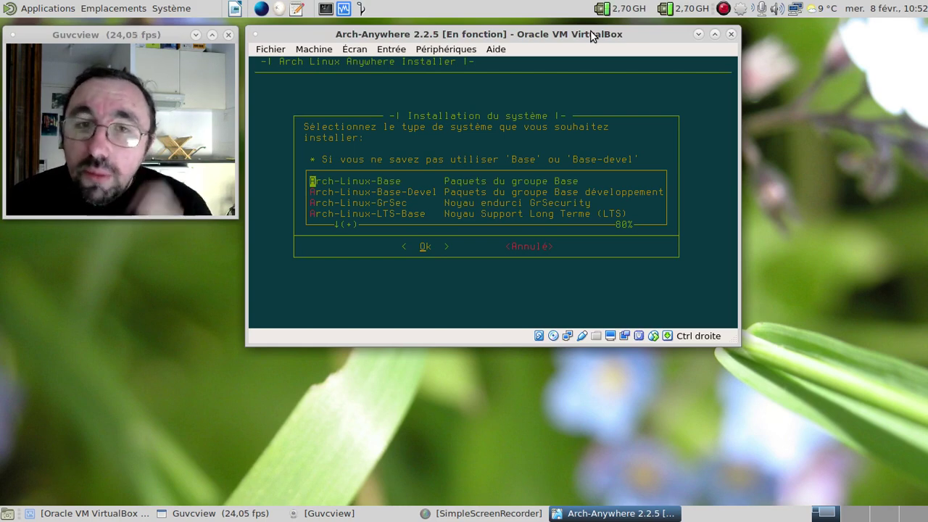
# Select Arch-Linux-Base-Devel as the system type and bash as the shell
pyautogui.press('Down')
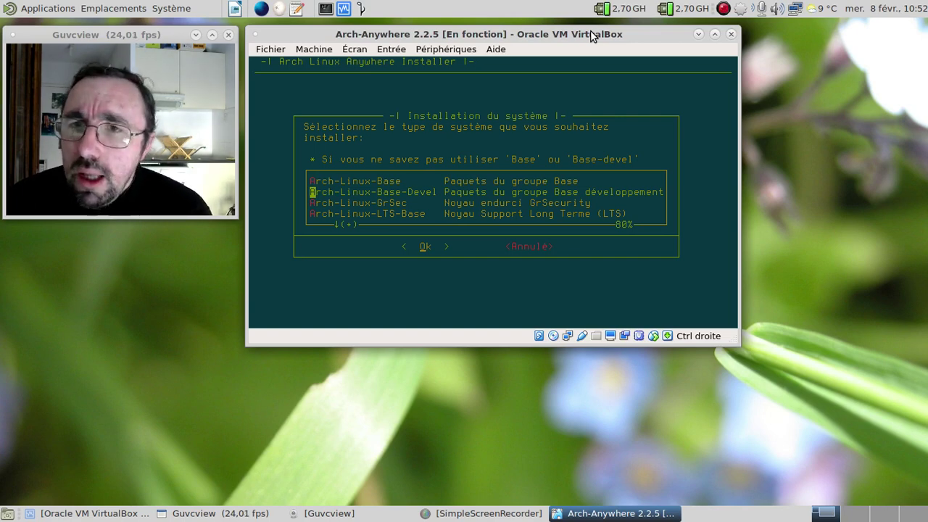
pyautogui.press('Return')
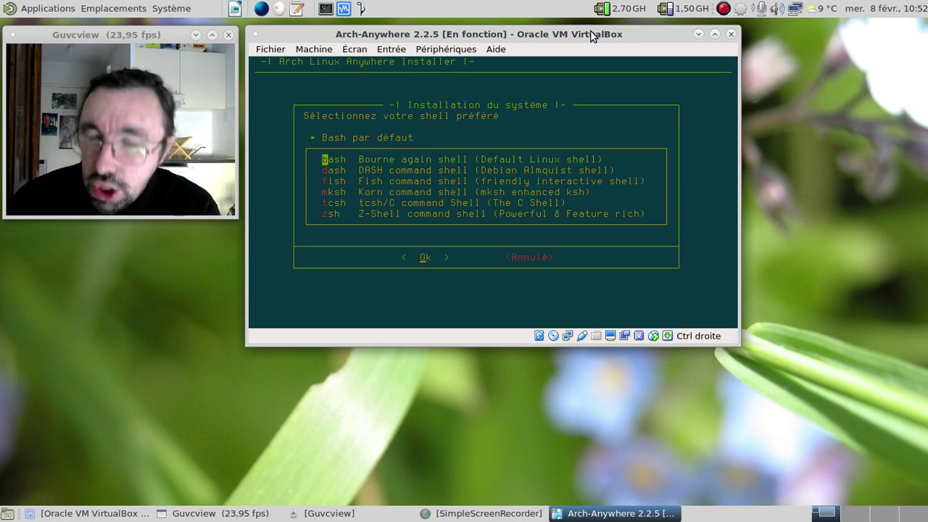
pyautogui.press('Return')
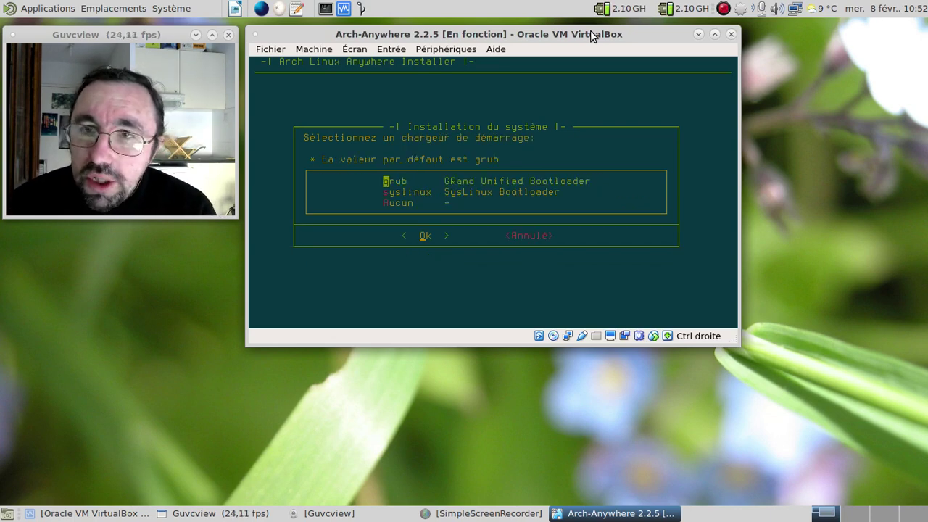
# Select grub as the boot loader and networkmanager as the network utility
pyautogui.press('Return')
pyautogui.press('Down')
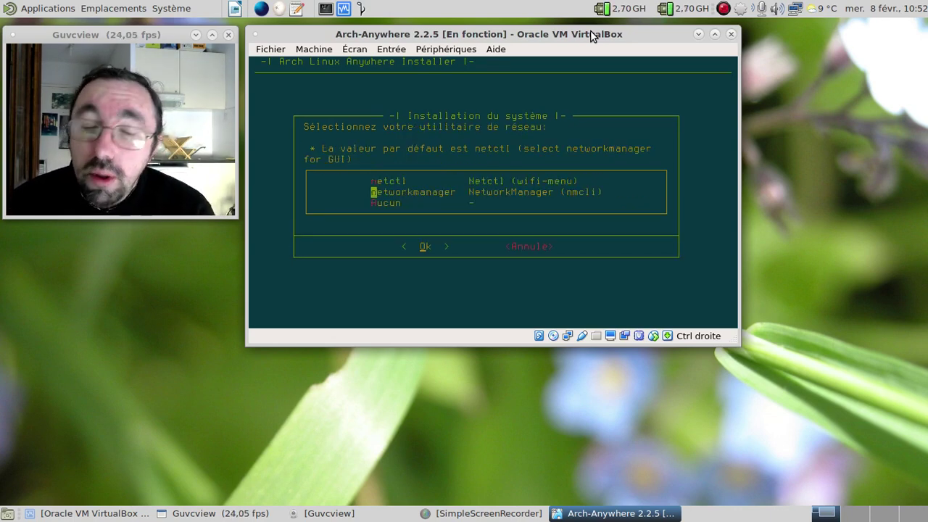
pyautogui.press('Return')
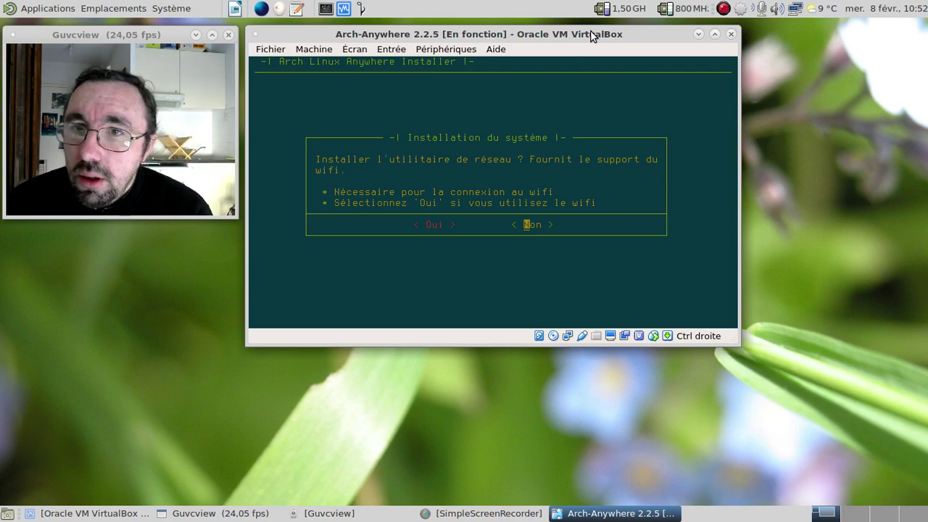
# Include wifi support and os-prober in the system, and decline support for PPPoE DSL connections
pyautogui.press('Left')
pyautogui.press('Return')
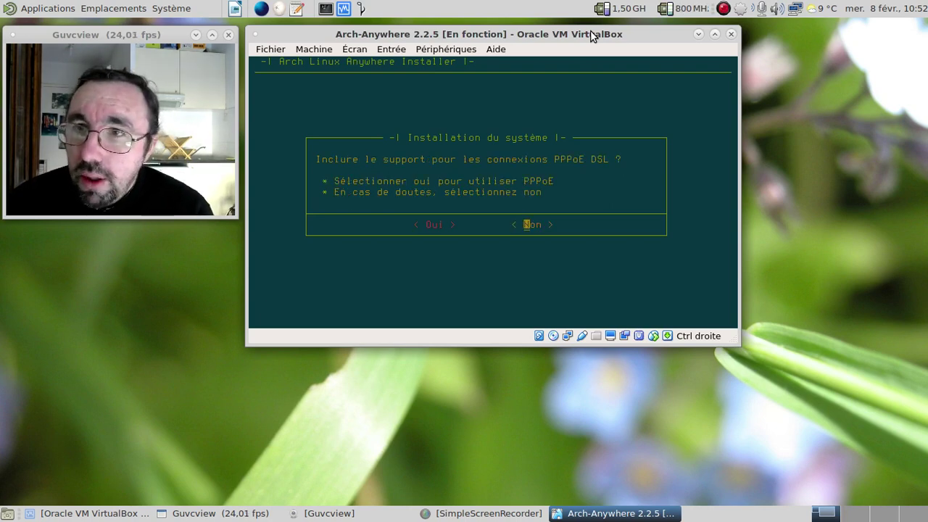
pyautogui.press('Return')
pyautogui.press('Left')
pyautogui.press('Return')
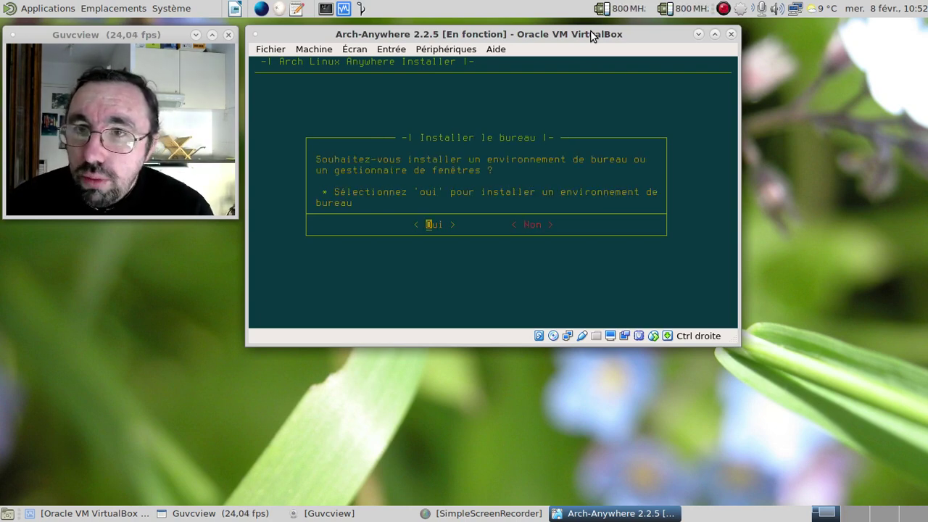
# Agree to install a desktop and examine the whole list of available desktop environments and window managers
pyautogui.press('Return')
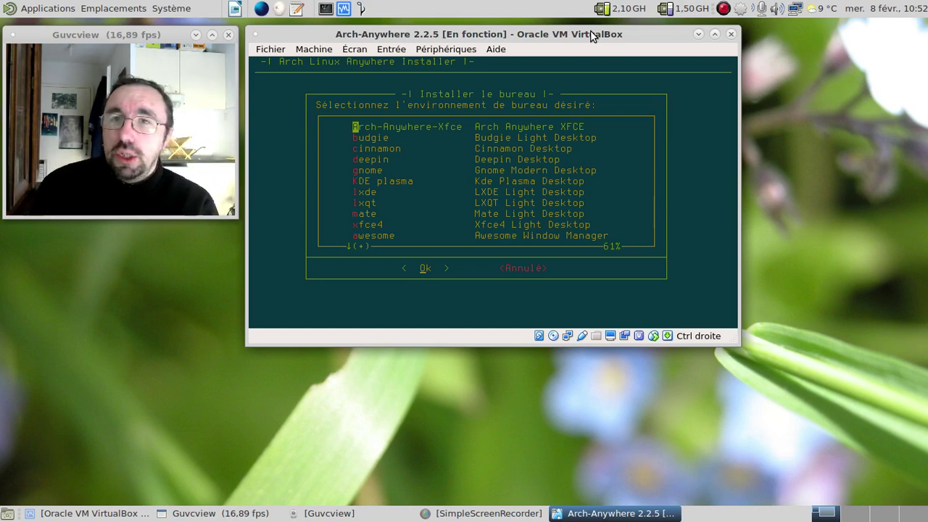
pyautogui.press('Down')
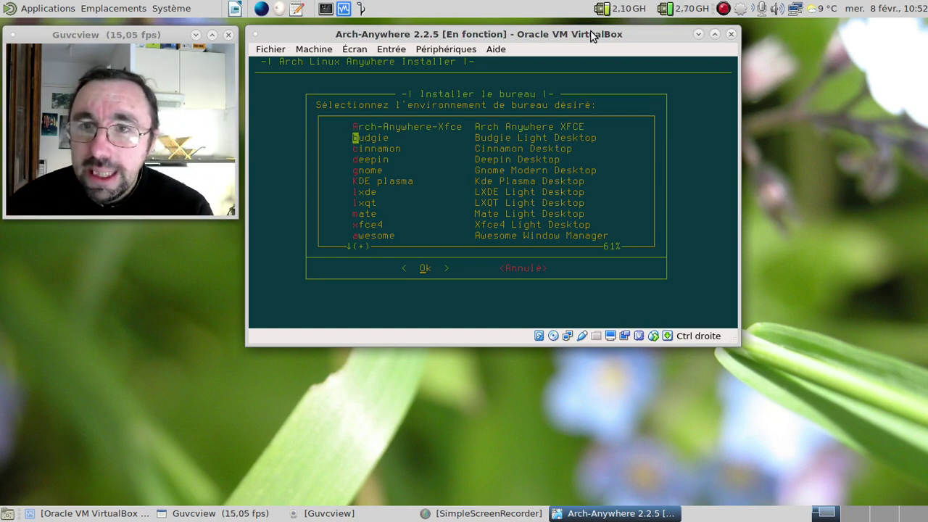
pyautogui.press('Down')
pyautogui.press('Down')
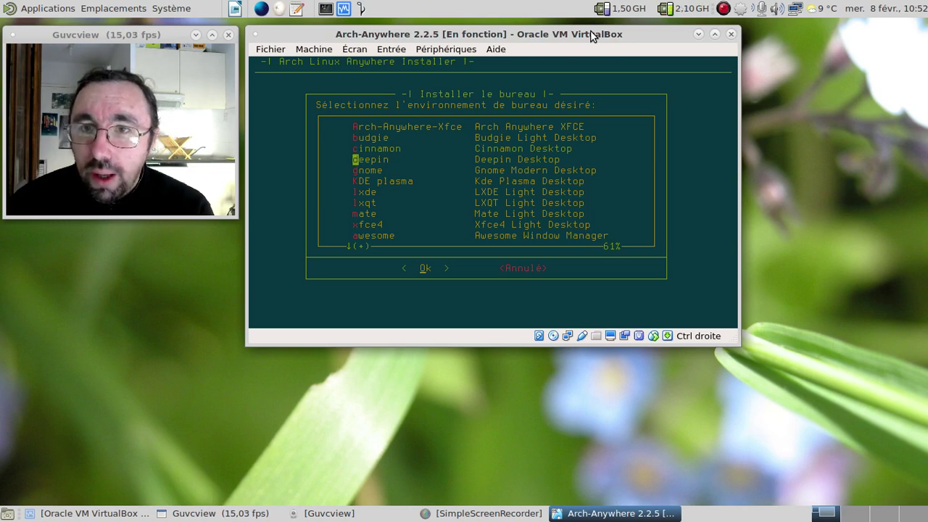
pyautogui.press('Down')
pyautogui.press('Down')
pyautogui.press('Down')
pyautogui.press('Down')
pyautogui.press('Down')
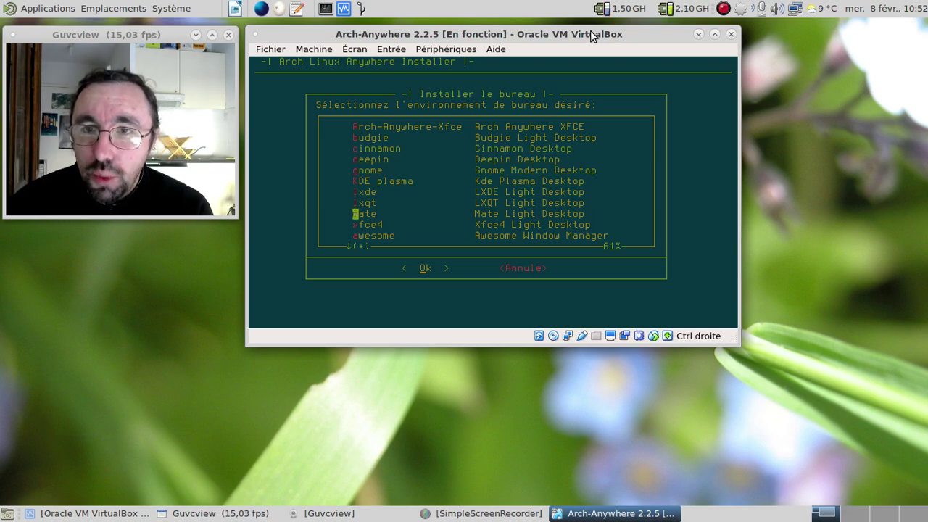
pyautogui.press('Down')
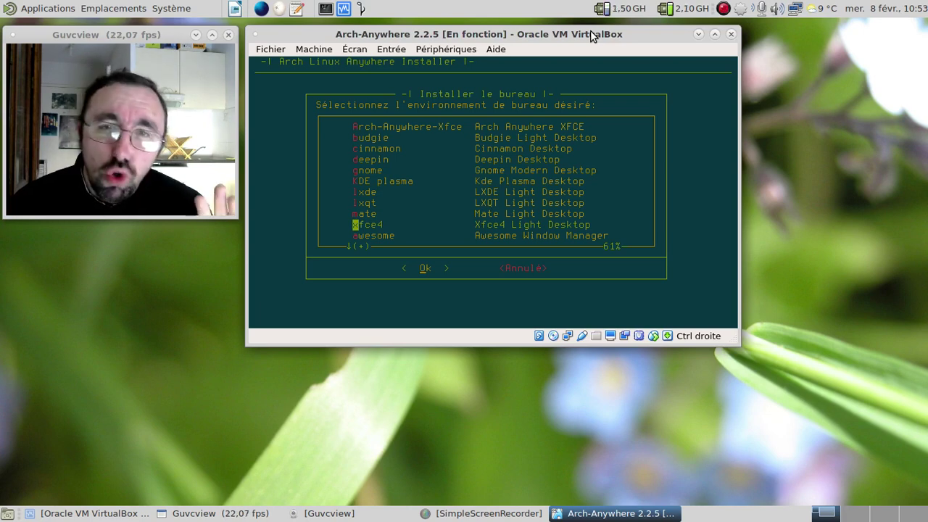
pyautogui.press('Down')
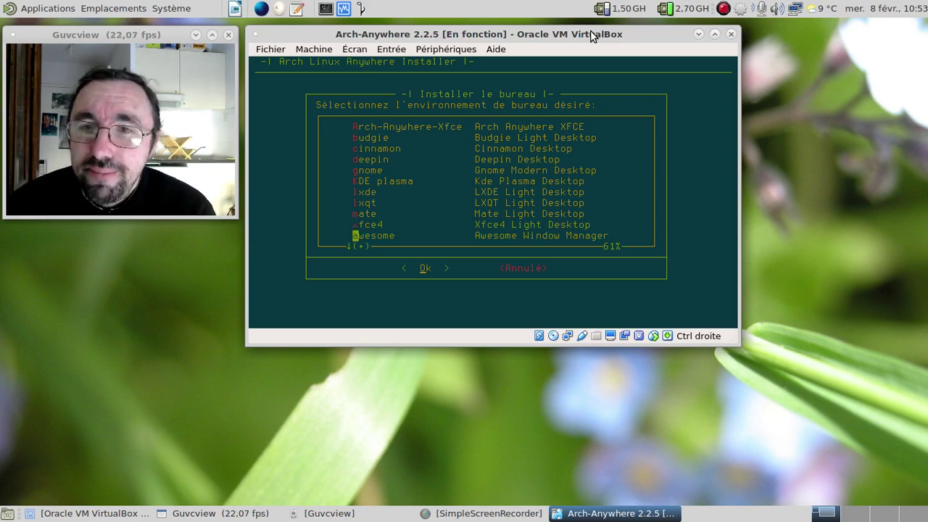
pyautogui.press('Down')
pyautogui.press('Down')
pyautogui.press('Down')
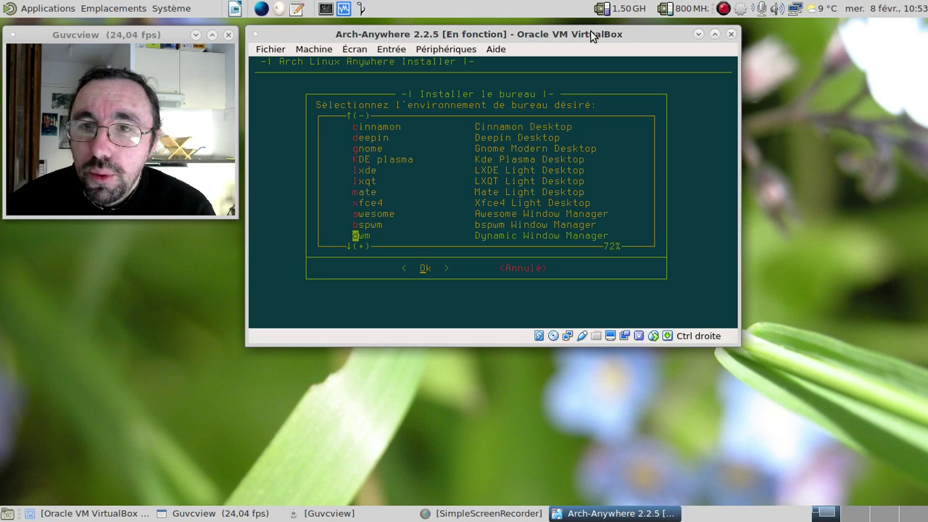
pyautogui.press('Down')
pyautogui.press('Down')
pyautogui.press('Down')
pyautogui.press('Down')
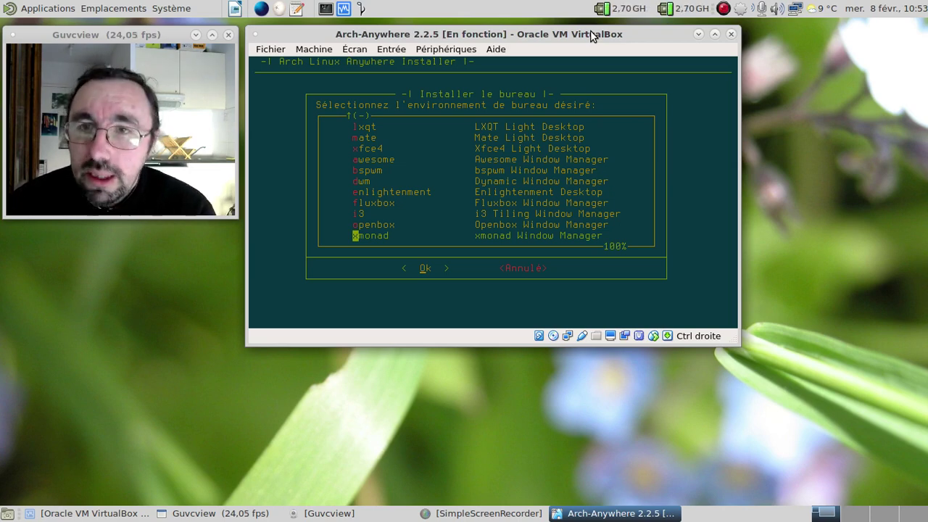
# Select mate as the desktop environment, accepting its gtk3 version and the mate extras
pyautogui.press('Up')
pyautogui.press('Up')
pyautogui.press('Up')
pyautogui.press('Up')
pyautogui.press('Up')
pyautogui.press('Up')
pyautogui.press('Up')
pyautogui.press('Up')
pyautogui.press('Up')
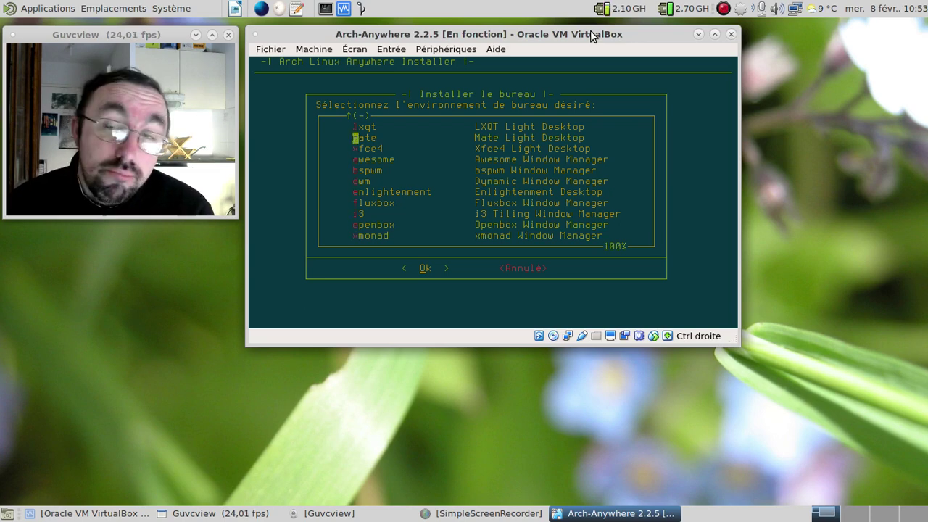
pyautogui.press('Return')
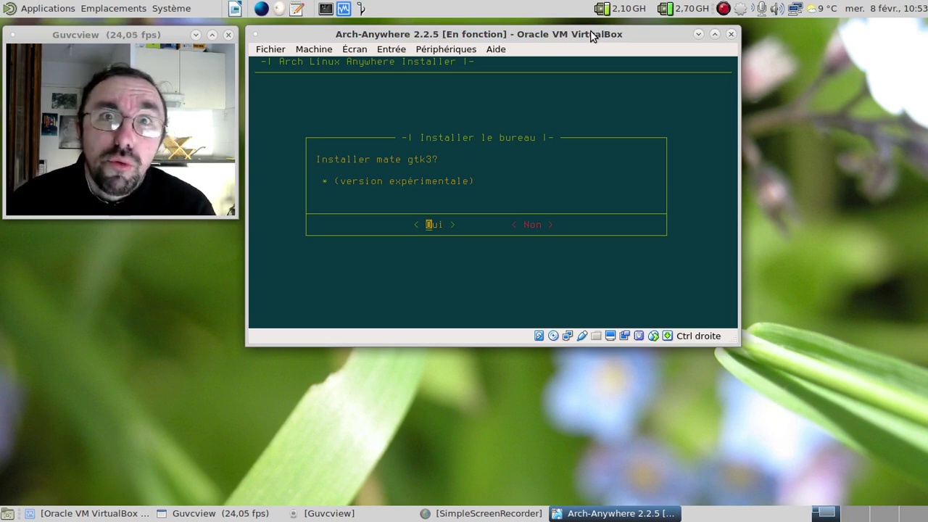
pyautogui.press('Return')
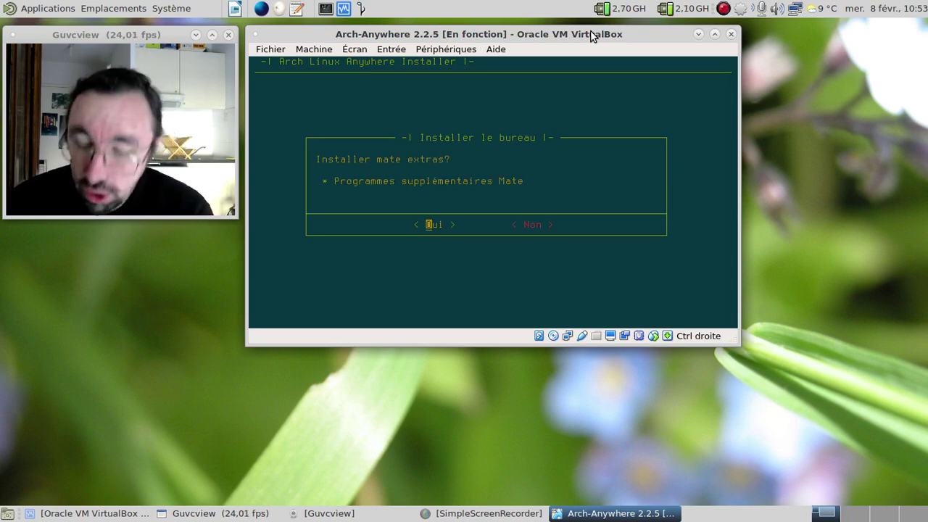
pyautogui.press('Return')
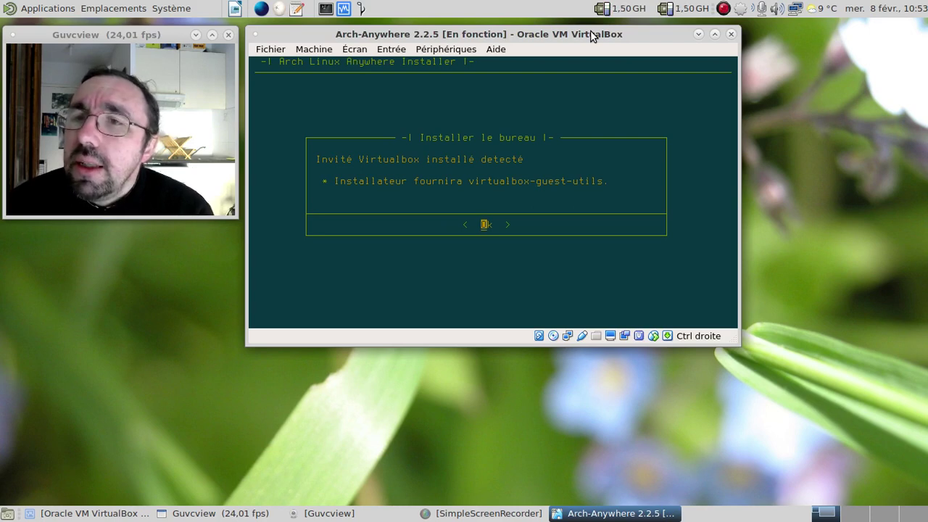
# Add xf86-input-synaptics and the lightdm login manager, and start installing the base system on /dev/sda
pyautogui.press('Return')
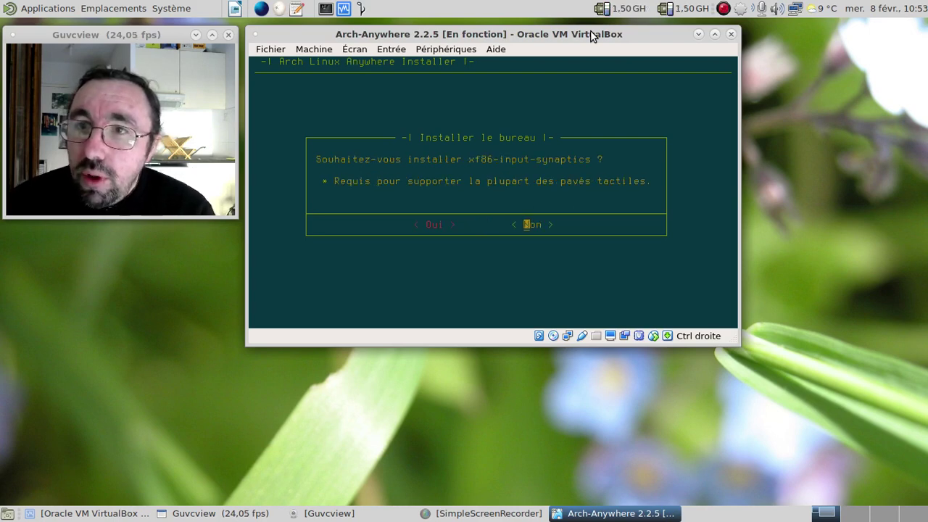
pyautogui.press('Left')
pyautogui.press('Return')
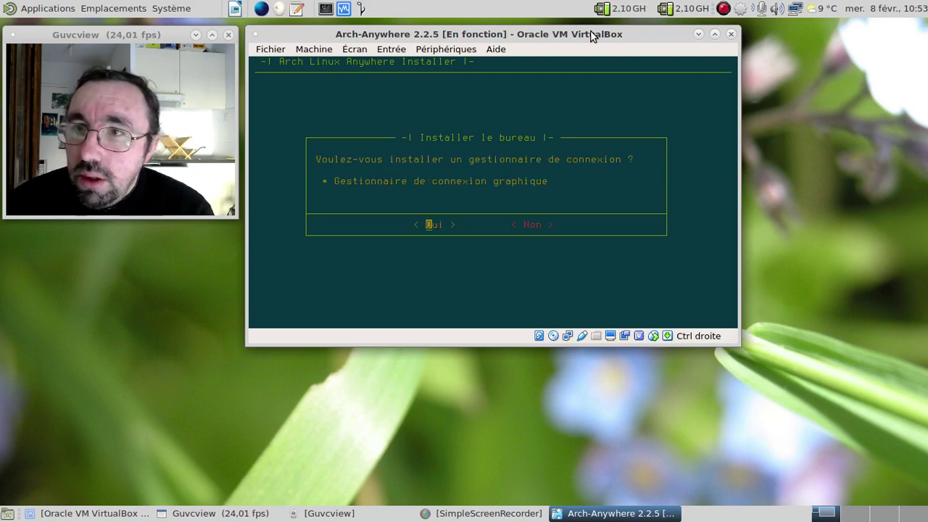
pyautogui.press('Return')
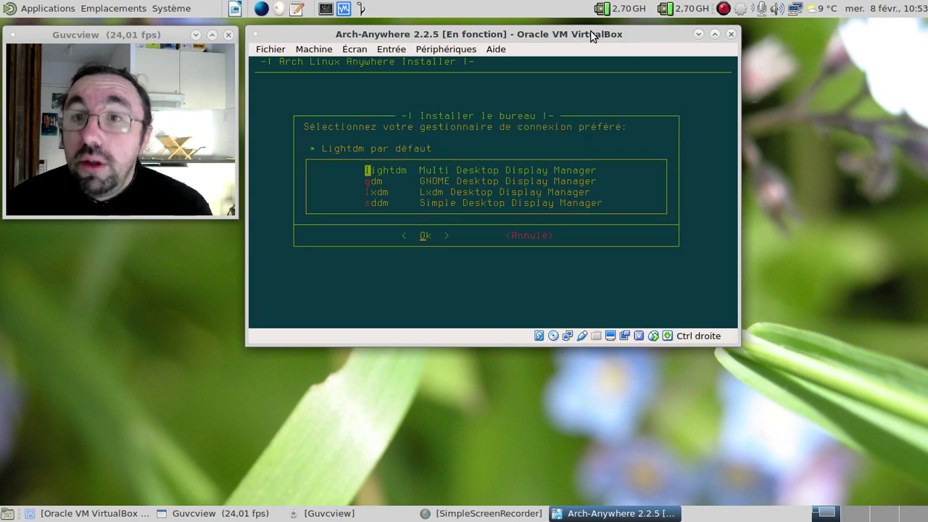
pyautogui.press('Return')
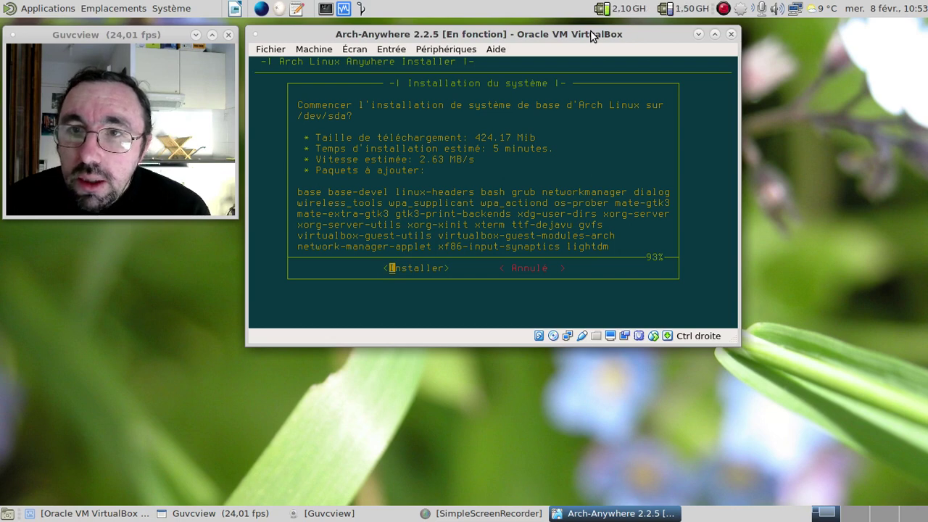
pyautogui.press('Return')
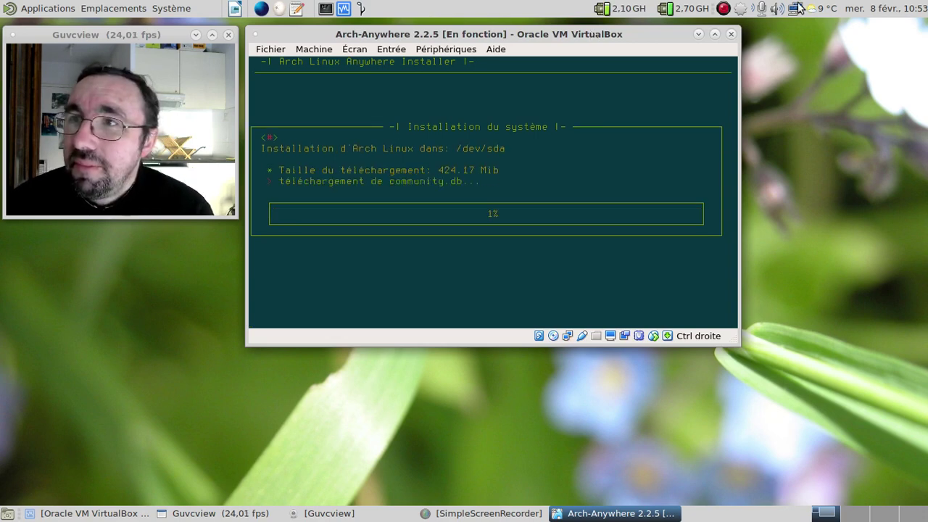
pyautogui.click(723, 9)
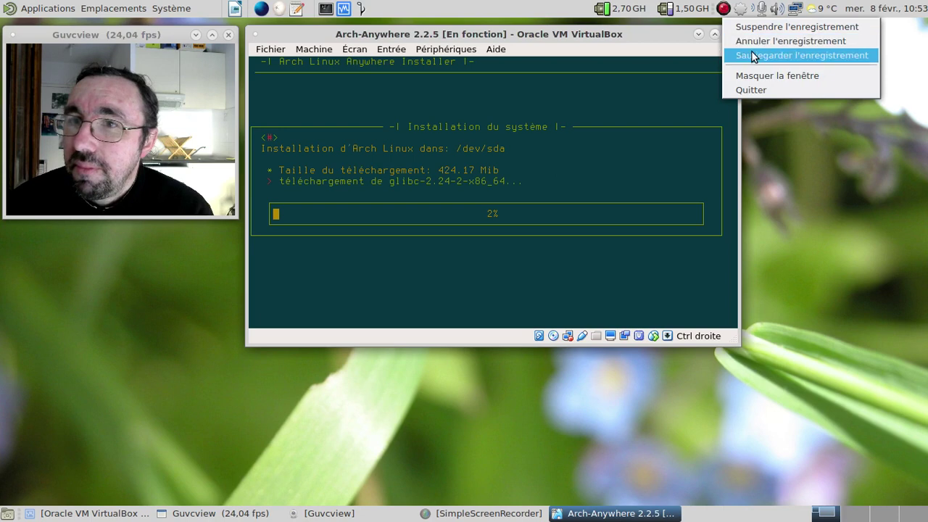
pyautogui.click(790, 55)
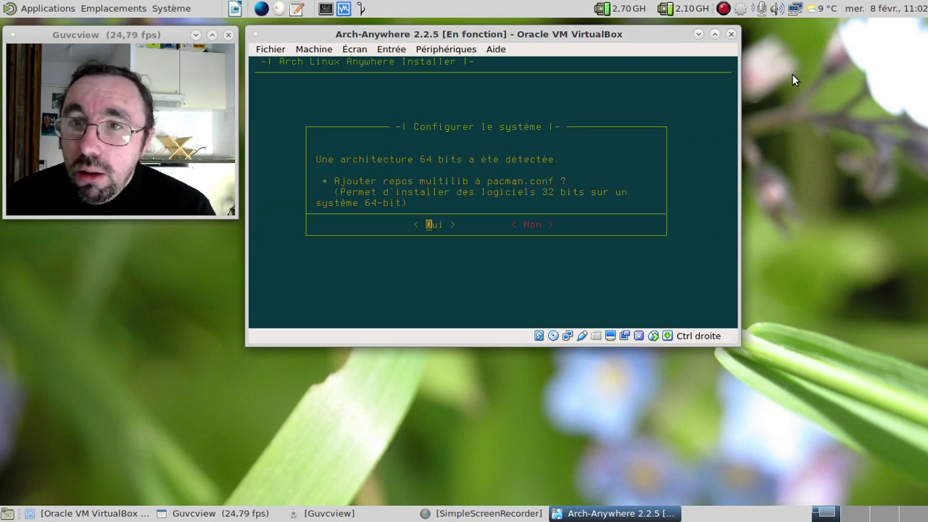
# Decline adding the multilib repositories to pacman.conf and enable DHCP at startup
pyautogui.press('Right')
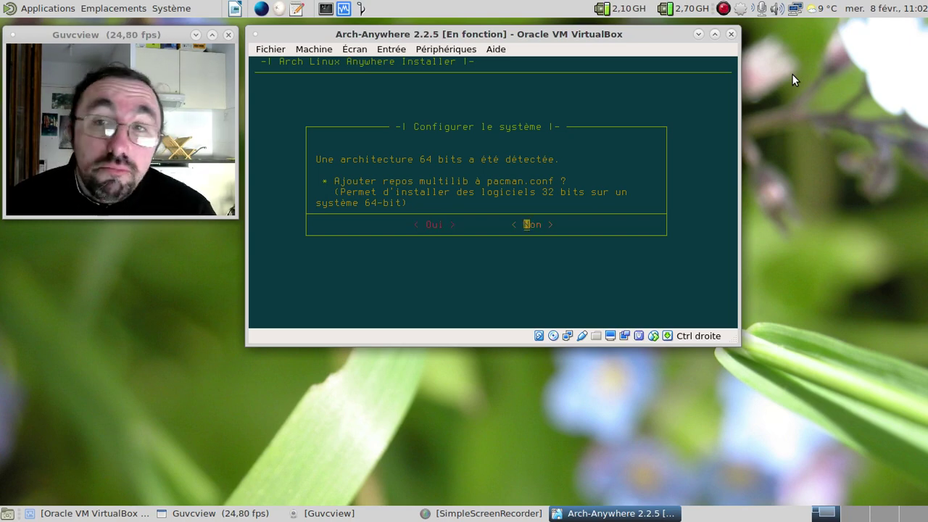
pyautogui.press('Return')
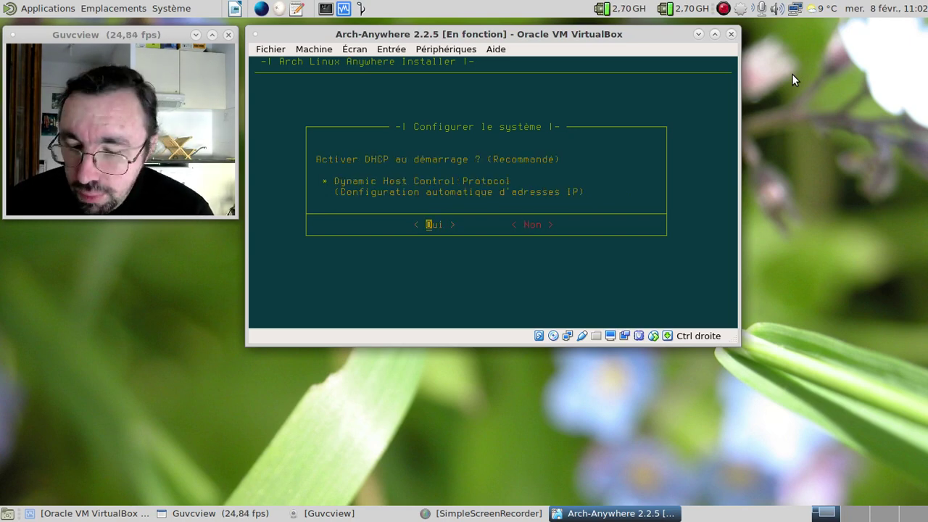
pyautogui.press('Return')
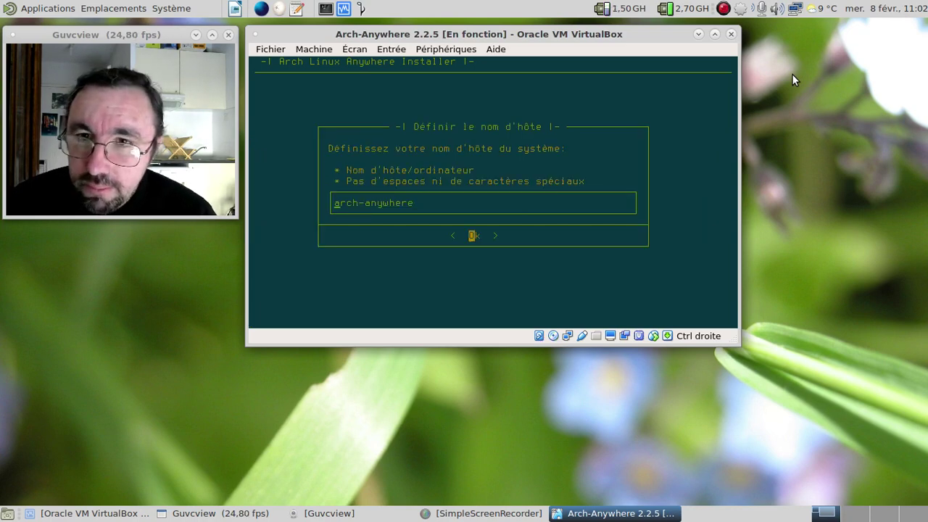
# Set the system hostname to the user's nickname followed by -arch-anywhere
pyautogui.write('fredo-')
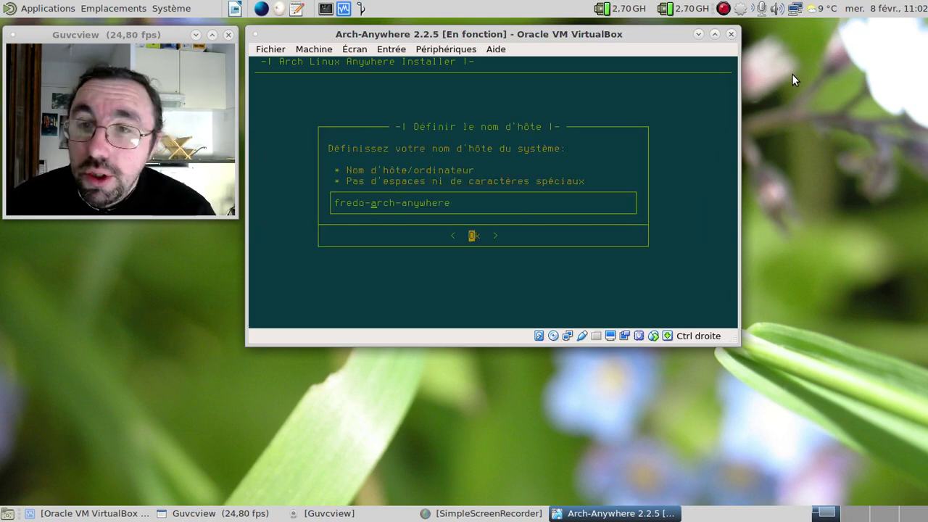
pyautogui.press('Return')
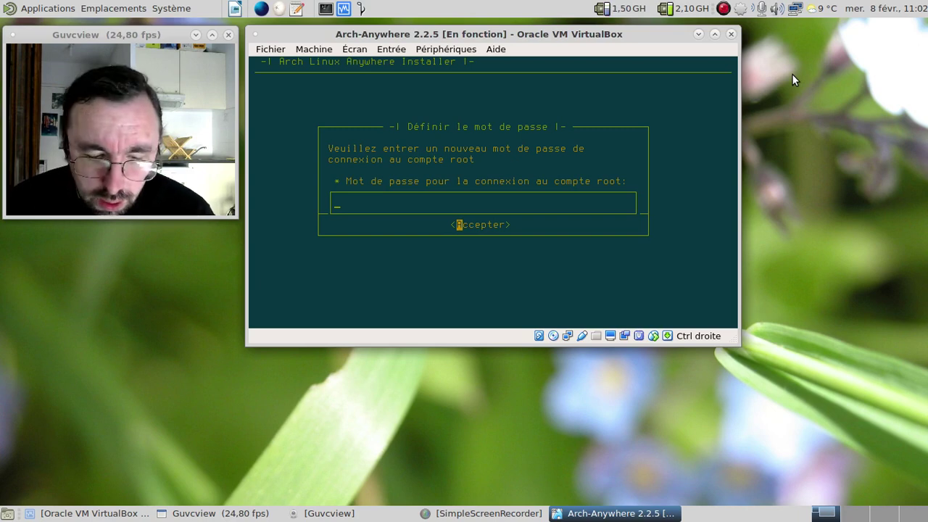
# Enter and confirm the root account password, re-entering it in full if it is requested again
pyautogui.write('*******')
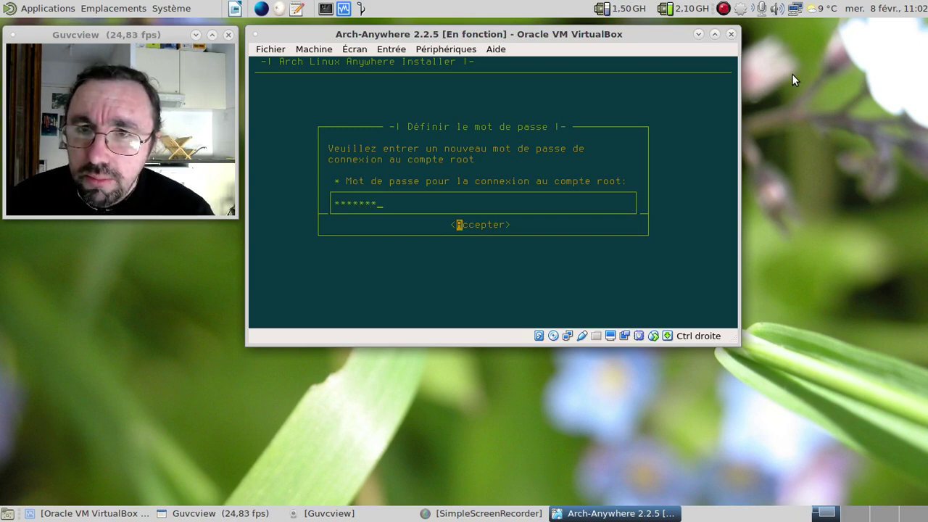
pyautogui.press('Return')
pyautogui.write('*******')
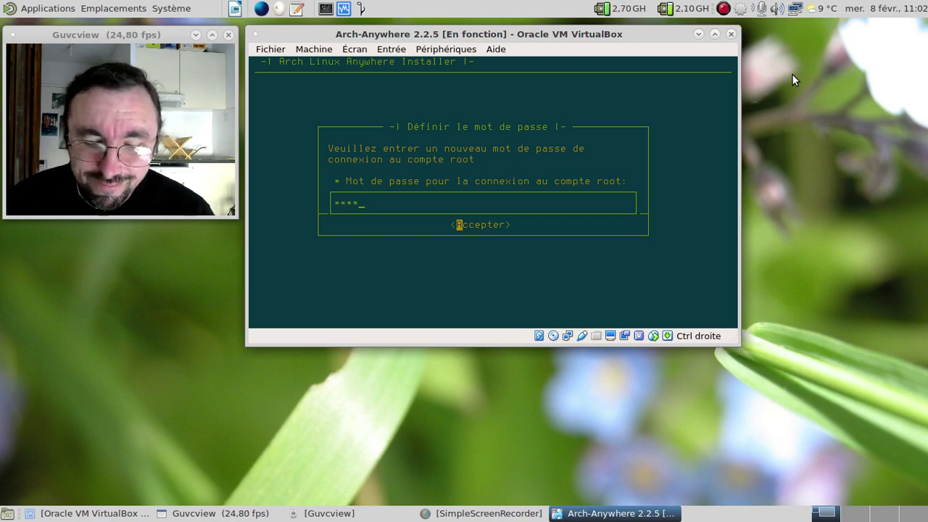
pyautogui.press('Return')
pyautogui.write('*******')
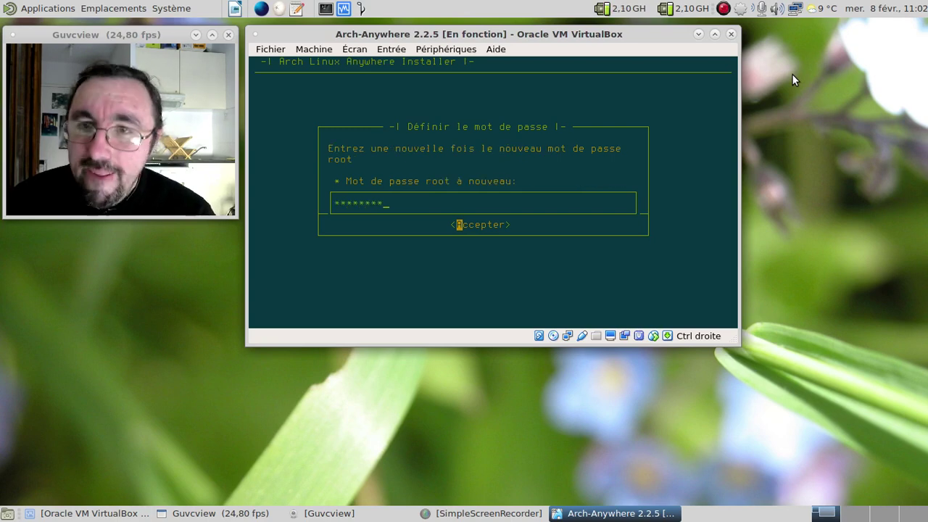
pyautogui.press('Return')
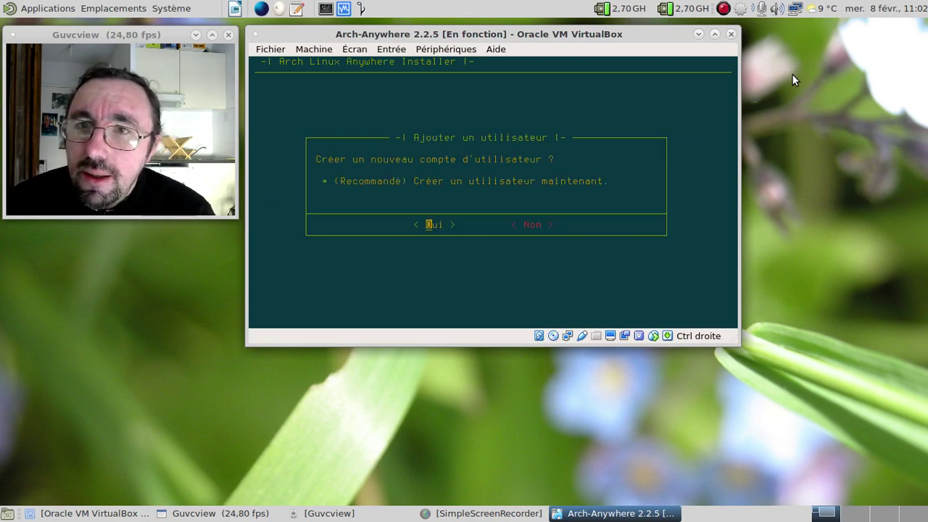
# Create a new user account and enter its username
pyautogui.press('Return')
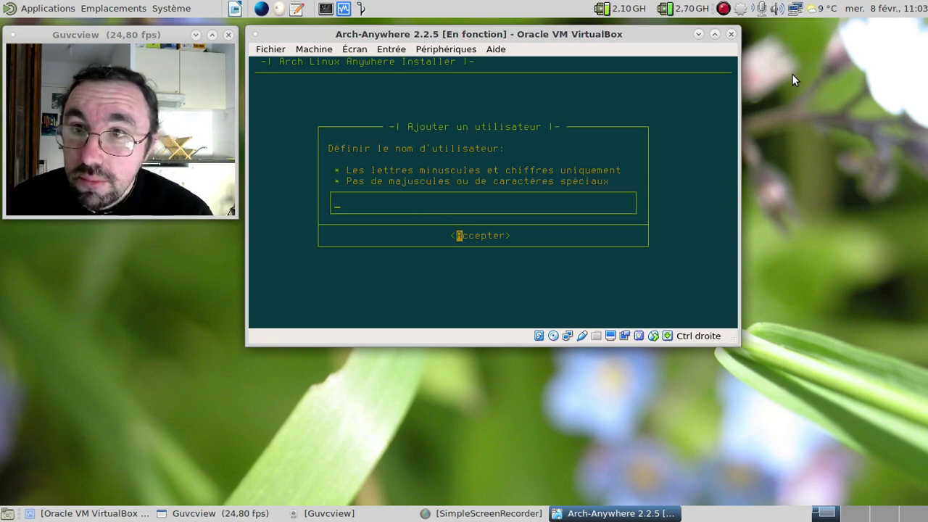
pyautogui.write('fred')
pyautogui.press('Return')
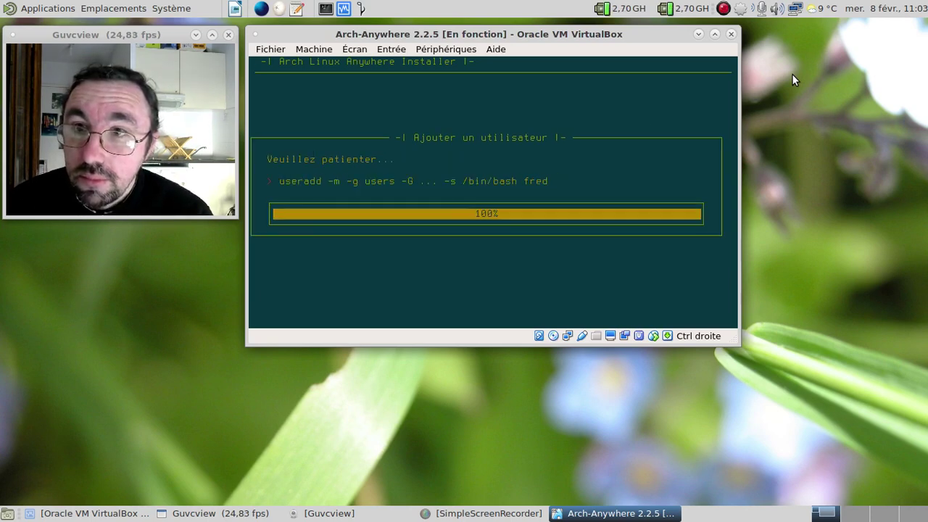
# Enter and confirm the login password for the new user account
pyautogui.write('****')
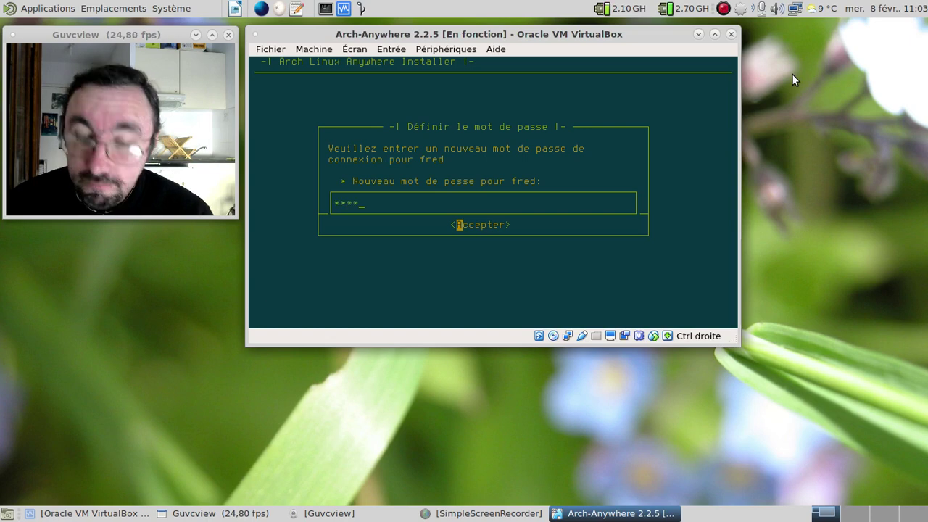
pyautogui.write('***')
pyautogui.press('Return')
pyautogui.write('*******')
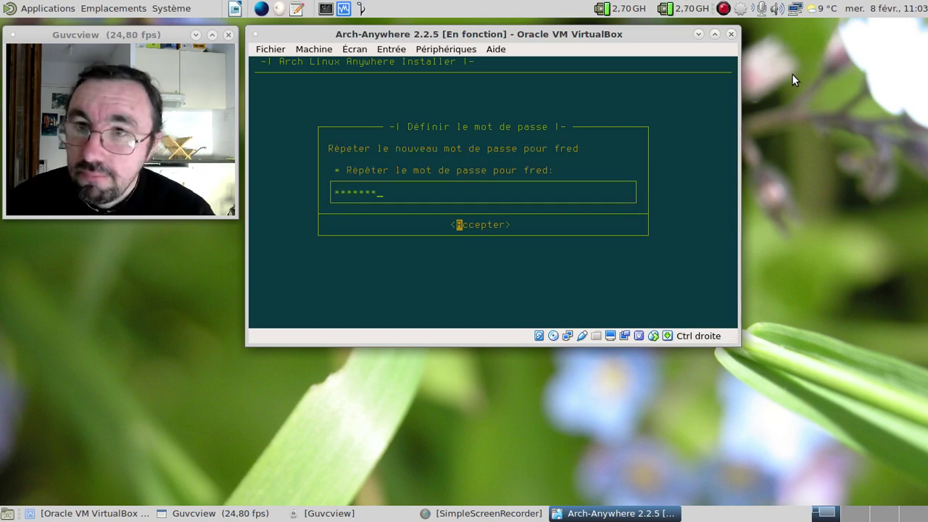
pyautogui.press('Return')
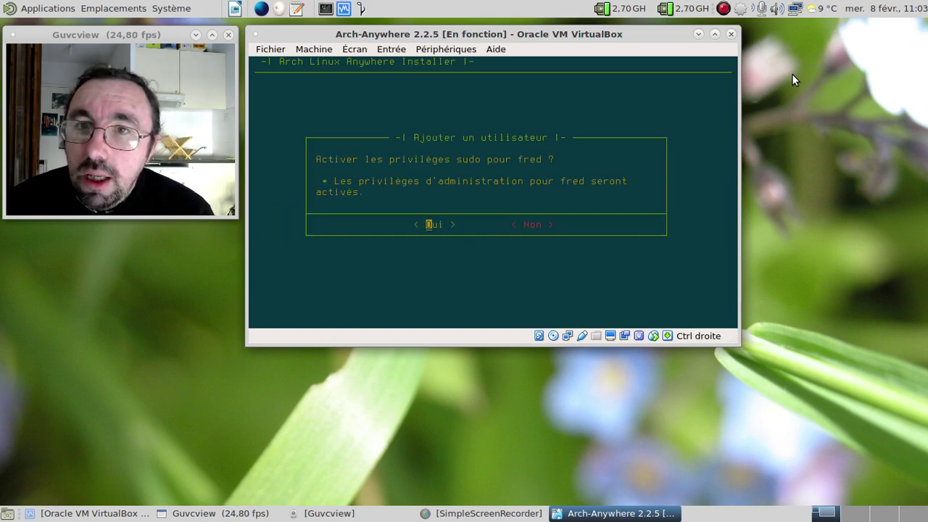
# Enable sudo privileges for the new user and accept the offer to install additional common software
pyautogui.press('Return')
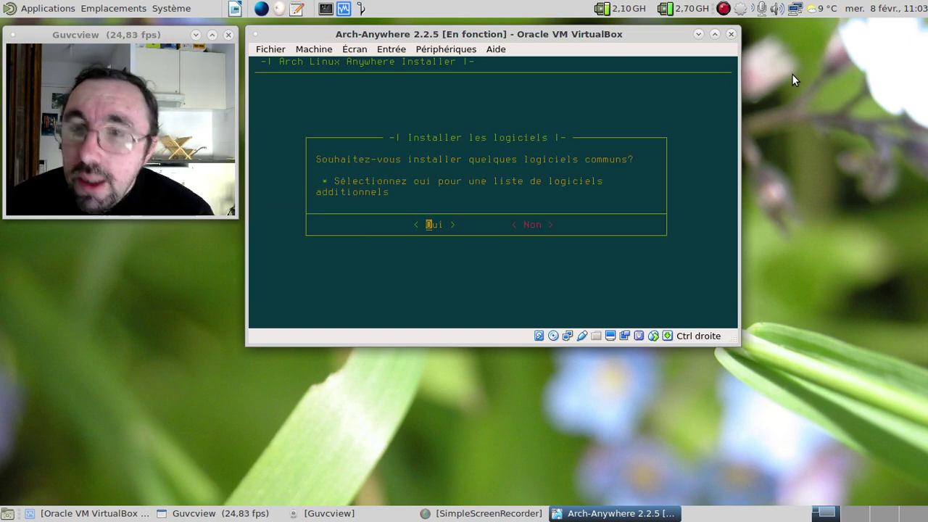
pyautogui.press('Return')
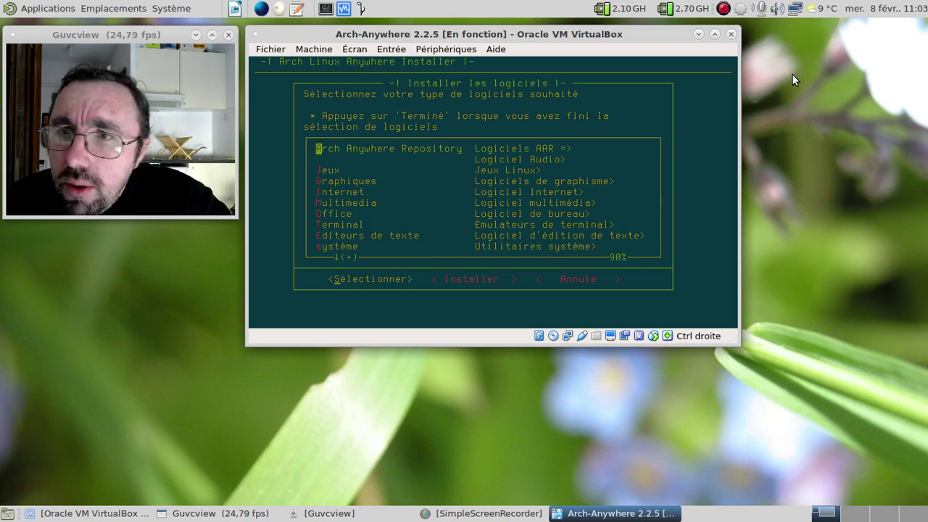
# Add the Arch Anywhere repository to pacman.conf and add arch-wiki-cli, fetchmirrors and yaourt to the installation list
pyautogui.press('Return')
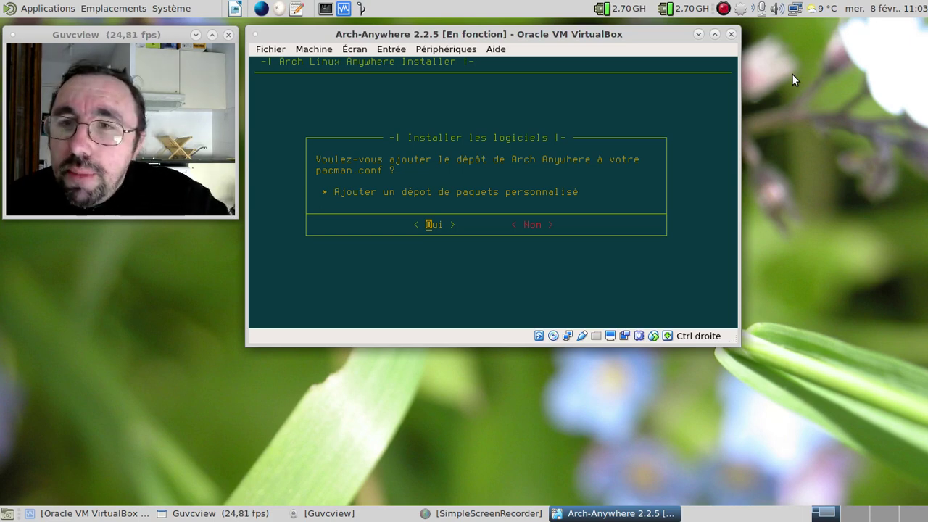
pyautogui.press('Return')
pyautogui.press('Down')
pyautogui.press('Down')
pyautogui.press('Down')
pyautogui.press('Up')
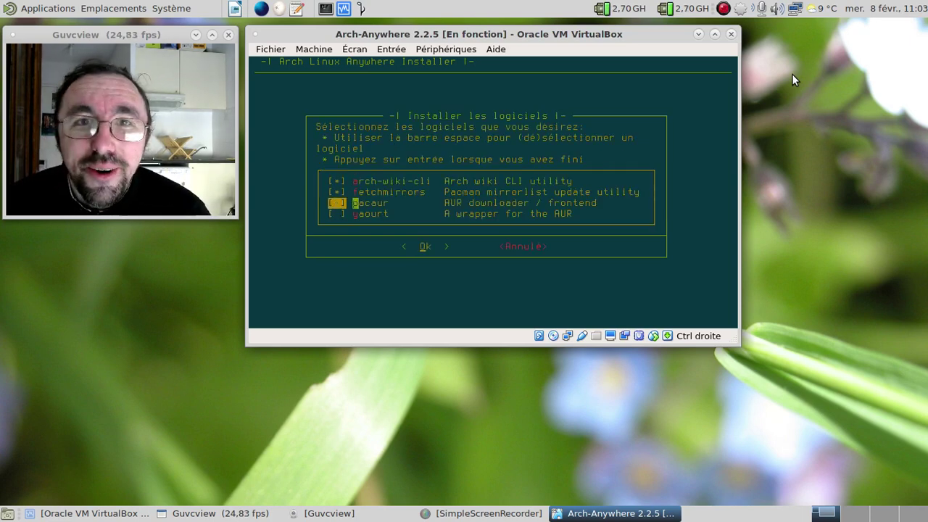
pyautogui.press('Down')
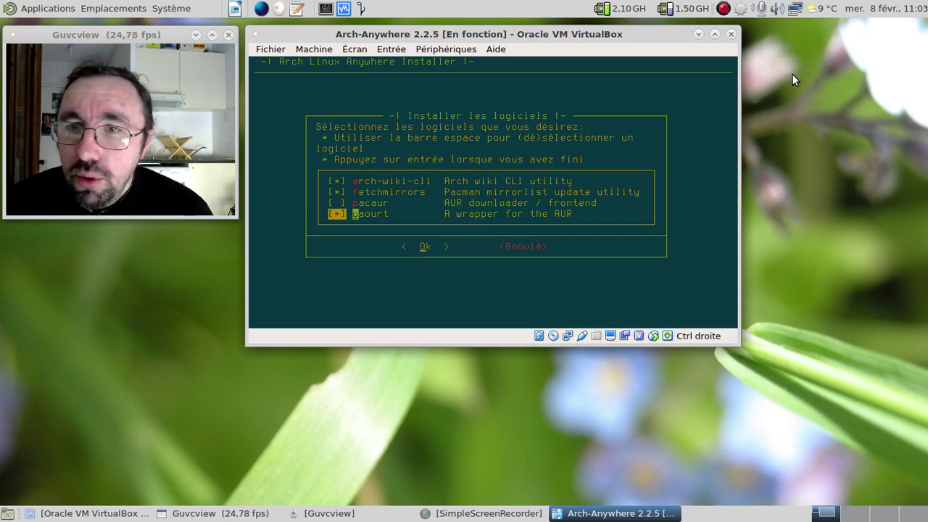
pyautogui.press('Return')
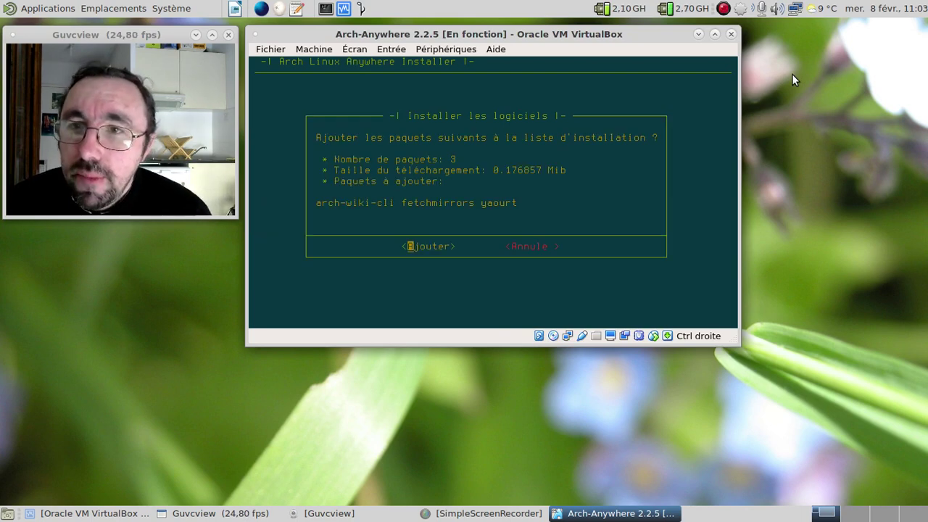
pyautogui.press('Return')
# Look through the games offered in the Jeux category and return to the category list without selecting any
pyautogui.press('Down')
pyautogui.press('Down')
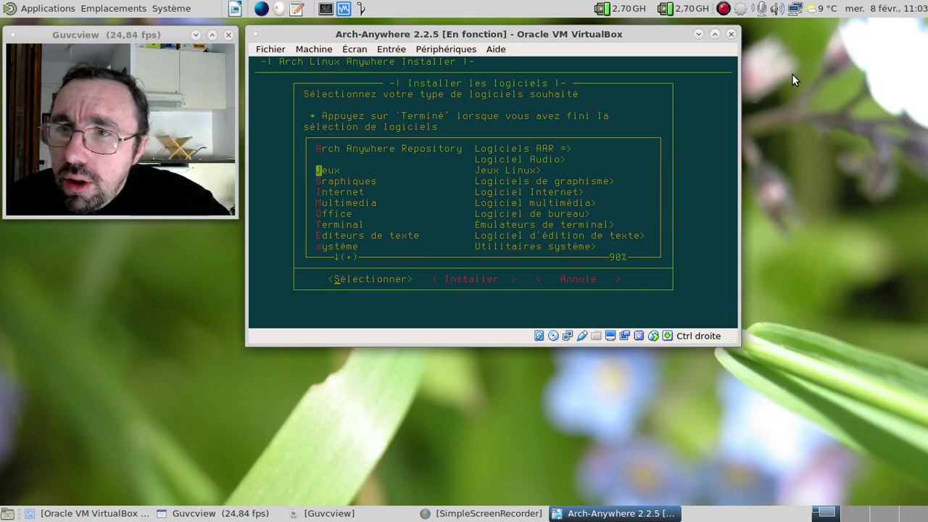
pyautogui.press('Return')
pyautogui.press('Down')
pyautogui.press('Down')
pyautogui.press('Down')
pyautogui.press('Down')
pyautogui.press('Down')
pyautogui.press('Down')
pyautogui.press('Down')
pyautogui.press('Down')
pyautogui.press('Down')
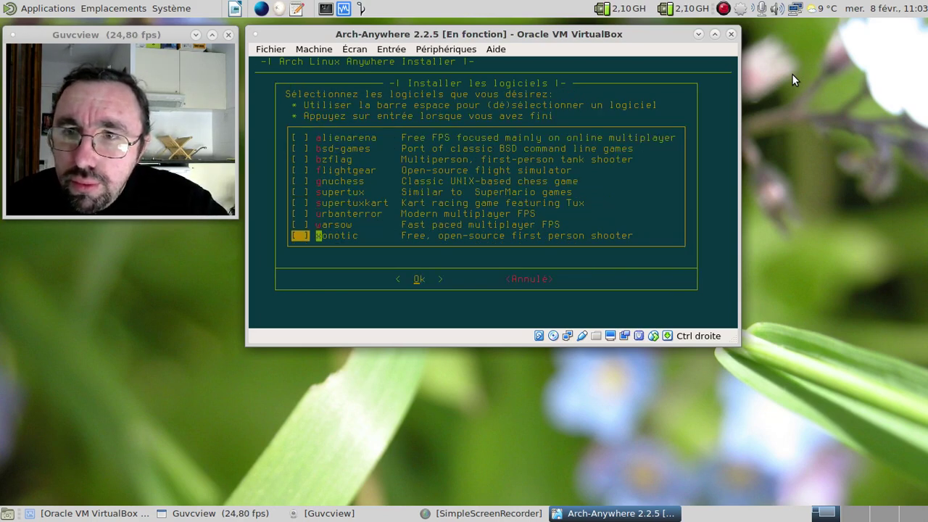
pyautogui.press('Return')
# Select gimp in the Graphiques category and add it to the installation list
pyautogui.press('Down')
pyautogui.press('Down')
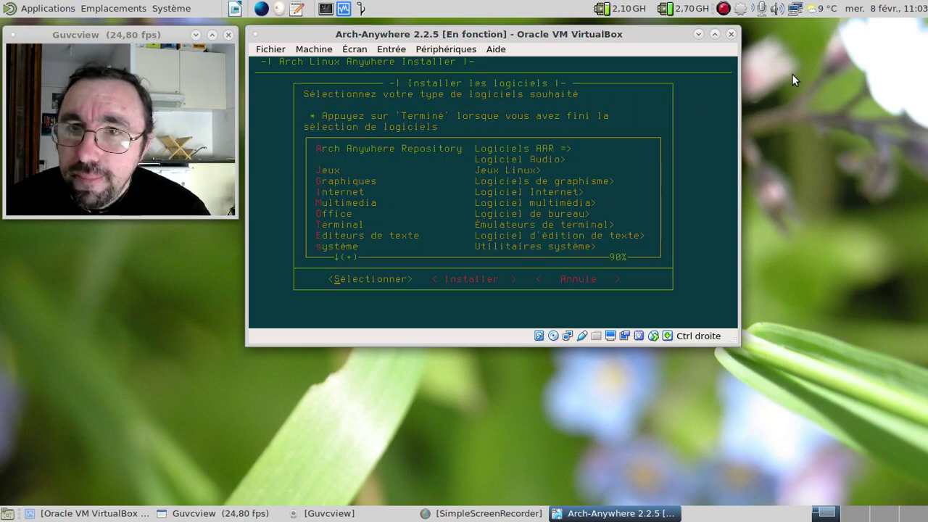
pyautogui.press('Return')
pyautogui.press('Down')
pyautogui.press('Down')
pyautogui.press('Down')
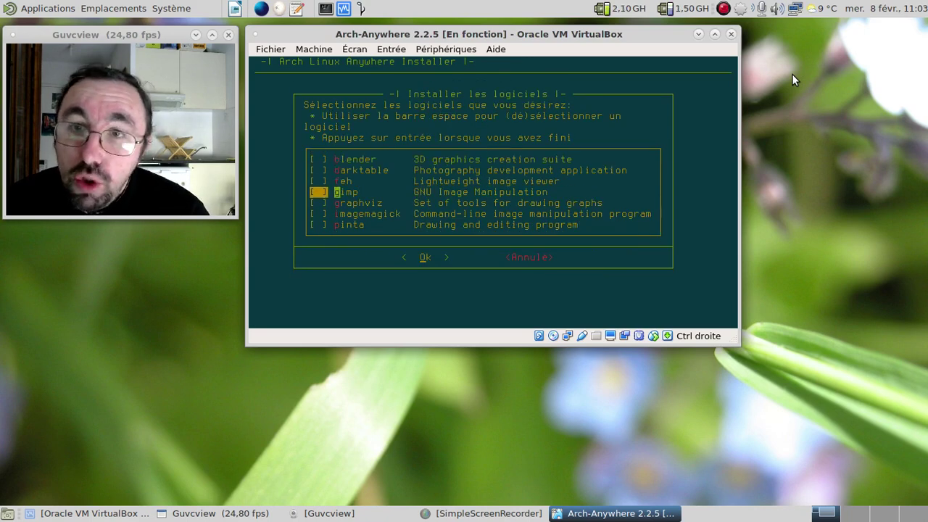
pyautogui.press('Down')
pyautogui.press('Down')
pyautogui.press('Down')
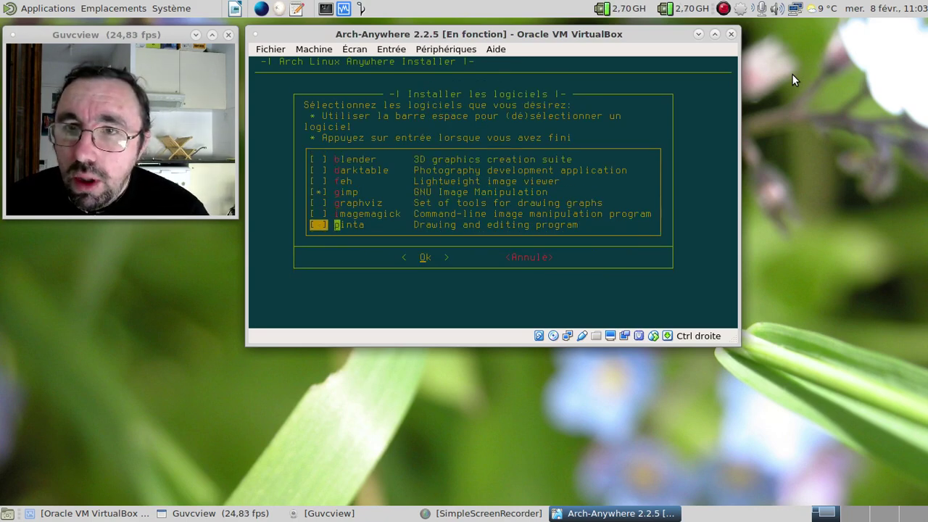
pyautogui.press('Right')
pyautogui.press('Left')
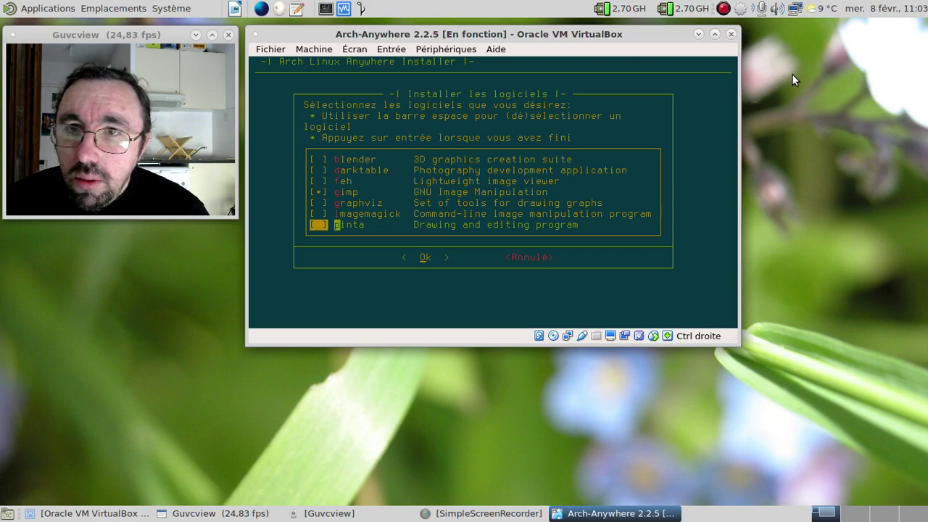
pyautogui.press('Return')
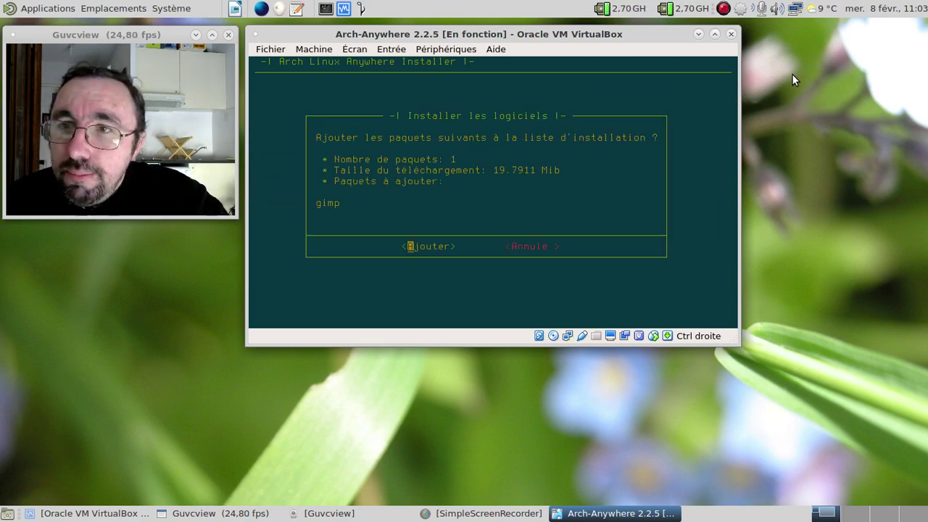
pyautogui.press('Return')
# Select filezilla and firefox in the Internet software category
pyautogui.press('Down')
pyautogui.press('Down')
pyautogui.press('Down')
pyautogui.press('Down')
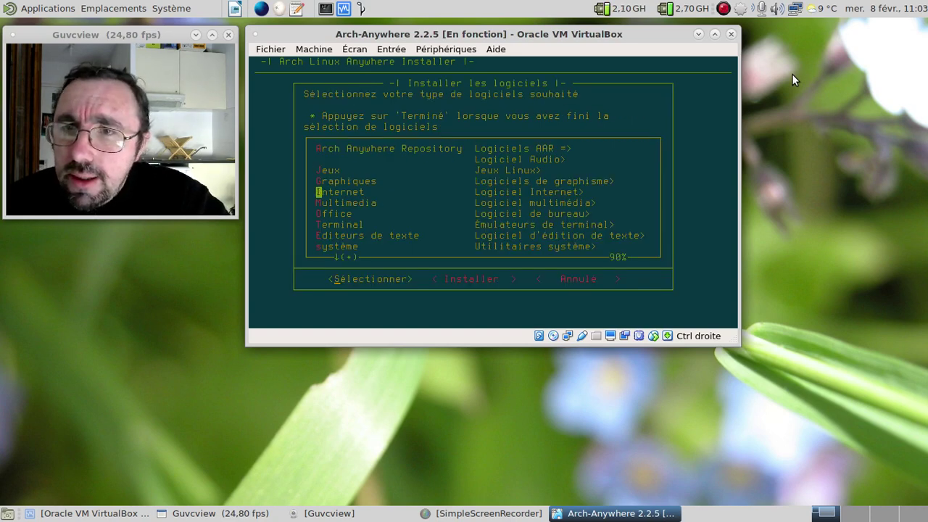
pyautogui.press('Return')
pyautogui.press('Down')
pyautogui.press('Down')
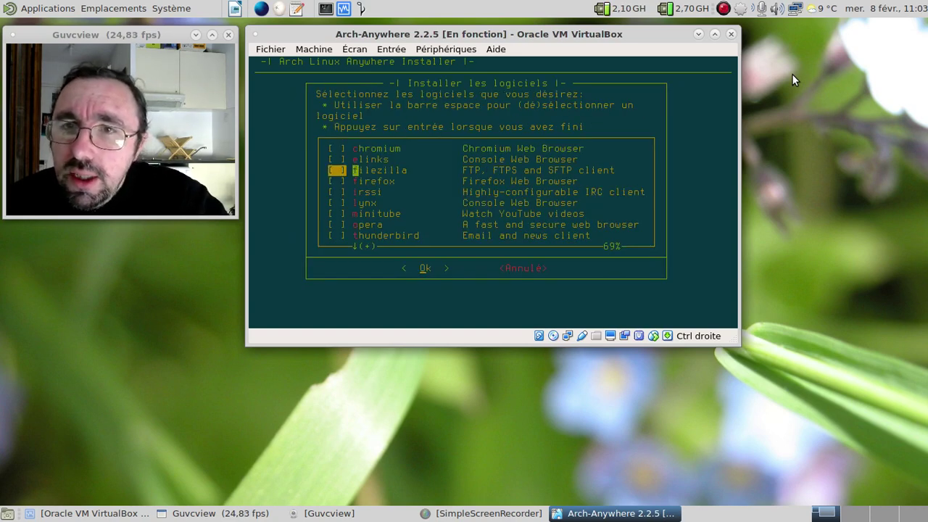
pyautogui.press('space')
pyautogui.press('Down')
pyautogui.press('space')
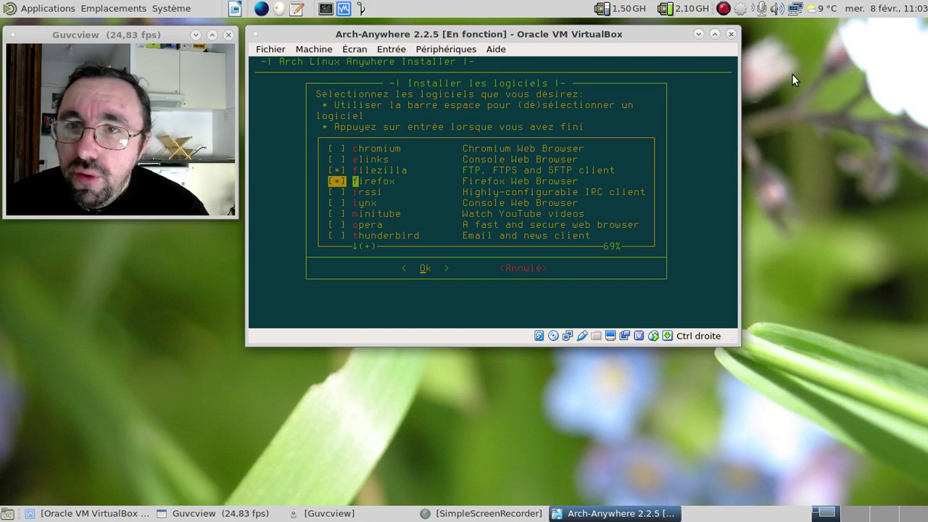
# Also select thunderbird and transmission-gtk, and add the chosen Internet packages to the installation list
pyautogui.press('Down')
pyautogui.press('Down')
pyautogui.press('Down')
pyautogui.press('Down')
pyautogui.press('Down')
pyautogui.press('Down')
pyautogui.press('Down')
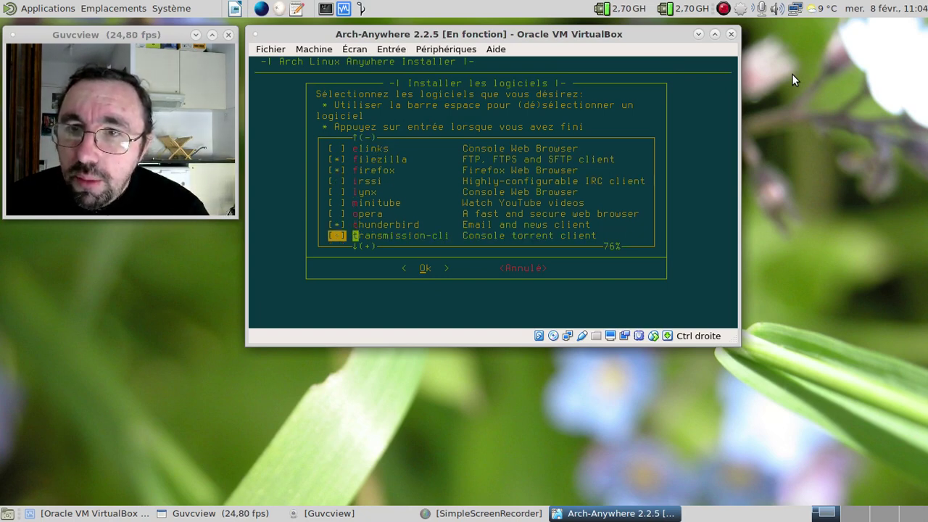
pyautogui.press('Down')
pyautogui.press('Down')
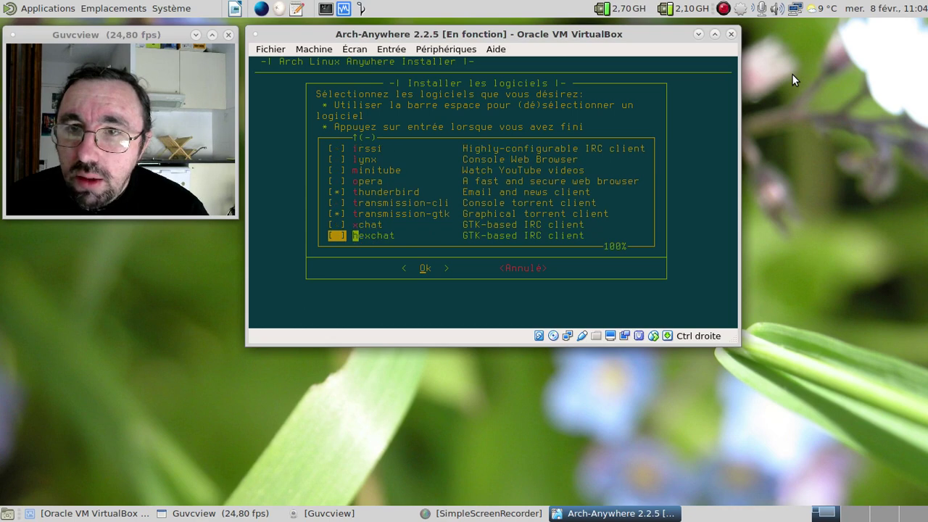
pyautogui.press('Up')
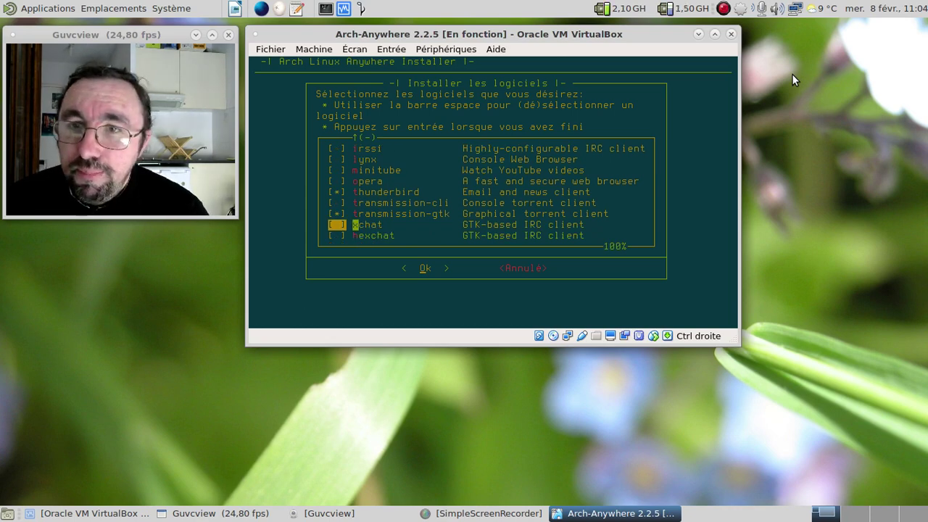
pyautogui.press('Right')
pyautogui.press('Left')
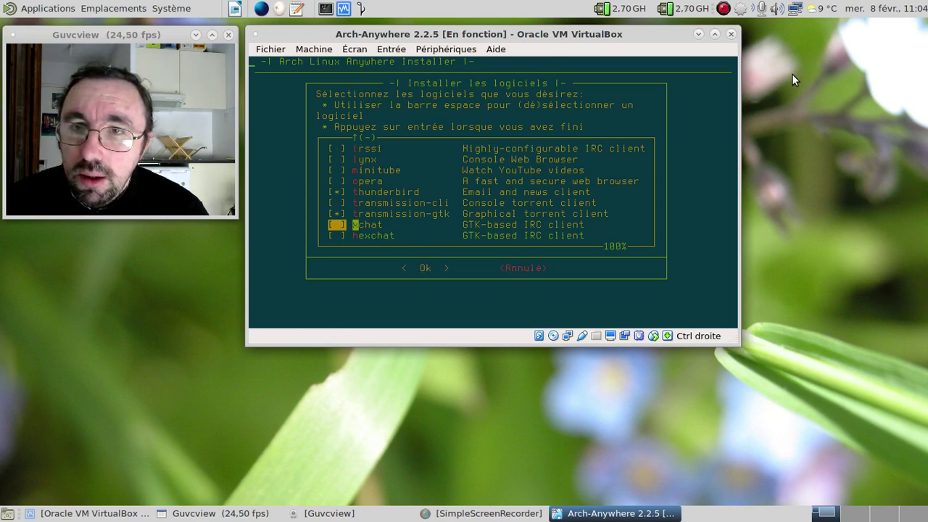
pyautogui.press('Return')
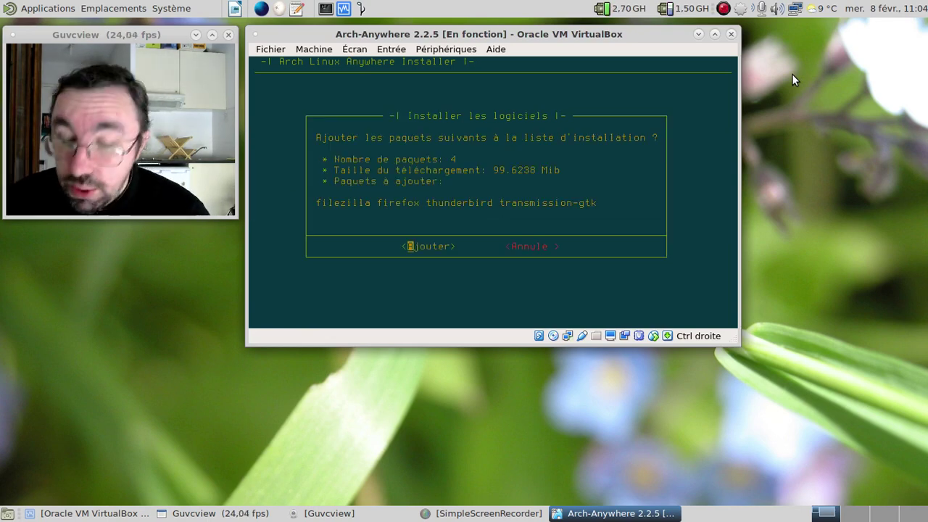
pyautogui.press('Return')
# Select the mpv media player in the Multimedia category and add it to the installation list
pyautogui.press('Down')
pyautogui.press('Down')
pyautogui.press('Down')
pyautogui.press('Down')
pyautogui.press('Down')
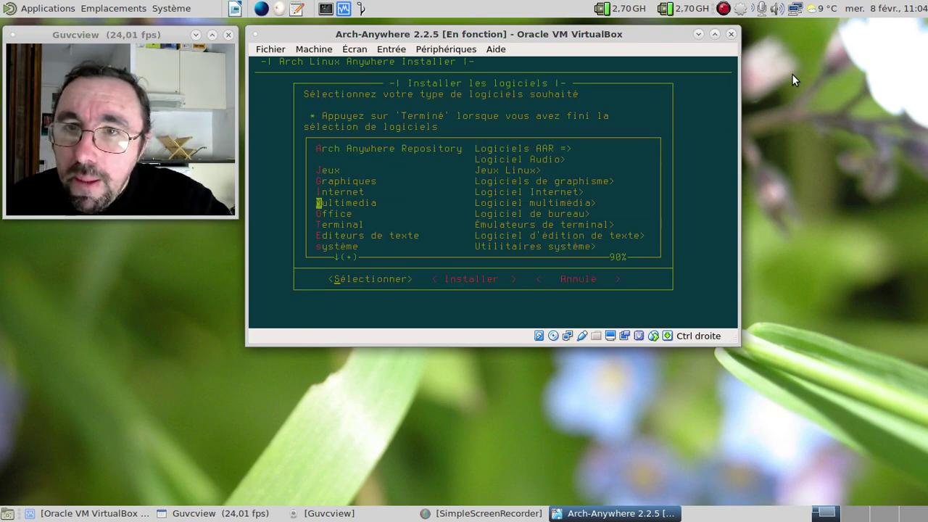
pyautogui.press('Return')
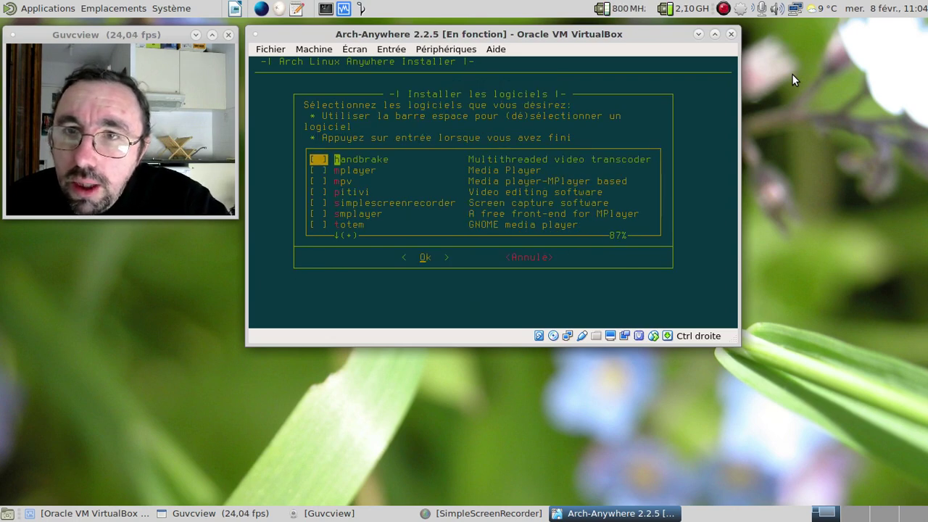
pyautogui.press('Down')
pyautogui.press('Down')
pyautogui.press('Down')
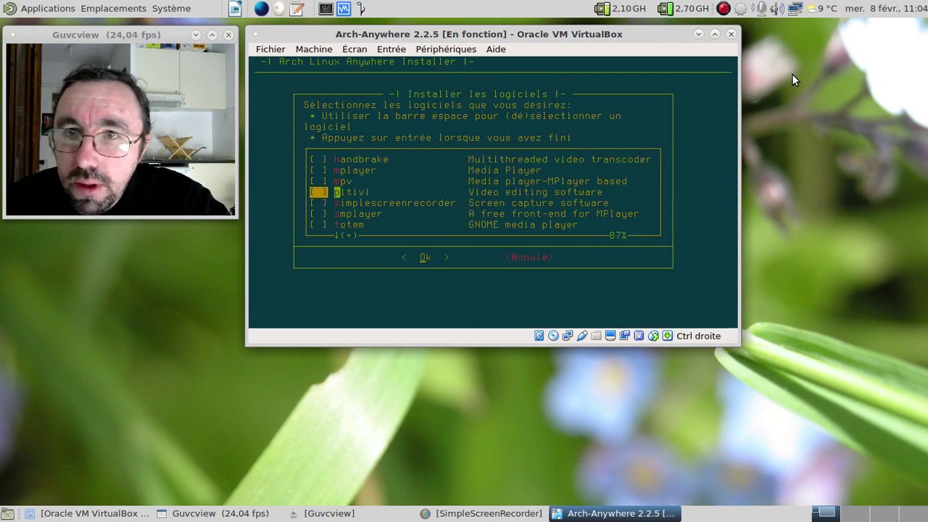
pyautogui.press('Down')
pyautogui.press('Down')
pyautogui.press('Down')
pyautogui.press('Down')
pyautogui.press('Up')
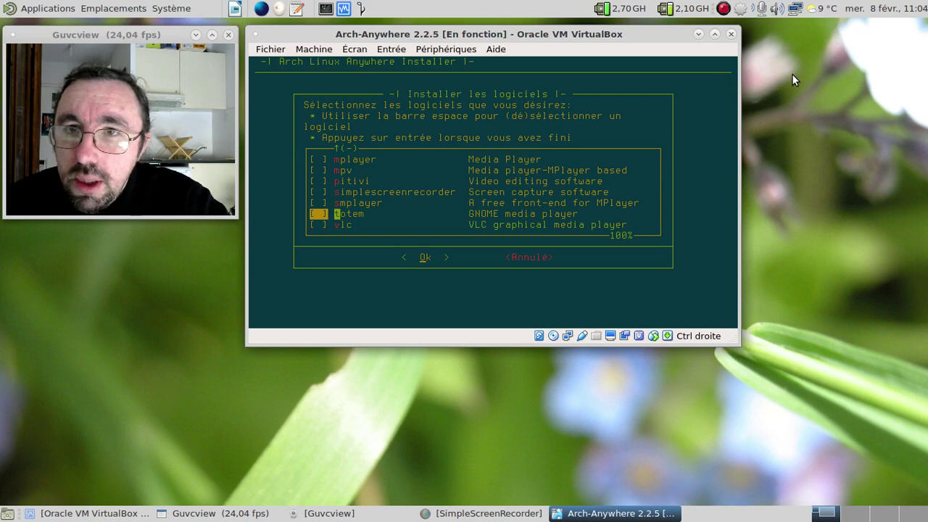
pyautogui.press('Up')
pyautogui.press('Up')
pyautogui.press('Up')
pyautogui.press('Up')
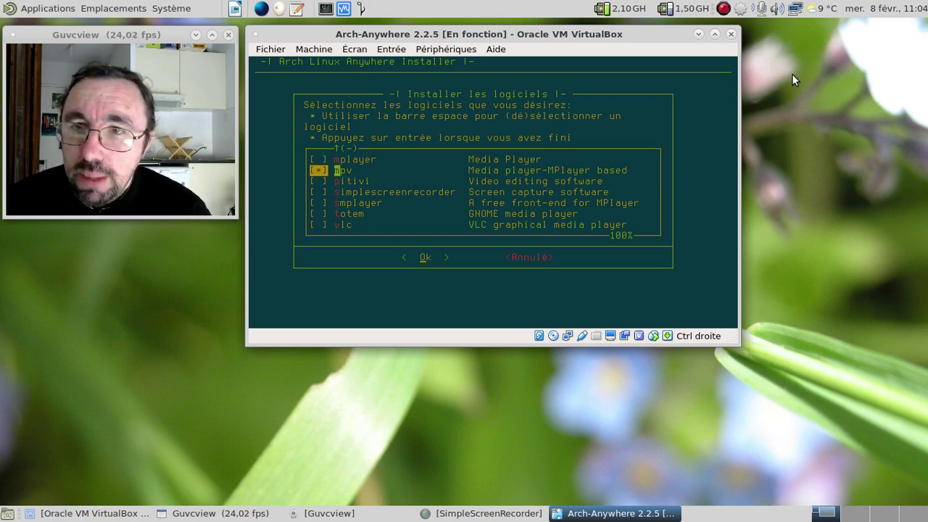
pyautogui.press('Return')
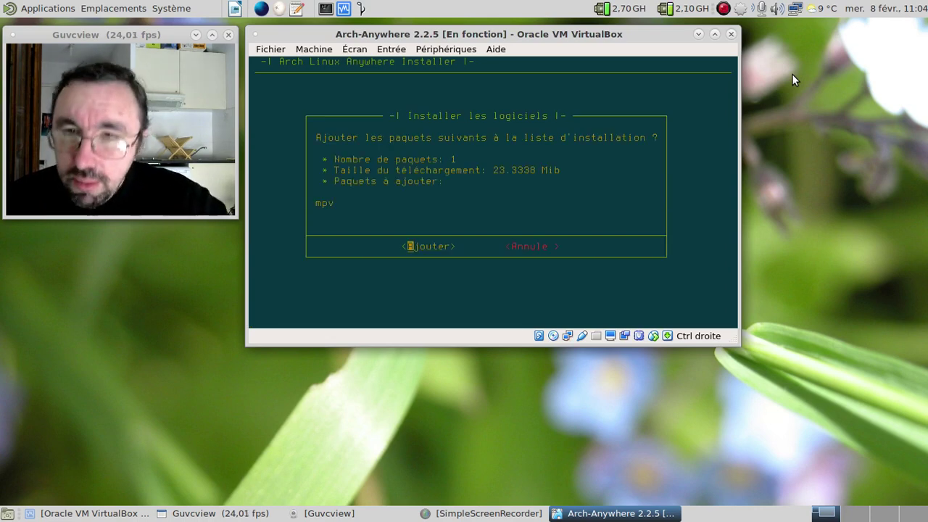
pyautogui.press('Return')
# Select libreoffice-fresh in the Office category and add it with its French language package to the installation list
pyautogui.press('Down')
pyautogui.press('Down')
pyautogui.press('Down')
pyautogui.press('Down')
pyautogui.press('Down')
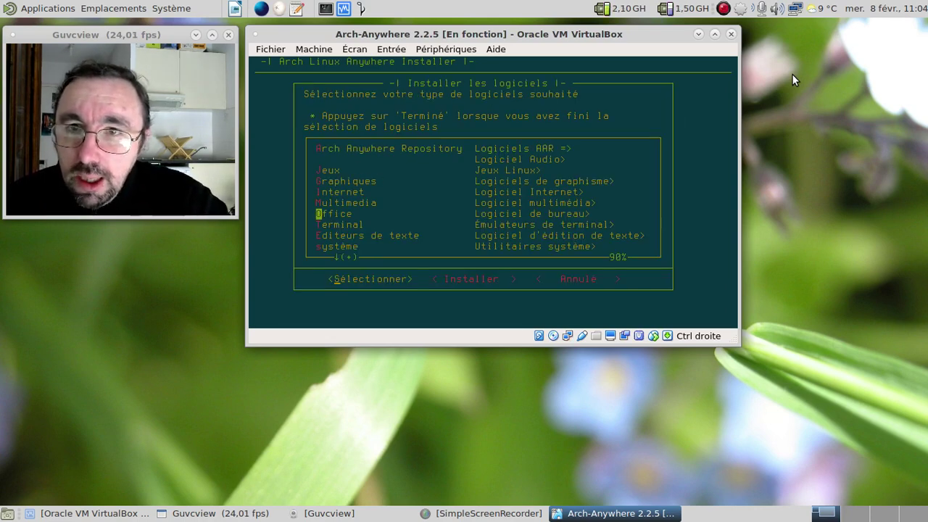
pyautogui.press('Return')
pyautogui.press('Down')
pyautogui.press('Down')
pyautogui.press('Down')
pyautogui.press('Down')
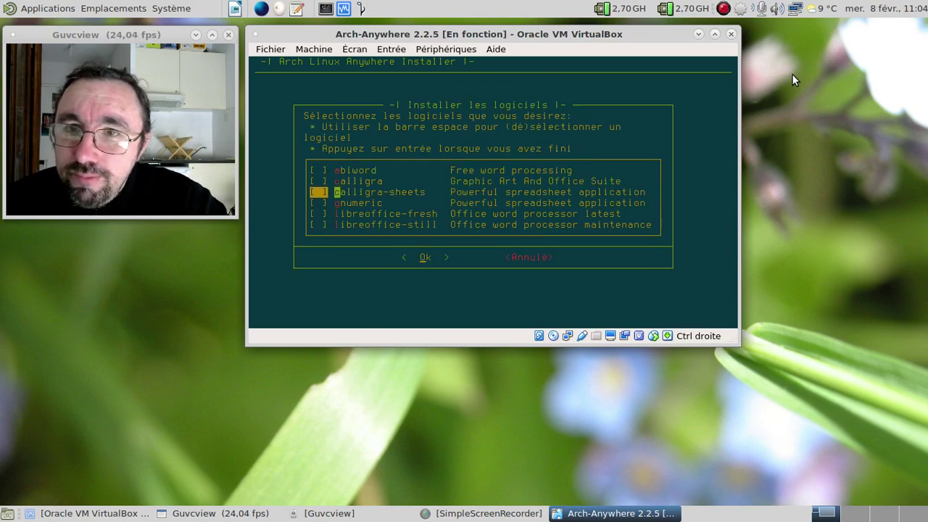
pyautogui.press('Down')
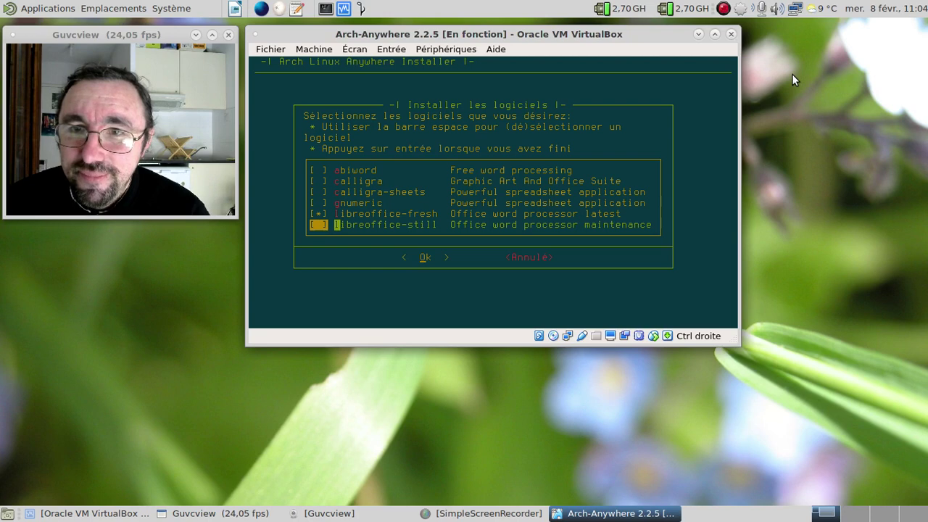
pyautogui.press('Return')
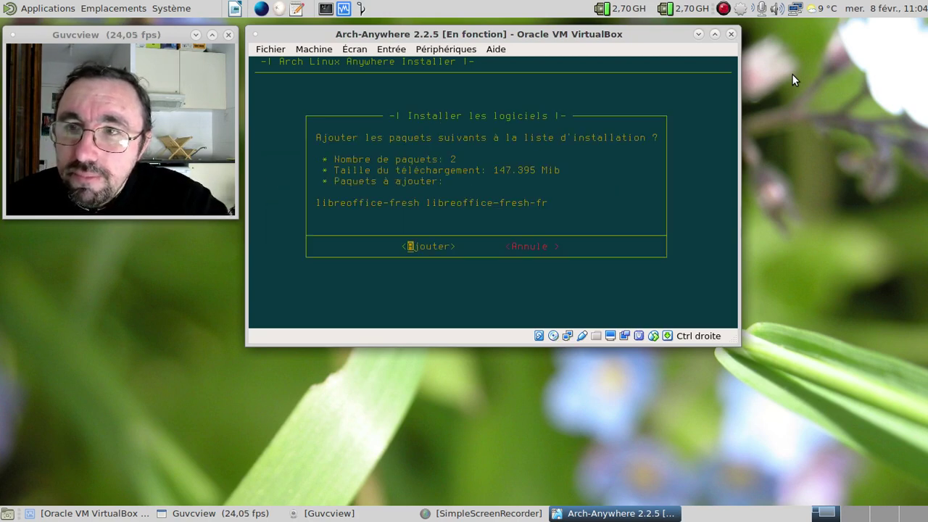
pyautogui.press('Return')
# Check the terminal emulators offered in the Terminal category and leave it without selecting any
pyautogui.press('Down')
pyautogui.press('Down')
pyautogui.press('Down')
pyautogui.press('Down')
pyautogui.press('Down')
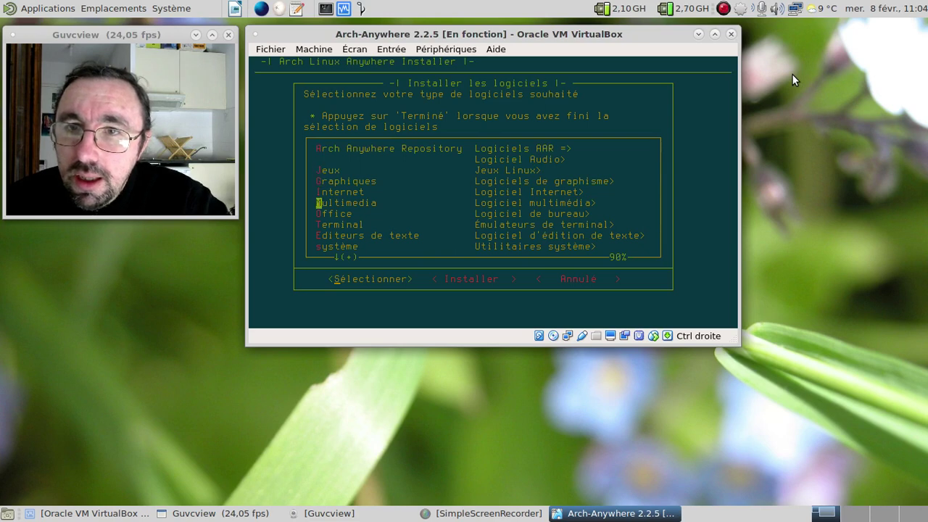
pyautogui.press('Down')
pyautogui.press('Down')
pyautogui.press('Return')
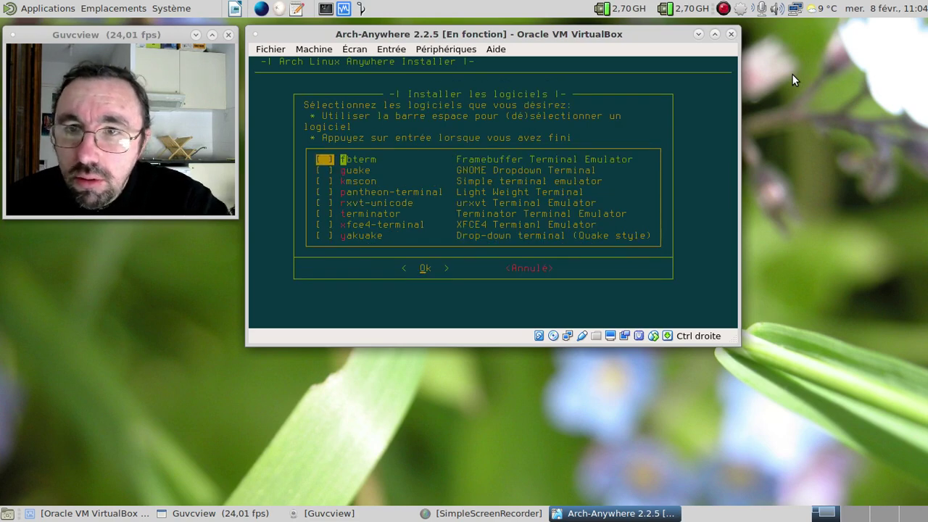
pyautogui.press('Tab')
pyautogui.press('Return')
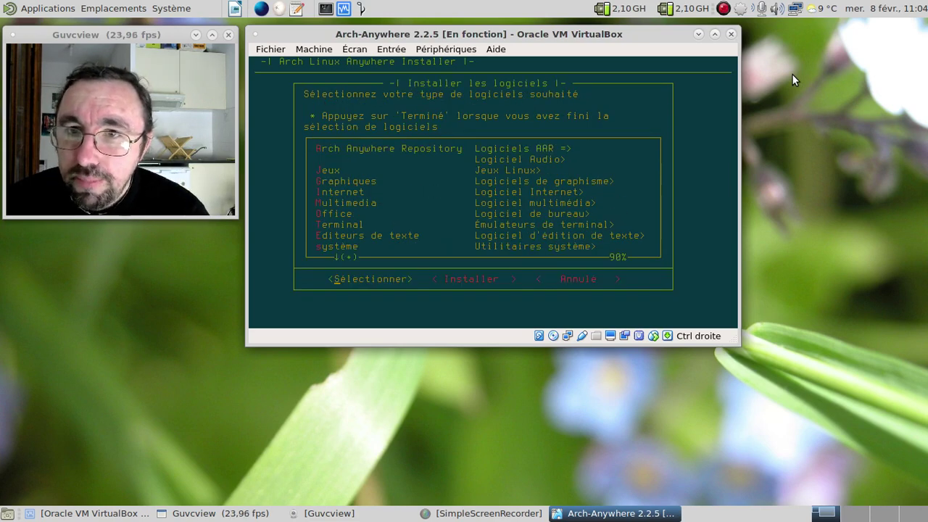
# Open the system utilities category and select gparted
pyautogui.press('Down')
pyautogui.press('Down')
pyautogui.press('Down')
pyautogui.press('Down')
pyautogui.press('Down')
pyautogui.press('Down')
pyautogui.press('Down')
pyautogui.press('Down')
pyautogui.press('Down')
pyautogui.press('Return')
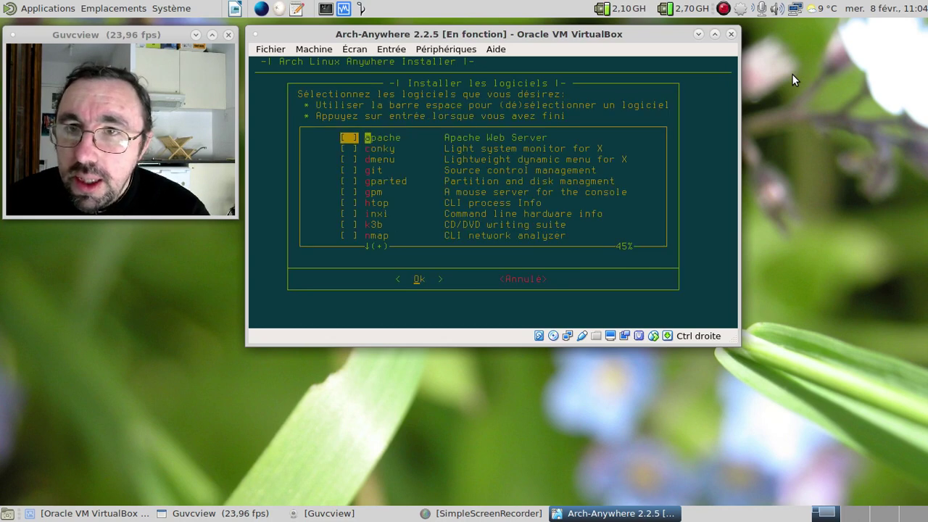
pyautogui.press('Down')
pyautogui.press('Down')
pyautogui.press('Down')
pyautogui.press('Down')
pyautogui.press('space')
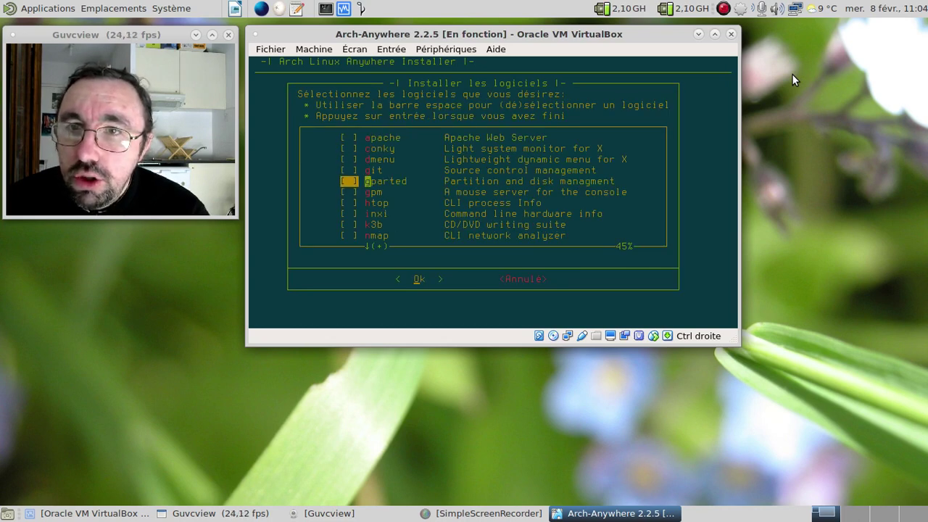
# Also select screenfetch in the system utilities list
pyautogui.press('Down')
pyautogui.press('Down')
pyautogui.press('Down')
pyautogui.press('Down')
pyautogui.press('Down')
pyautogui.press('Down')
pyautogui.press('Down')
pyautogui.press('Down')
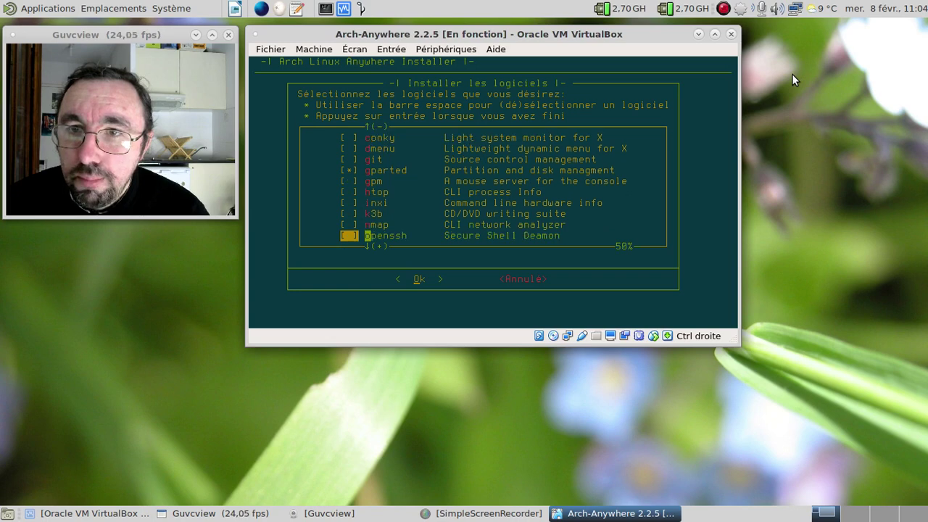
pyautogui.press('Down')
pyautogui.press('Down')
pyautogui.press('space')
# Also select ufw and wget, and add the chosen system packages to the installation list
pyautogui.press('Down')
pyautogui.press('Down')
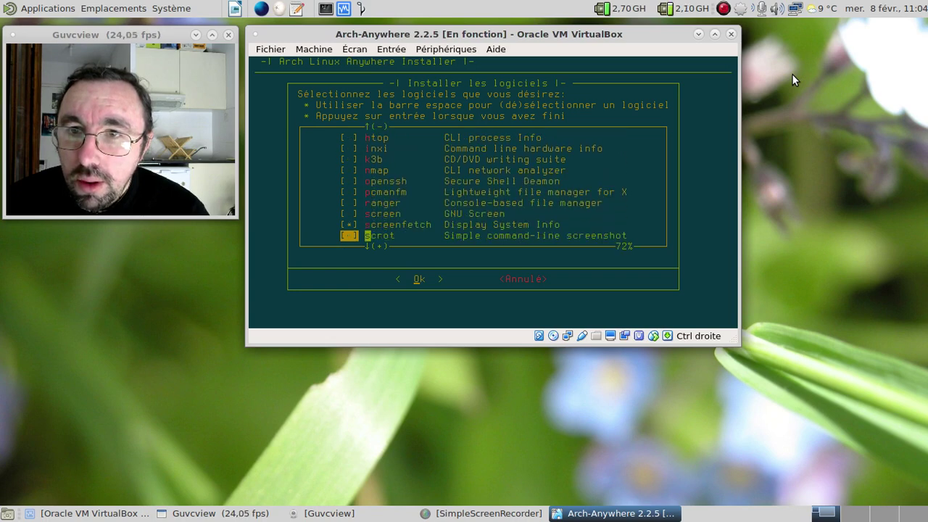
pyautogui.press('Down')
pyautogui.press('Down')
pyautogui.press('Down')
pyautogui.press('space')
pyautogui.press('Down')
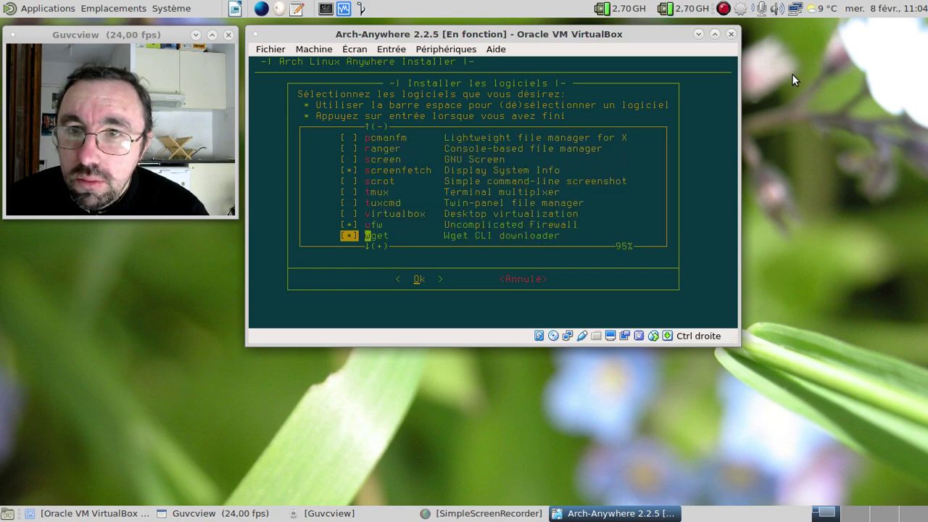
pyautogui.press('space')
pyautogui.press('Down')
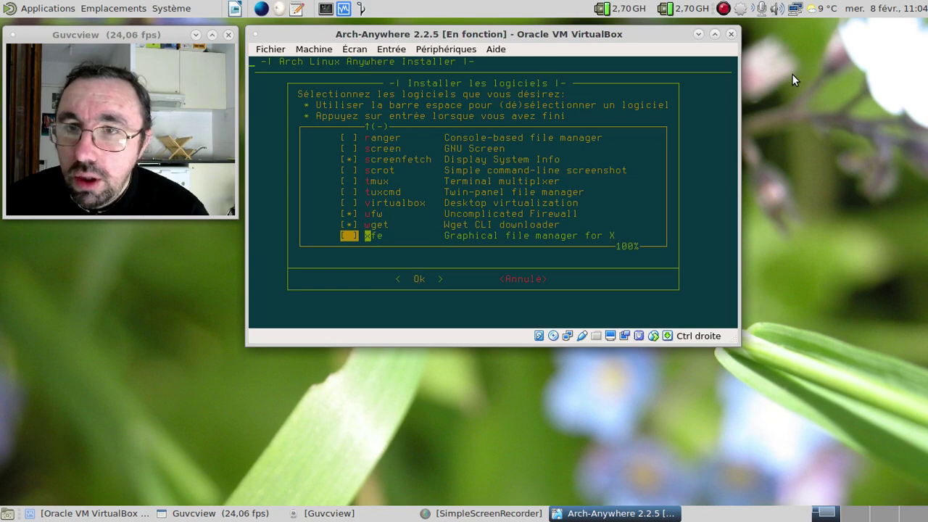
pyautogui.press('Return')
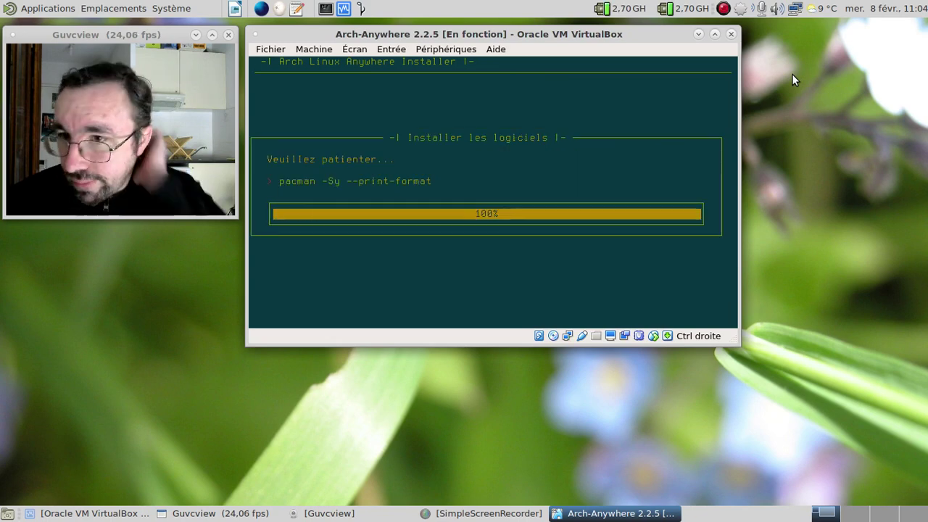
pyautogui.press('Return')
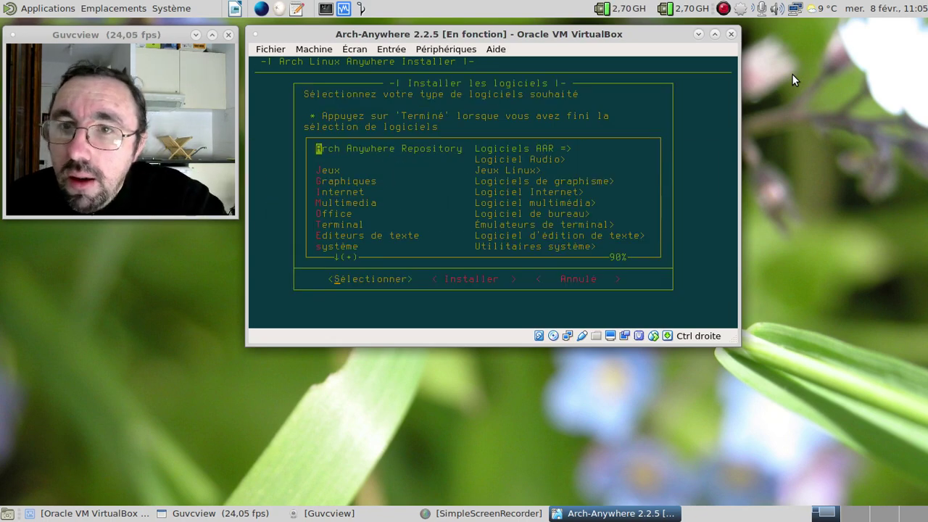
# Open the text editors category of the software selection
pyautogui.press('Down')
pyautogui.press('Down')
pyautogui.press('Down')
pyautogui.press('Down')
pyautogui.press('Down')
pyautogui.press('Down')
pyautogui.press('Down')
pyautogui.press('Down')
pyautogui.press('Down')
pyautogui.press('Down')
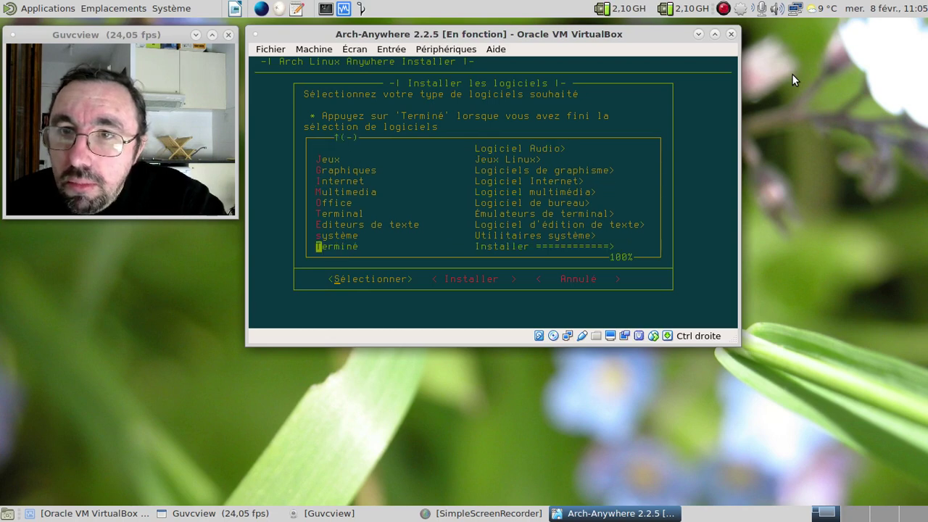
pyautogui.press('Up')
pyautogui.press('Up')
pyautogui.press('Return')
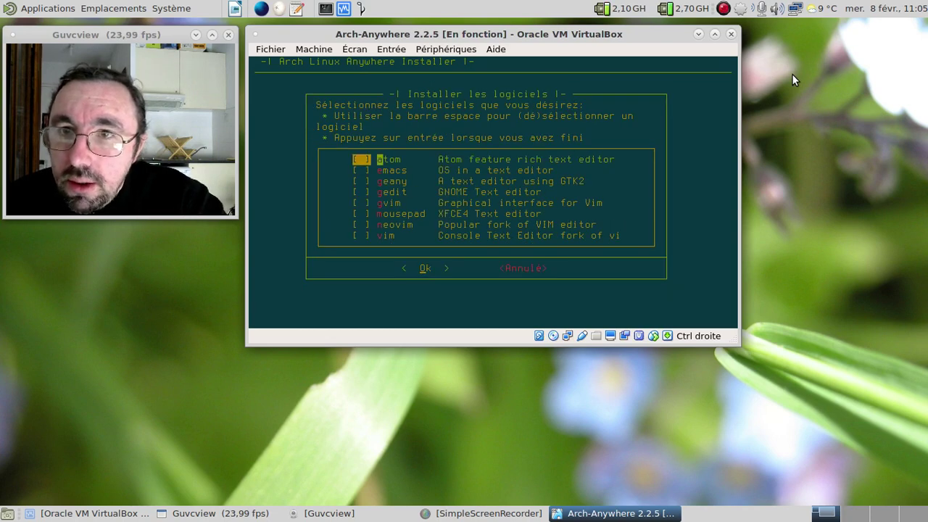
# Examine the text editors offered for installation, from atom to vim
pyautogui.press('Down')
pyautogui.press('Down')
pyautogui.press('Down')
pyautogui.press('Down')
pyautogui.press('Down')
pyautogui.press('Down')
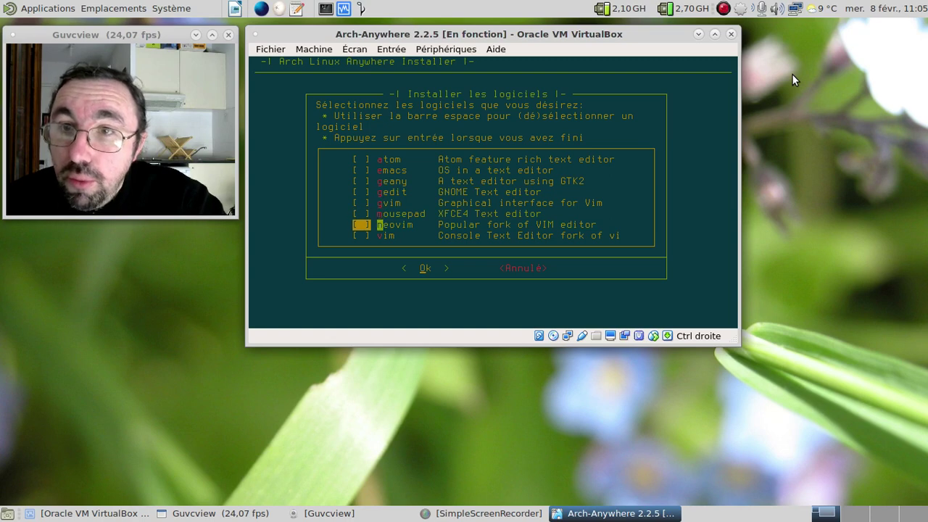
pyautogui.press('Up')
pyautogui.press('Up')
pyautogui.press('Down')
pyautogui.press('Down')
pyautogui.press('Down')
pyautogui.press('Up')
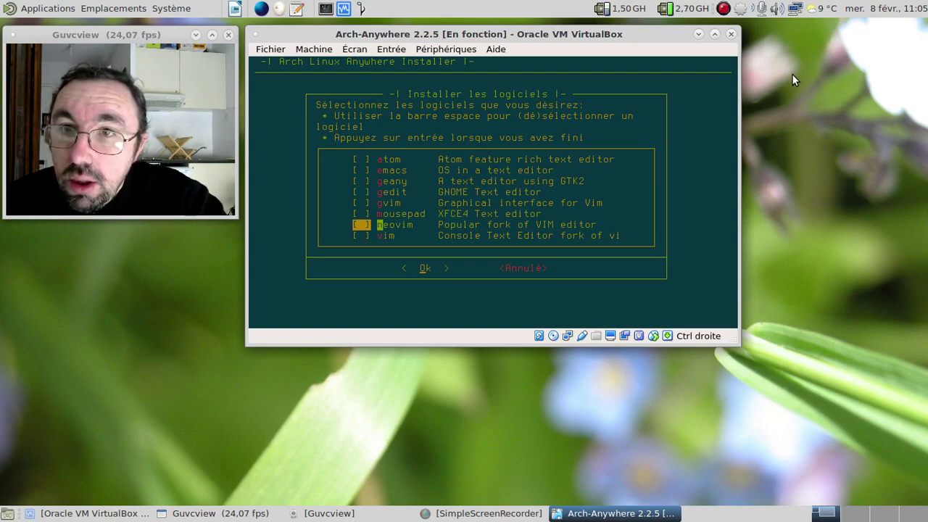
pyautogui.press('Tab')
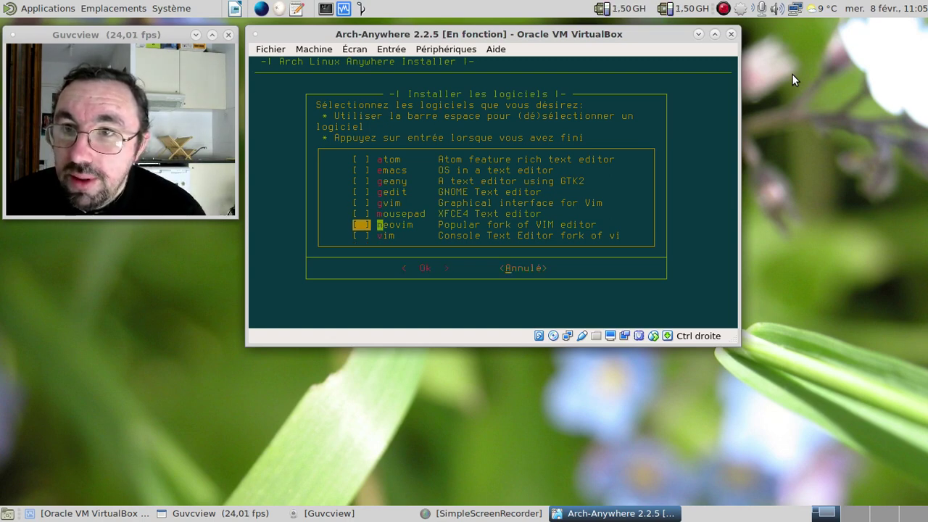
pyautogui.press('Tab')
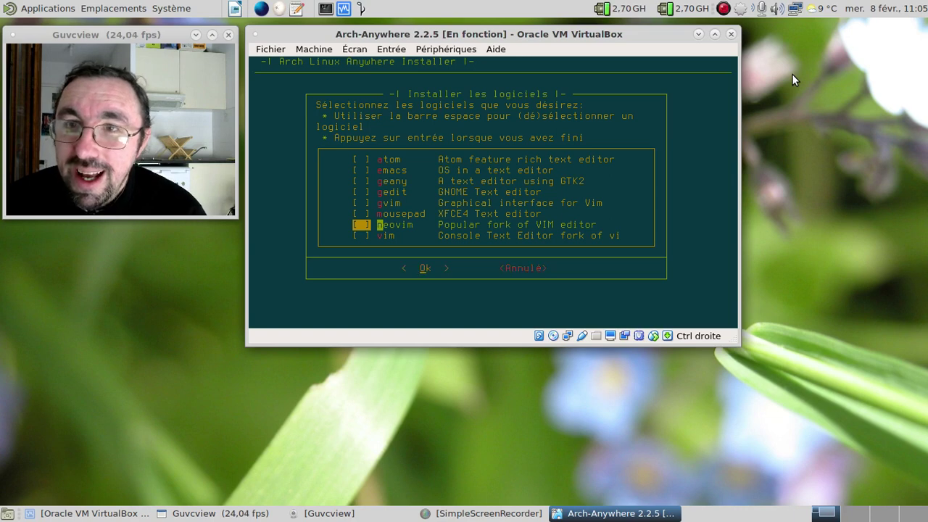
# Select emacs among the text editors and add it to the installation list
pyautogui.press('Up')
pyautogui.press('Up')
pyautogui.press('Up')
pyautogui.press('Up')
pyautogui.press('Up')
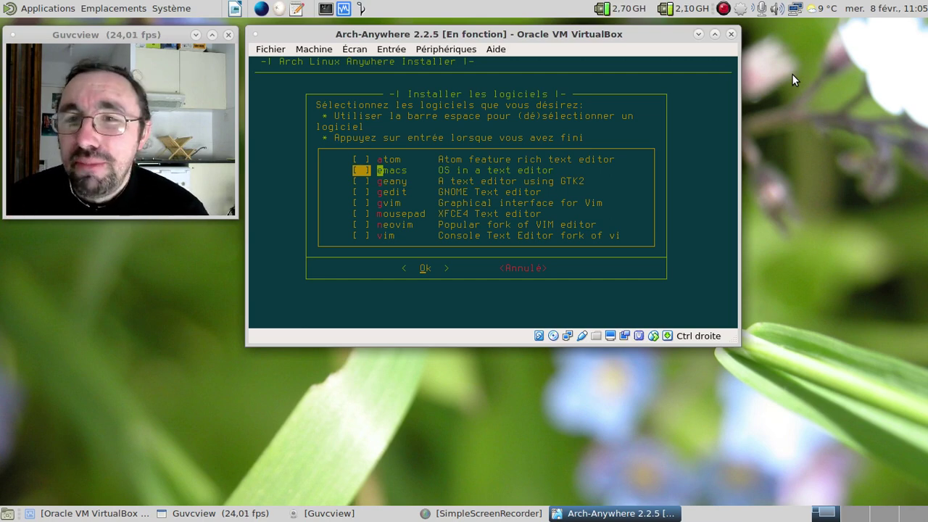
pyautogui.press('space')
pyautogui.press('Return')
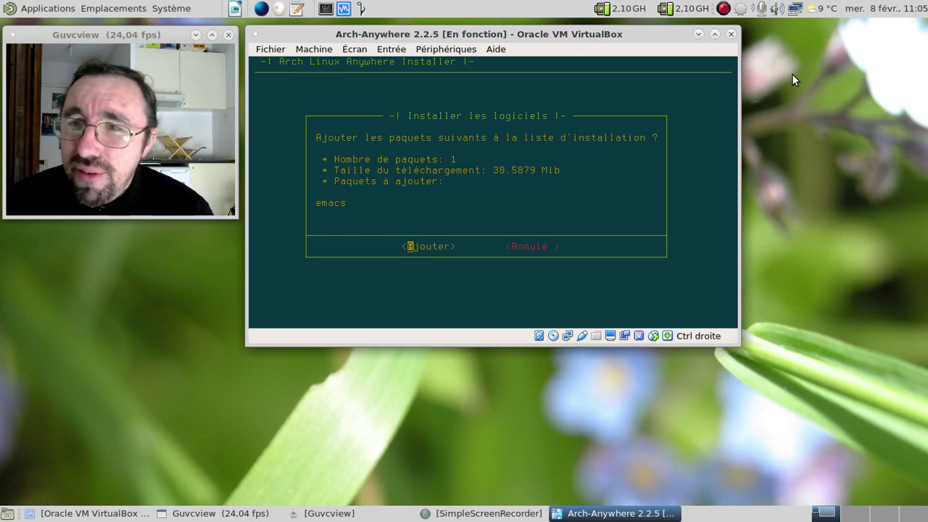
pyautogui.press('Return')
# Finish the software selection and start installing all the packages in the installation list
pyautogui.press('Tab')
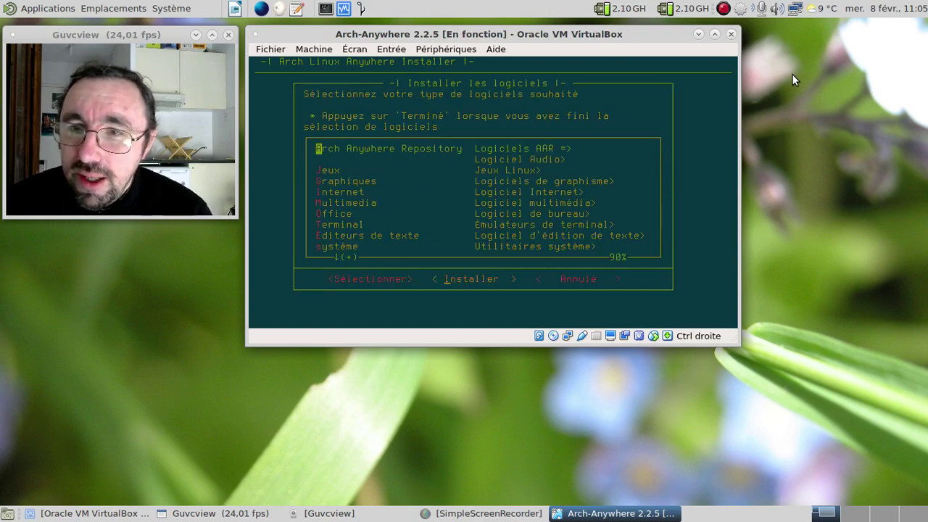
pyautogui.press('Return')
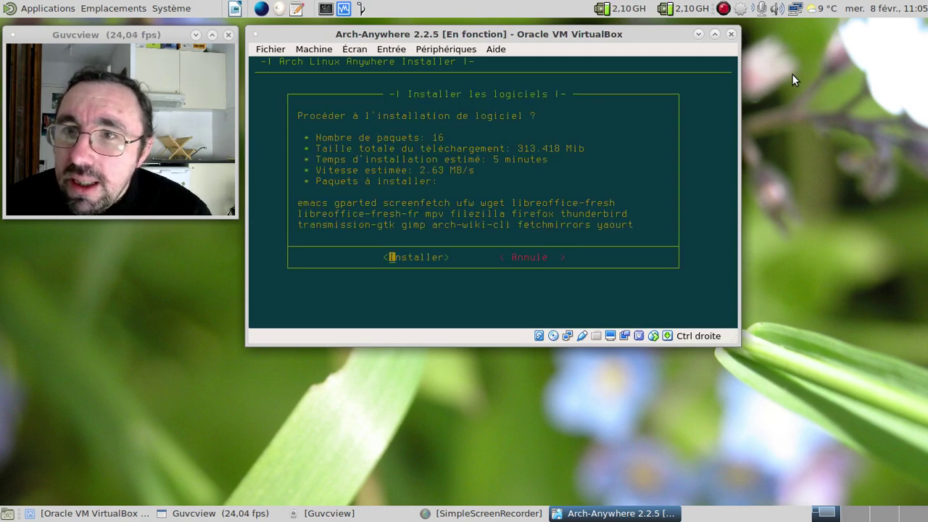
pyautogui.press('Return')
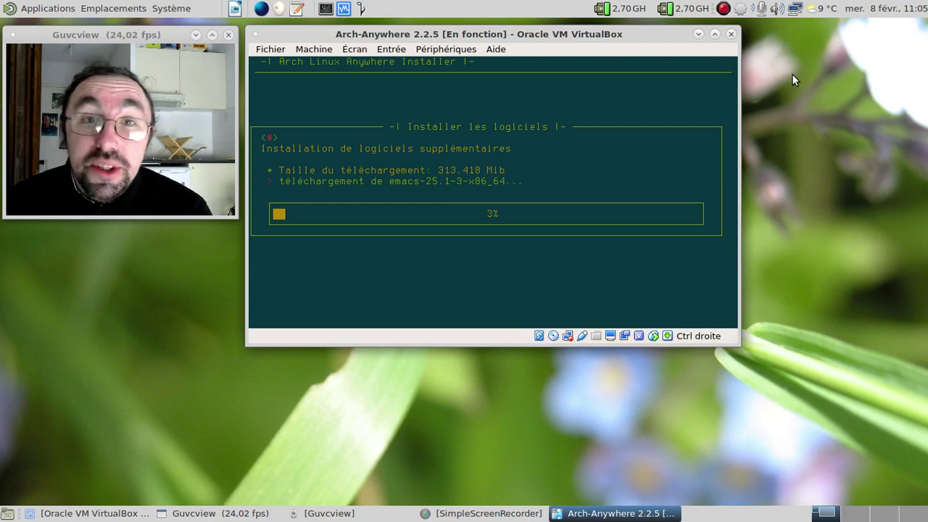
pyautogui.rightClick(724, 8)
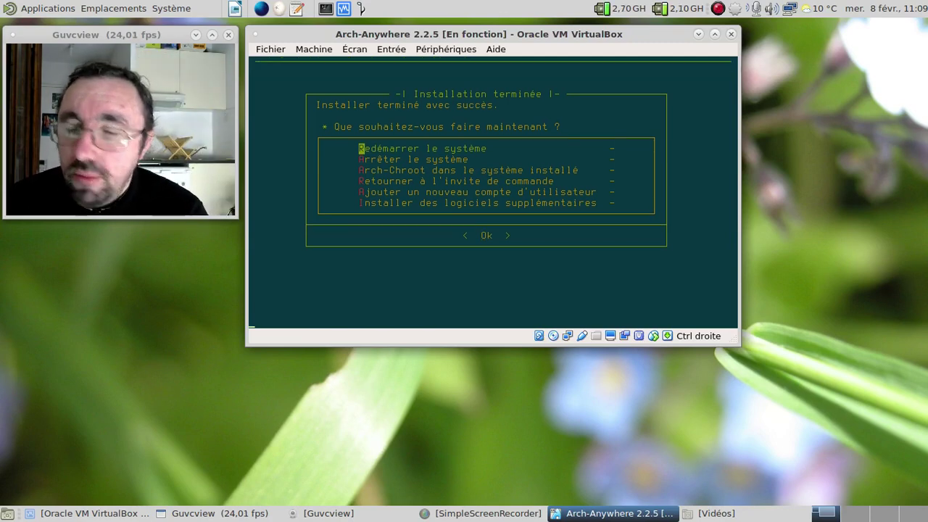
# Restart the virtual machine from the installer's completion menu and boot the newly installed system
pyautogui.press('Return')
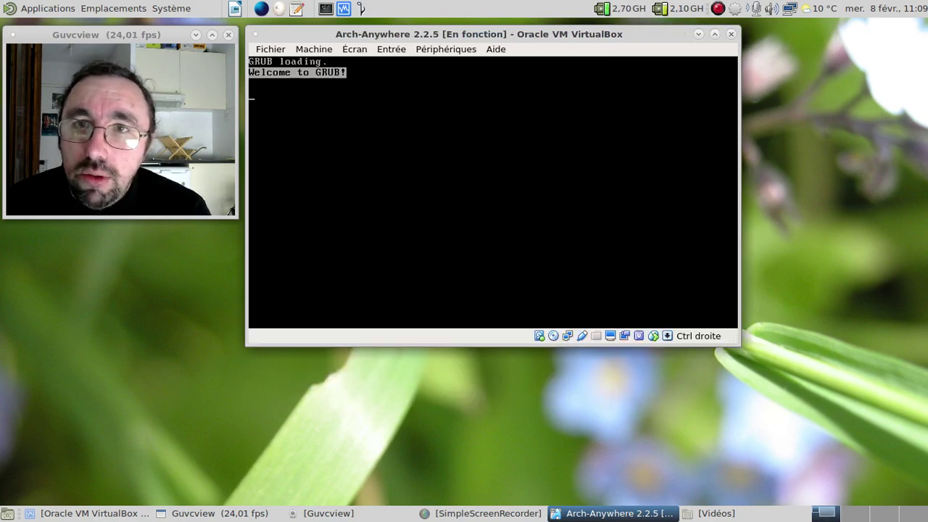
pyautogui.press('Return')
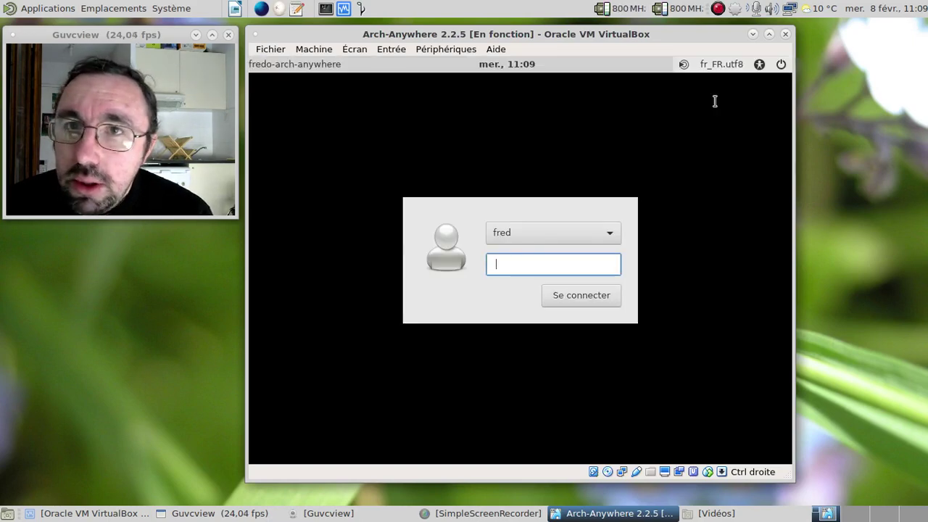
# Log in to the MATE session by entering the account password, retyping it after clearing the first entry
pyautogui.write('•••••')
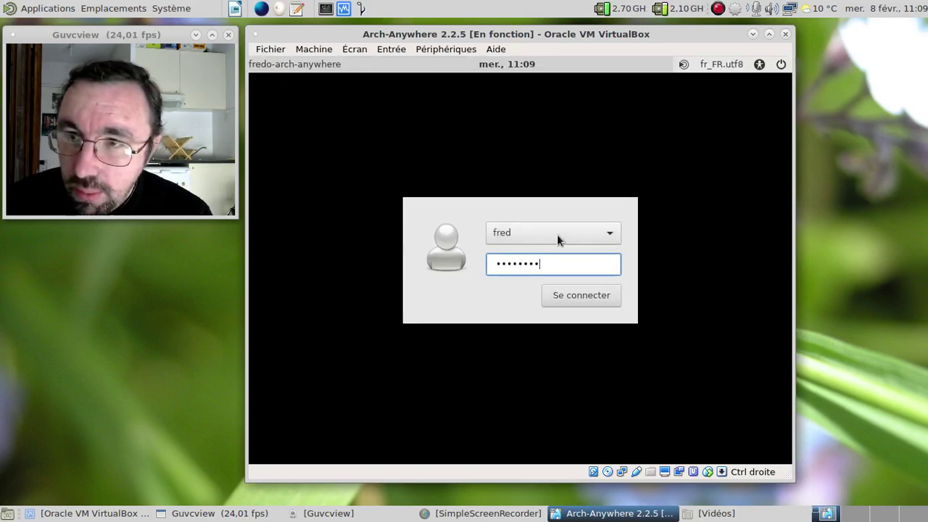
pyautogui.press('BackSpace')
pyautogui.press('BackSpace')
pyautogui.press('BackSpace')
pyautogui.press('BackSpace')
pyautogui.press('BackSpace')
pyautogui.write('•••••••••')
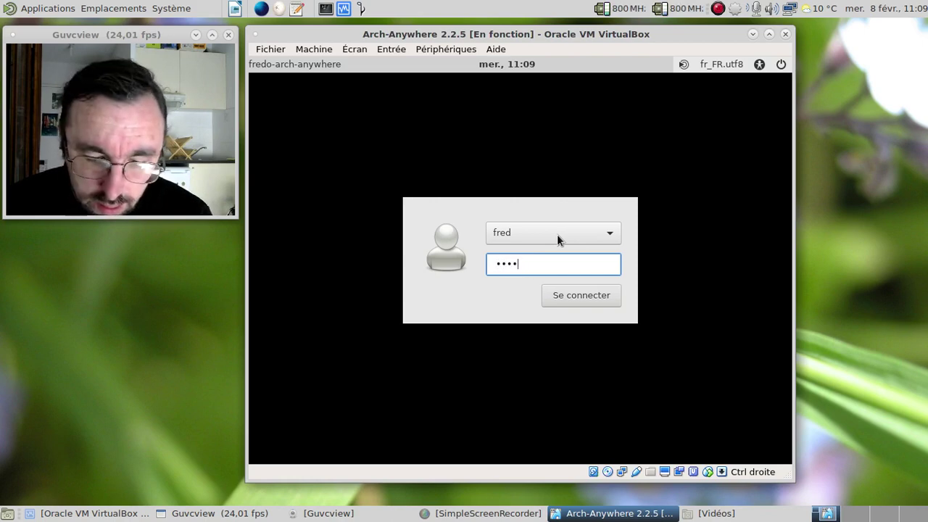
pyautogui.press('Return')
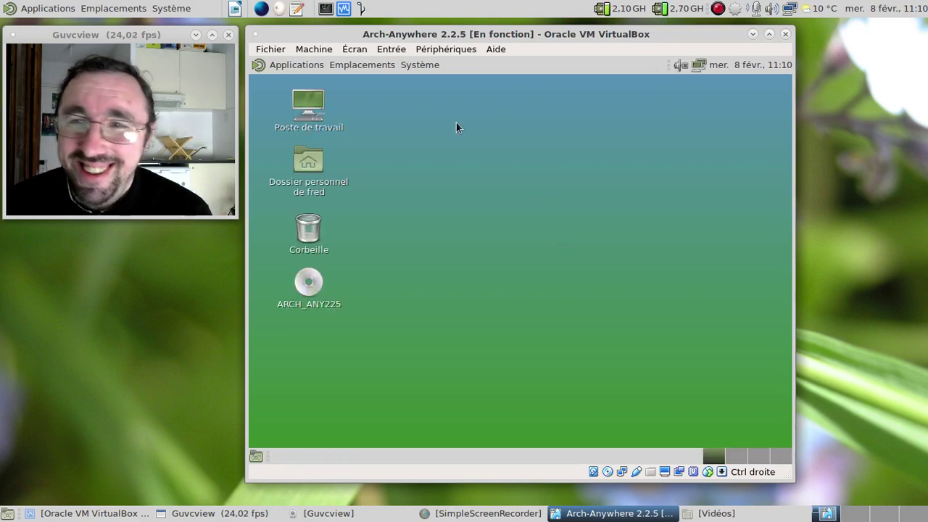
# Check the configured keyboard layouts in the MATE keyboard preferences and close the dialog
pyautogui.click(419, 65)
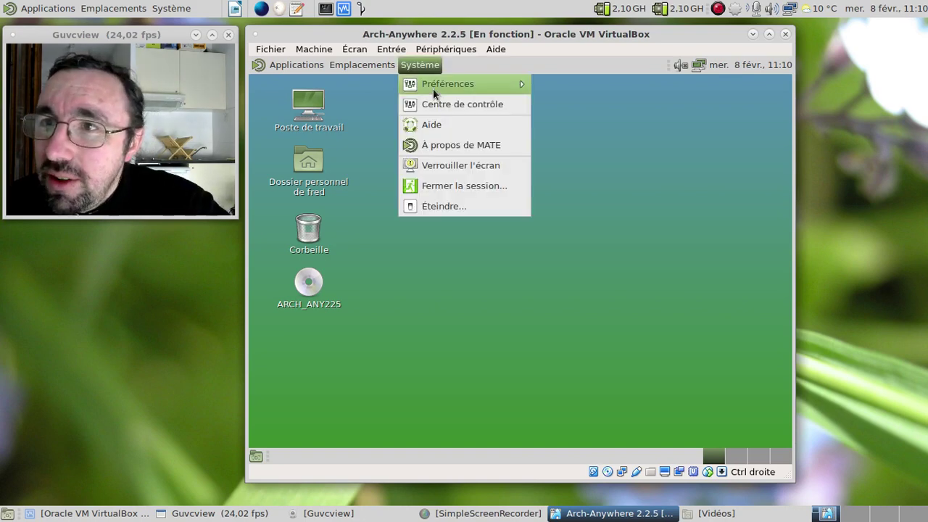
pyautogui.moveTo(433, 87)
pyautogui.moveTo(573, 93)
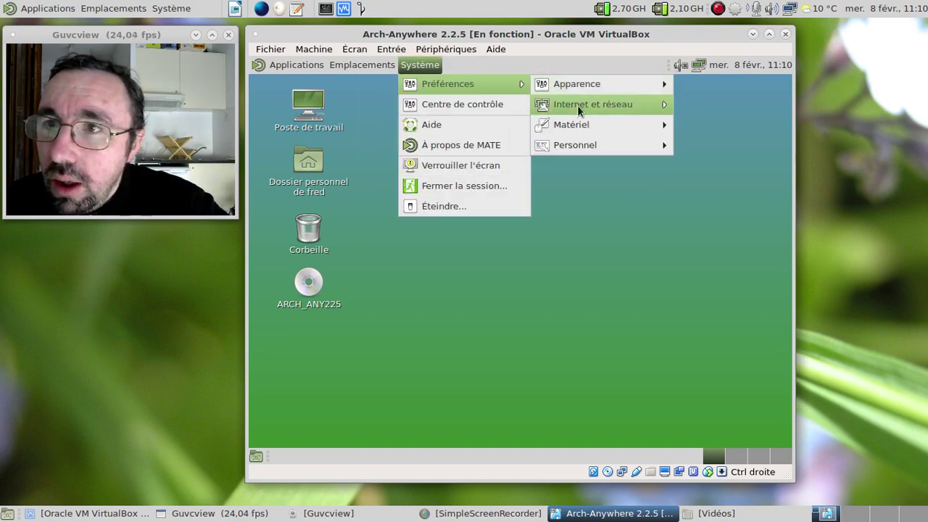
pyautogui.moveTo(574, 126)
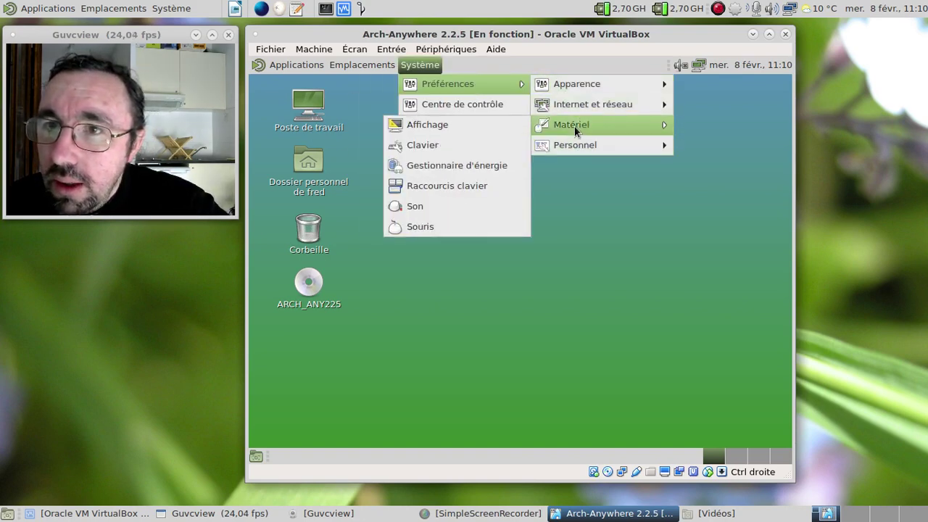
pyautogui.click(472, 145)
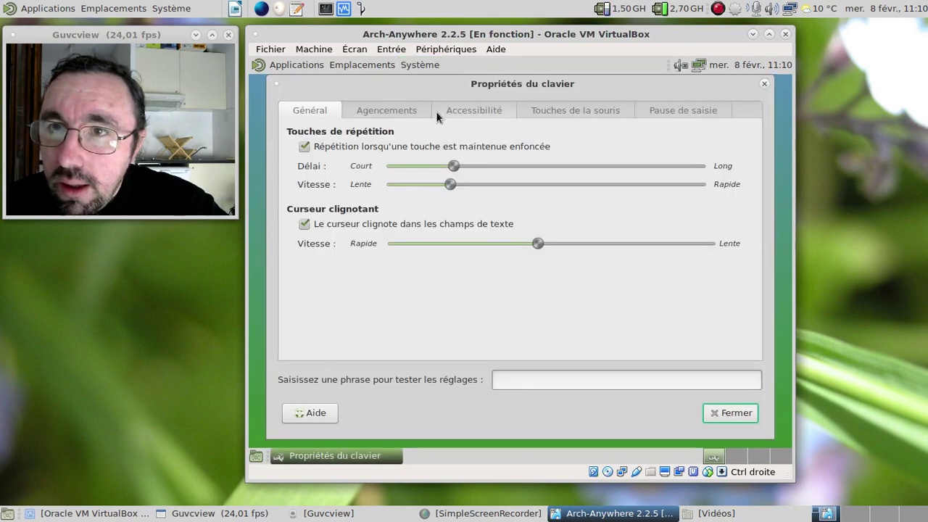
pyautogui.click(415, 109)
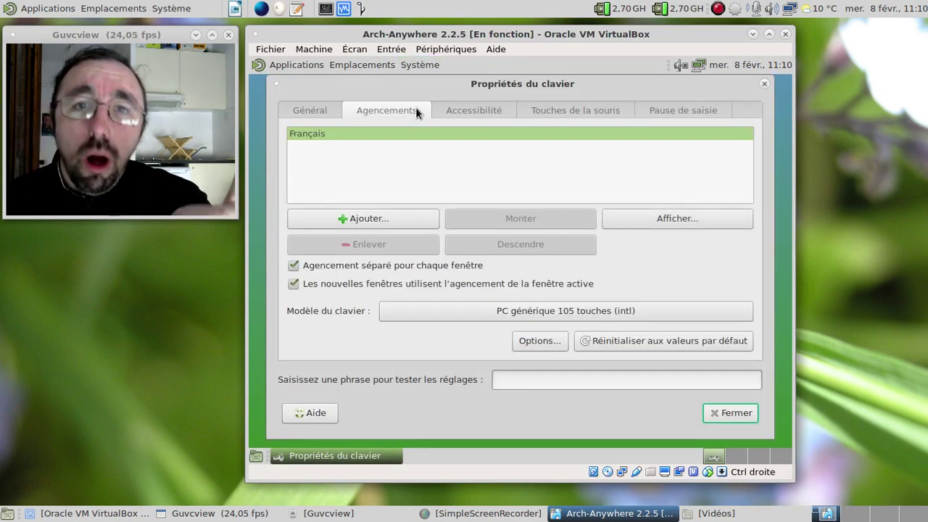
pyautogui.click(765, 84)
# Unmute the sound of the MATE desktop and raise its volume
pyautogui.rightClick(682, 67)
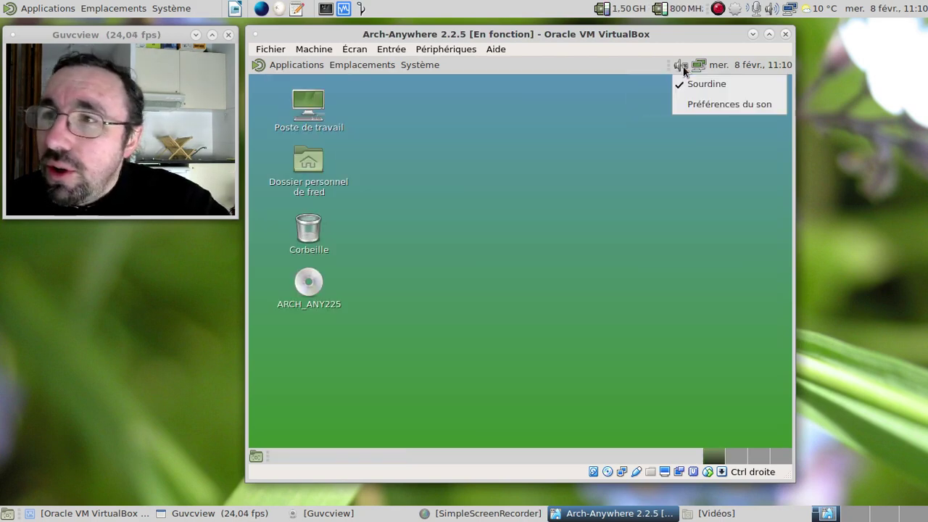
pyautogui.click(688, 83)
pyautogui.click(680, 65)
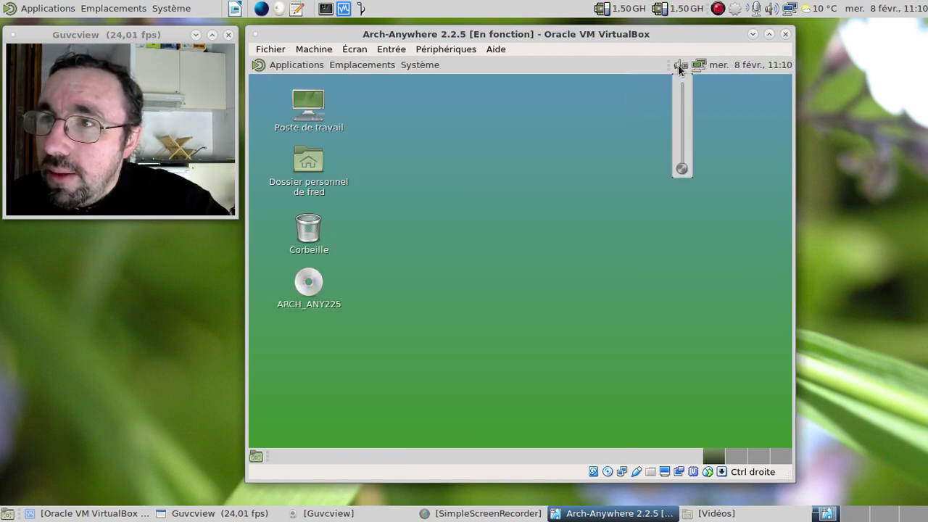
pyautogui.click(681, 83)
pyautogui.click(740, 99)
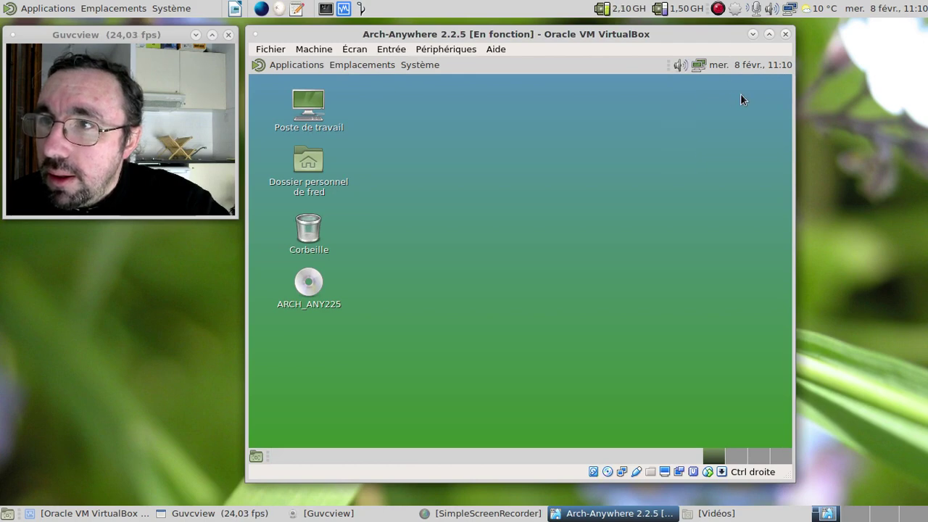
# Check the network applet's options and show its version information
pyautogui.click(699, 66)
pyautogui.click(699, 66)
pyautogui.rightClick(699, 66)
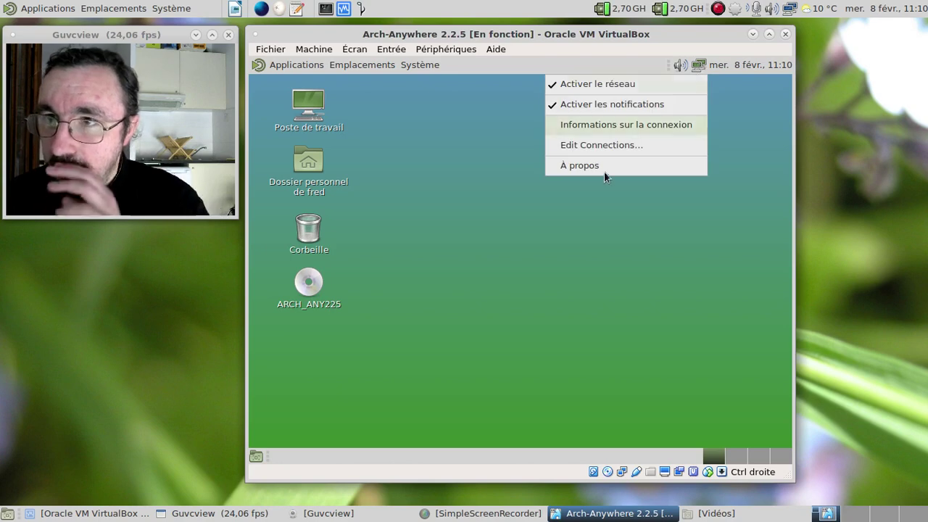
pyautogui.click(601, 167)
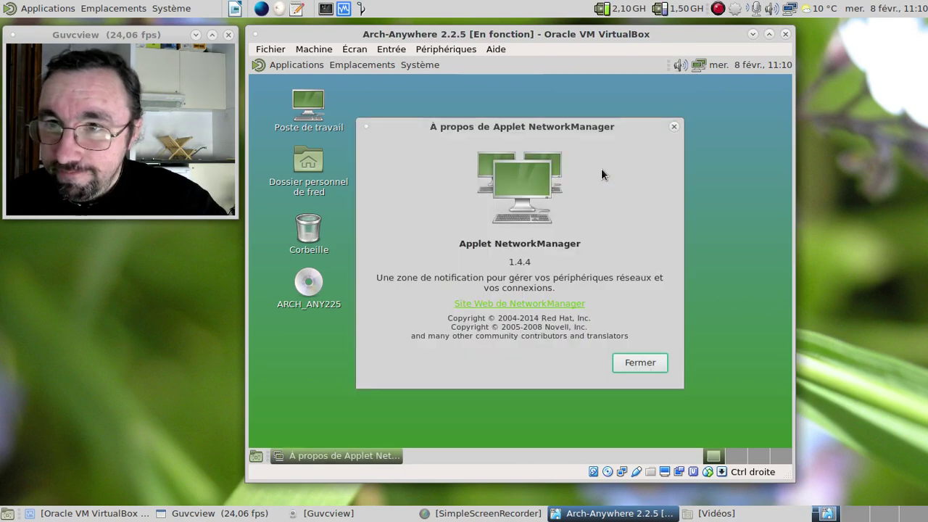
# Close the network applet's version information, view the contents of the personal folder and close its window
pyautogui.click(638, 363)
pyautogui.click(319, 188)
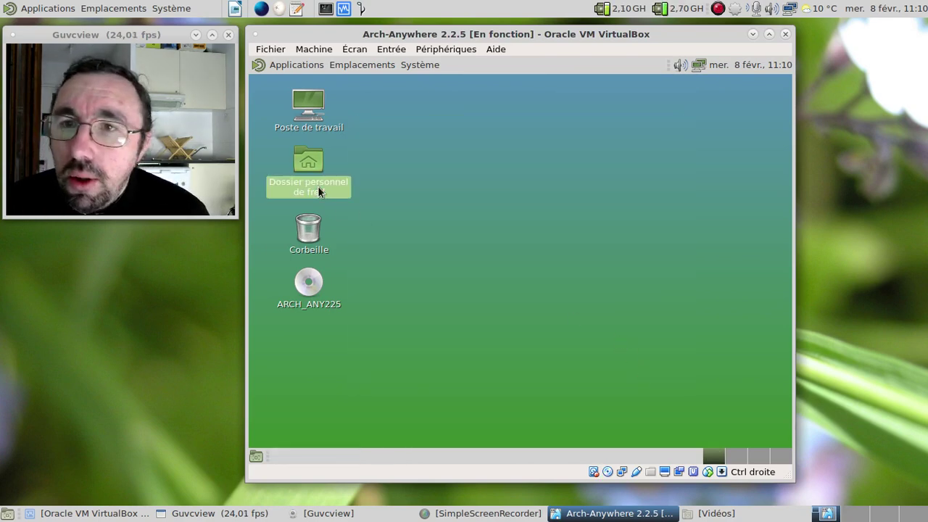
pyautogui.doubleClick(318, 190)
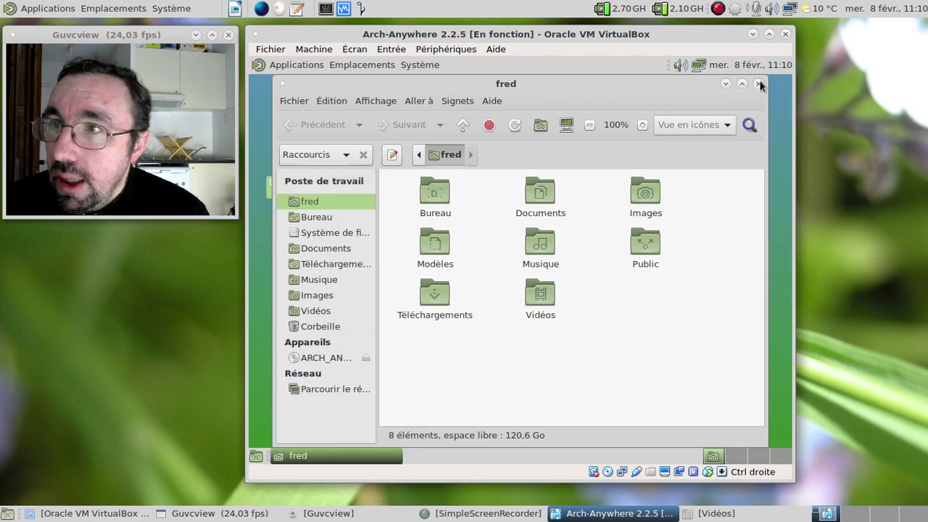
pyautogui.click(758, 84)
# Examine the installed applications by category and the available places of the MATE desktop
pyautogui.click(276, 65)
pyautogui.moveTo(301, 168)
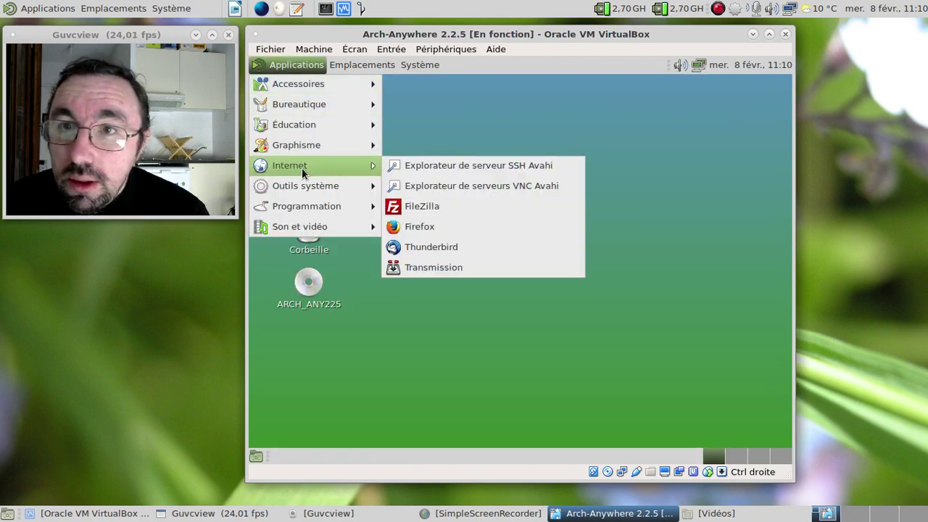
pyautogui.moveTo(306, 187)
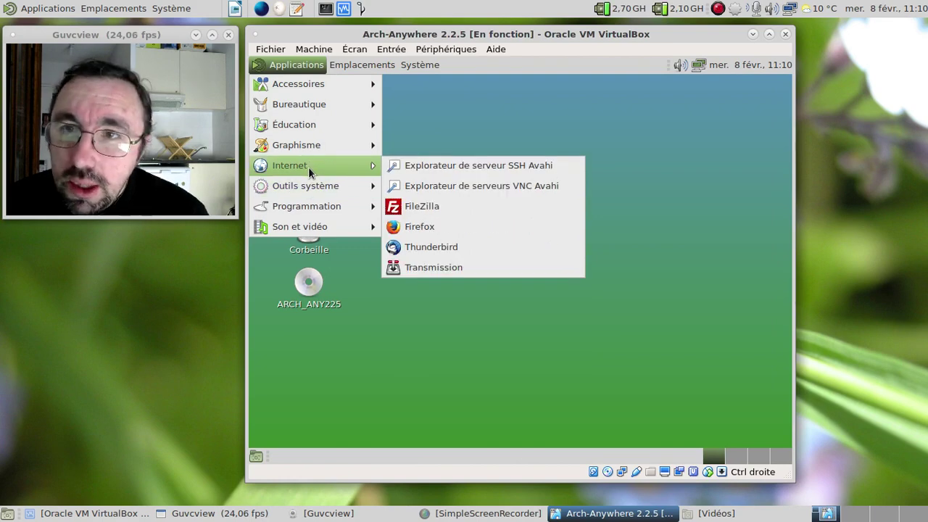
pyautogui.moveTo(313, 226)
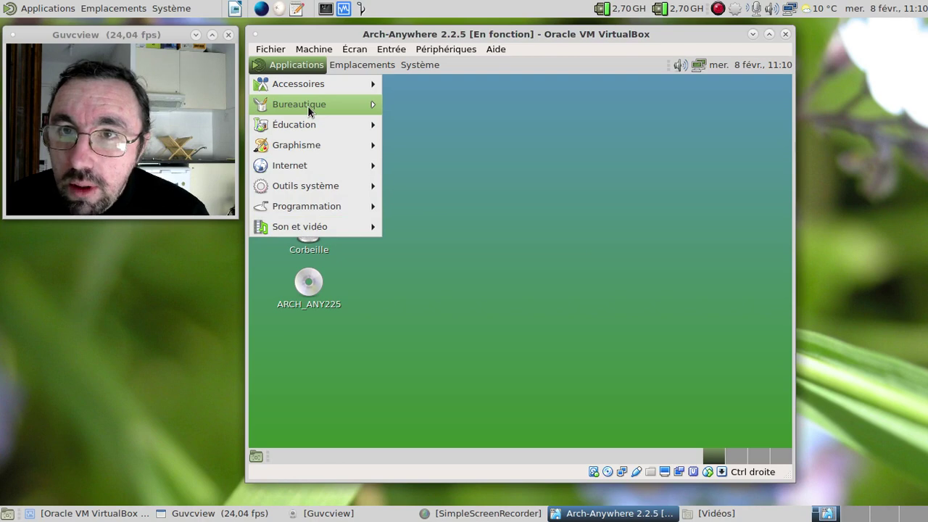
pyautogui.moveTo(309, 110)
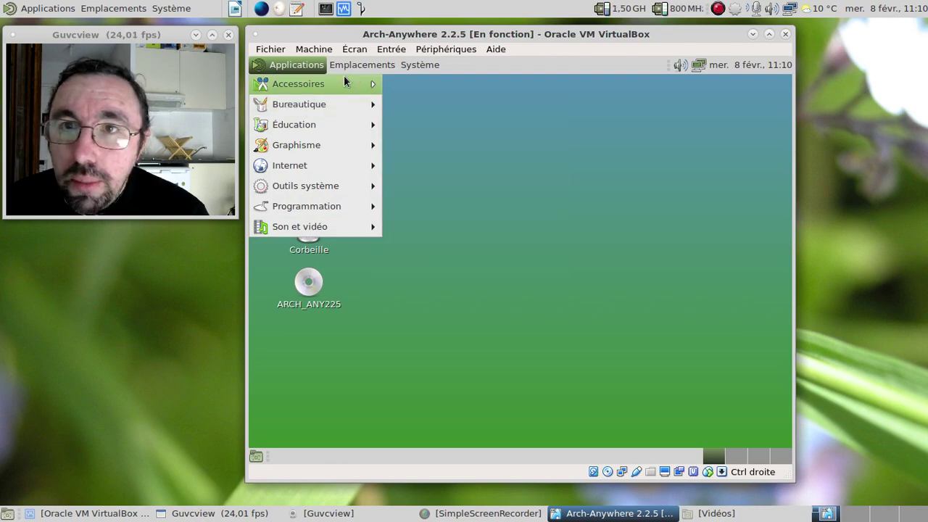
pyautogui.click(345, 76)
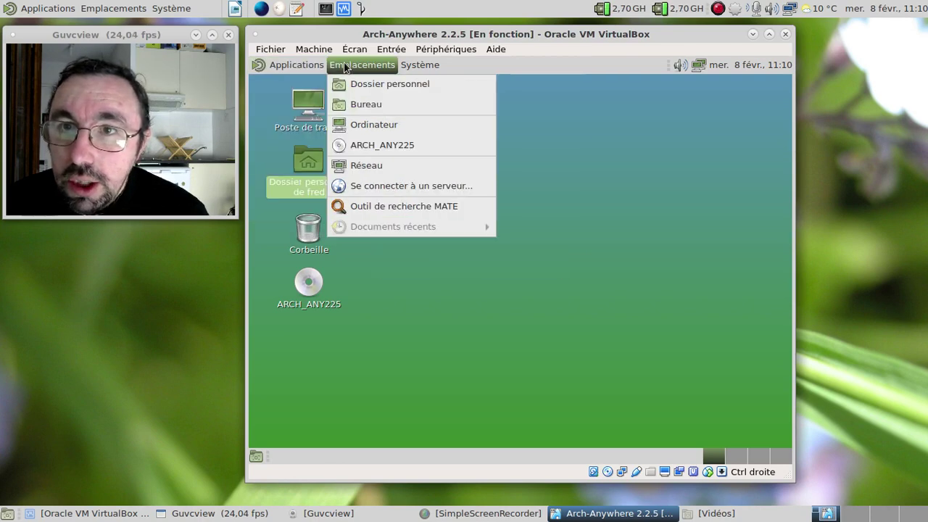
pyautogui.click(278, 65)
pyautogui.moveTo(313, 146)
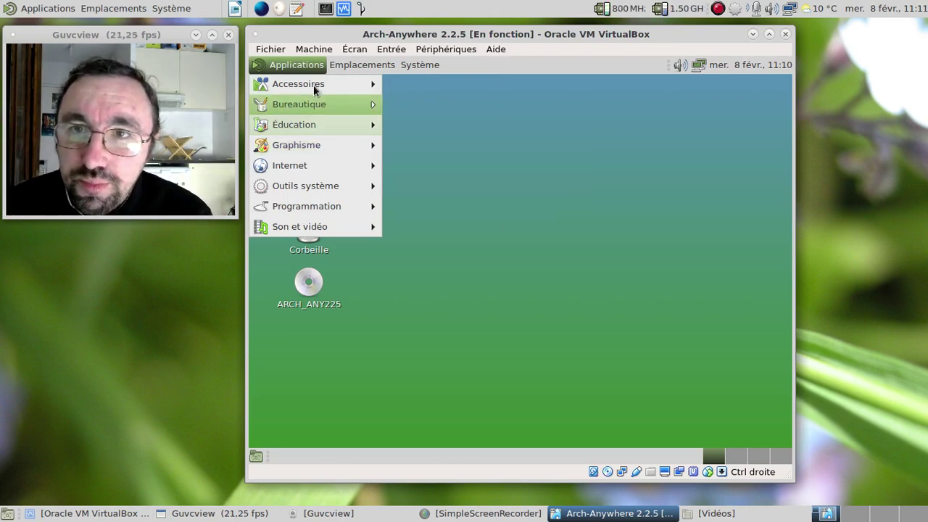
pyautogui.moveTo(316, 84)
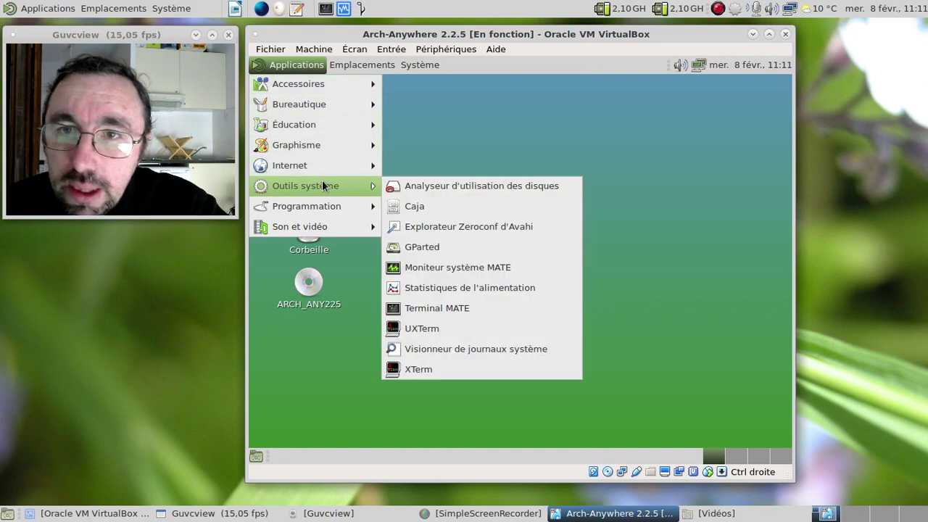
# Start Terminal MATE, check its list of profiles and close the list
pyautogui.click(443, 308)
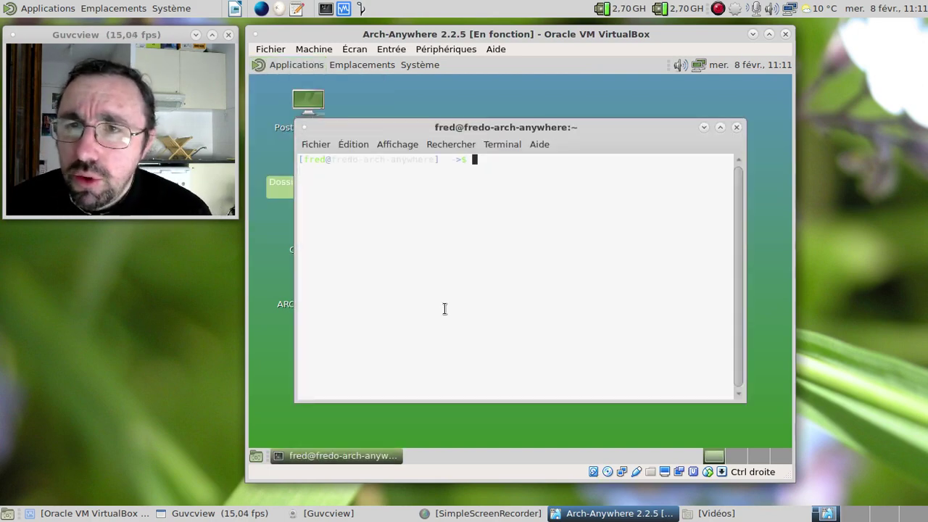
pyautogui.click(406, 146)
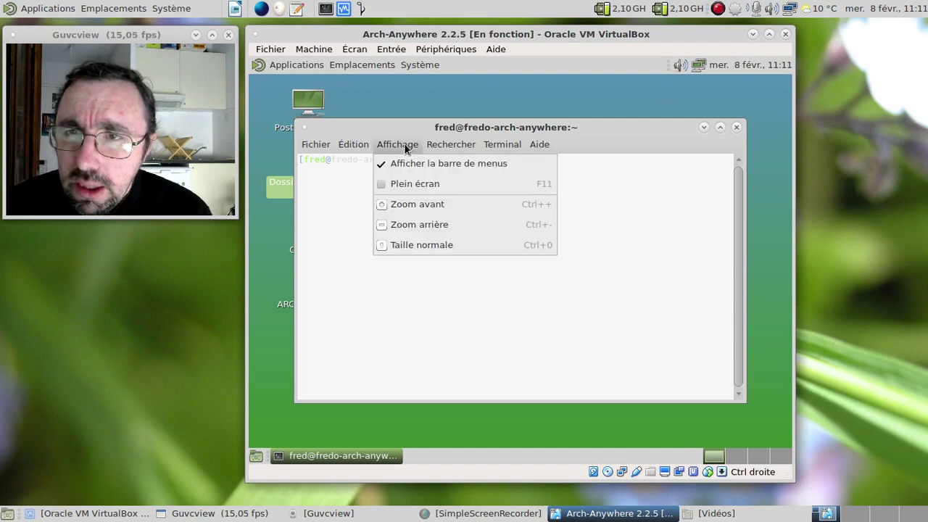
pyautogui.moveTo(353, 143)
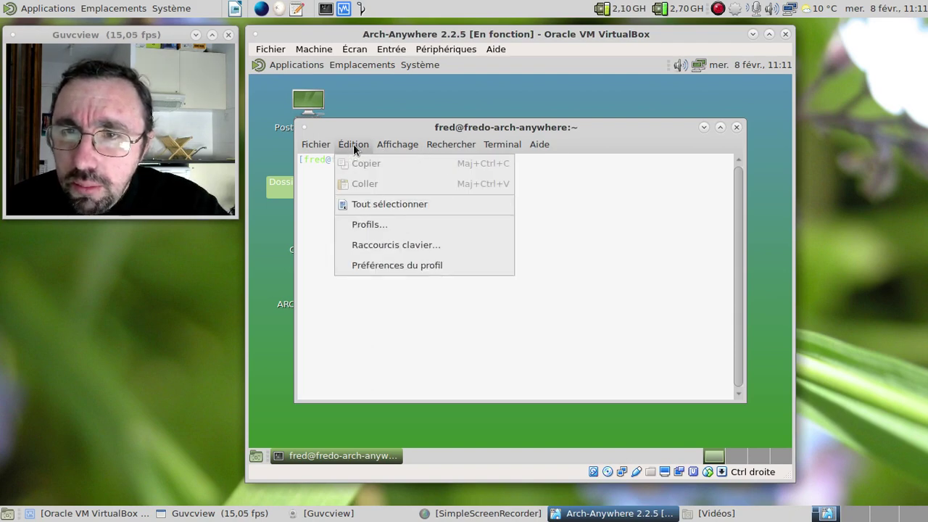
pyautogui.click(391, 224)
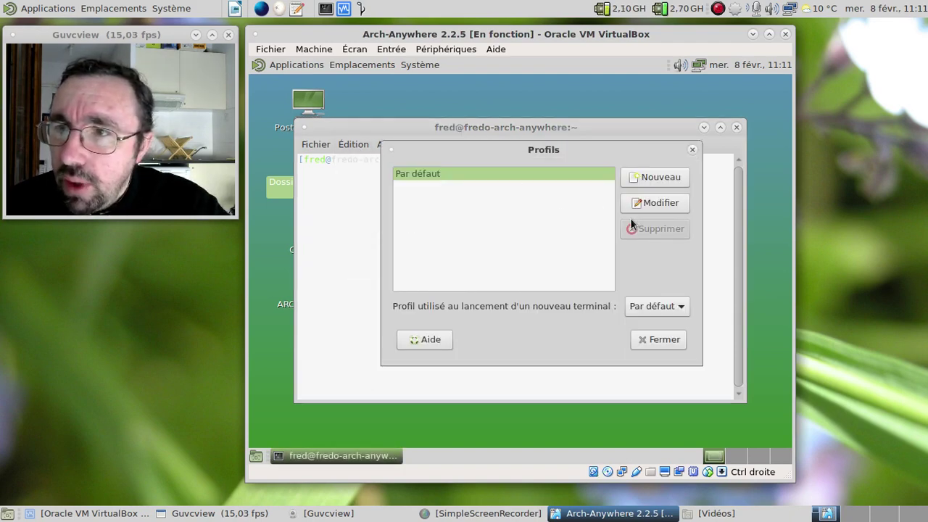
pyautogui.click(692, 150)
# Turn off the system theme colours in the terminal's default profile and apply the predefined Blanc sur noir colour scheme
pyautogui.click(377, 147)
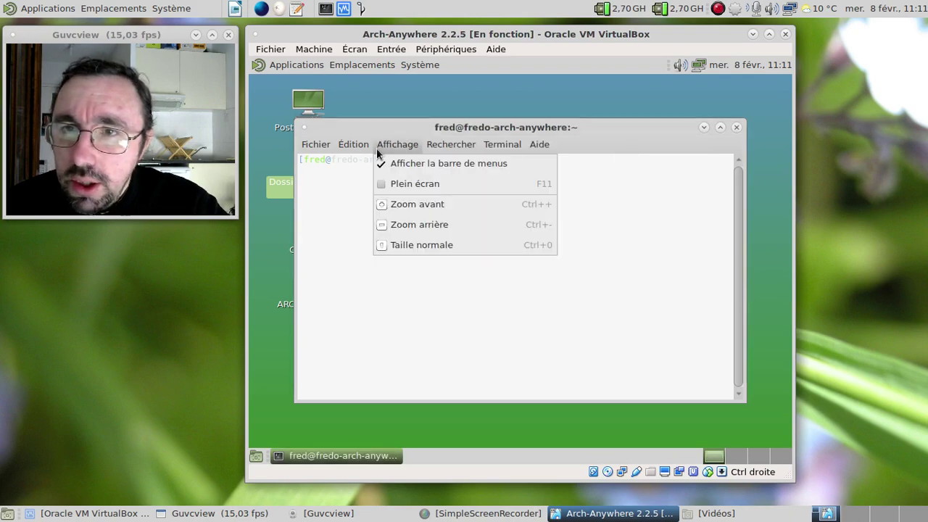
pyautogui.moveTo(353, 144)
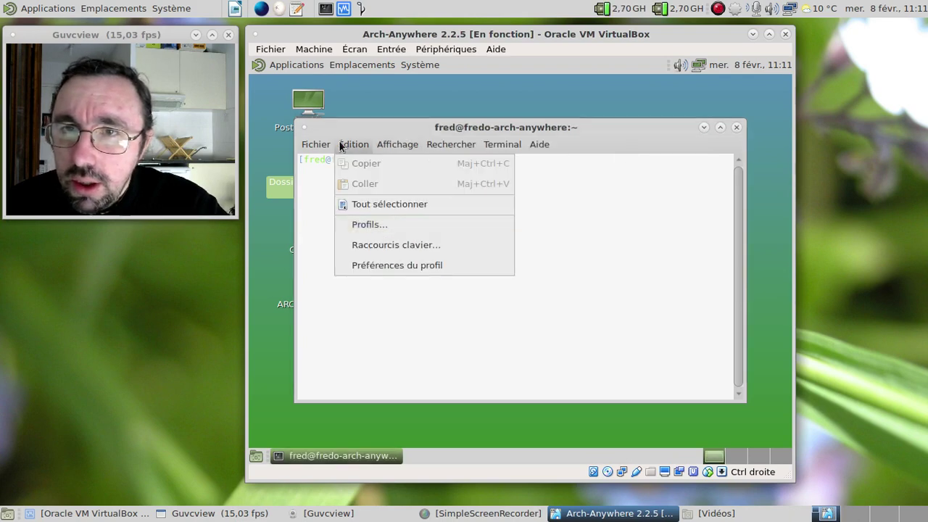
pyautogui.click(371, 264)
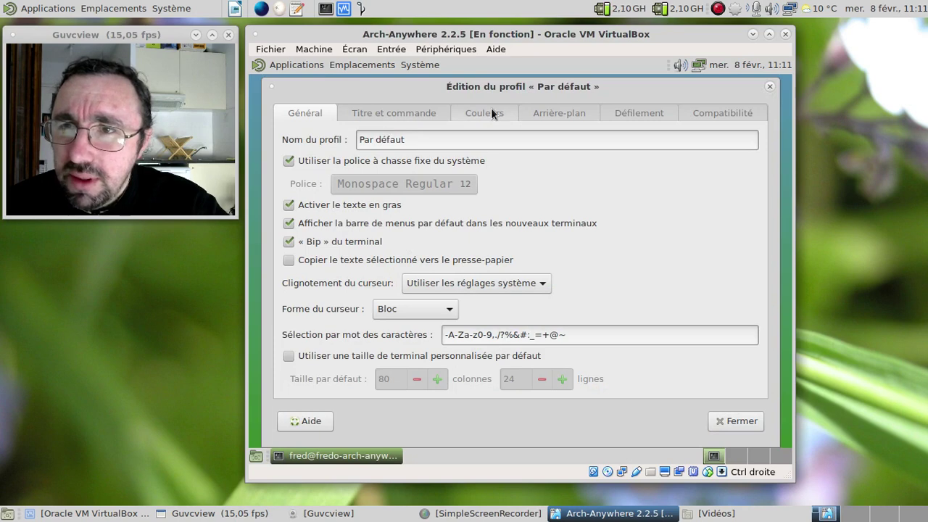
pyautogui.click(490, 113)
pyautogui.click(323, 150)
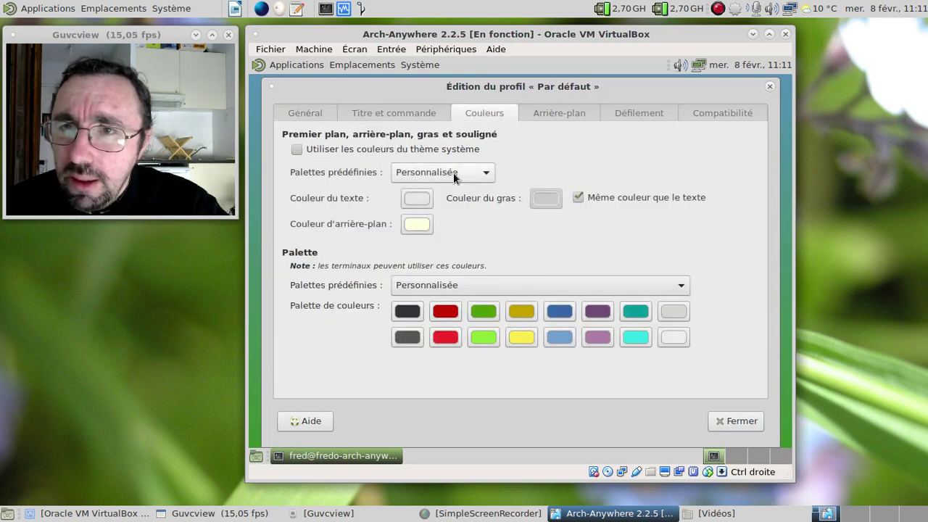
pyautogui.click(435, 172)
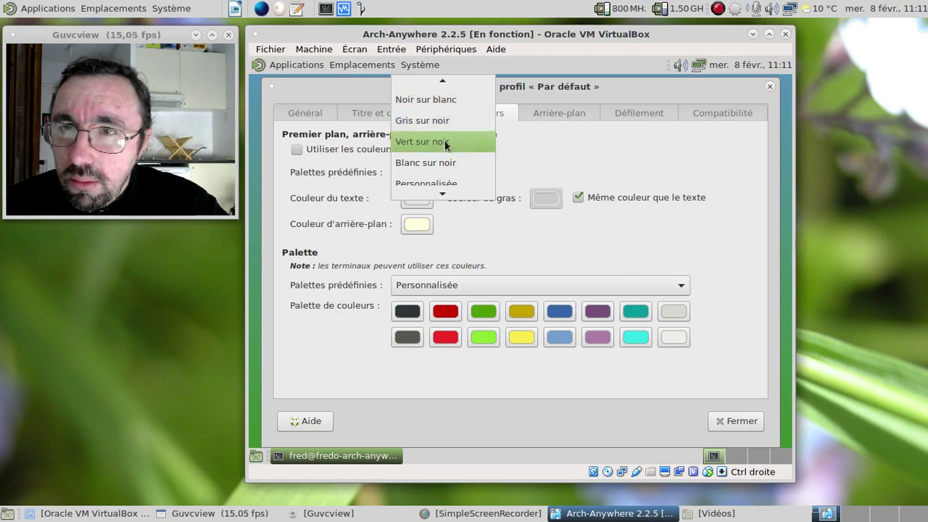
pyautogui.click(449, 163)
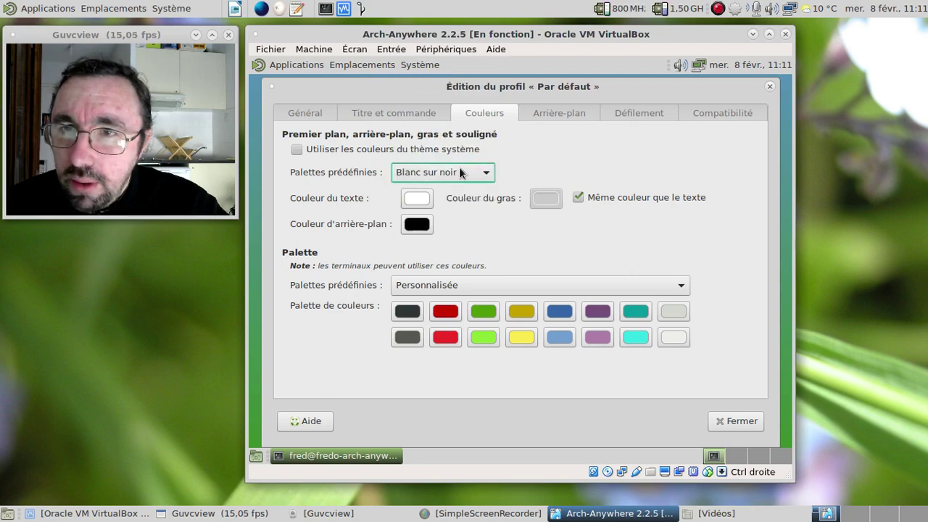
pyautogui.click(753, 425)
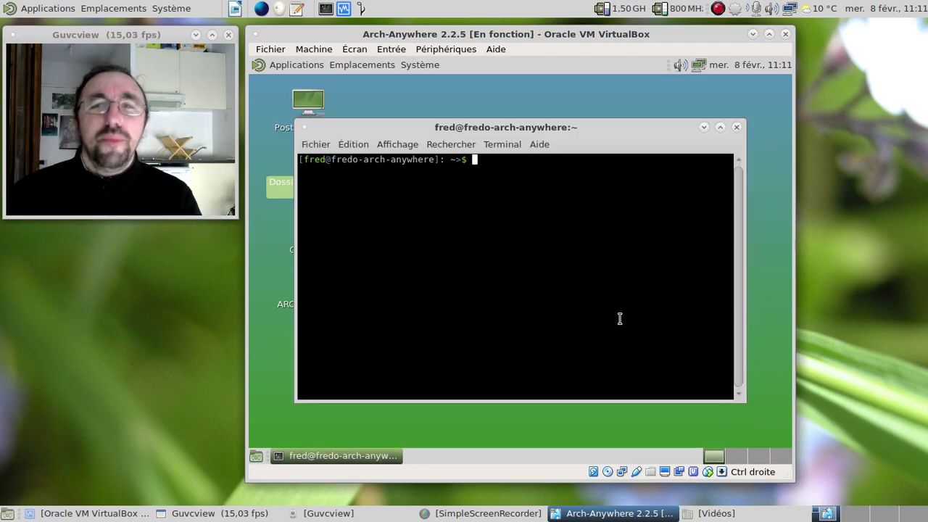
# Display the package manager configuration with the command less /etc/pacman.conf
pyautogui.write('less ')
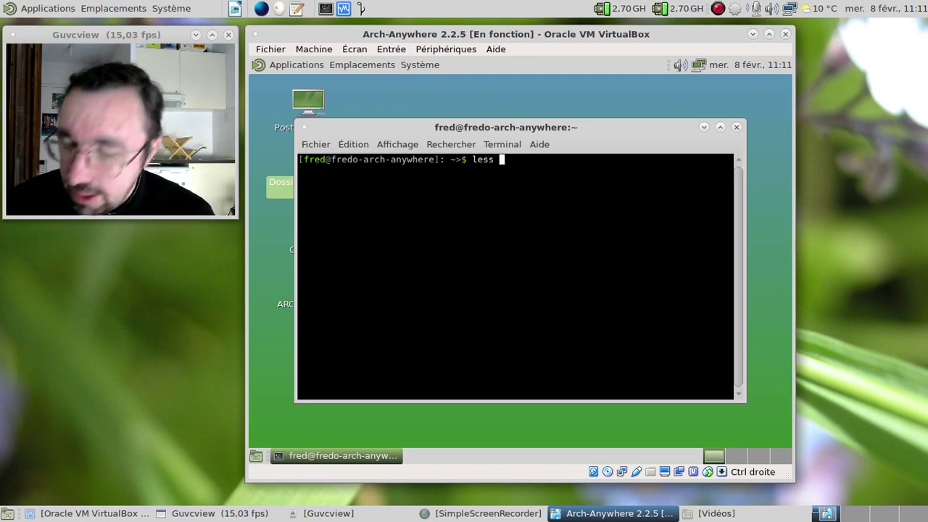
pyautogui.write('/etc/mak')
pyautogui.press('BackSpace')
pyautogui.press('BackSpace')
pyautogui.press('BackSpace')
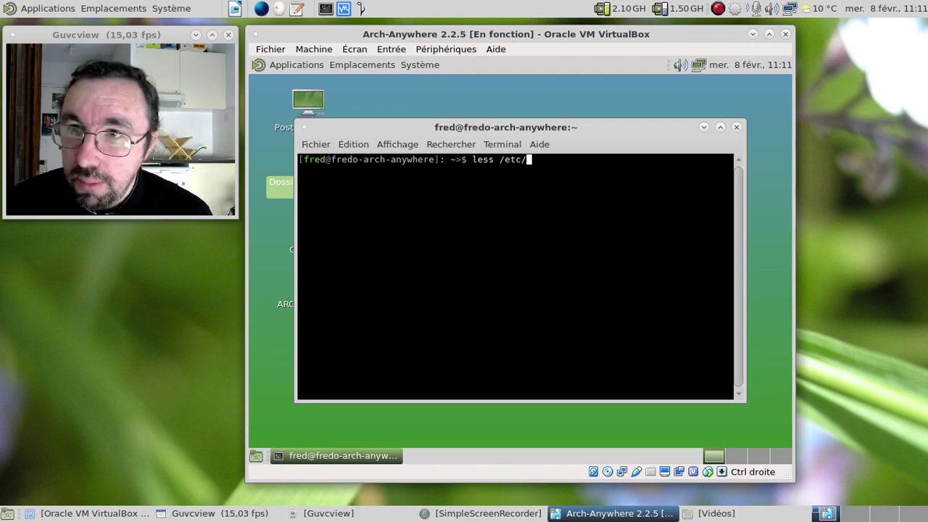
pyautogui.write('pacman.conf')
pyautogui.press('Return')
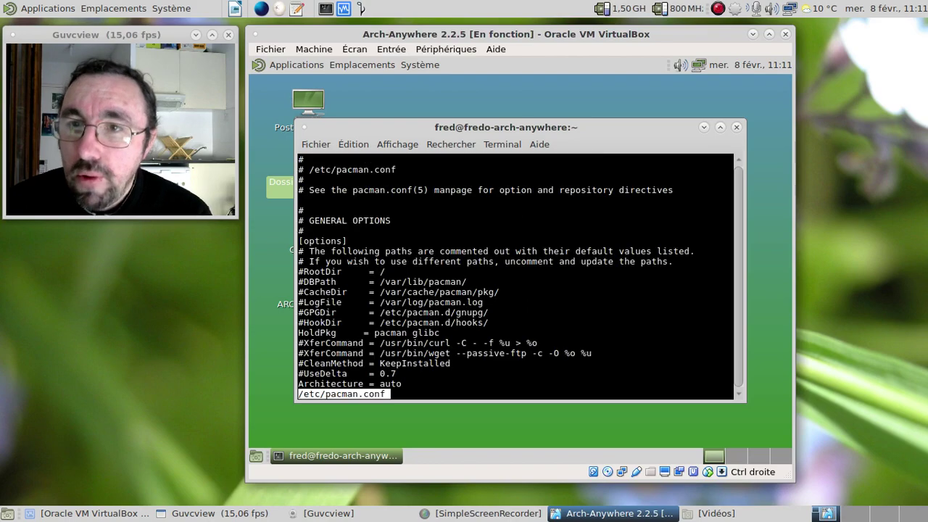
# Enlarge the terminal text, examine the repository sections through the end of pacman.conf and quit the viewer
pyautogui.hotkey('ctrl', '+')
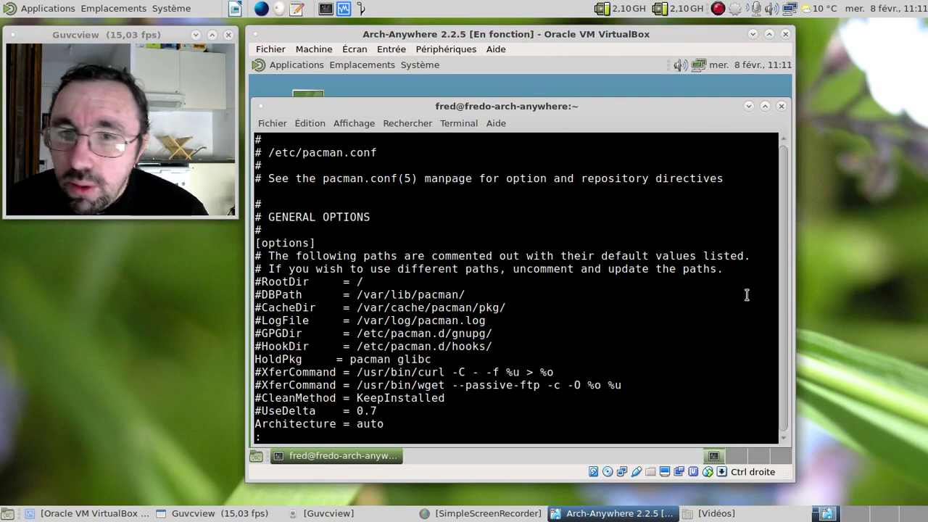
pyautogui.scroll(-11, 746, 294)
pyautogui.scroll(-12, 746, 295)
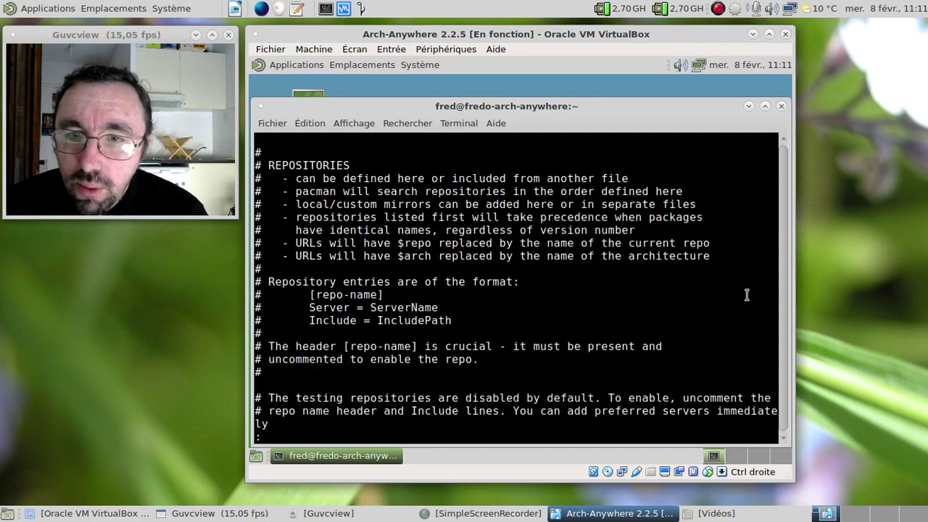
pyautogui.scroll(-5, 746, 294)
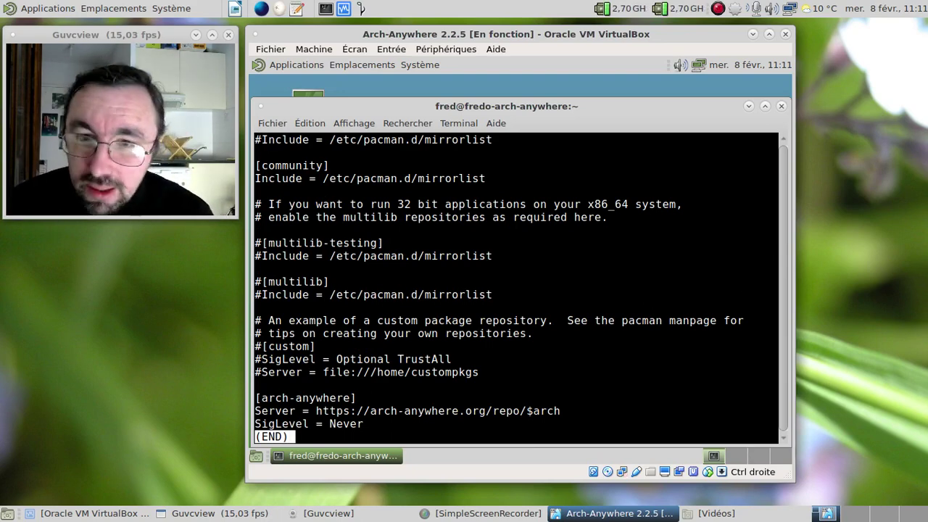
pyautogui.press('q')
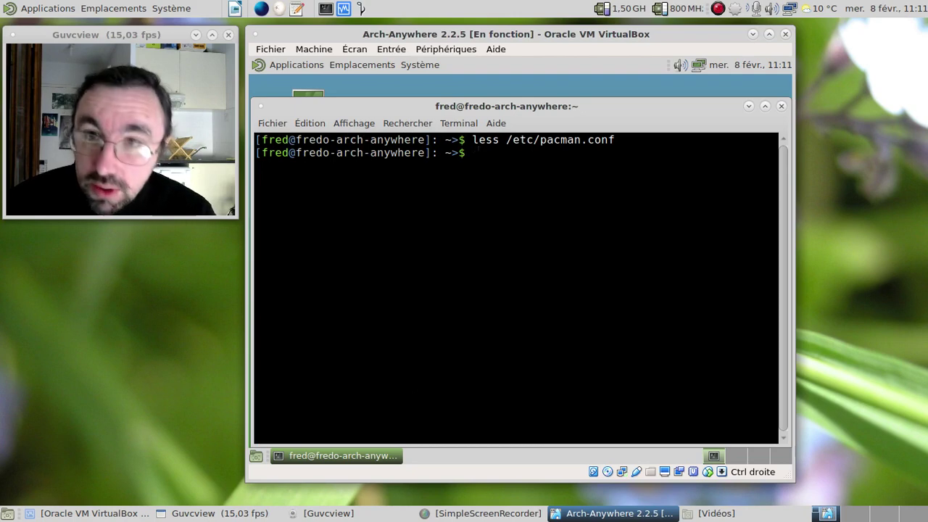
# Reduce the enlarged terminal text to its normal size
pyautogui.press('BackSpace')
pyautogui.hotkey('ctrl', '+')
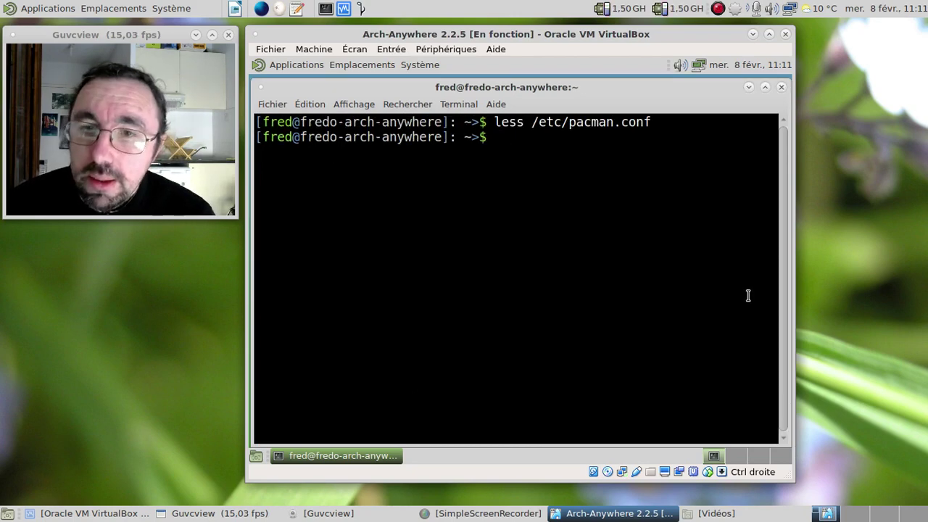
pyautogui.click(353, 106)
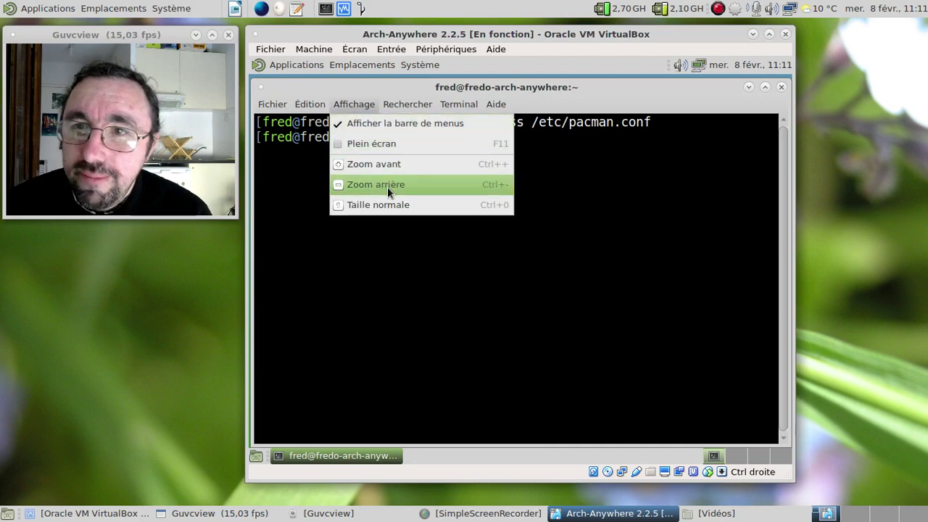
pyautogui.click(388, 187)
pyautogui.click(357, 106)
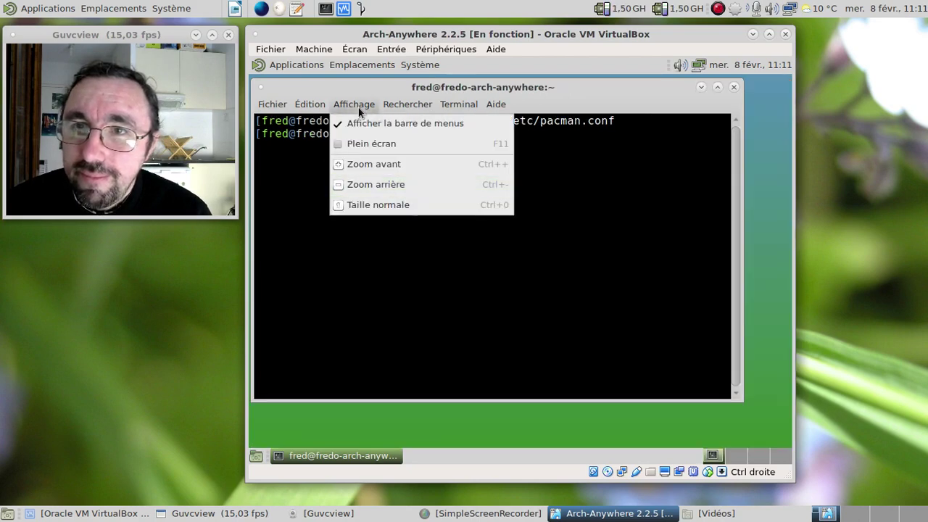
pyautogui.click(391, 190)
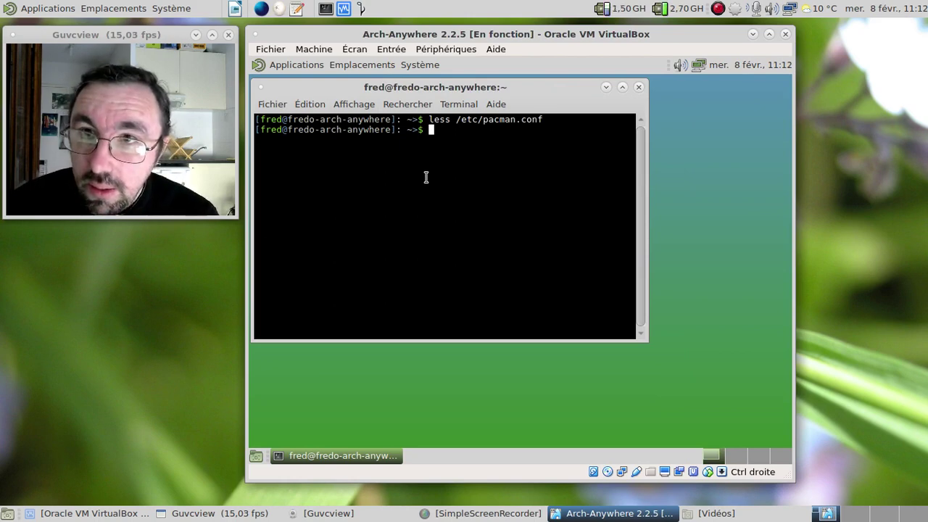
# Search the package repositories for pamac-aur with the command pacman -Ss pamac-aur
pyautogui.write('pac')
pyautogui.press('BackSpace')
pyautogui.press('BackSpace')
pyautogui.press('BackSpace')
pyautogui.write('pacman')
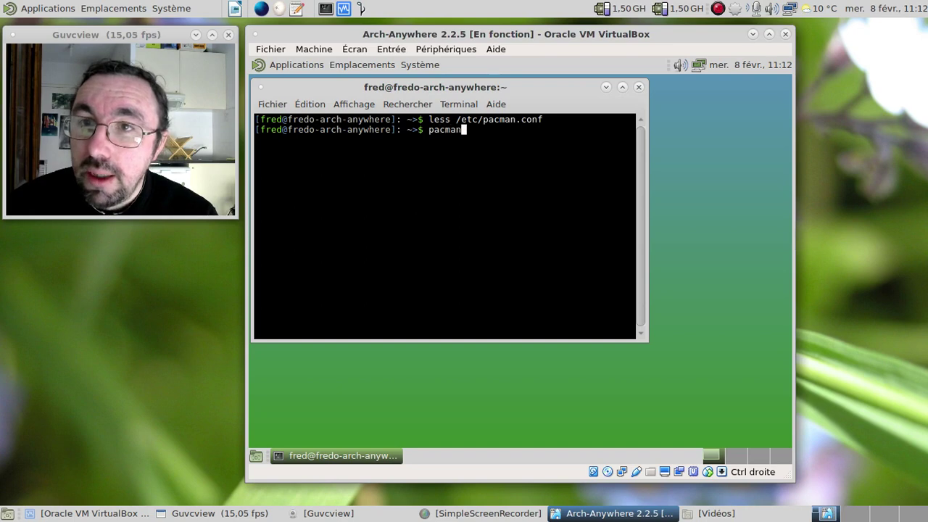
pyautogui.write(' -Ss')
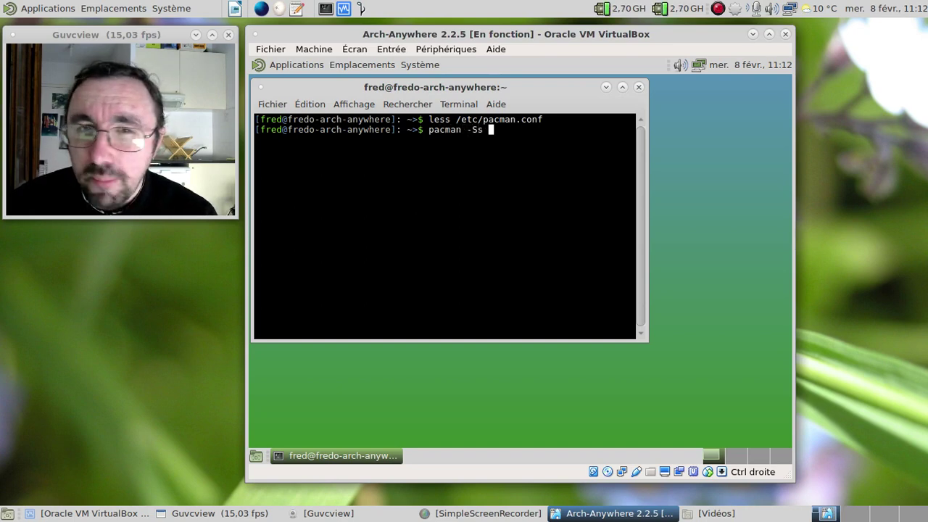
pyautogui.write(' pac')
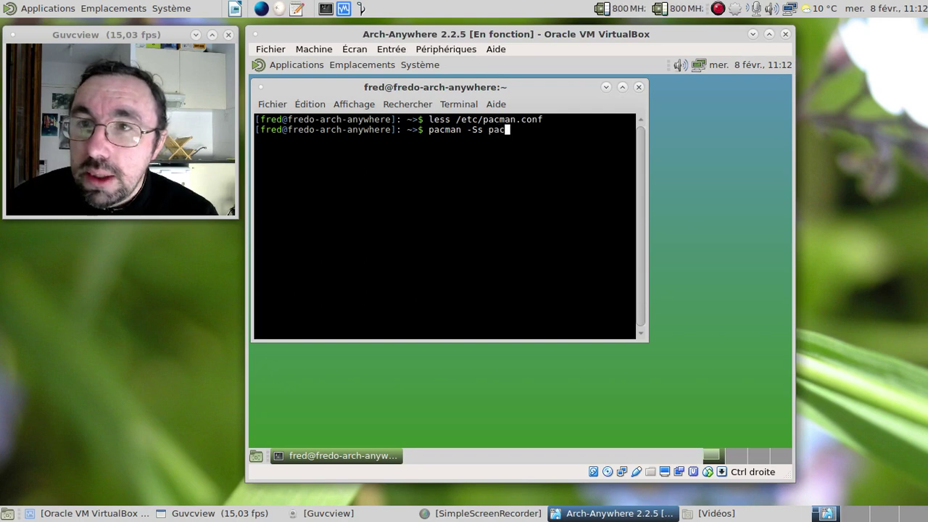
pyautogui.write('m')
pyautogui.press('BackSpace')
pyautogui.press('BackSpace')
pyautogui.write('mac-aur')
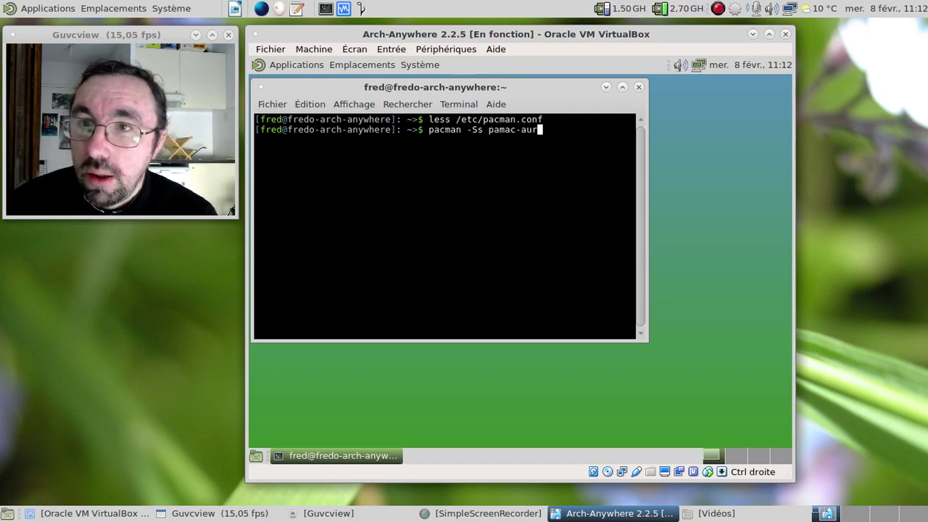
pyautogui.press('Return')
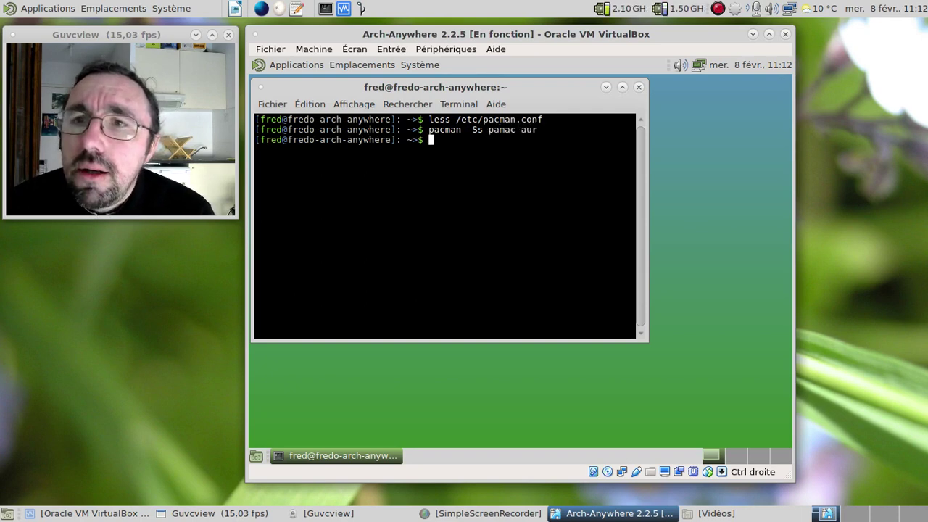
# Refresh all package databases with sudo pacman -Syy, entering the account password to authorise the command
pyautogui.press('Up')
pyautogui.press('BackSpace')
pyautogui.press('BackSpace')
pyautogui.press('BackSpace')
pyautogui.press('BackSpace')
pyautogui.press('BackSpace')
pyautogui.press('BackSpace')
pyautogui.press('BackSpace')
pyautogui.press('BackSpace')
pyautogui.press('BackSpace')
pyautogui.press('BackSpace')
pyautogui.press('BackSpace')
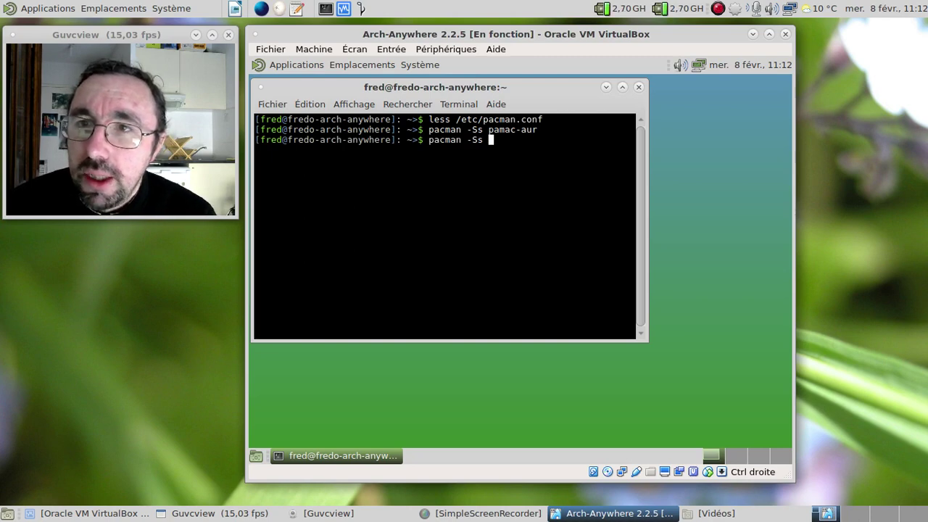
pyautogui.write('yy')
pyautogui.press('Home')
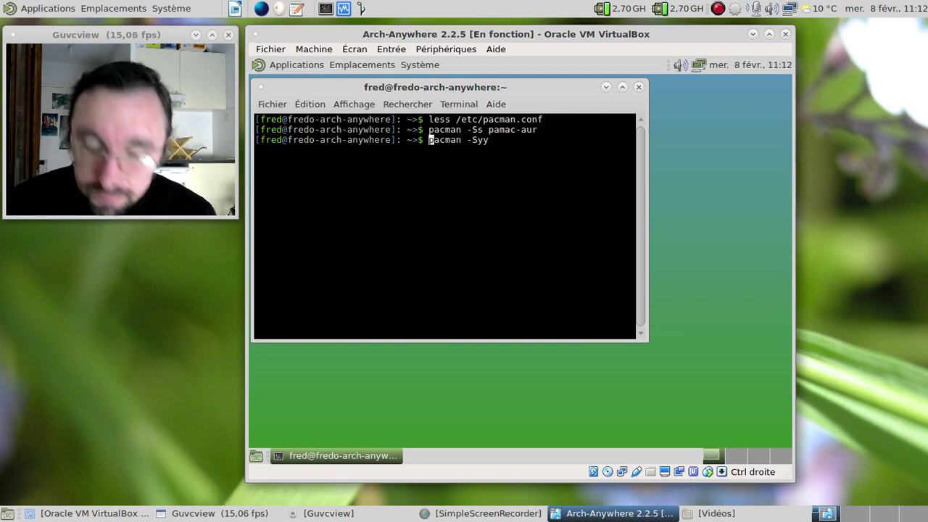
pyautogui.write('sudo')
pyautogui.press('Return')
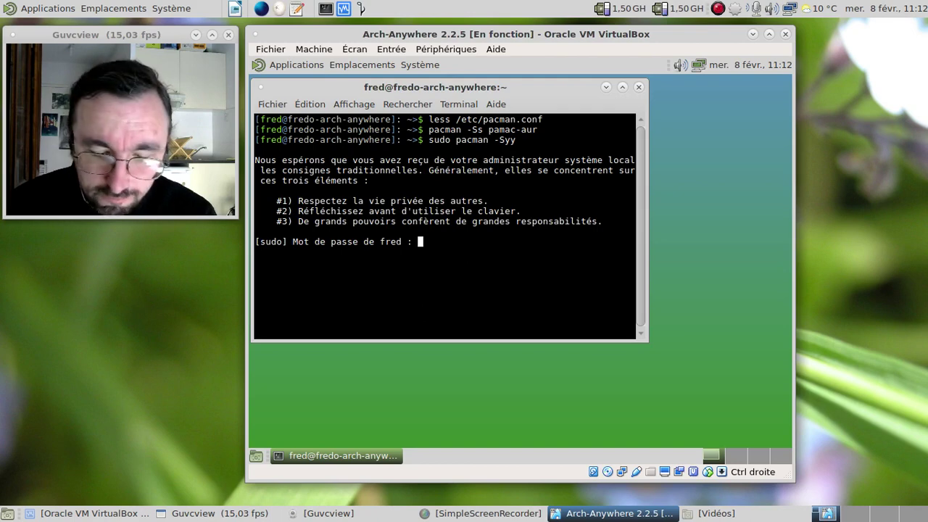
pyautogui.press('Return')
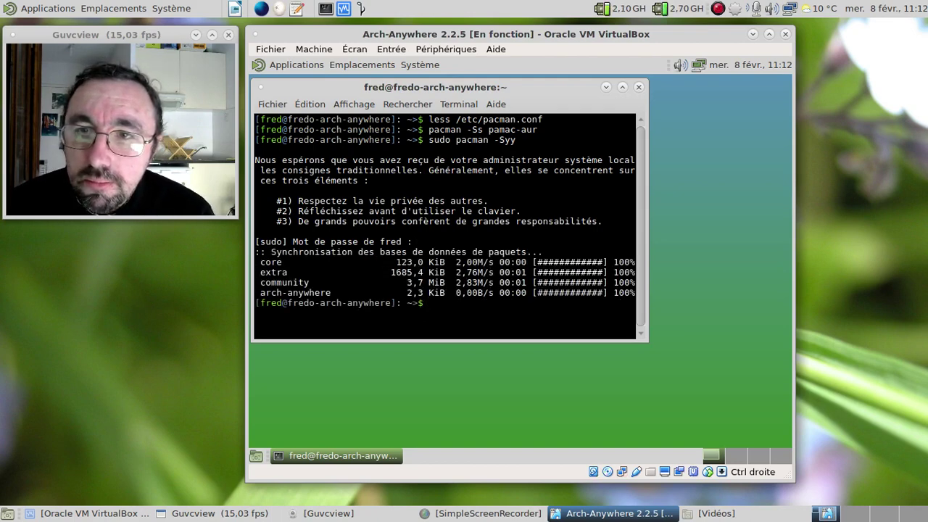
# Repeat the pacman -Ss search for pamac-aur against the refreshed package databases
pyautogui.press('Up')
pyautogui.press('Up')
pyautogui.press('Return')
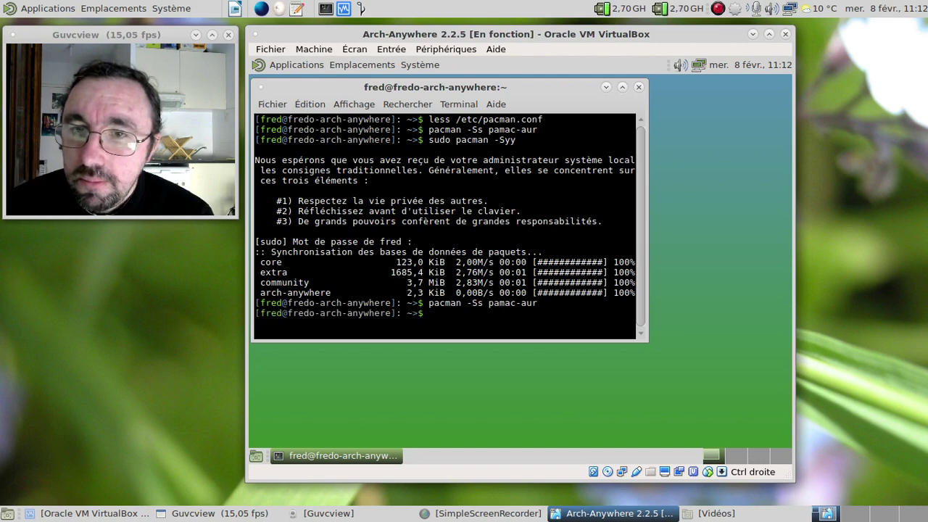
# Start installing Pamac from the AUR with the command yaourt -S pamac-aur
pyautogui.write('yao')
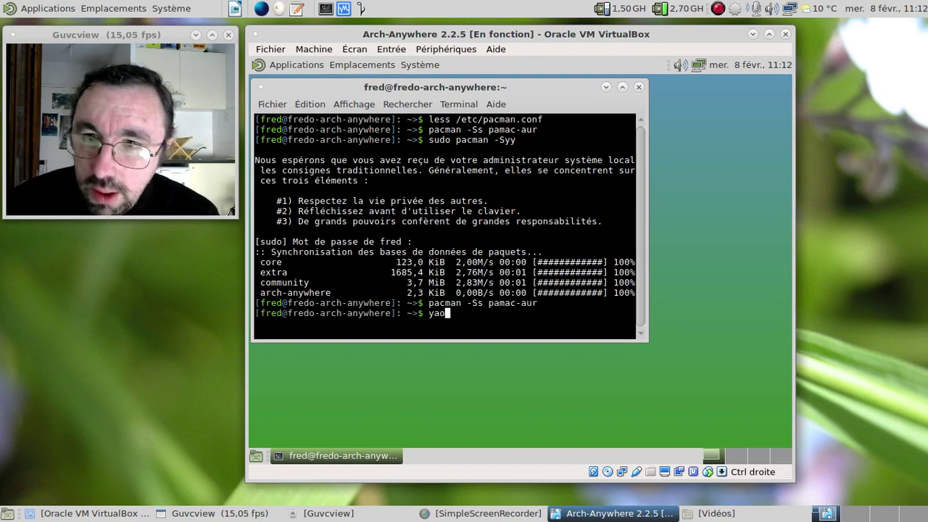
pyautogui.write('urt -S ')
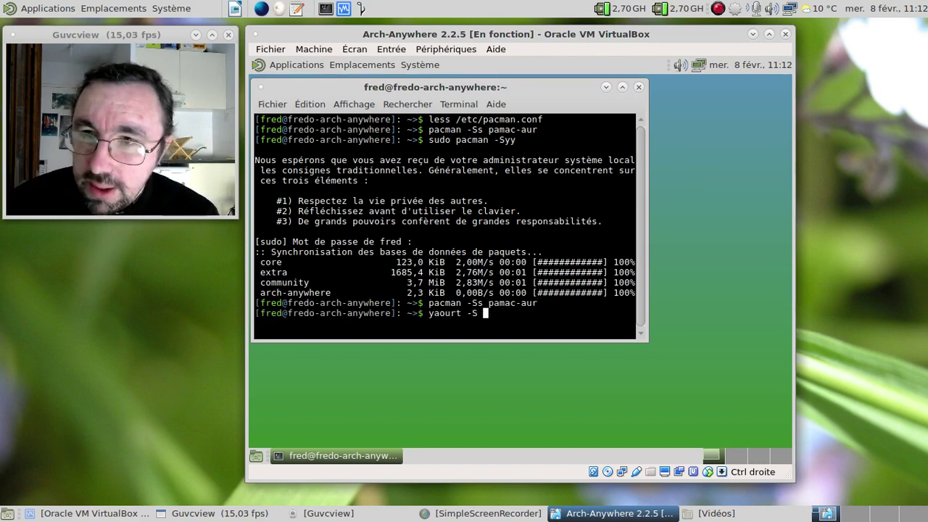
pyautogui.write('pacm')
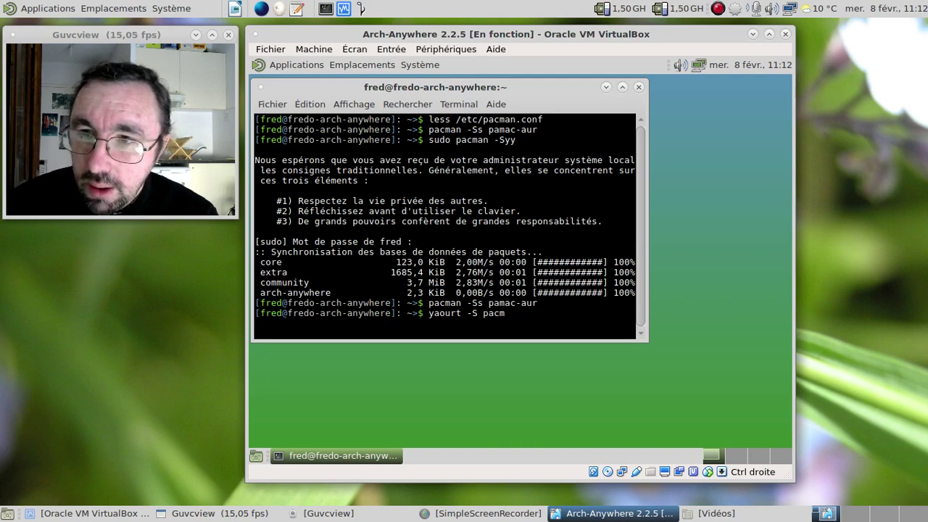
pyautogui.press('BackSpace')
pyautogui.press('BackSpace')
pyautogui.write('man')
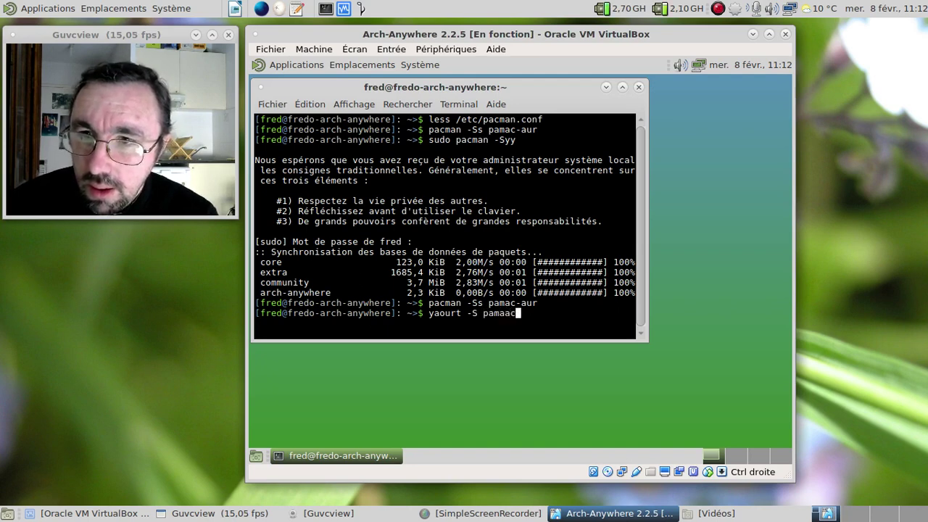
pyautogui.press('BackSpace')
pyautogui.write('c-a')
pyautogui.write('ur')
pyautogui.press('Return')
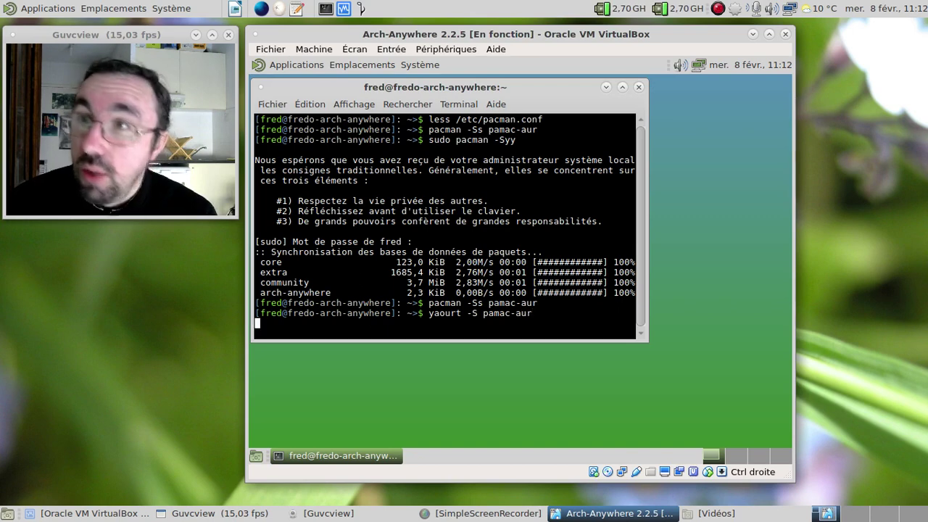
# Open the host system's Pamac package manager, check its version information and close it
pyautogui.rightClick(735, 13)
pyautogui.click(789, 45)
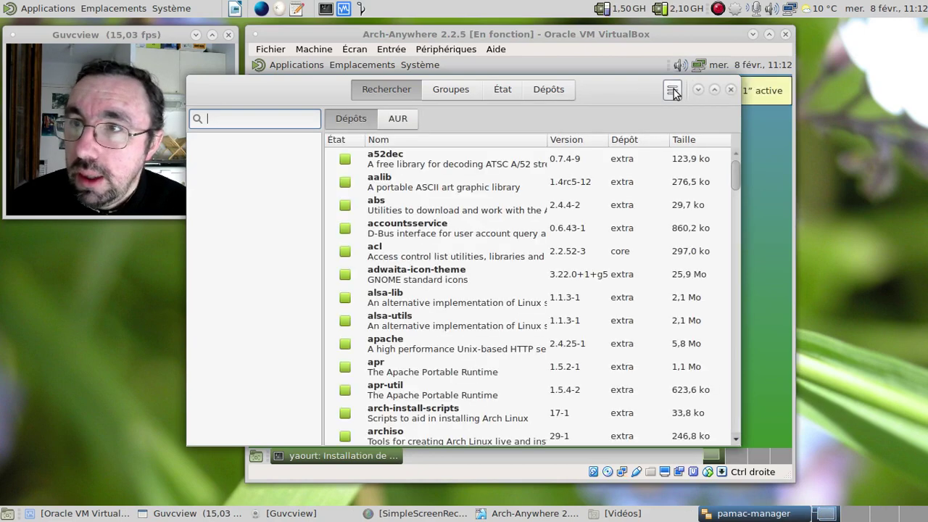
pyautogui.click(672, 89)
pyautogui.click(666, 219)
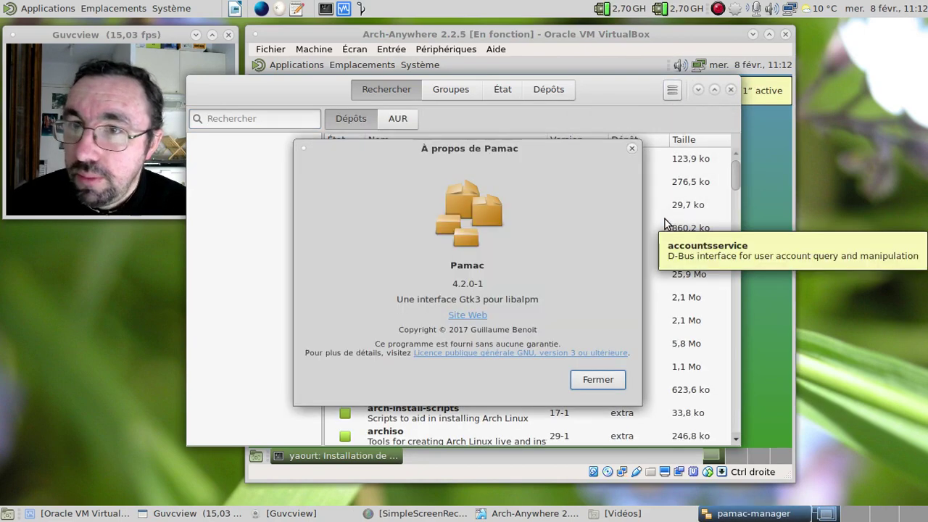
pyautogui.click(597, 379)
pyautogui.click(730, 89)
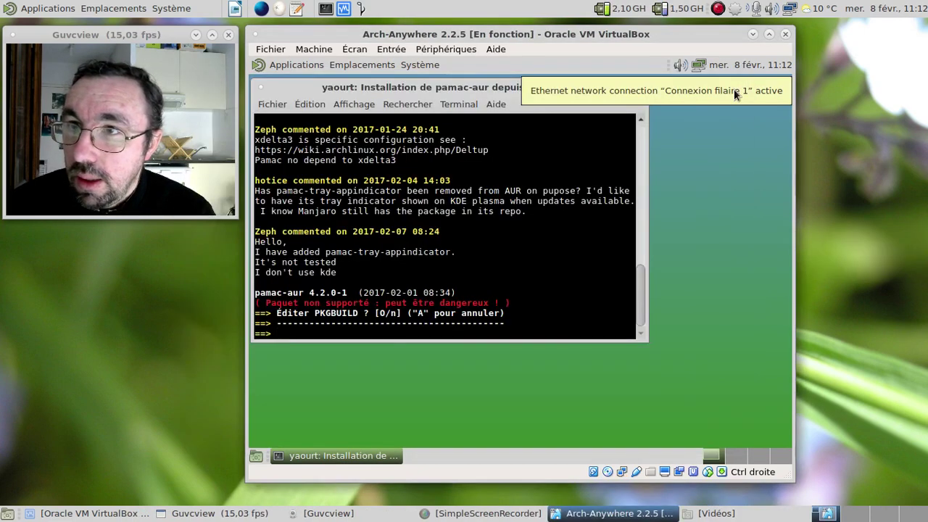
# Return to the virtual machine's yaourt prompts and decline editing both PKGBUILD and pamac.install
pyautogui.click(733, 93)
pyautogui.write('n')
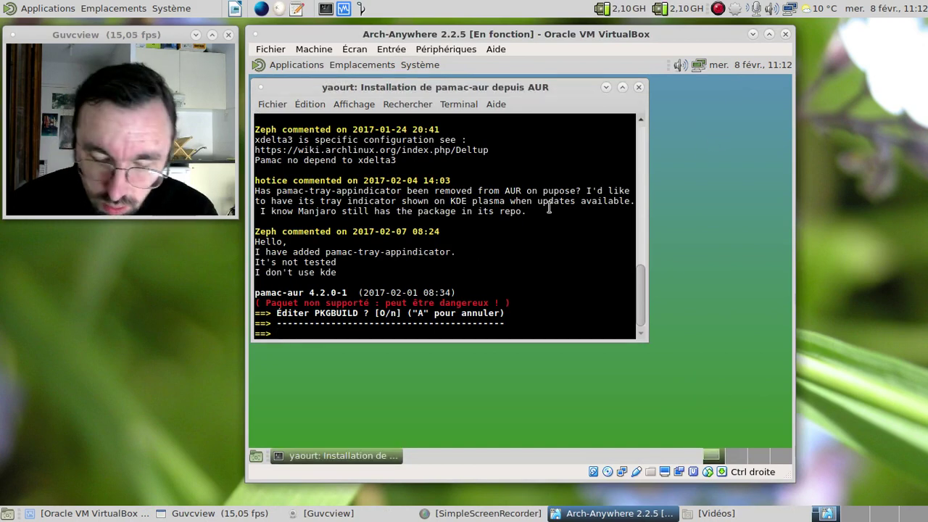
pyautogui.press('Return')
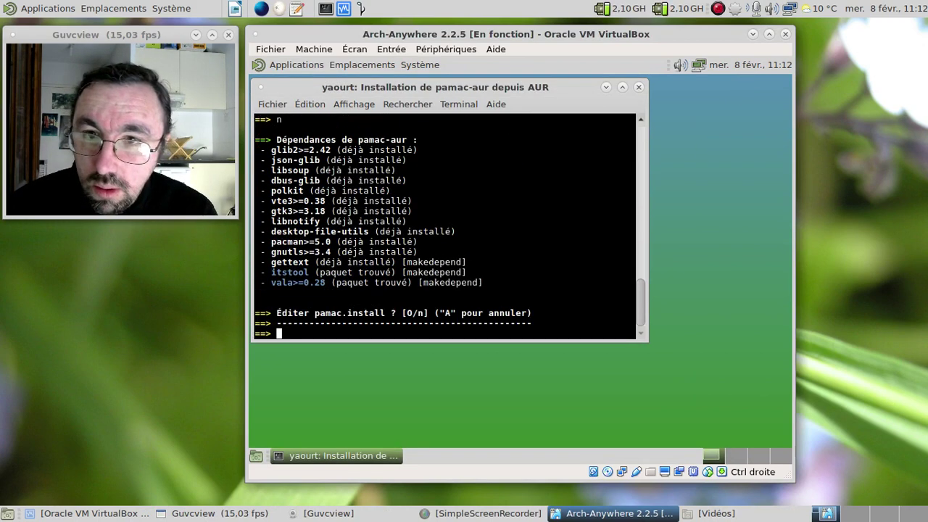
pyautogui.write('n')
pyautogui.press('Return')
# Launch the compilation of pamac-aur and accept installing its missing dependencies
pyautogui.write('o')
pyautogui.press('Return')
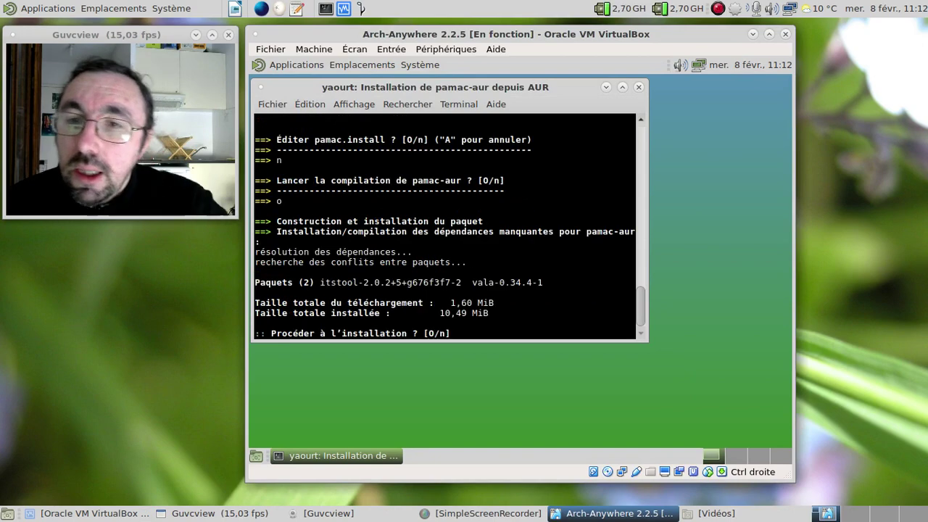
pyautogui.press('Return')
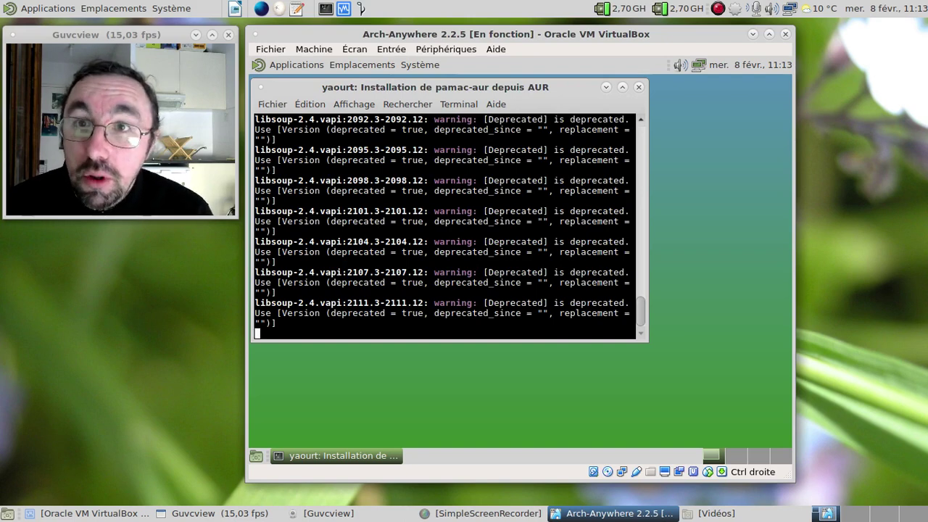
# View the À propos de MATE information in the virtual machine while the package compiles, and close it
pyautogui.click(383, 67)
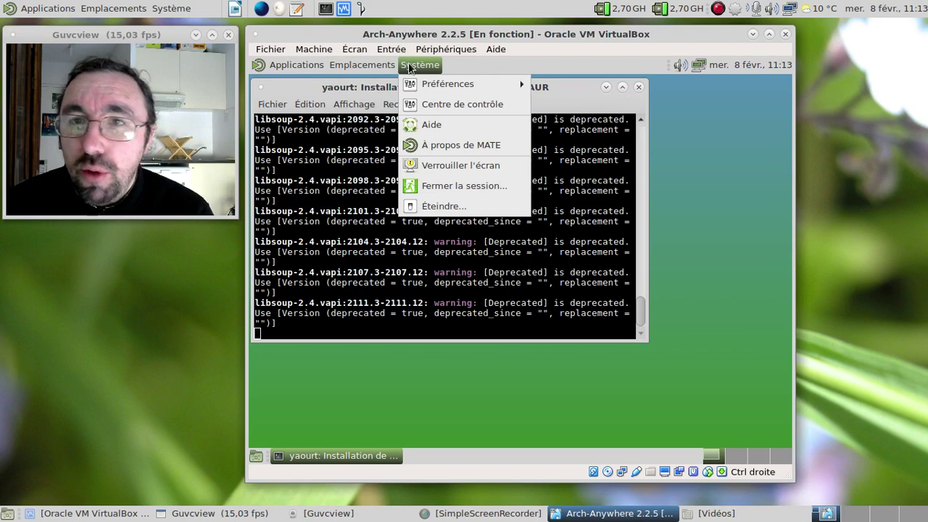
pyautogui.click(458, 142)
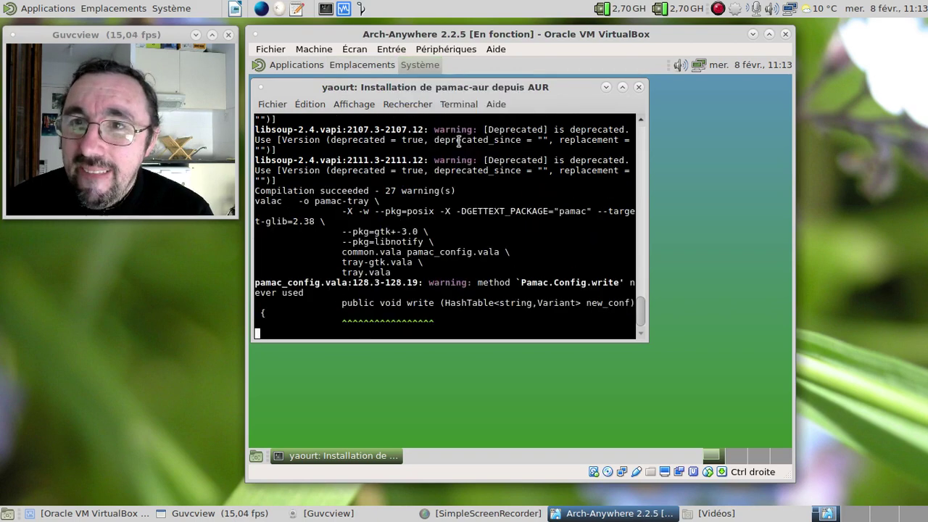
pyautogui.click(624, 356)
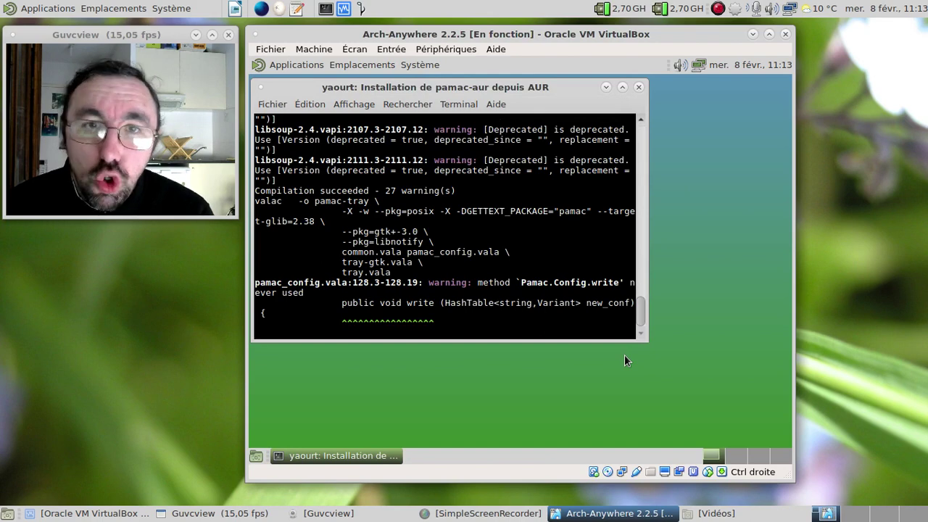
# Browse the installed application categories through Graphisme and Outils système, and launch Emacs from Programmation
pyautogui.click(293, 64)
pyautogui.moveTo(292, 149)
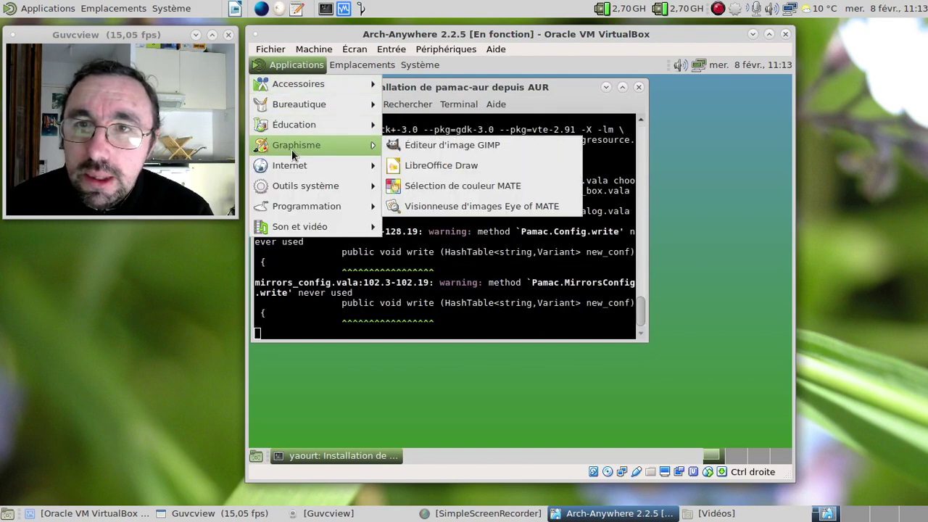
pyautogui.moveTo(347, 170)
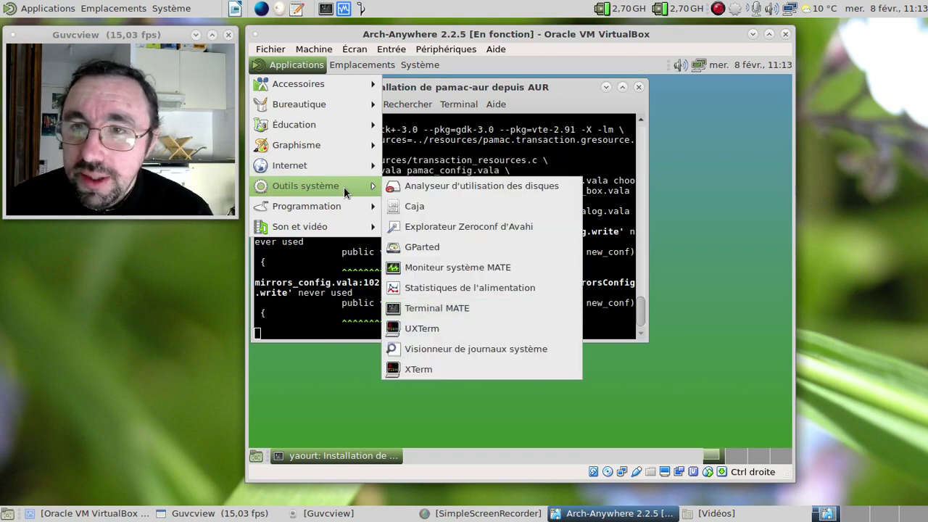
pyautogui.moveTo(342, 205)
pyautogui.click(392, 206)
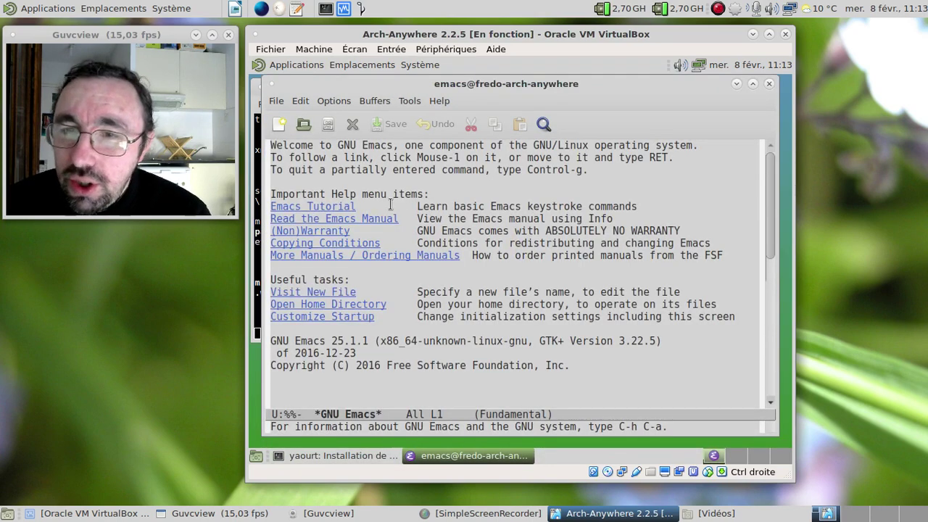
# Examine the options and tools offered by Emacs, including its list of built-in games
pyautogui.click(351, 102)
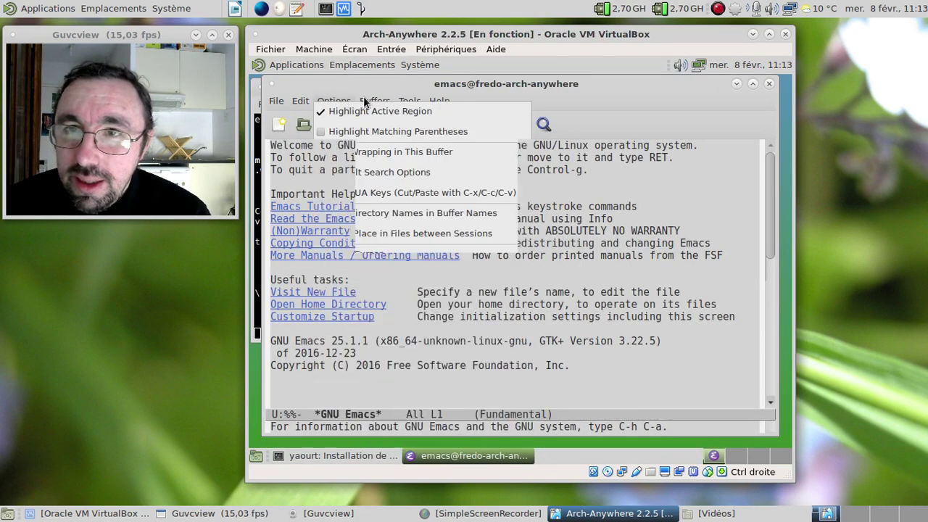
pyautogui.moveTo(366, 102)
pyautogui.moveTo(408, 103)
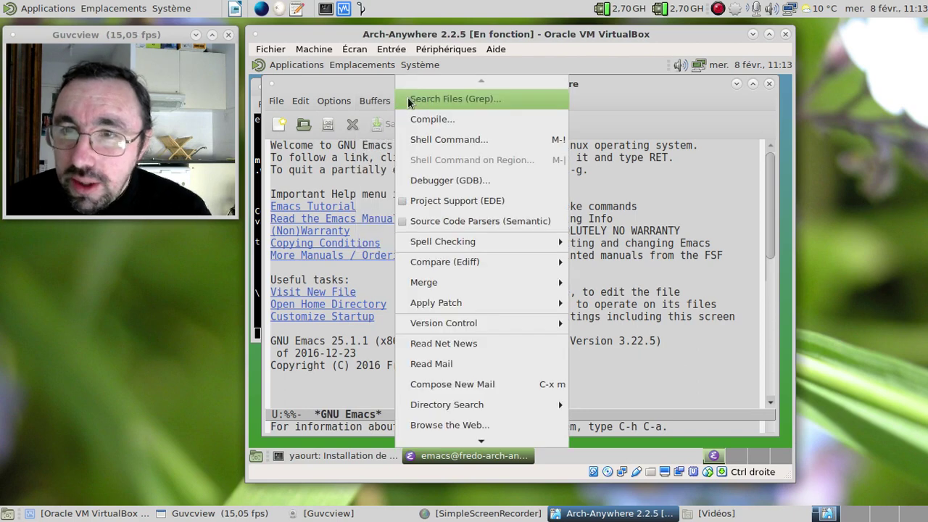
pyautogui.moveTo(335, 99)
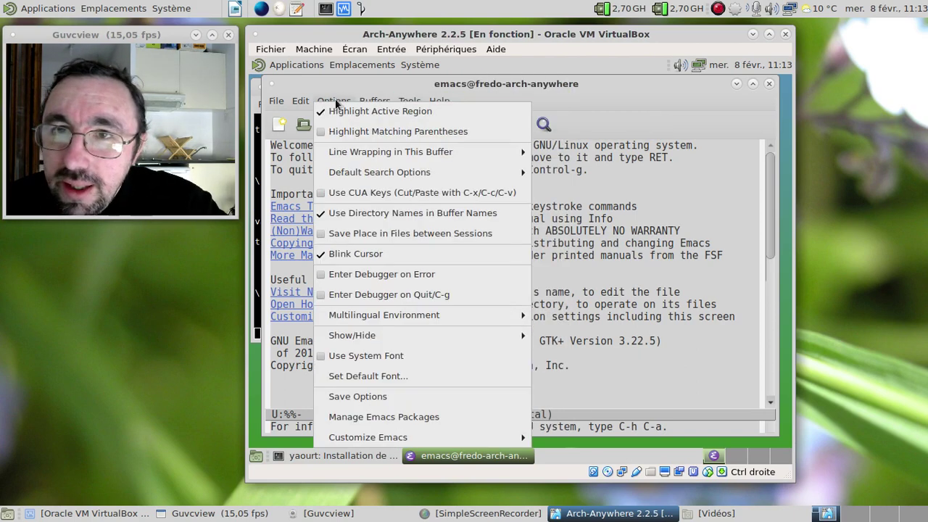
pyautogui.moveTo(474, 441)
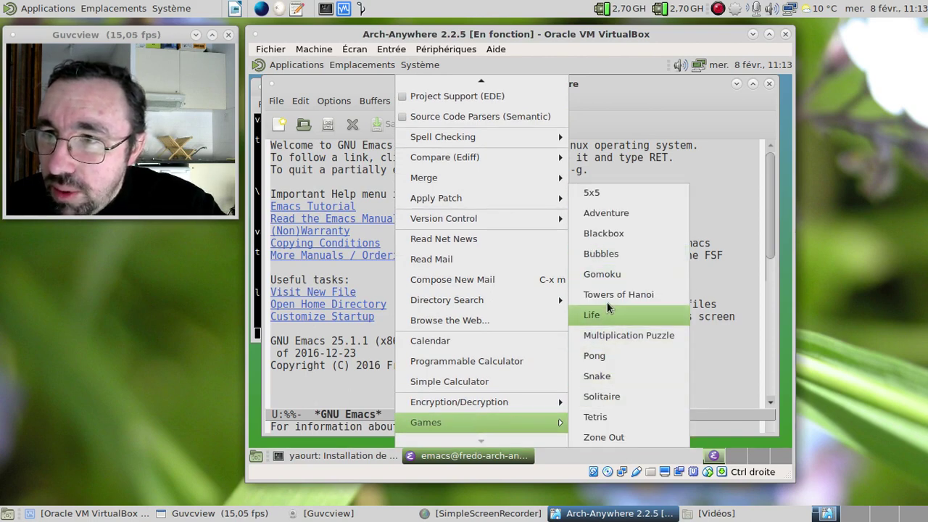
# Launch the Tetris game in Emacs for a quick look and close Emacs
pyautogui.click(609, 420)
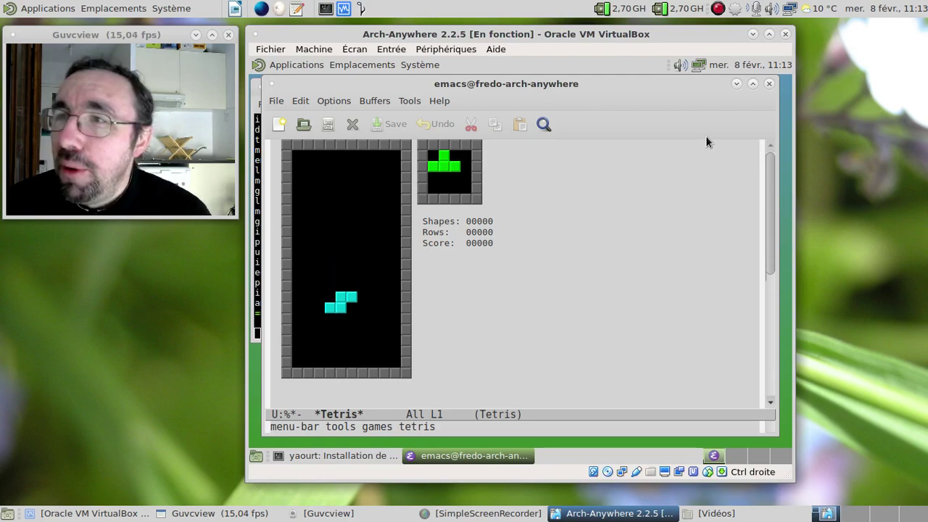
pyautogui.click(768, 82)
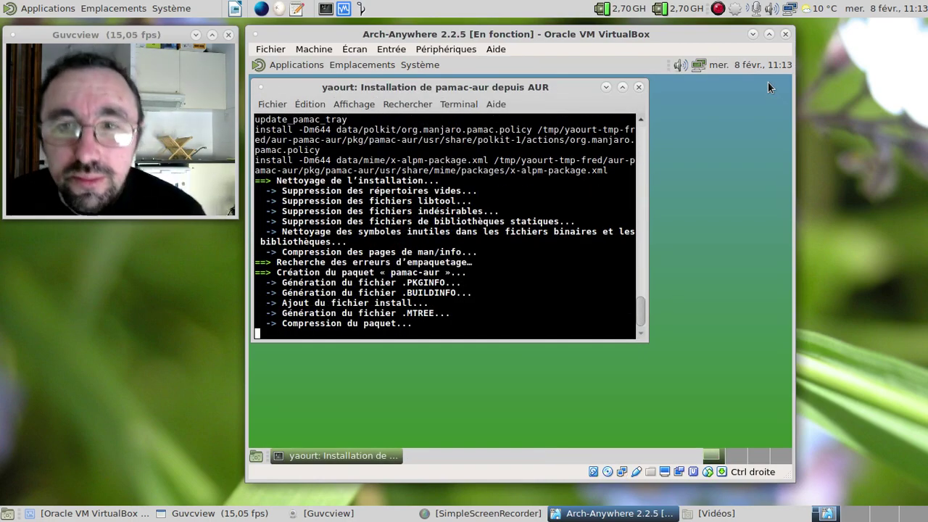
# Confirm continuing and proceeding with the pamac-aur installation in the terminal
pyautogui.write('o')
pyautogui.press('Return')
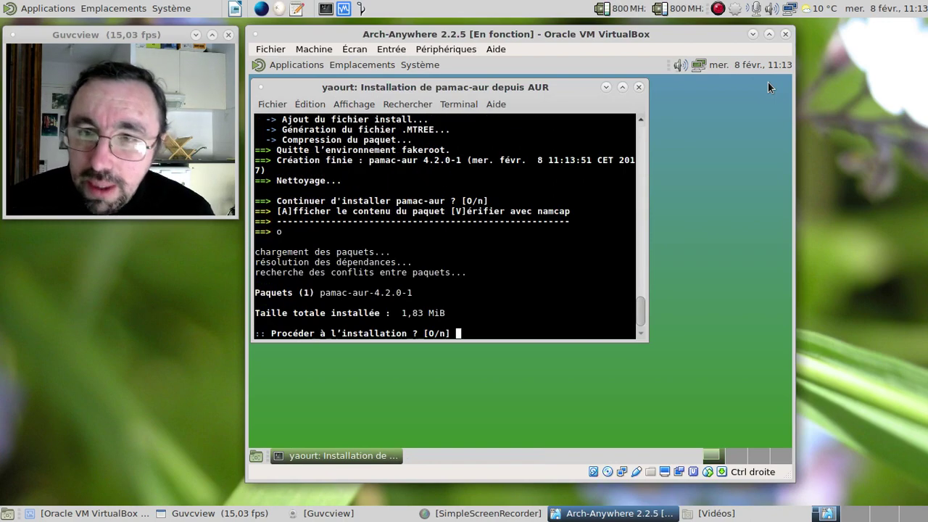
pyautogui.press('Return')
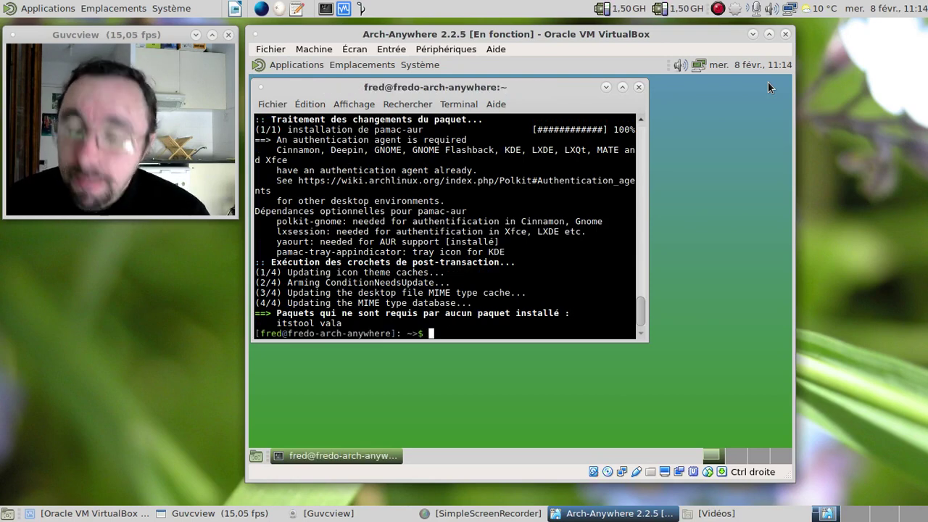
# List orphaned packages with yaourt -Qdt and confirm uninstalling itstool and vala
pyautogui.write('yaourt -')
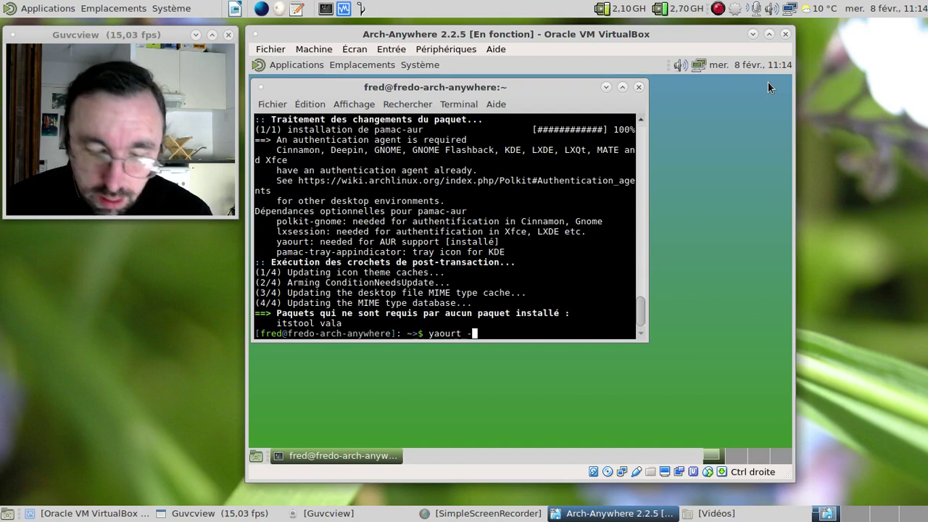
pyautogui.write('Qdt')
pyautogui.press('Return')
pyautogui.write('o')
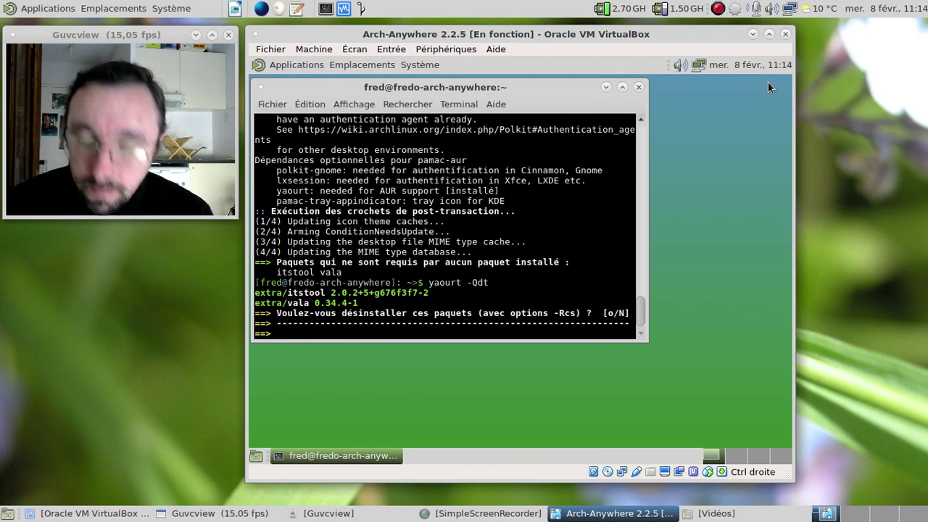
pyautogui.press('Return')
pyautogui.write('o')
pyautogui.press('Return')
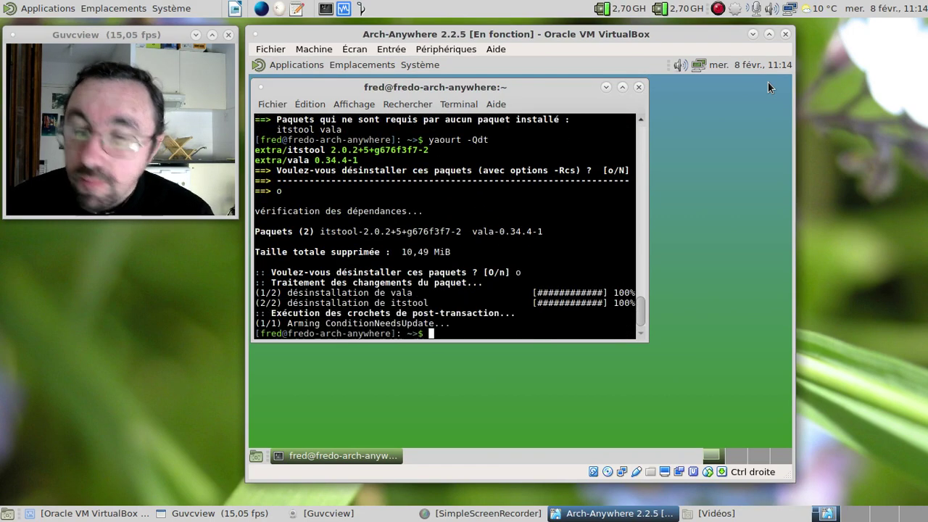
# Minimize the terminal and open the system tool Ajouter/supprimer des logiciels
pyautogui.click(605, 86)
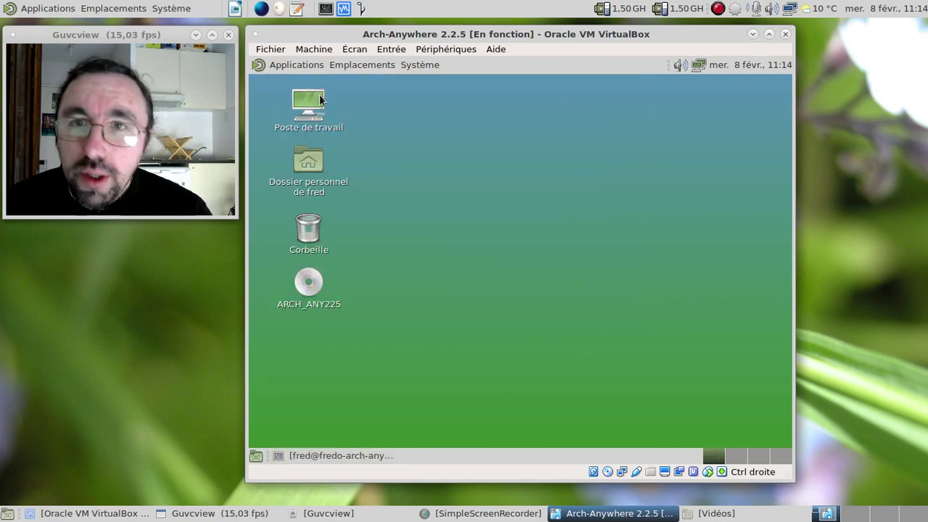
pyautogui.click(286, 65)
pyautogui.moveTo(310, 185)
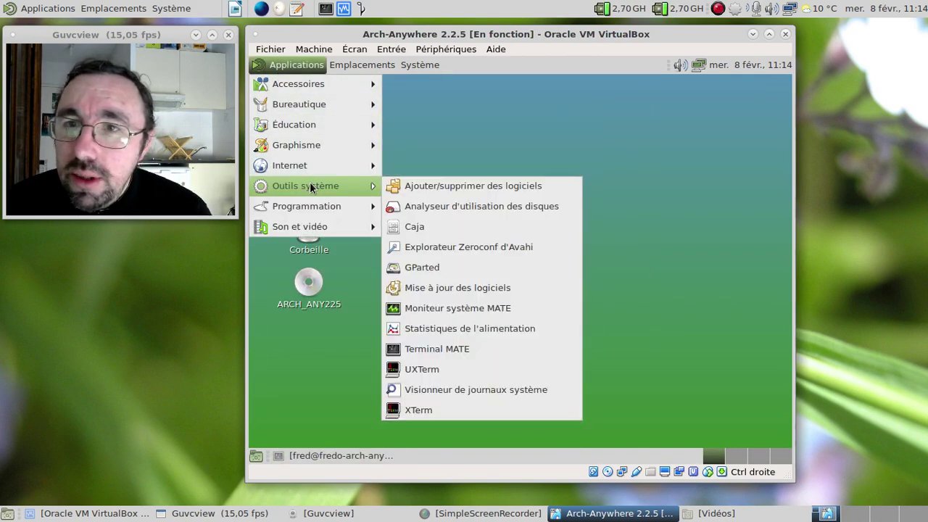
pyautogui.click(435, 186)
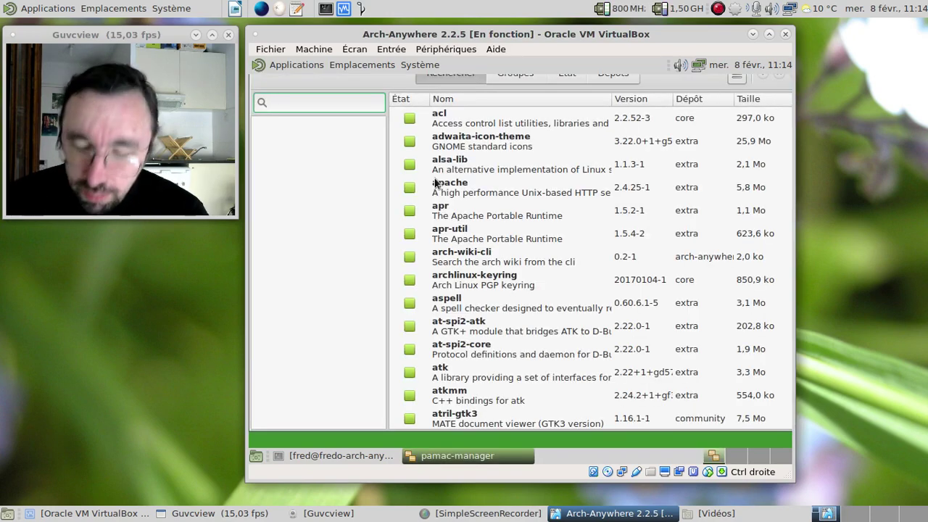
# Switch the virtual machine to full screen, set the guest display resolution to 1366 x 768 and keep that configuration
pyautogui.press('Control_R+f')
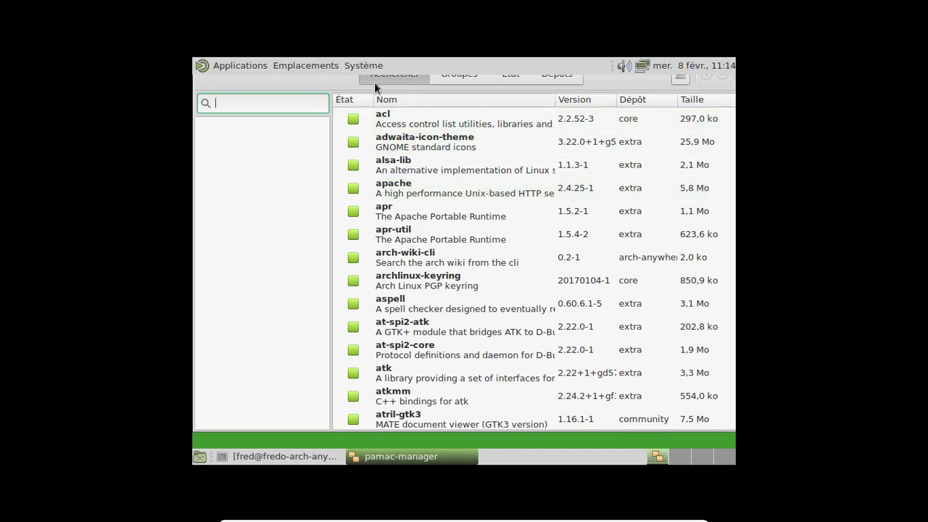
pyautogui.click(366, 64)
pyautogui.moveTo(377, 84)
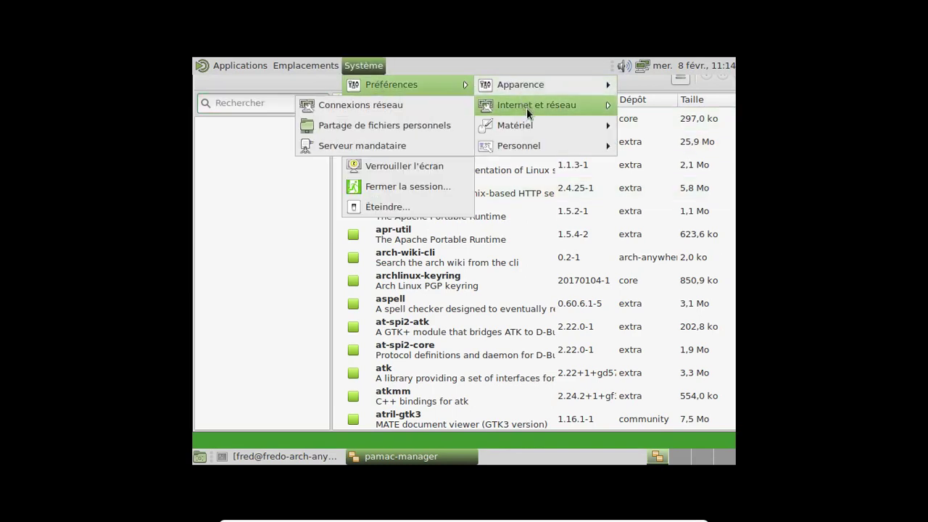
pyautogui.moveTo(532, 128)
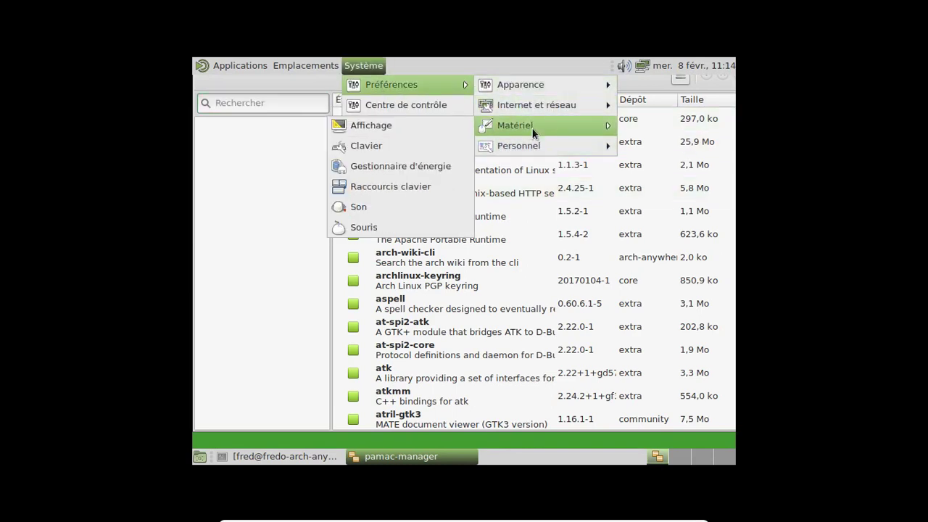
pyautogui.click(453, 125)
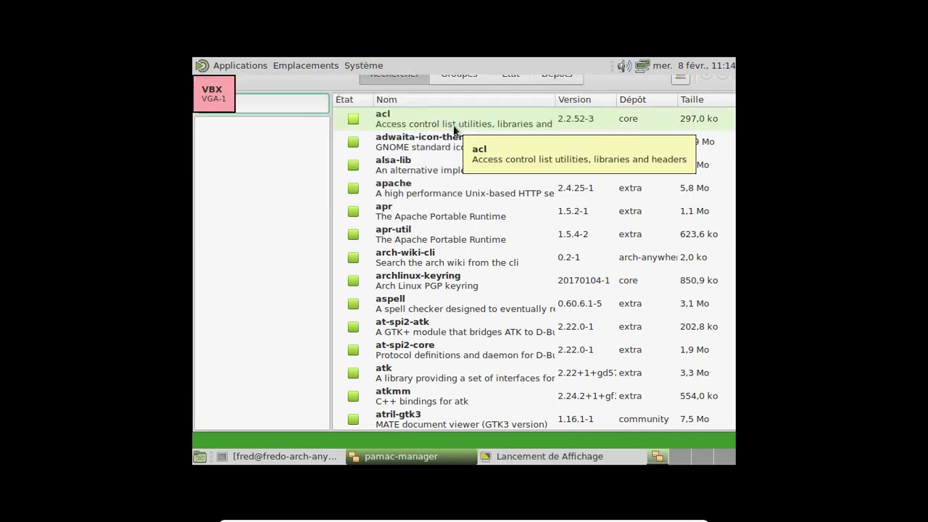
pyautogui.click(675, 209)
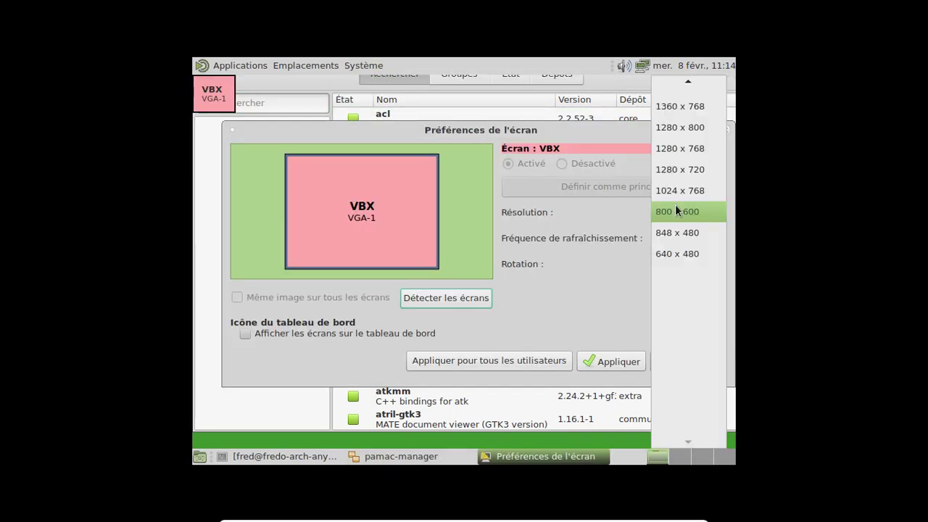
pyautogui.click(683, 99)
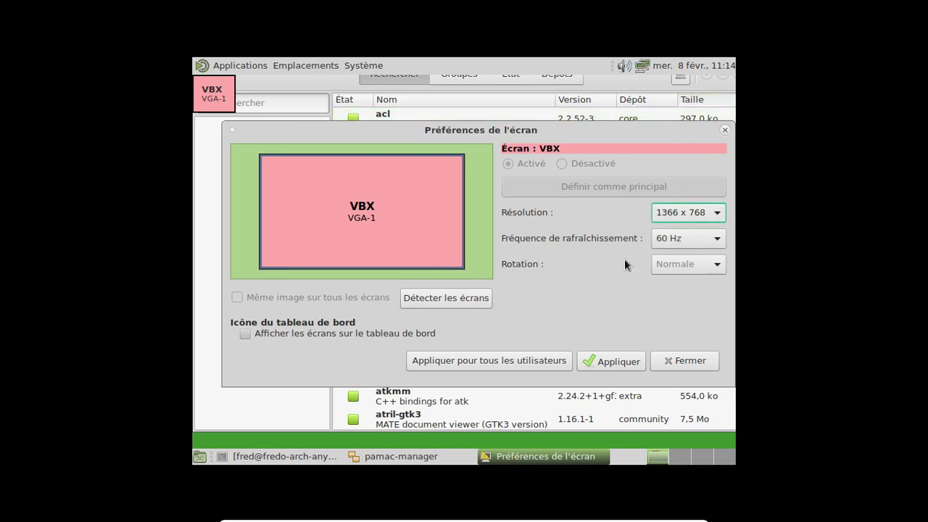
pyautogui.click(605, 357)
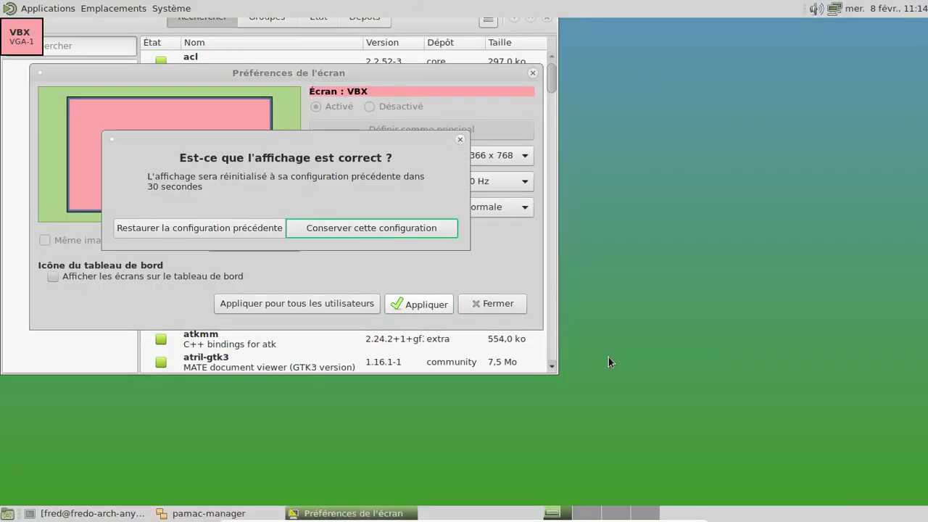
pyautogui.click(290, 230)
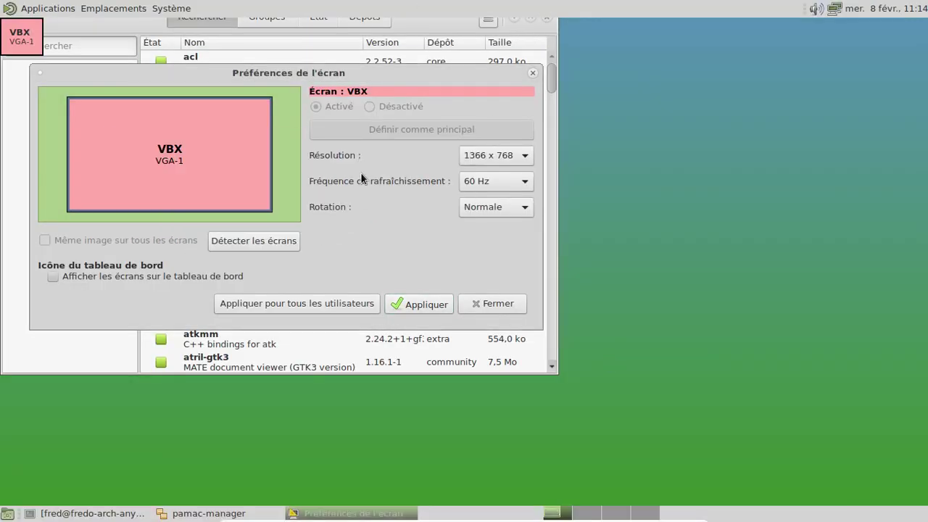
# Move the package manager window towards the middle of the desktop and close the display preferences
pyautogui.click(187, 41)
pyautogui.moveTo(94, 33); pyautogui.dragTo(292, 93)
pyautogui.click(71, 73)
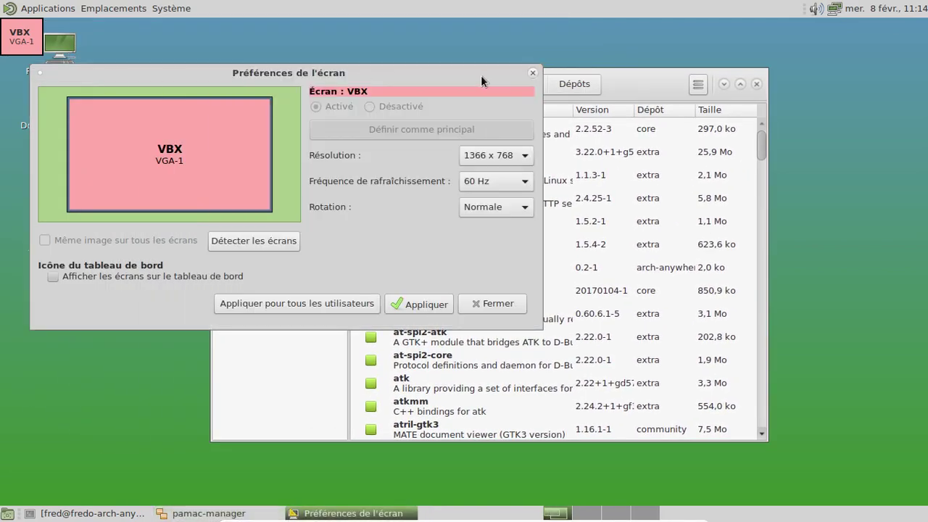
pyautogui.click(532, 73)
# Unlock the workspace switcher, move it to the far right end of its panel and lock it again
pyautogui.rightClick(553, 513)
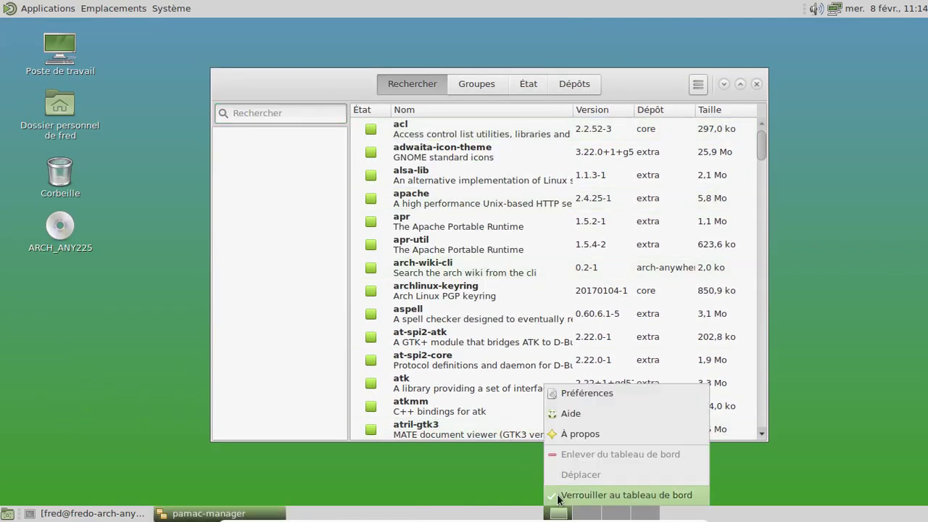
pyautogui.click(558, 495)
pyautogui.rightClick(558, 513)
pyautogui.click(580, 474)
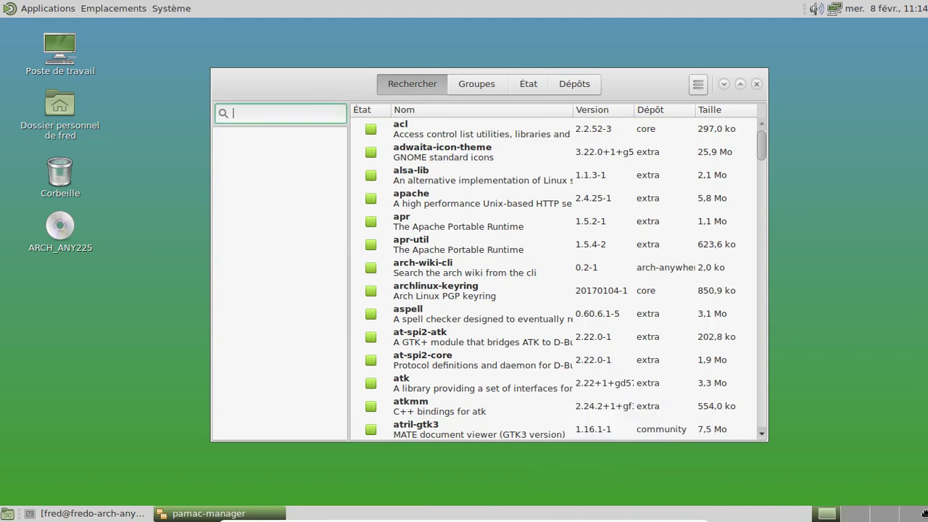
pyautogui.rightClick(826, 513)
pyautogui.click(819, 495)
# Examine the orphaned and foreign packages and the contents of the arch-anywhere repository in the package manager
pyautogui.click(520, 84)
pyautogui.click(226, 124)
pyautogui.click(229, 137)
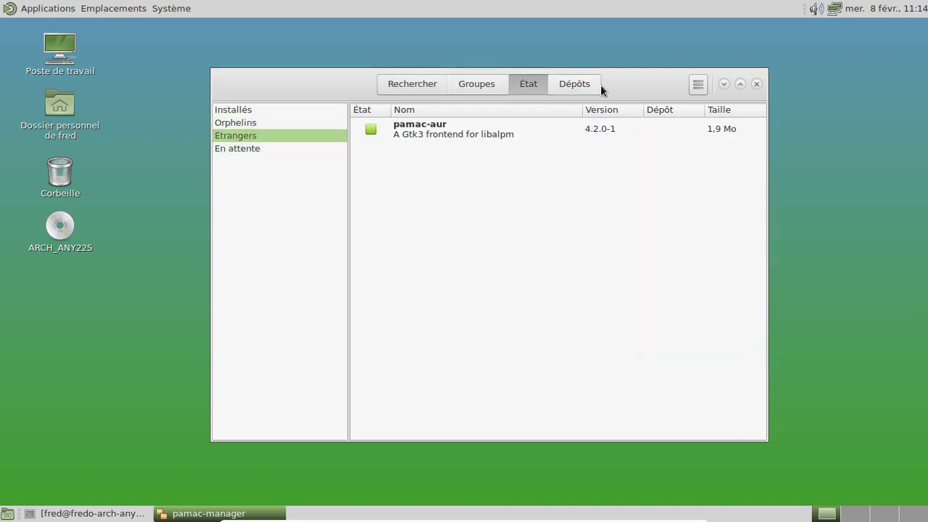
pyautogui.click(573, 86)
pyautogui.click(258, 147)
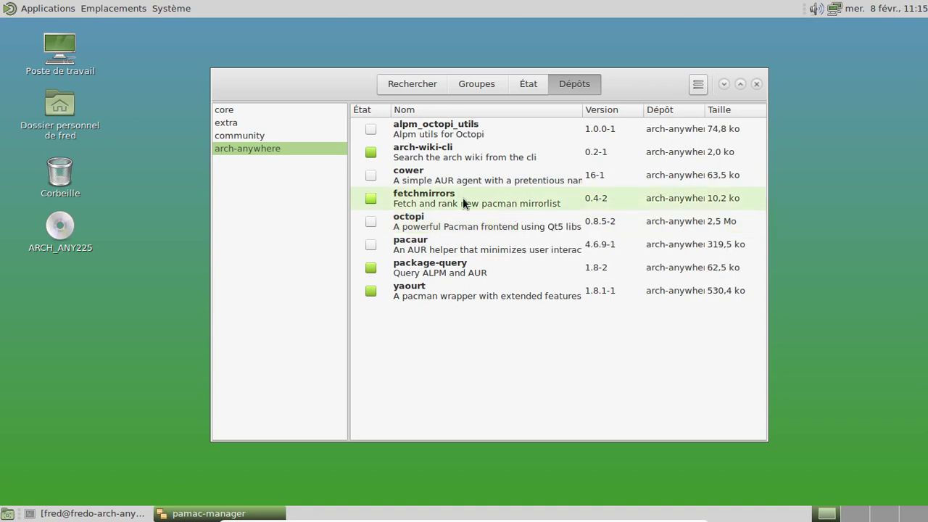
# Search the packages for firefox and mark the French language pack firefox-i18n-fr for installation
pyautogui.click(411, 84)
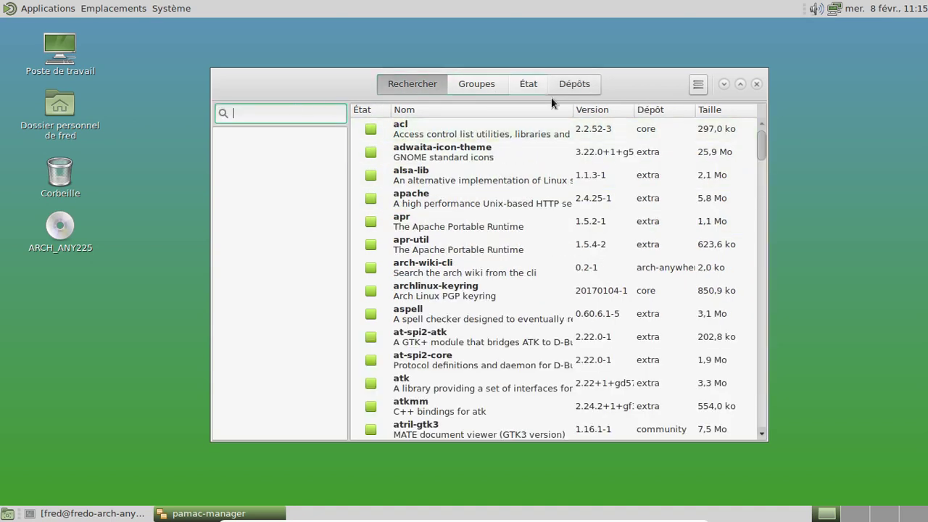
pyautogui.write('firefox')
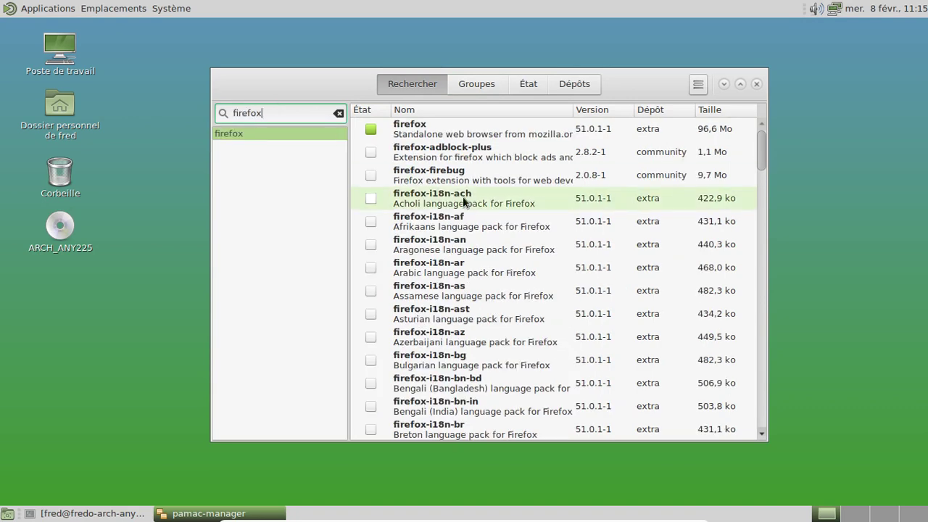
pyautogui.scroll(-3, 464, 202)
pyautogui.scroll(-5, 462, 198)
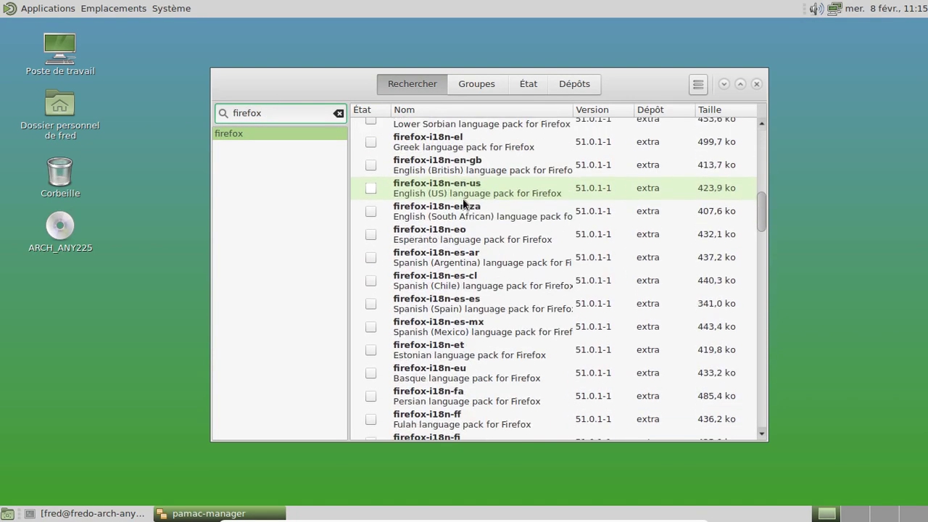
pyautogui.scroll(-3, 463, 203)
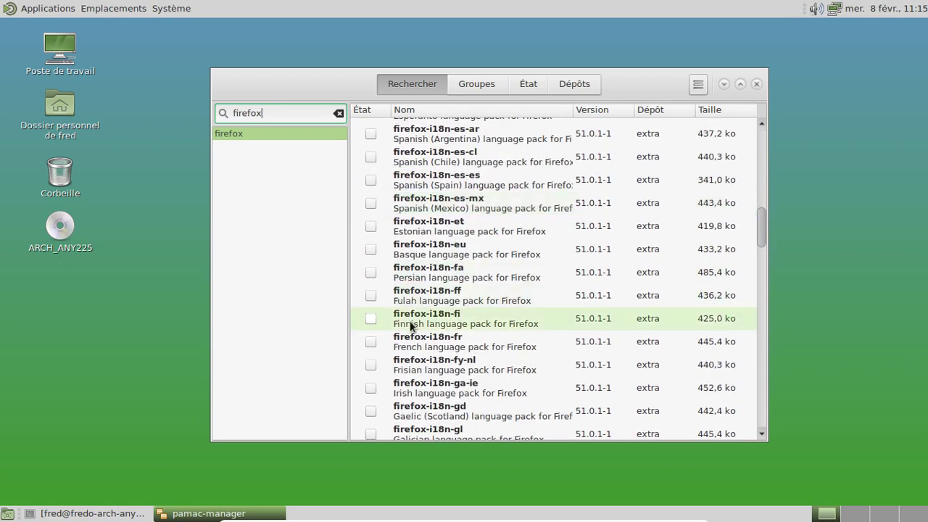
pyautogui.click(370, 341)
# Search the packages for thunderbird and mark the French language pack thunderbird-i18n-fr for installation
pyautogui.click(277, 117)
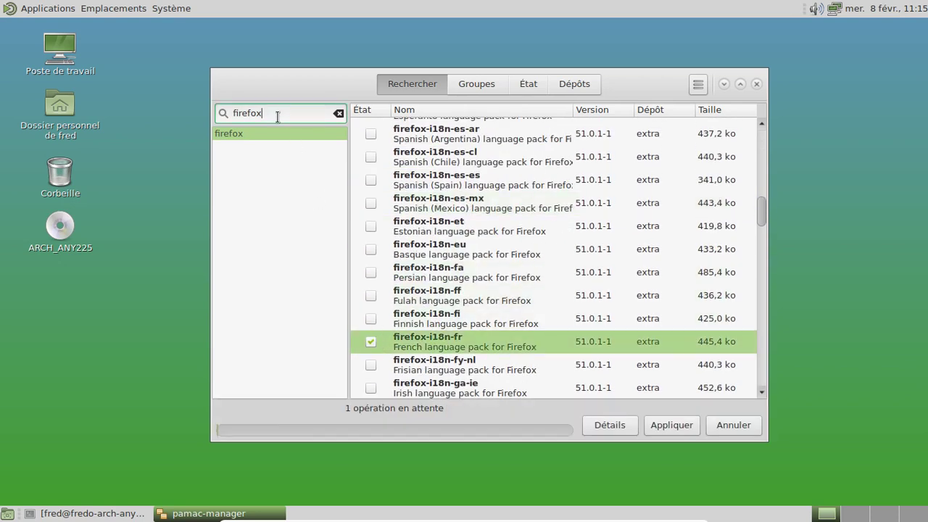
pyautogui.press('BackSpace')
pyautogui.press('BackSpace')
pyautogui.press('BackSpace')
pyautogui.write('thunderbird')
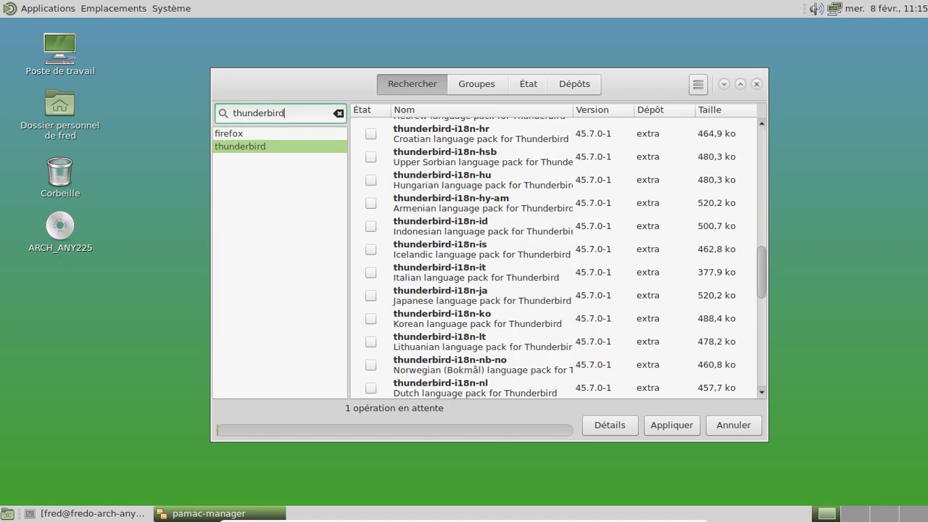
pyautogui.scroll(5, 501, 260)
pyautogui.scroll(-3, 501, 260)
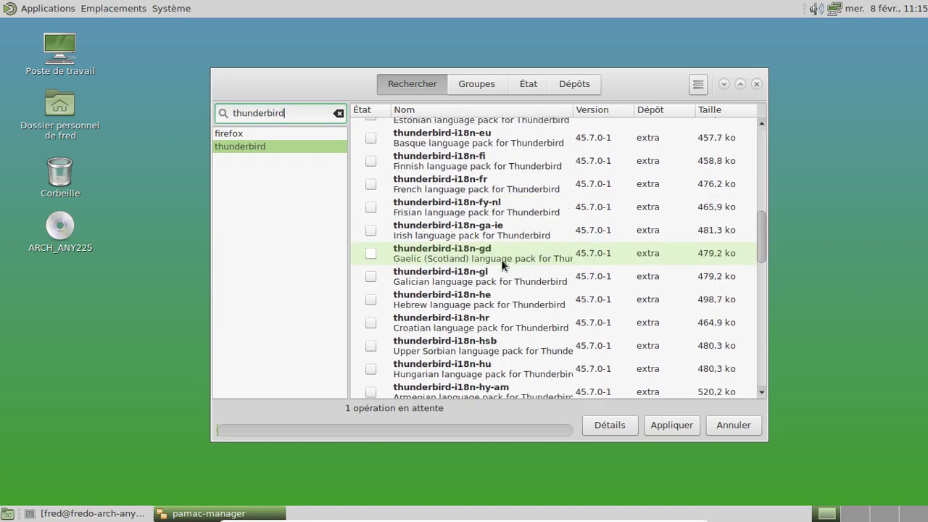
pyautogui.scroll(-1, 500, 259)
pyautogui.scroll(2, 501, 259)
pyautogui.click(384, 221)
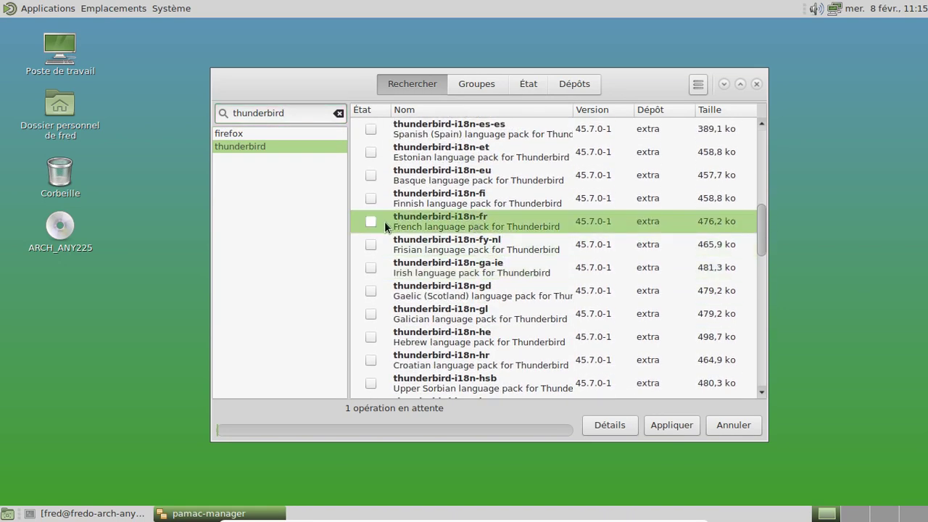
pyautogui.click(371, 221)
# Search the packages for libreoffice and check the state of its French language pack
pyautogui.moveTo(290, 114); pyautogui.dragTo(223, 112)
pyautogui.write('libreof')
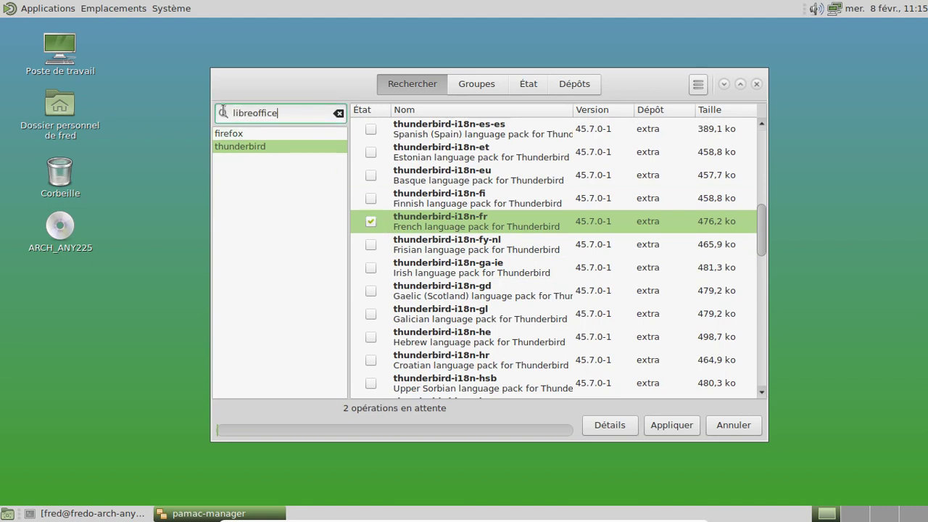
pyautogui.write('fice')
pyautogui.scroll(-5, 471, 290)
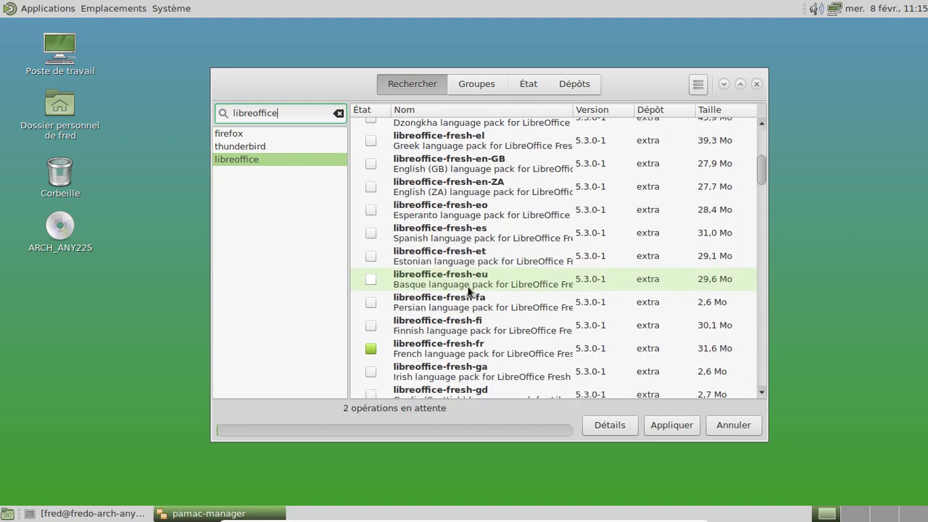
# Search the packages for zip and check which compression tools are installed
pyautogui.doubleClick(275, 113)
pyautogui.write('zip')
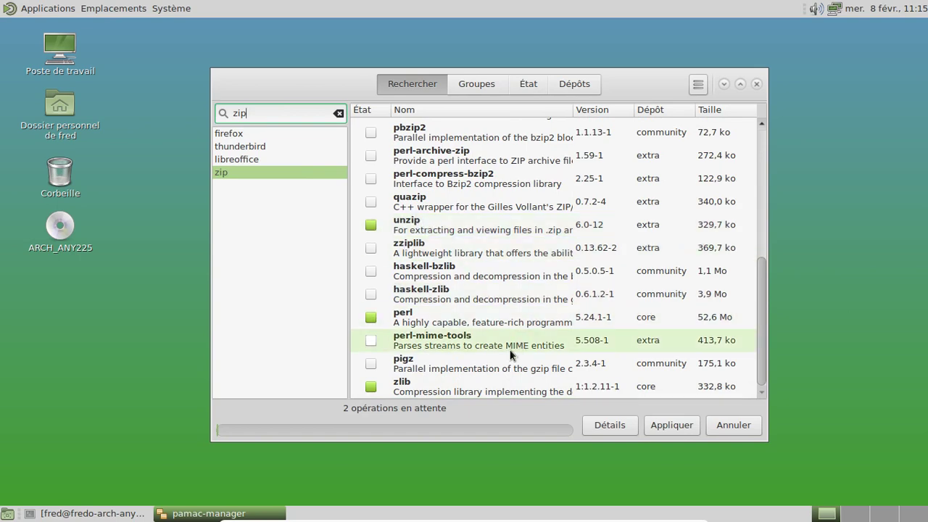
pyautogui.scroll(5, 504, 357)
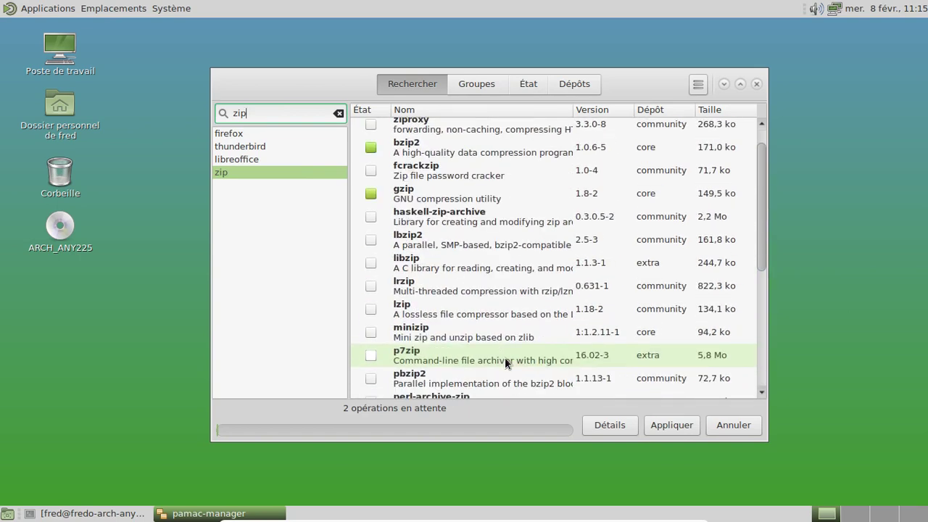
pyautogui.scroll(1, 504, 357)
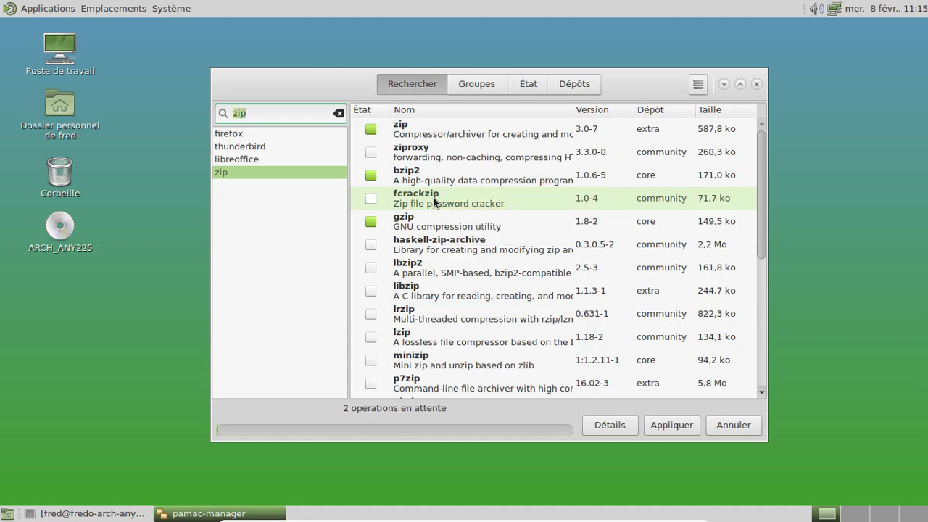
# Search the packages for cups and mark the cups printing system package for installation
pyautogui.press('BackSpace')
pyautogui.press('BackSpace')
pyautogui.press('BackSpace')
pyautogui.write('cups')
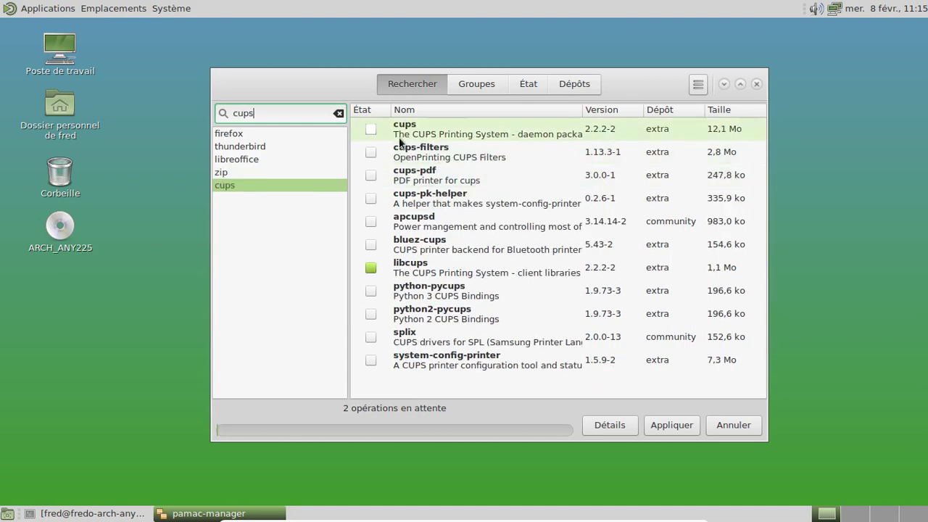
pyautogui.click(370, 129)
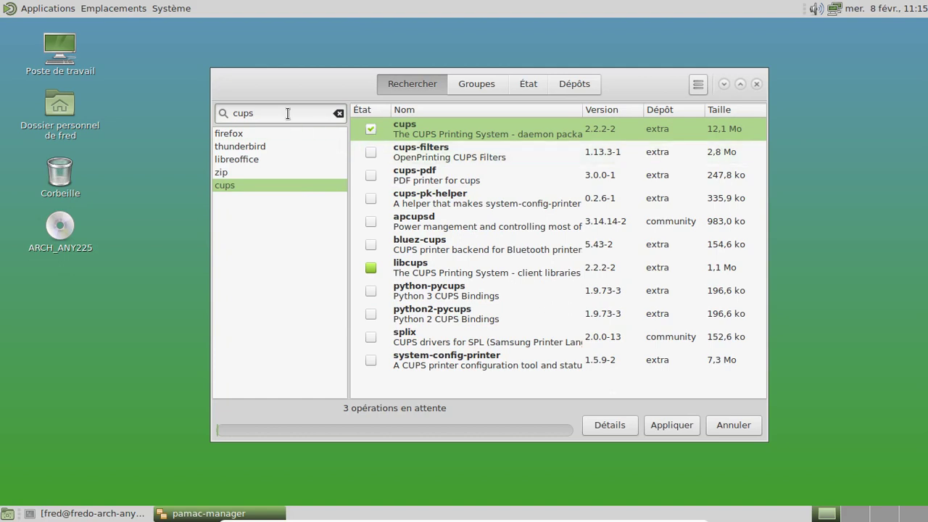
# Search the packages for foomatic and mark all the listed foomatic-db packages and cups-filters for installation
pyautogui.moveTo(287, 114); pyautogui.dragTo(222, 112)
pyautogui.write('foom')
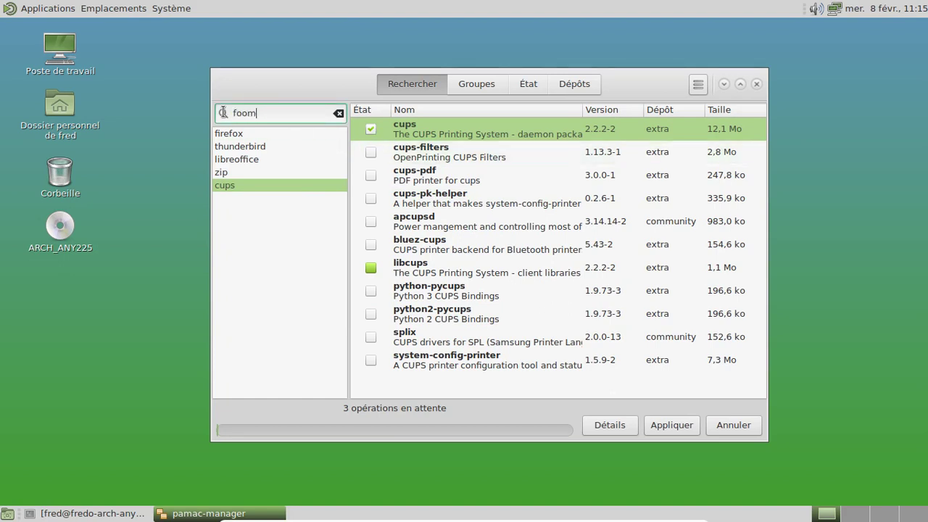
pyautogui.write('atic')
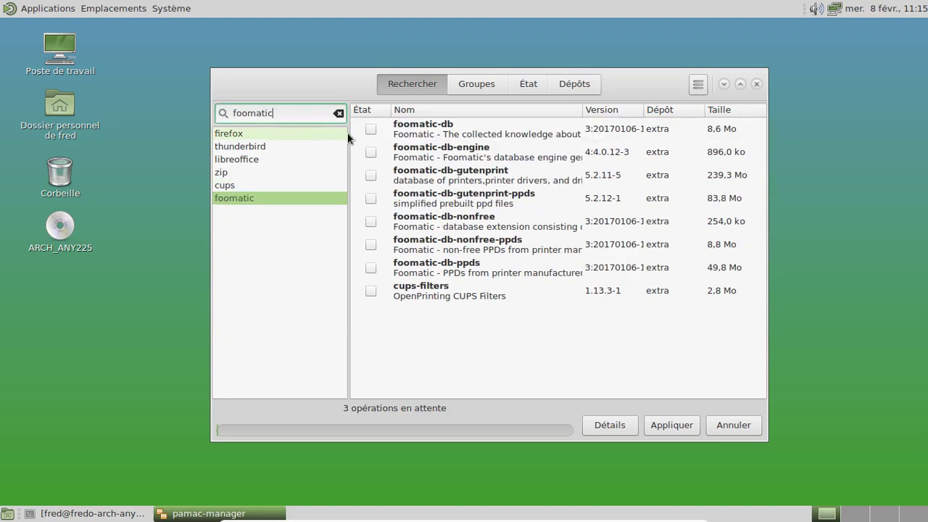
pyautogui.click(370, 129)
pyautogui.click(370, 153)
pyautogui.click(371, 175)
pyautogui.click(371, 198)
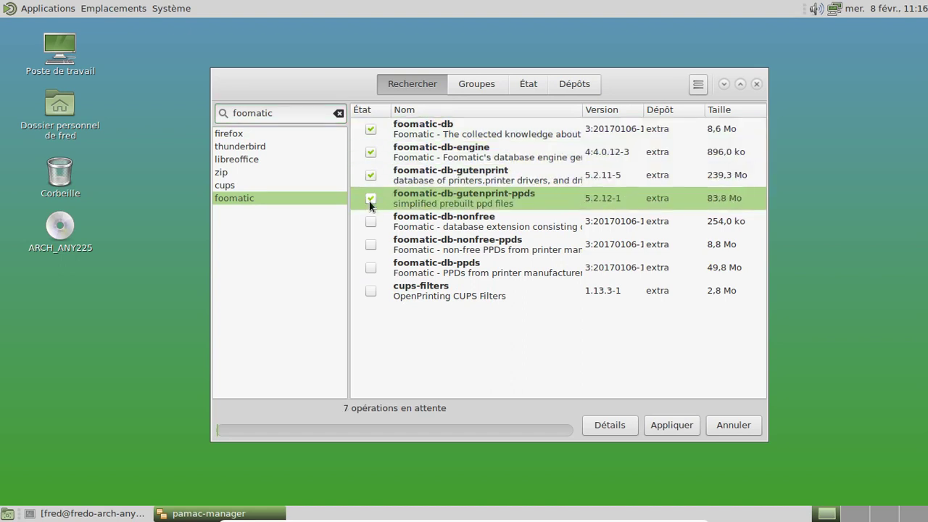
pyautogui.click(370, 221)
pyautogui.click(370, 244)
pyautogui.click(370, 267)
pyautogui.click(370, 291)
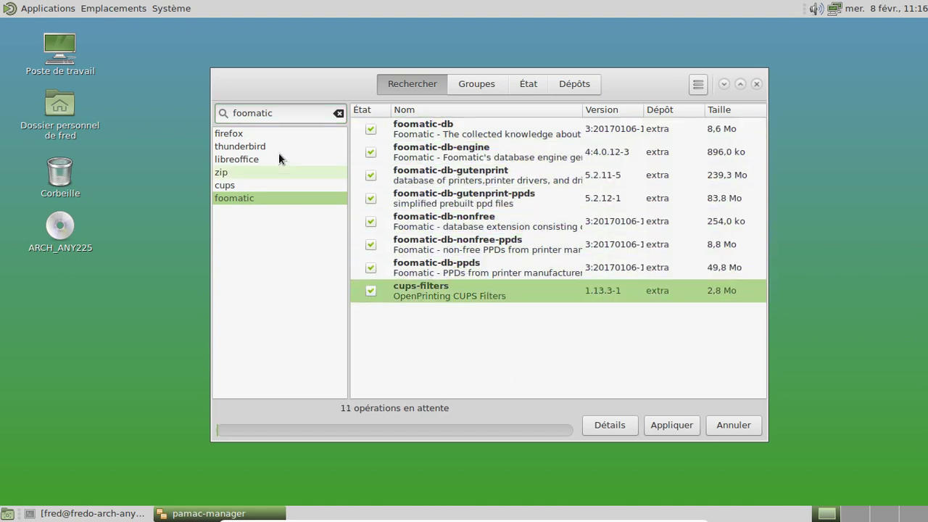
# Search the packages for gutenprint and mark the gutenprint printer drivers for installation
pyautogui.doubleClick(232, 113)
pyautogui.write('gutenprint')
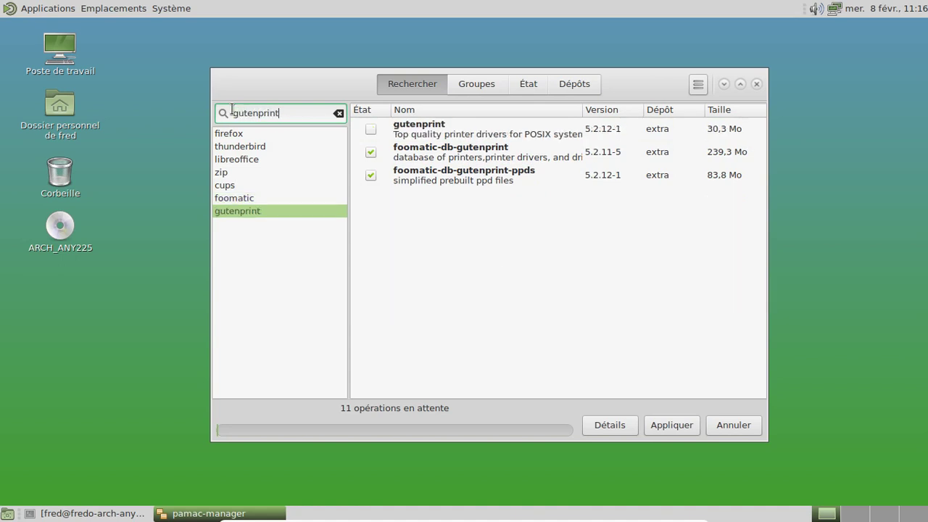
pyautogui.click(372, 132)
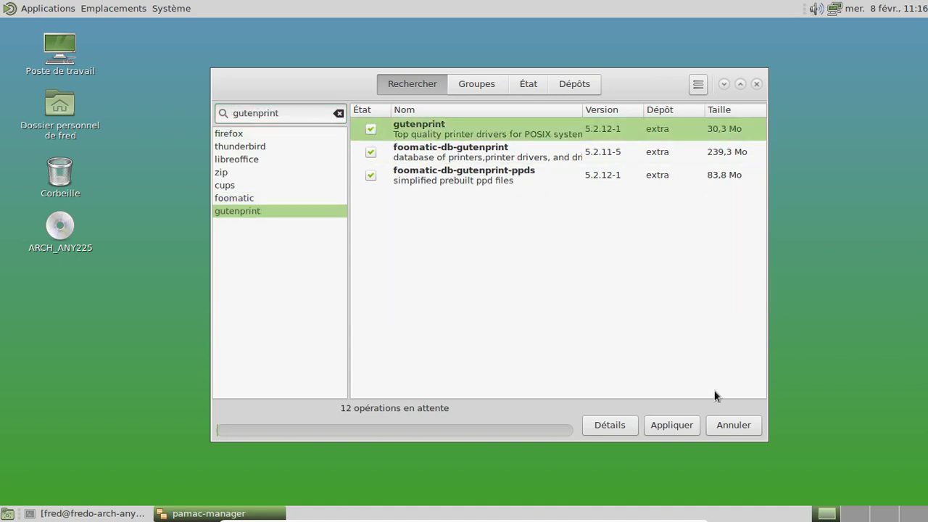
# Apply the pending package installations, validate the transaction summary and authenticate with the account password
pyautogui.click(674, 426)
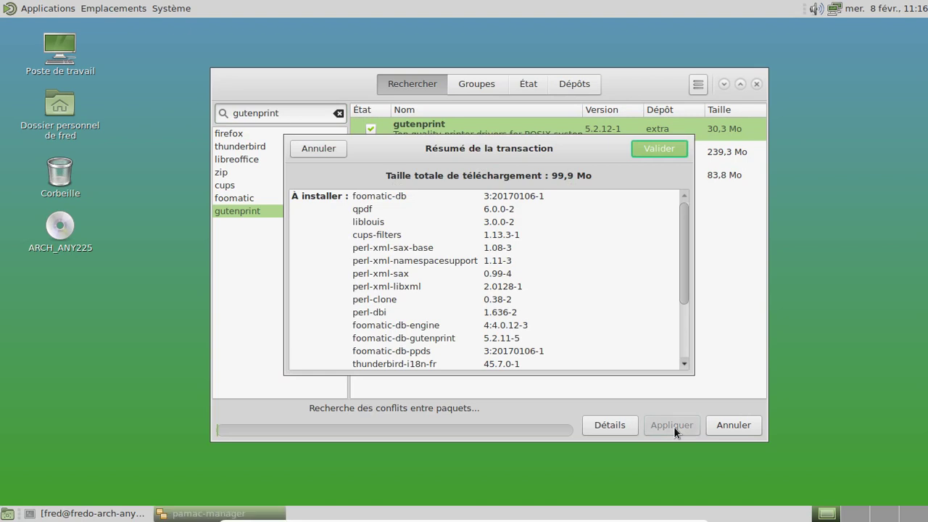
pyautogui.click(651, 150)
pyautogui.write('****')
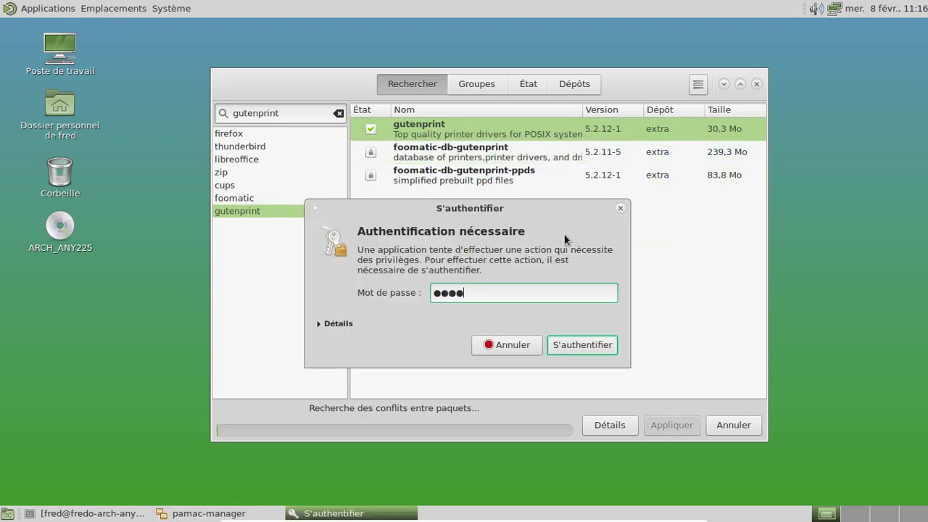
pyautogui.write('******')
pyautogui.press('Return')
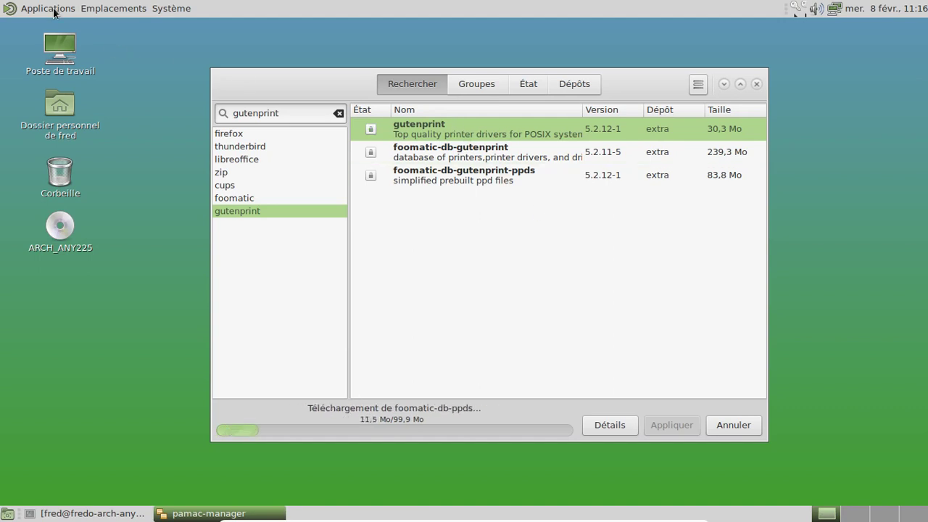
# Launch LibreOffice Writer, view its version information and close Writer again
pyautogui.click(31, 9)
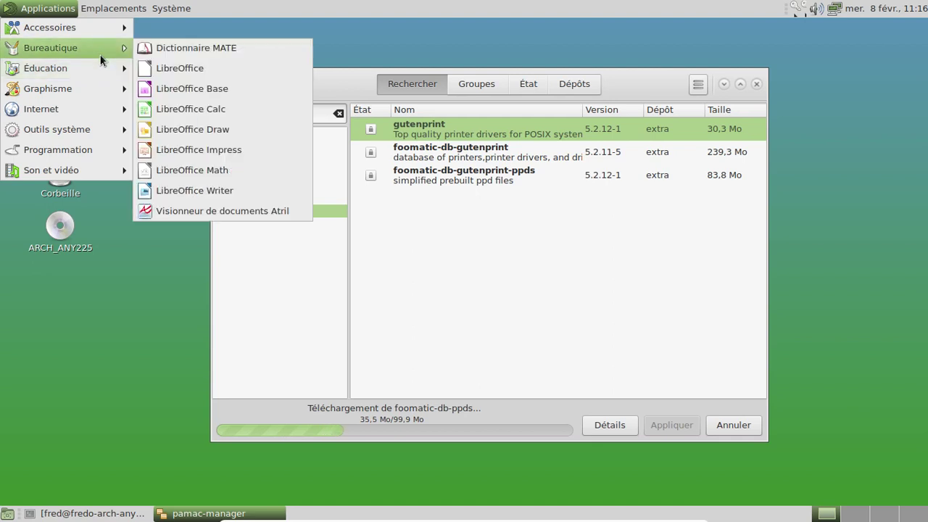
pyautogui.moveTo(98, 63)
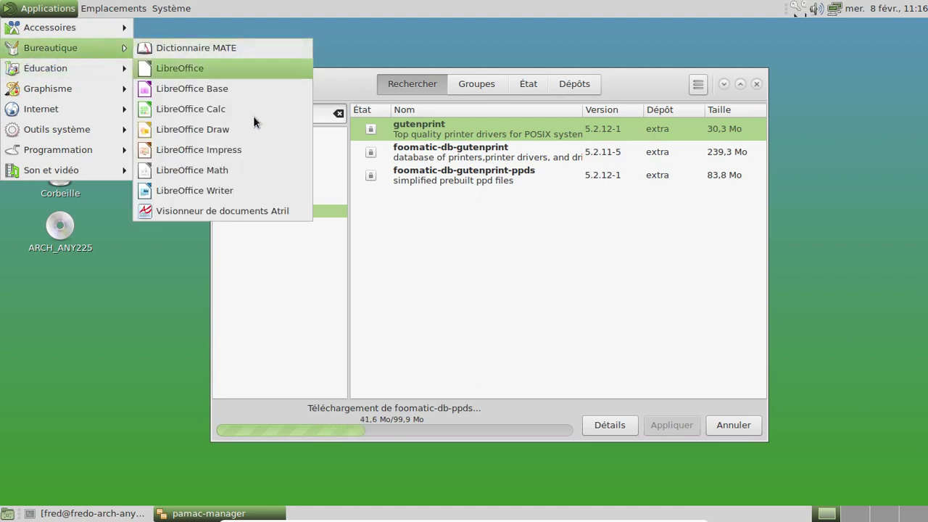
pyautogui.click(242, 191)
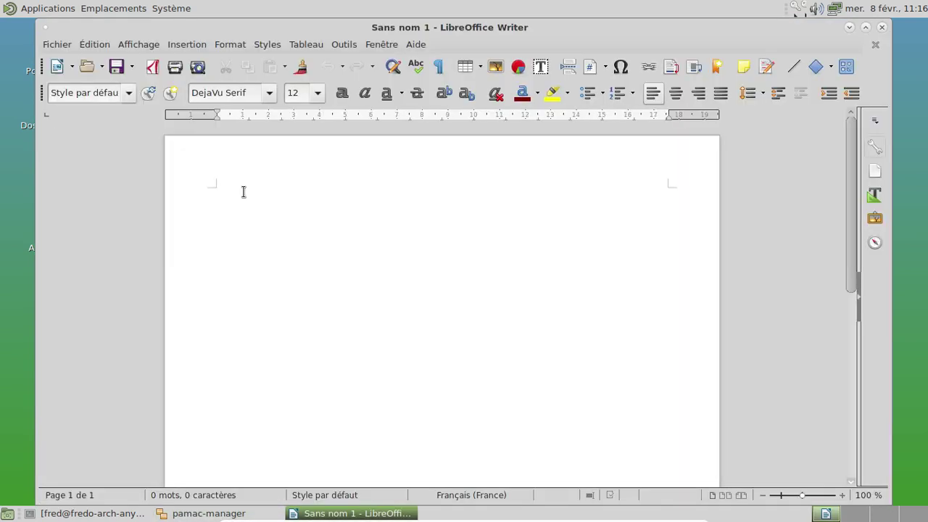
pyautogui.click(413, 44)
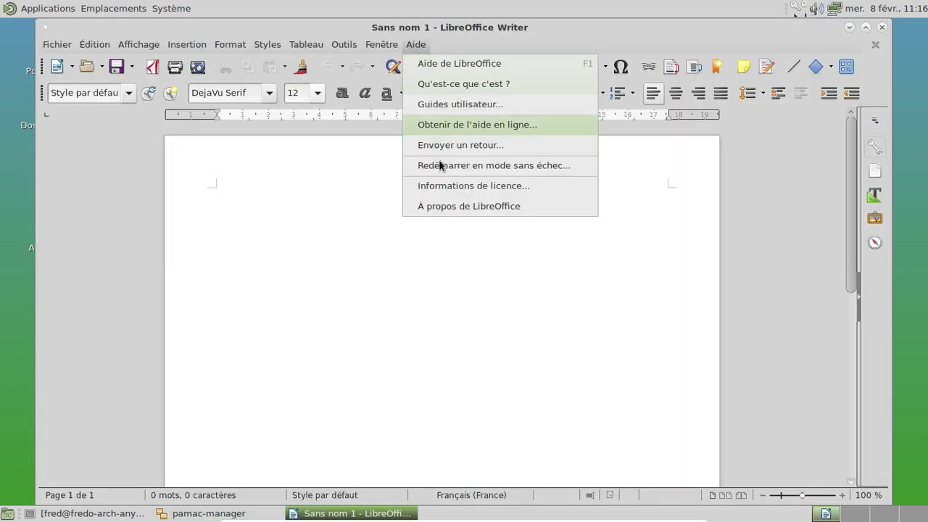
pyautogui.click(443, 207)
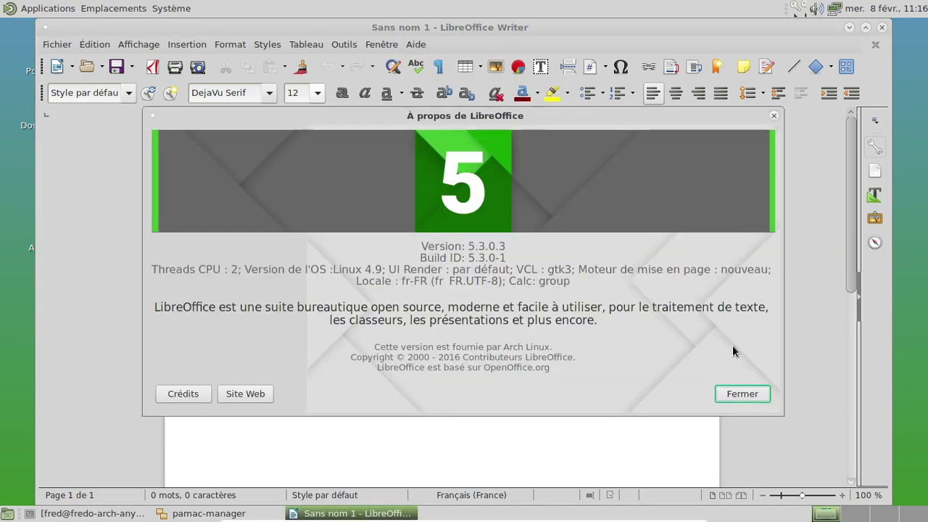
pyautogui.click(749, 393)
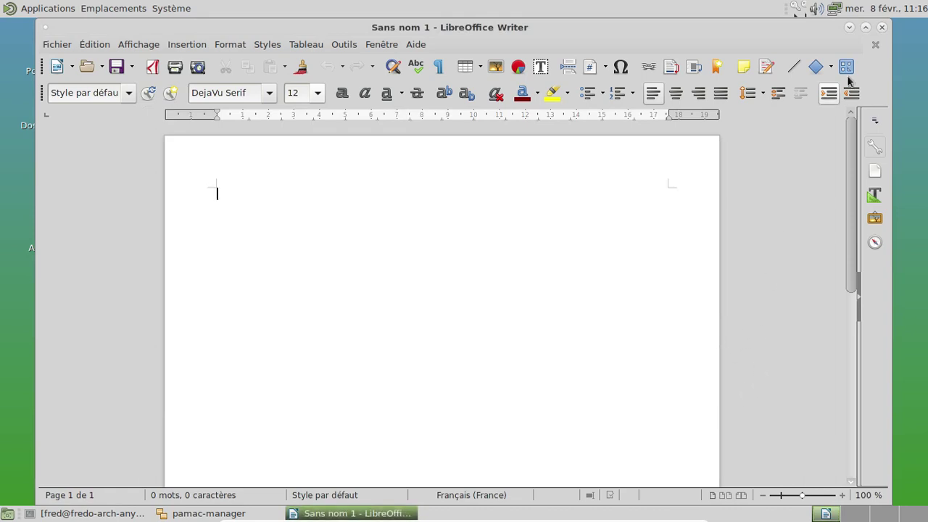
pyautogui.click(881, 27)
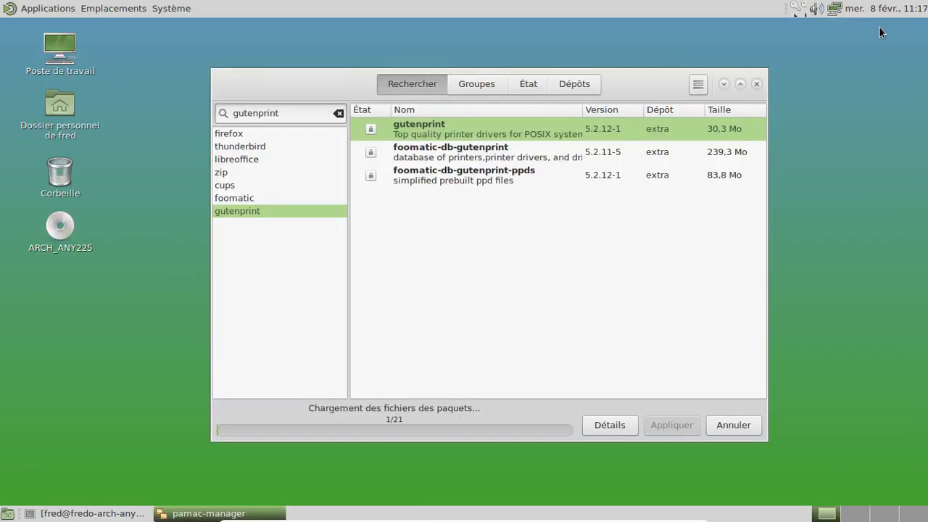
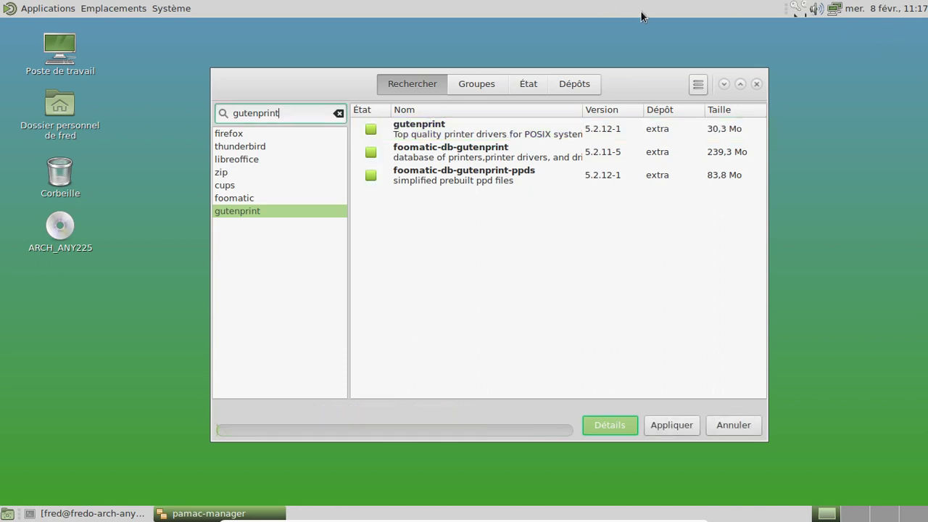
# Change the desktop theme to BlackMATE in the appearance preferences and close them
pyautogui.click(190, 8)
pyautogui.moveTo(192, 34)
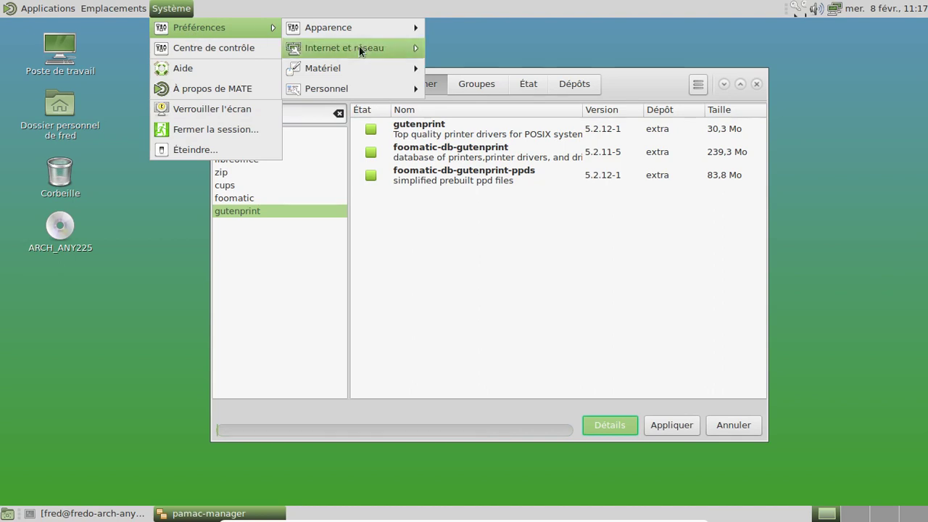
pyautogui.moveTo(352, 33)
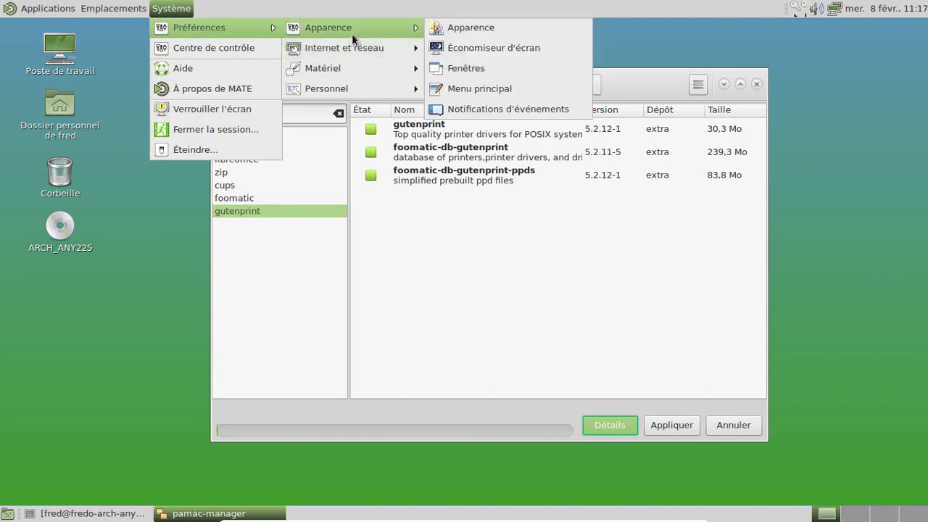
pyautogui.click(488, 28)
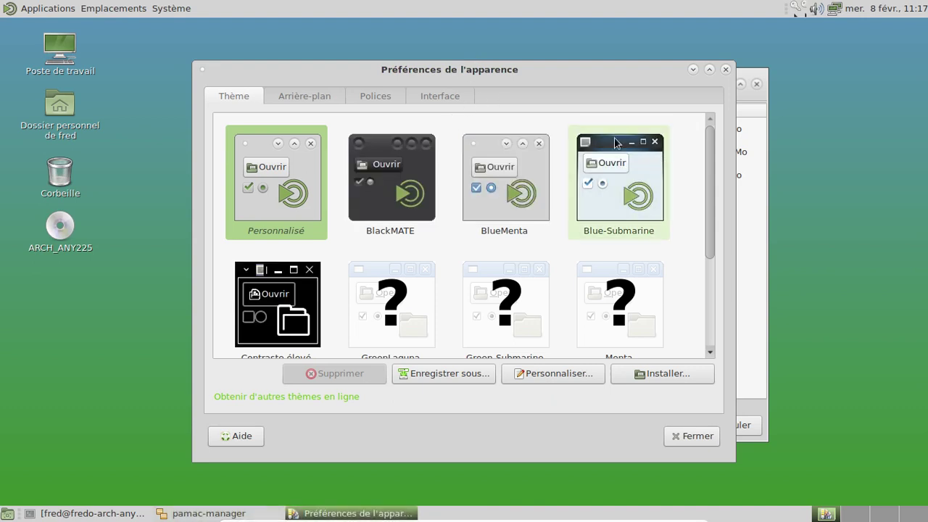
pyautogui.moveTo(702, 145); pyautogui.dragTo(698, 123)
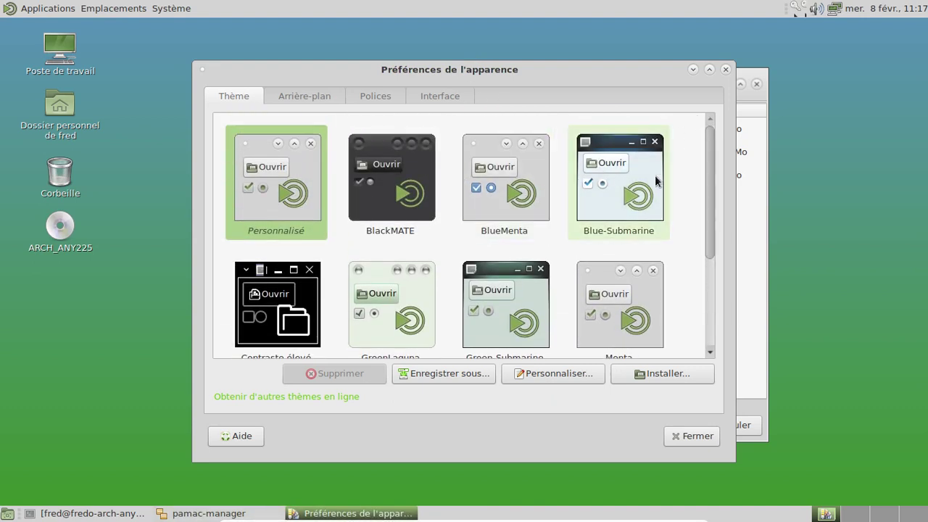
pyautogui.click(418, 192)
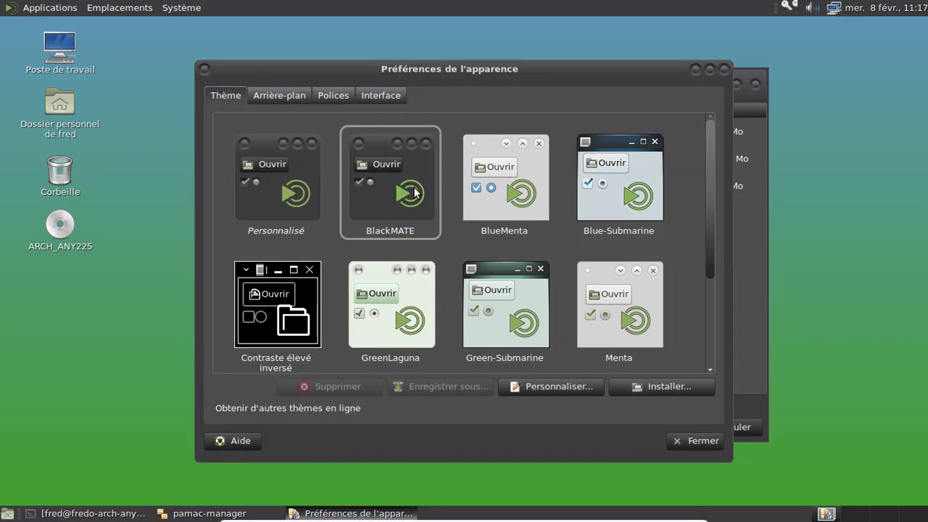
pyautogui.click(724, 69)
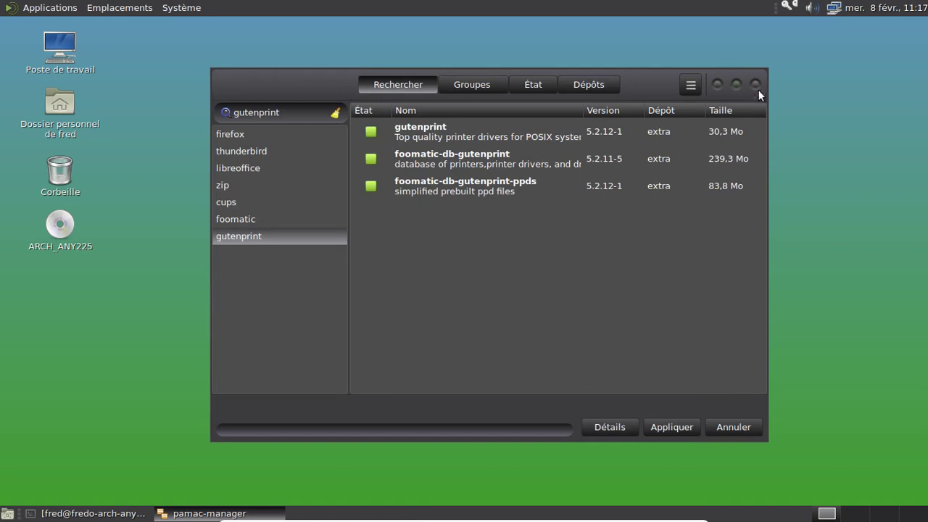
# Launch Firefox and minimize the package manager window
pyautogui.click(51, 9)
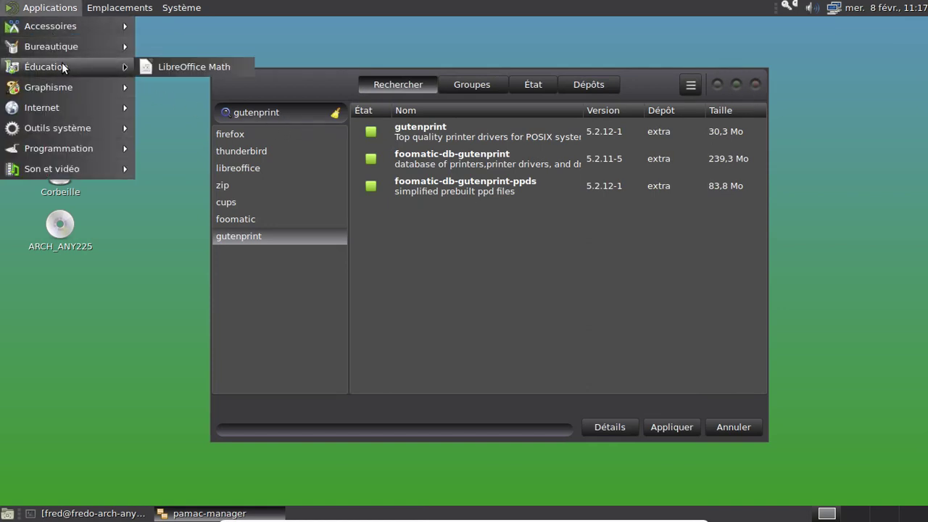
pyautogui.moveTo(61, 88)
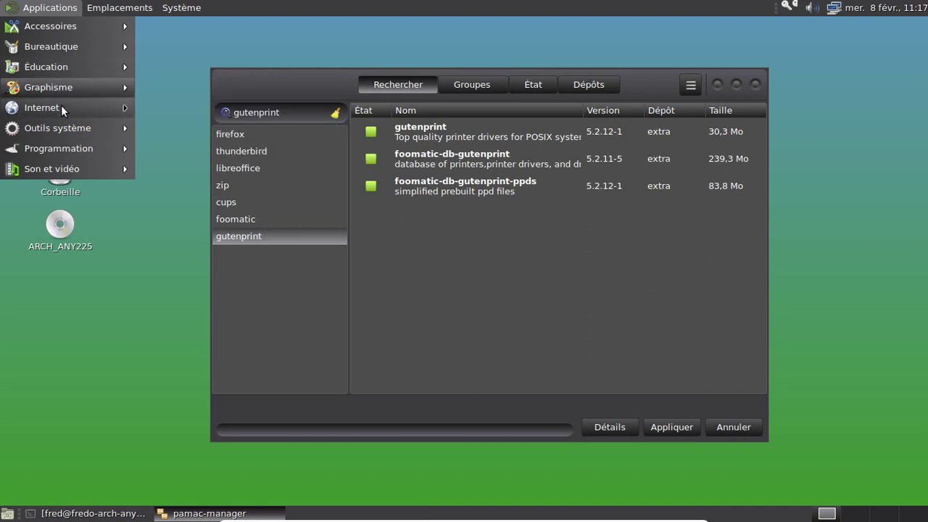
pyautogui.moveTo(61, 106)
pyautogui.click(193, 168)
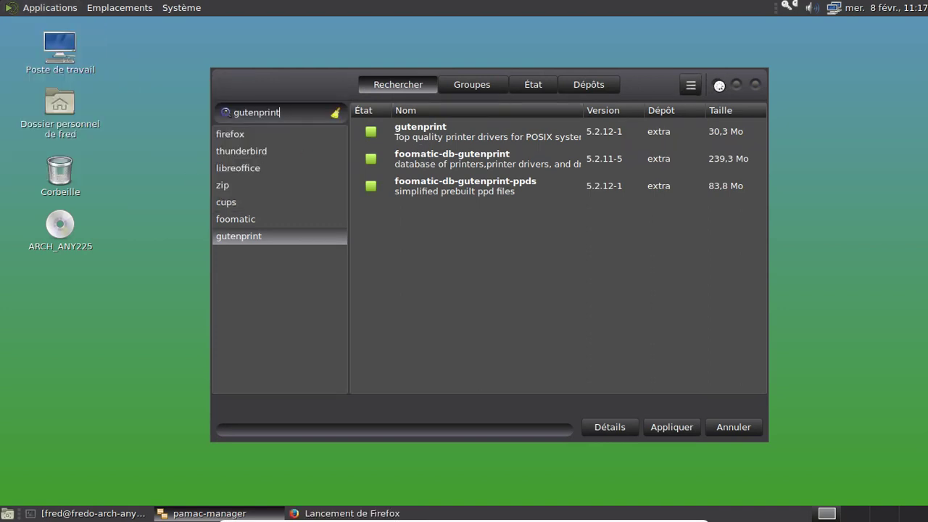
pyautogui.click(717, 84)
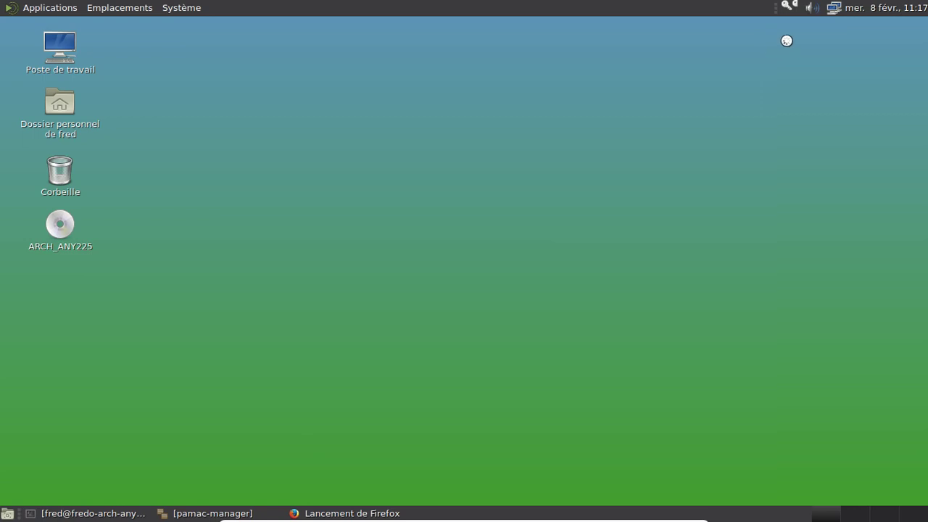
# Add Cazaux, France as a location in the clock preferences, then close the preferences and the calendar
pyautogui.click(863, 6)
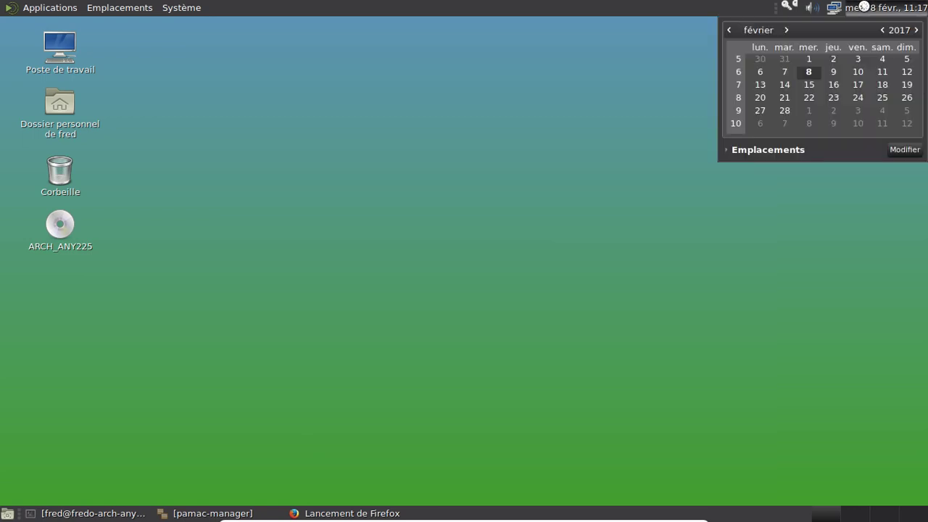
pyautogui.click(904, 150)
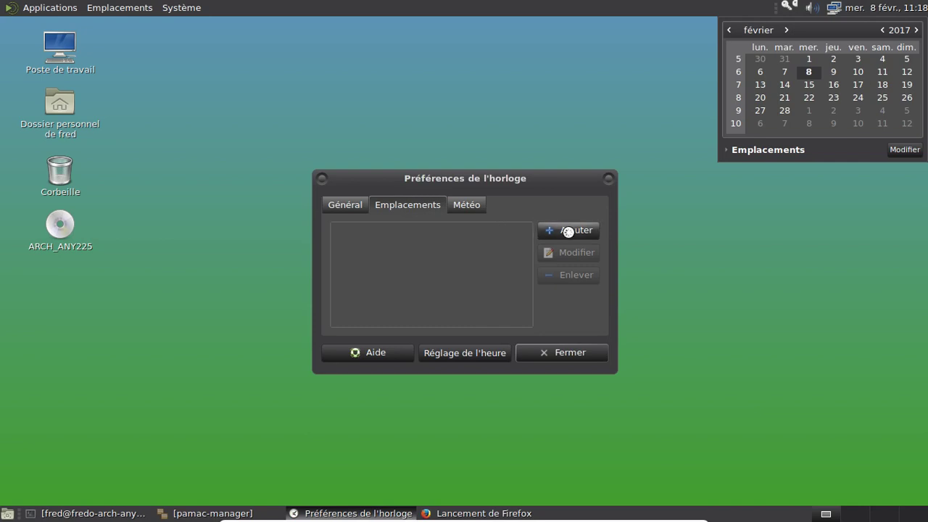
pyautogui.click(568, 231)
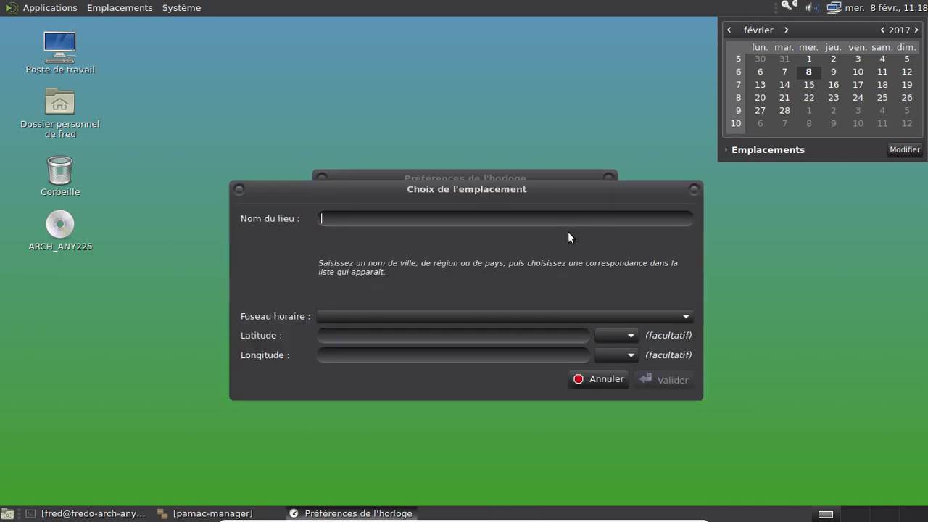
pyautogui.write('caz')
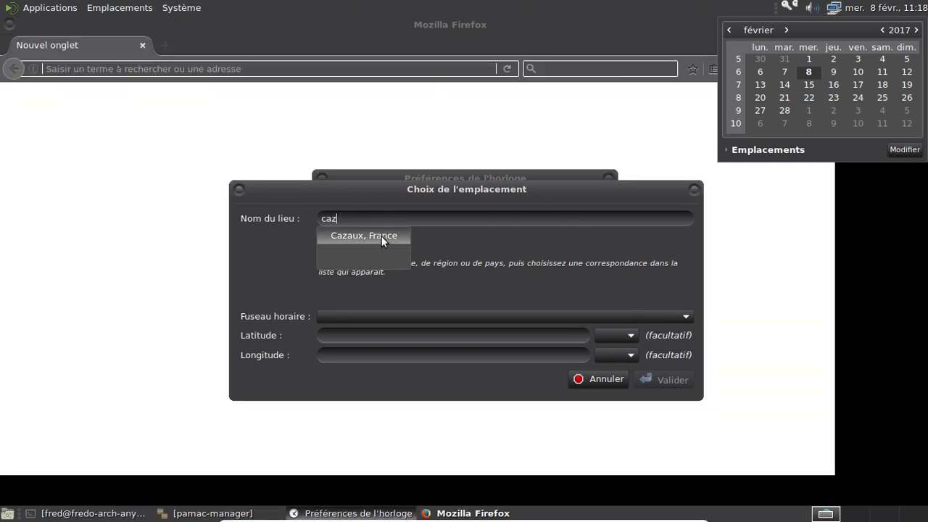
pyautogui.click(381, 235)
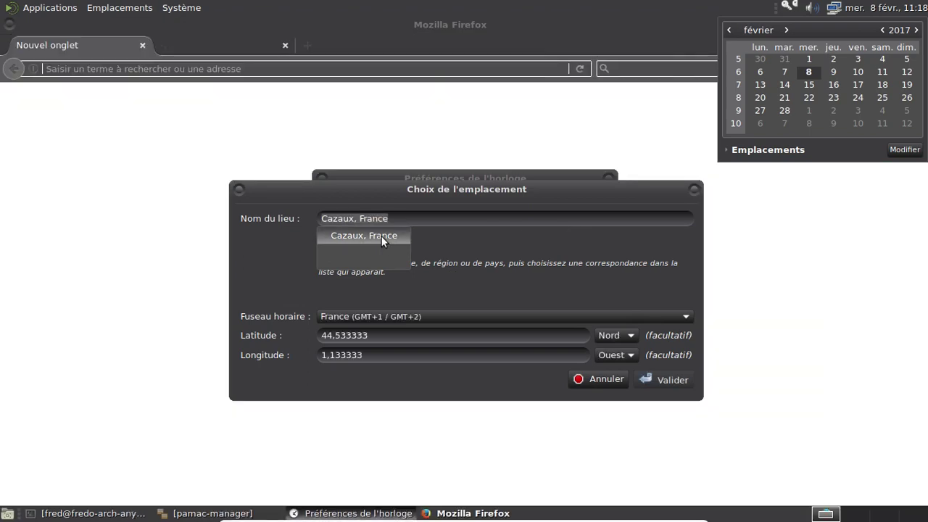
pyautogui.click(663, 379)
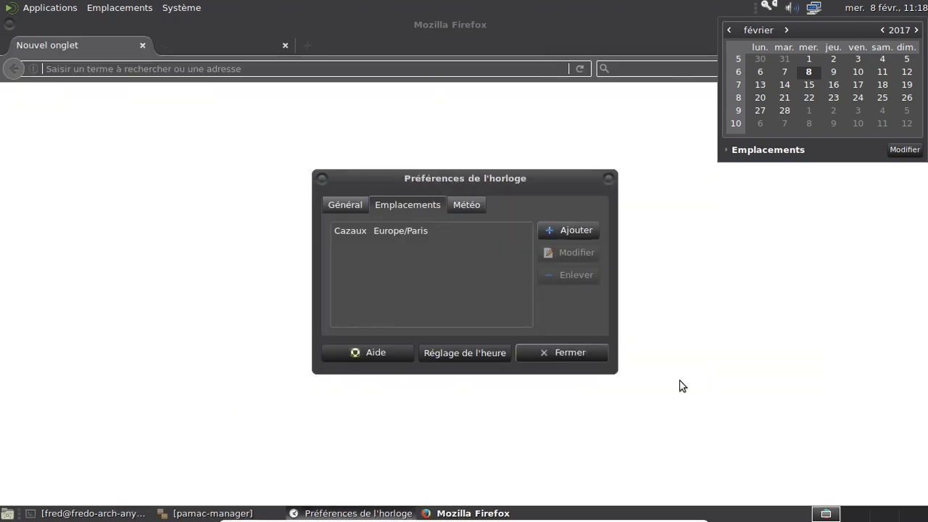
pyautogui.click(607, 179)
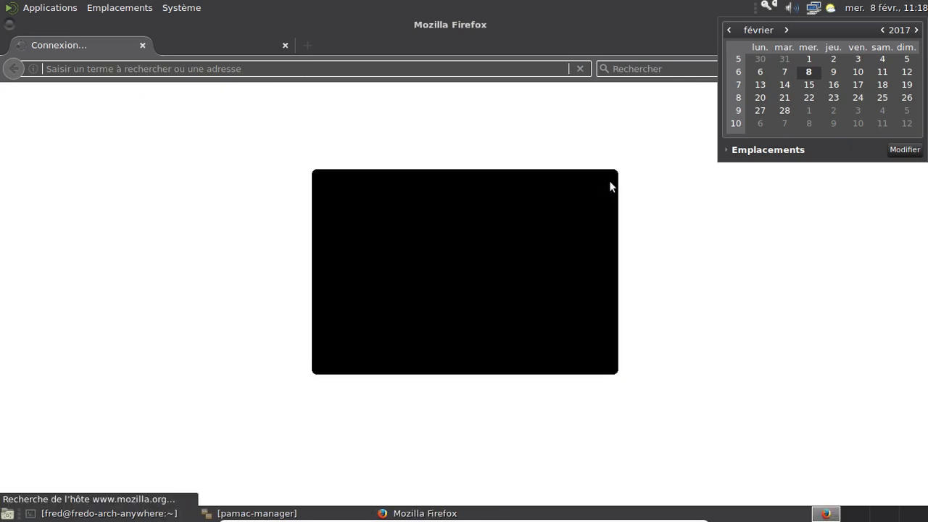
pyautogui.click(851, 16)
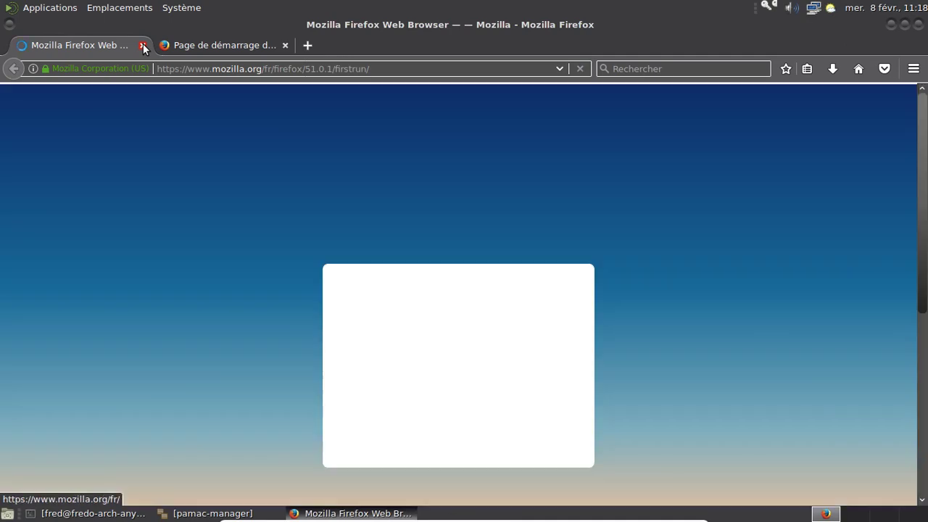
# Close the Mozilla first-run tab and quit Firefox
pyautogui.click(143, 46)
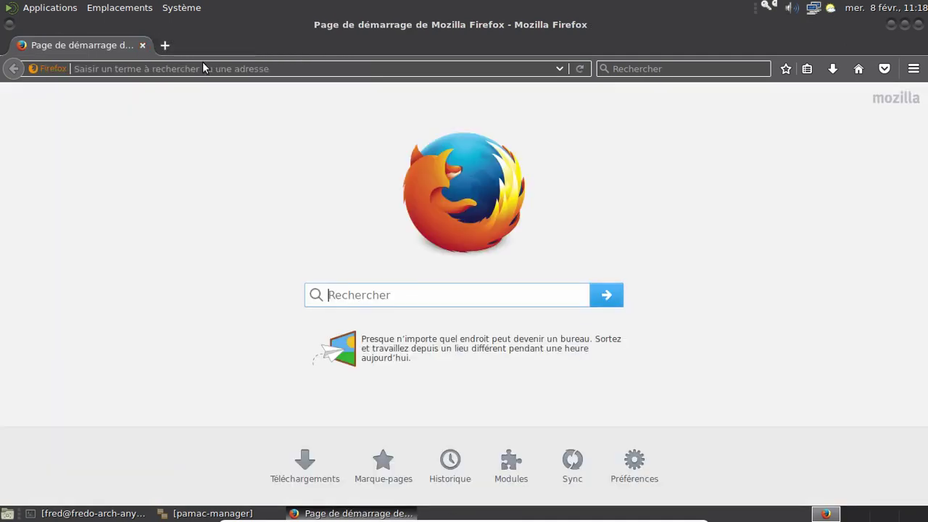
pyautogui.click(917, 26)
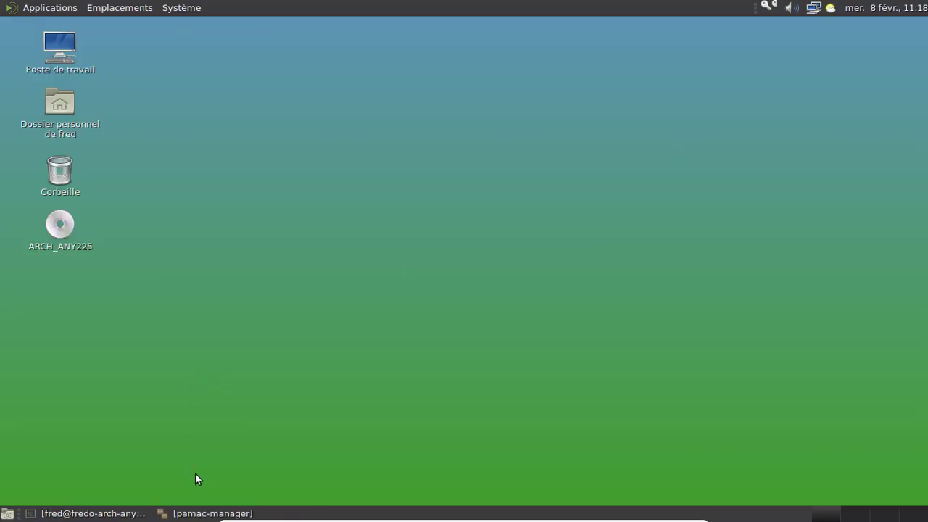
# Bring back the minimized terminal with its text enlarged two levels and clear its screen
pyautogui.click(97, 514)
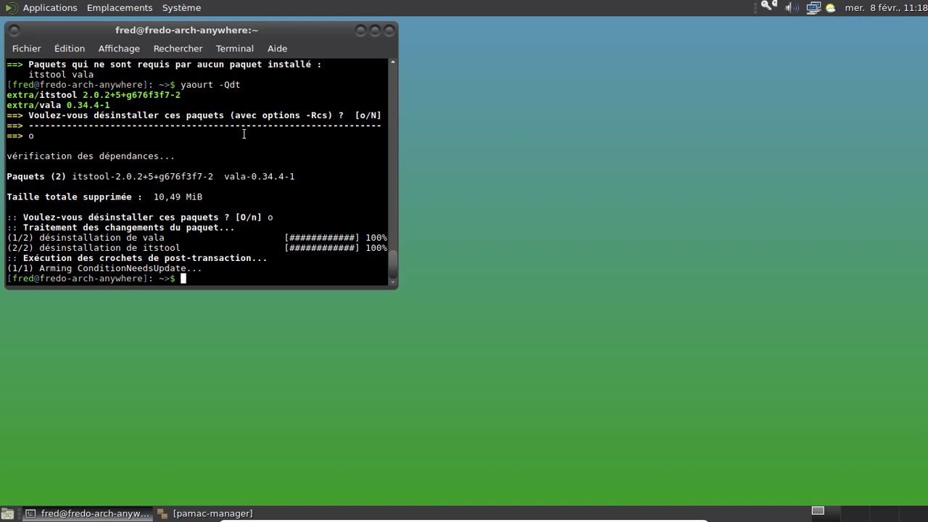
pyautogui.hotkey('ctrl', '+')
pyautogui.hotkey('ctrl', '+')
pyautogui.write('clear')
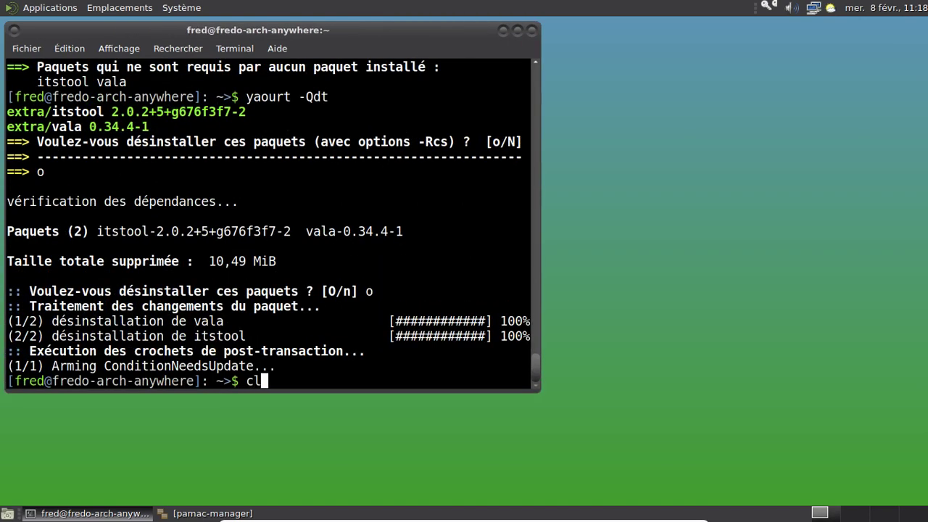
pyautogui.press('Return')
# Enable the printing service by running sudo systemctl enable org.cups.cupsd in the terminal
pyautogui.write('sudo s')
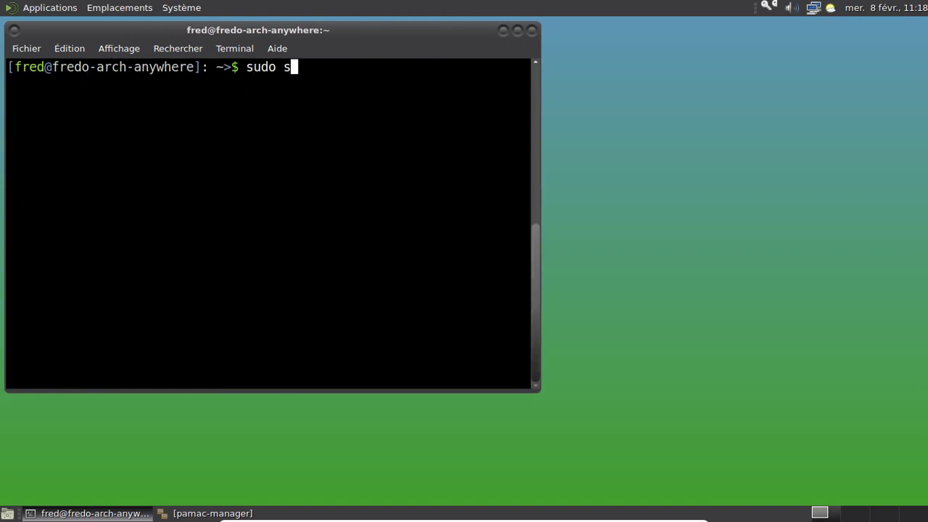
pyautogui.write('ystemctl ')
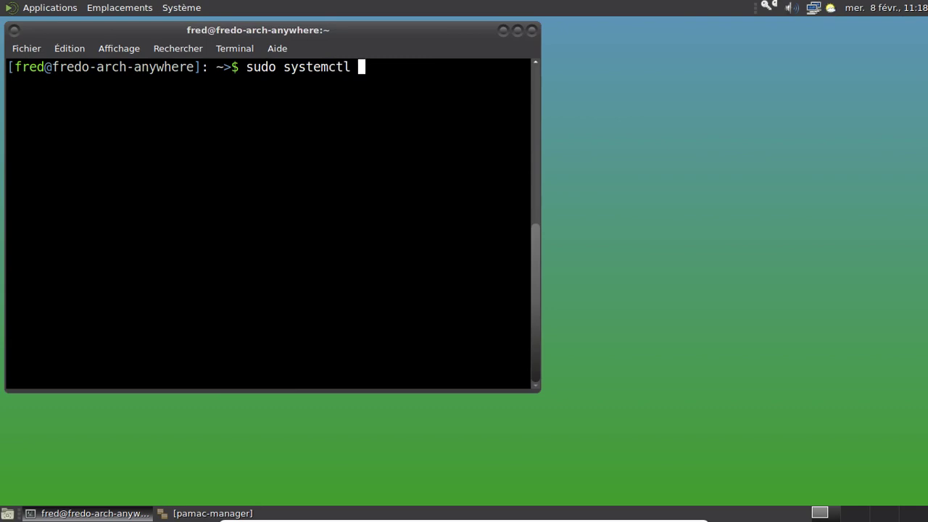
pyautogui.write('enable org.cupsd')
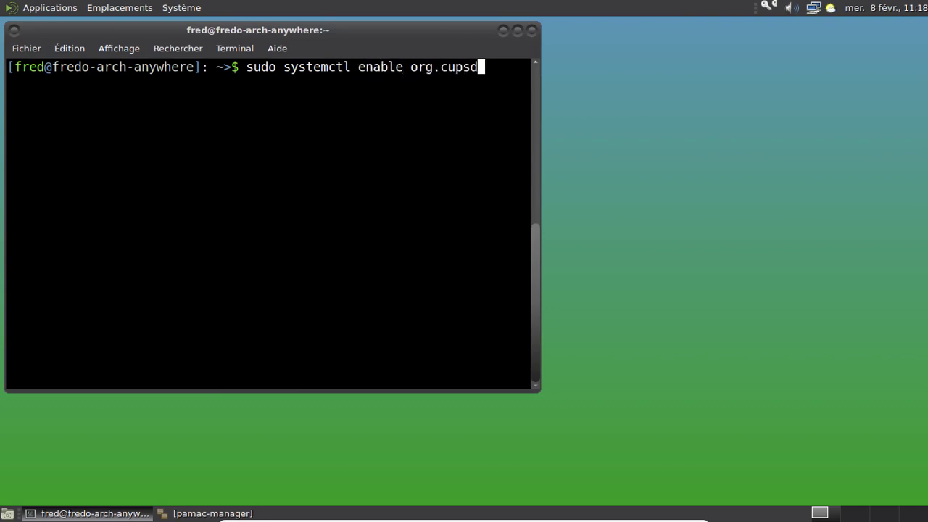
pyautogui.press('BackSpace')
pyautogui.write('.cupsd')
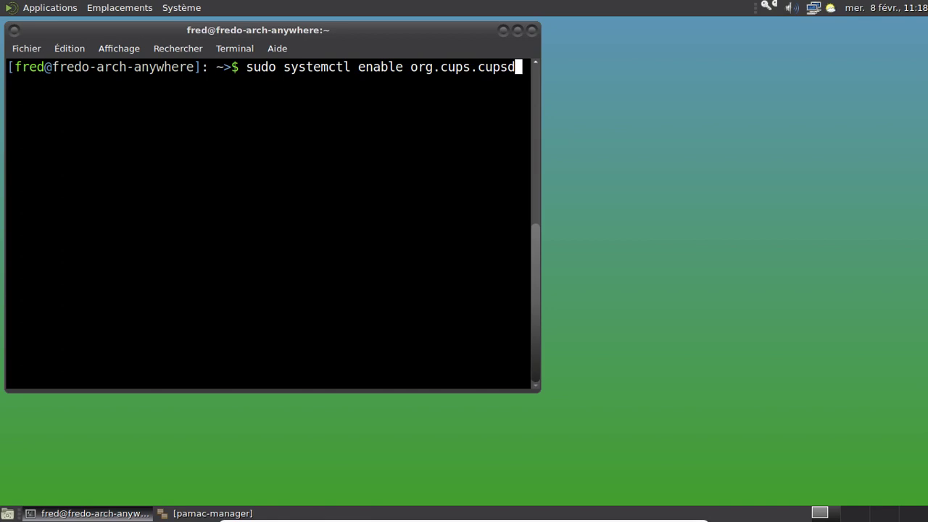
pyautogui.press('Return')
# Enable the Avahi daemon by running sudo systemctl enable avahi-daemon
pyautogui.press('Up')
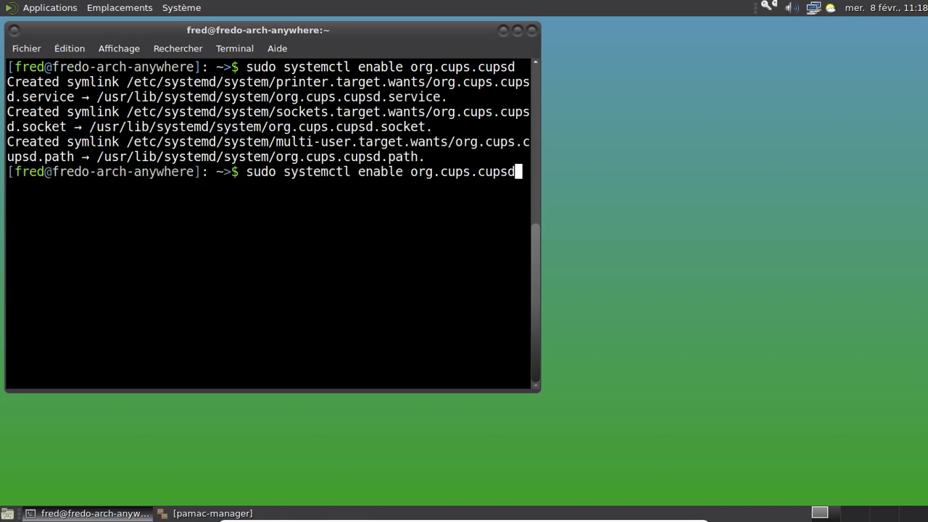
pyautogui.press('BackSpace')
pyautogui.press('BackSpace')
pyautogui.press('BackSpace')
pyautogui.press('BackSpace')
pyautogui.press('BackSpace')
pyautogui.press('BackSpace')
pyautogui.press('BackSpace')
pyautogui.press('BackSpace')
pyautogui.press('BackSpace')
pyautogui.press('BackSpace')
pyautogui.press('BackSpace')
pyautogui.press('BackSpace')
pyautogui.press('BackSpace')
pyautogui.press('BackSpace')
pyautogui.write('avahdi')
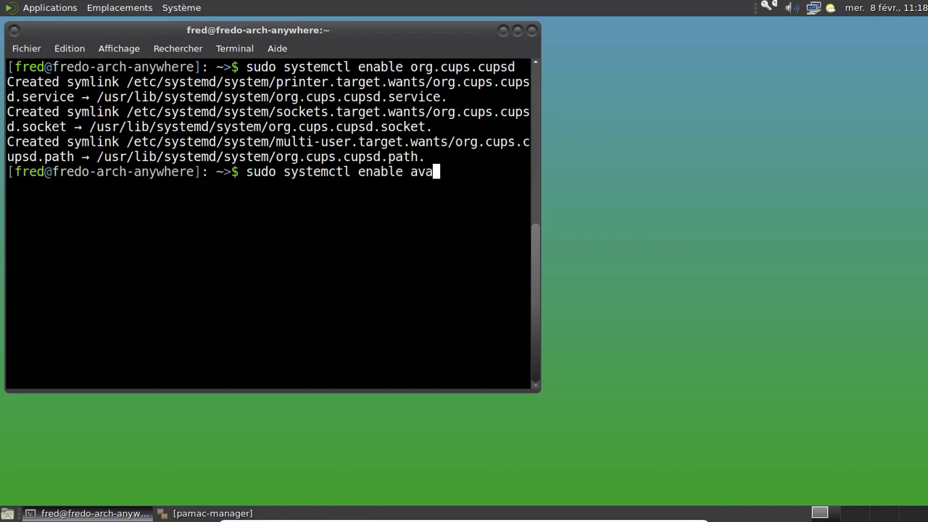
pyautogui.press('BackSpace')
pyautogui.press('BackSpace')
pyautogui.write('o')
pyautogui.press('BackSpace')
pyautogui.write('i-daemon')
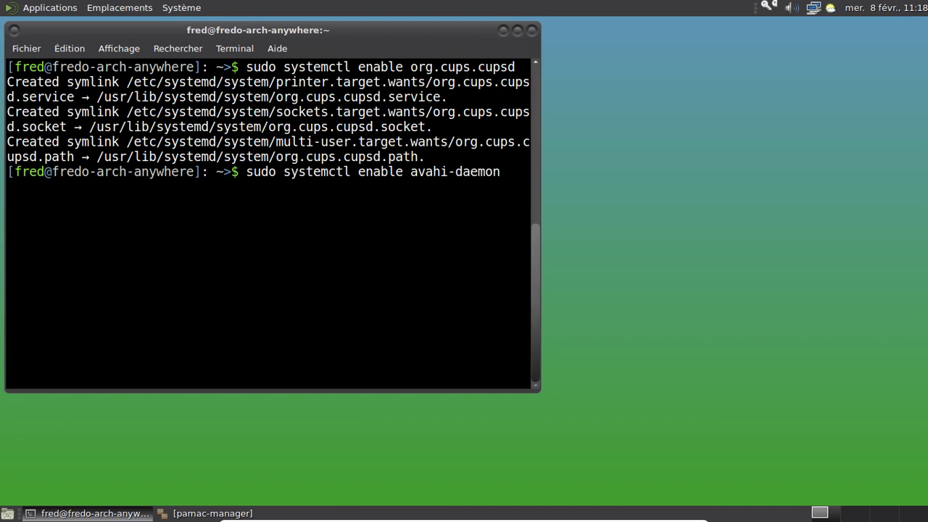
pyautogui.press('Return')
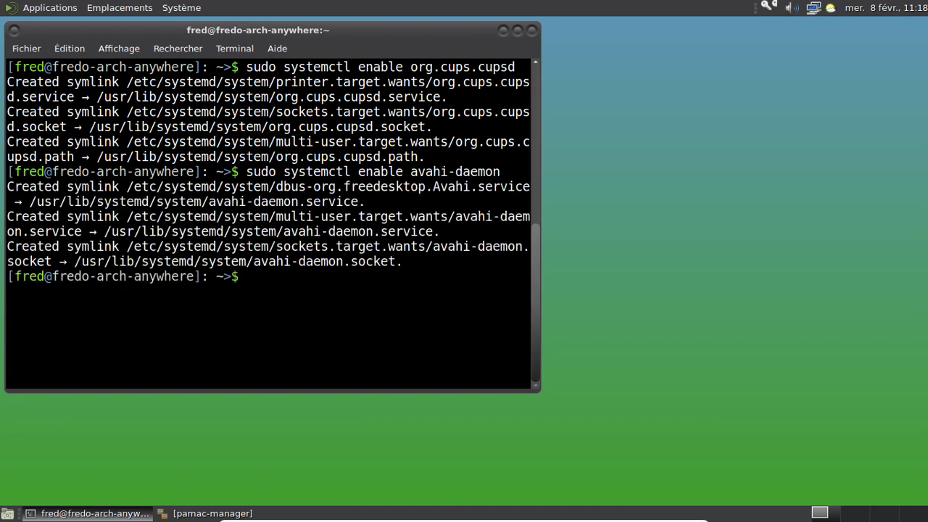
# Enable the Avahi DNS service with sudo systemctl enable avahi-dnsconfd and exit the terminal
pyautogui.press('Up')
pyautogui.press('BackSpace')
pyautogui.press('BackSpace')
pyautogui.press('BackSpace')
pyautogui.press('BackSpace')
pyautogui.press('BackSpace')
pyautogui.write('nsdcon')
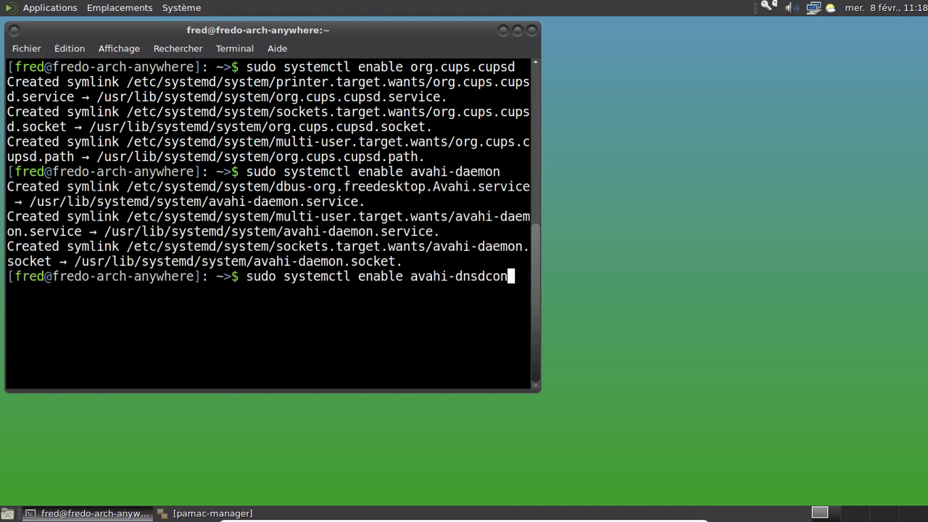
pyautogui.press('BackSpace')
pyautogui.press('BackSpace')
pyautogui.press('BackSpace')
pyautogui.press('BackSpace')
pyautogui.write('confd')
pyautogui.press('Return')
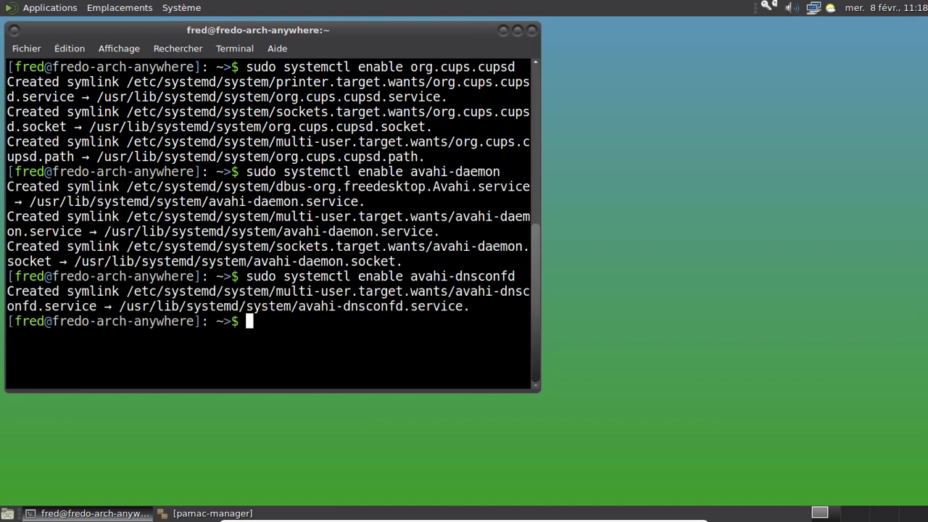
pyautogui.write('exit')
pyautogui.press('Return')
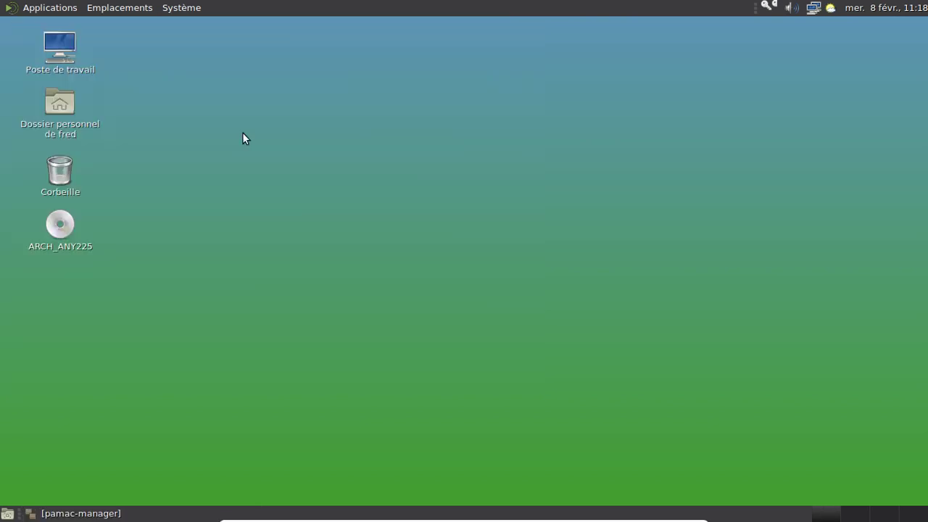
# Launch the Caja file manager, browse the network location and close the window
pyautogui.click(48, 7)
pyautogui.moveTo(70, 128)
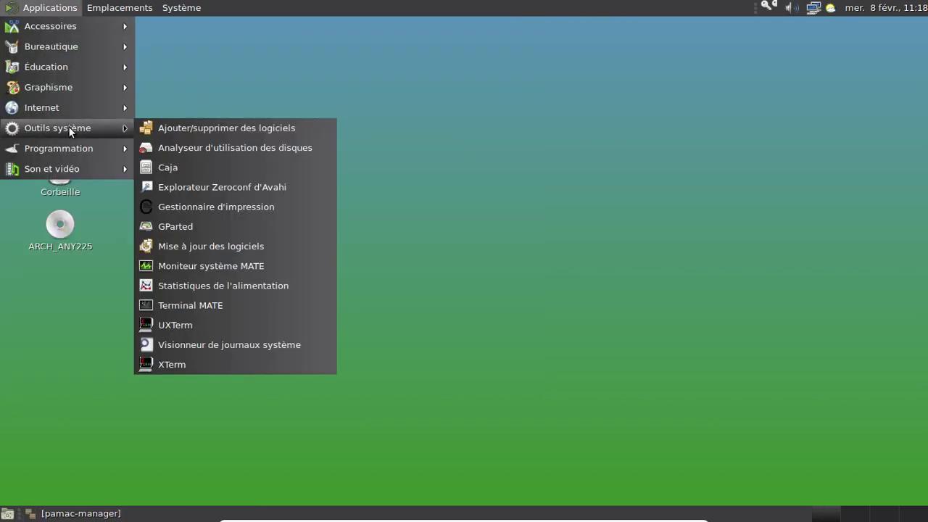
pyautogui.click(161, 166)
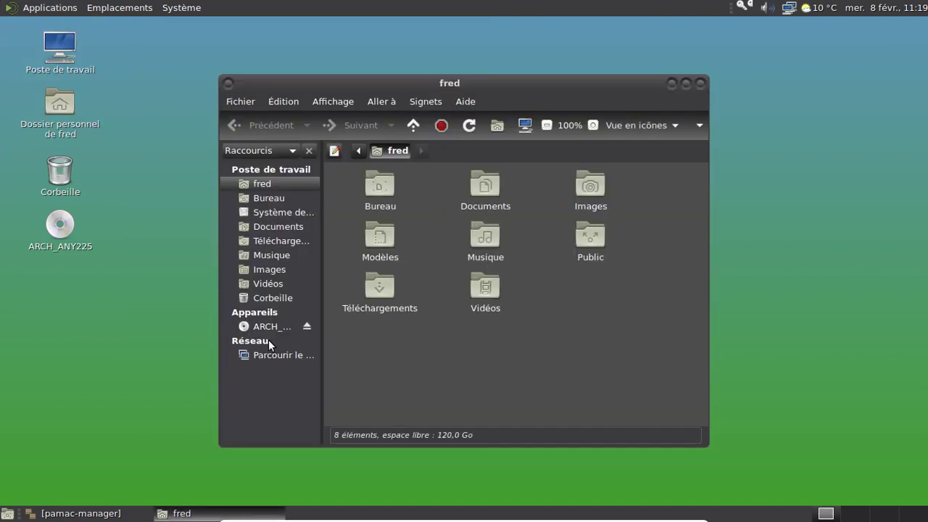
pyautogui.click(263, 357)
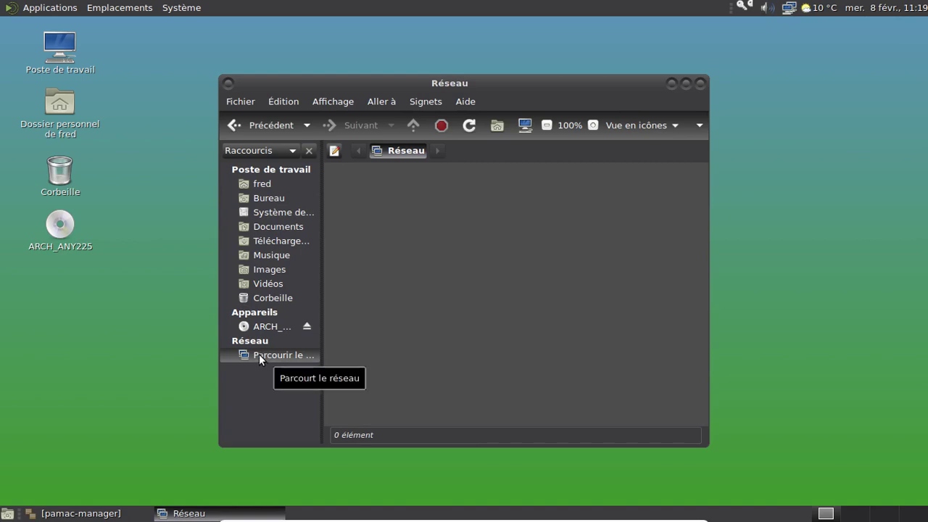
pyautogui.click(701, 83)
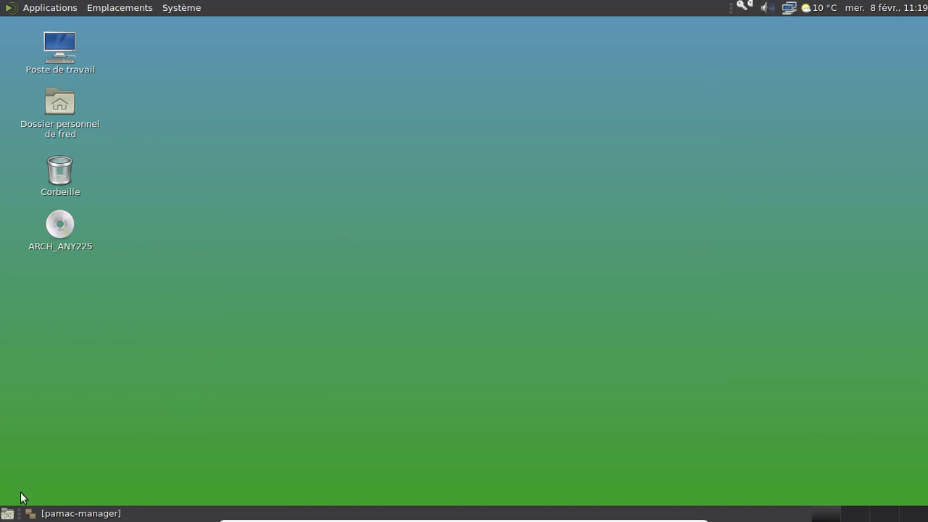
# Restore the package manager, search for smb and mark the gvfs-smb package for installation
pyautogui.click(47, 513)
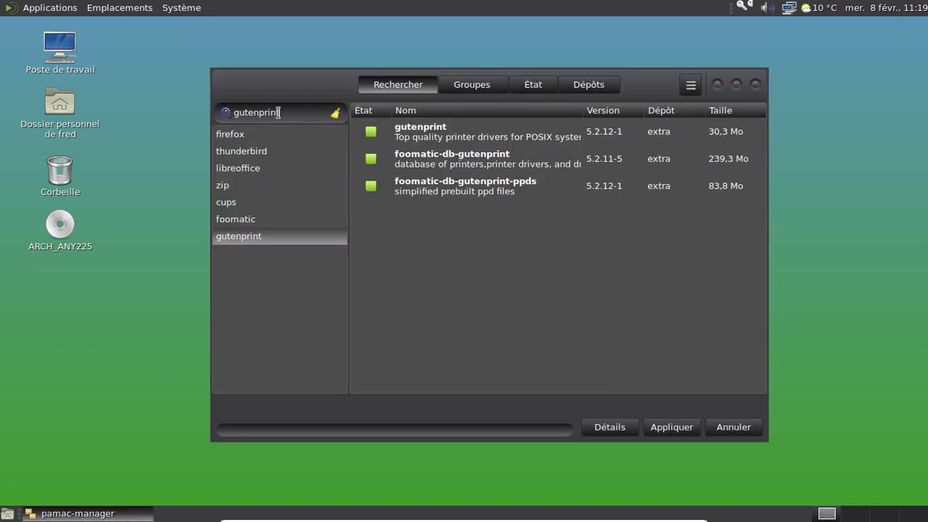
pyautogui.moveTo(283, 113); pyautogui.dragTo(207, 110)
pyautogui.write('smb')
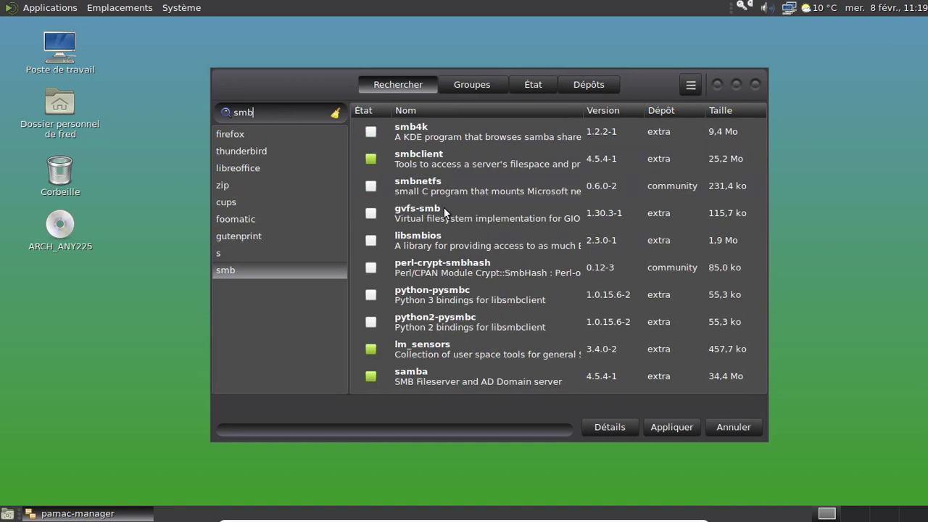
pyautogui.click(368, 215)
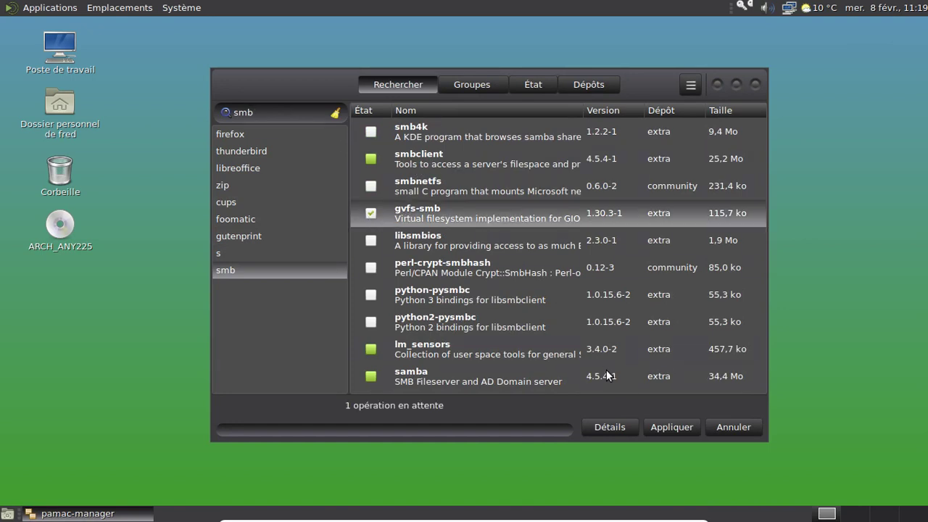
# Search the packages for mtp and mark gvfs-mtp for installation
pyautogui.doubleClick(229, 111)
pyautogui.write('mtp')
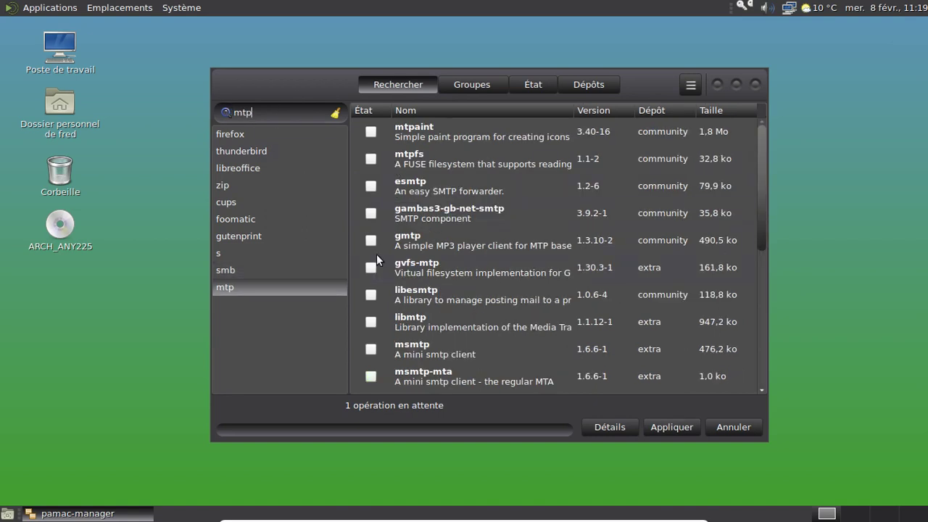
pyautogui.click(371, 268)
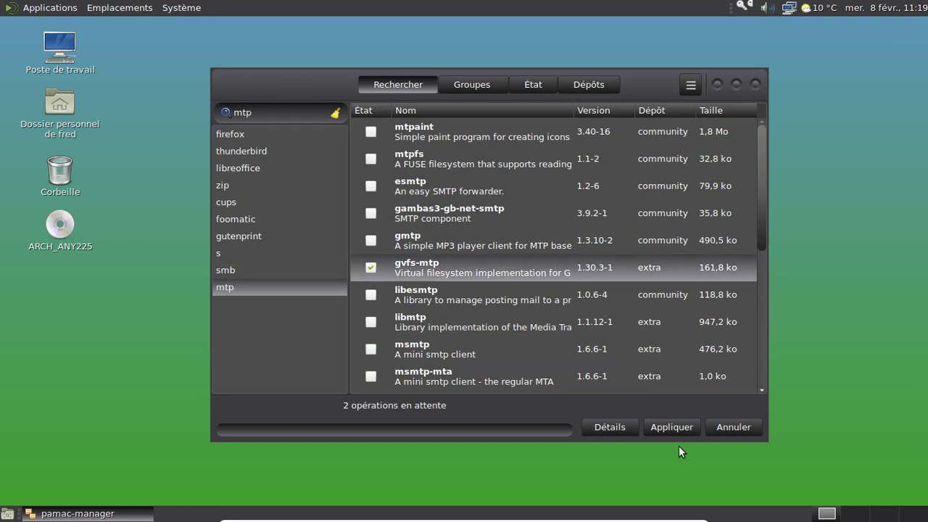
# Apply the pending installations, validate the transaction summary and close the package manager
pyautogui.click(675, 426)
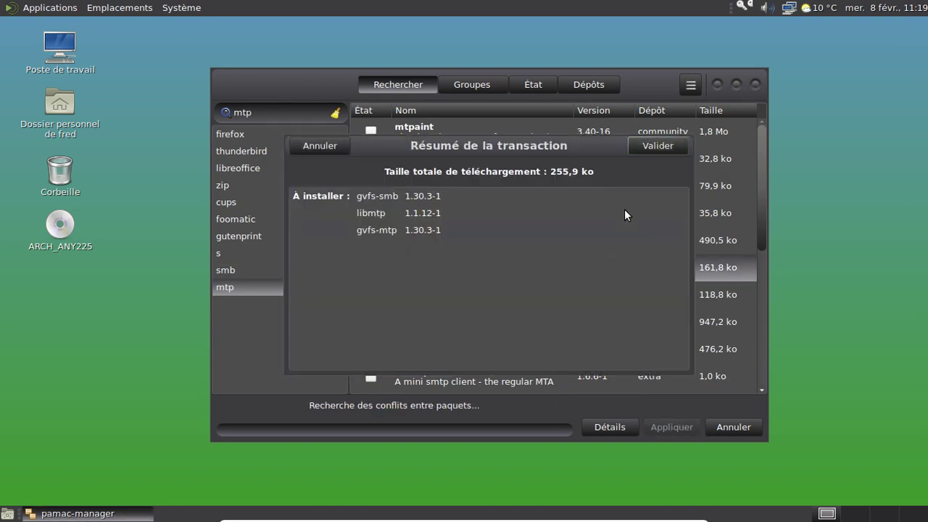
pyautogui.click(649, 145)
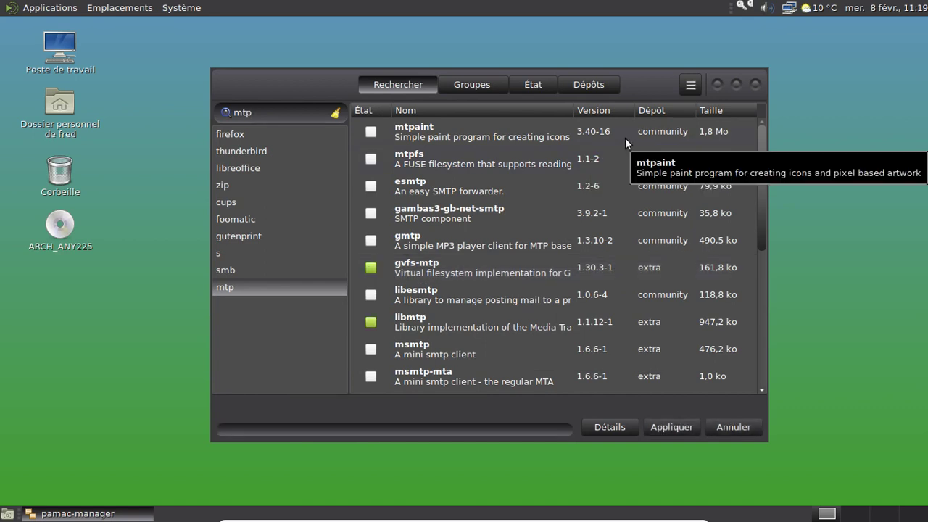
pyautogui.click(754, 84)
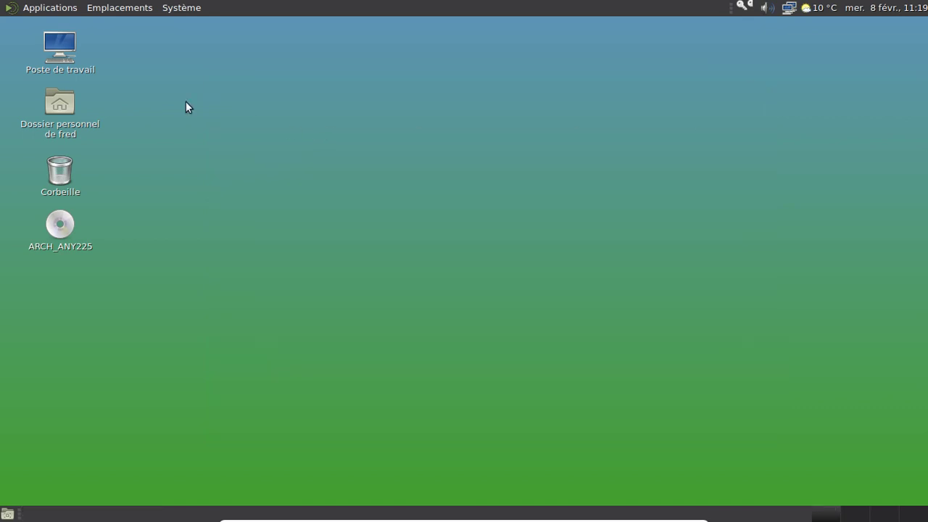
# Open the home folder, browse the network location and close the file manager window
pyautogui.doubleClick(61, 100)
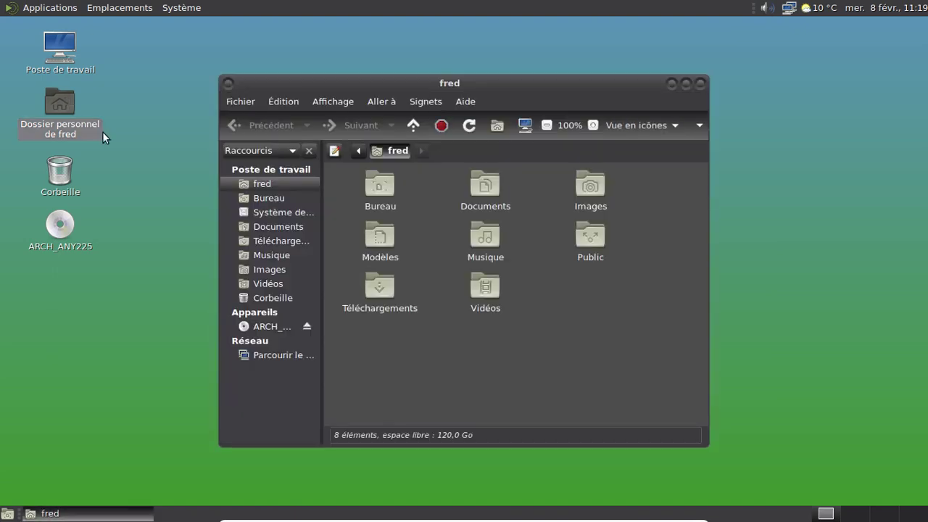
pyautogui.click(274, 354)
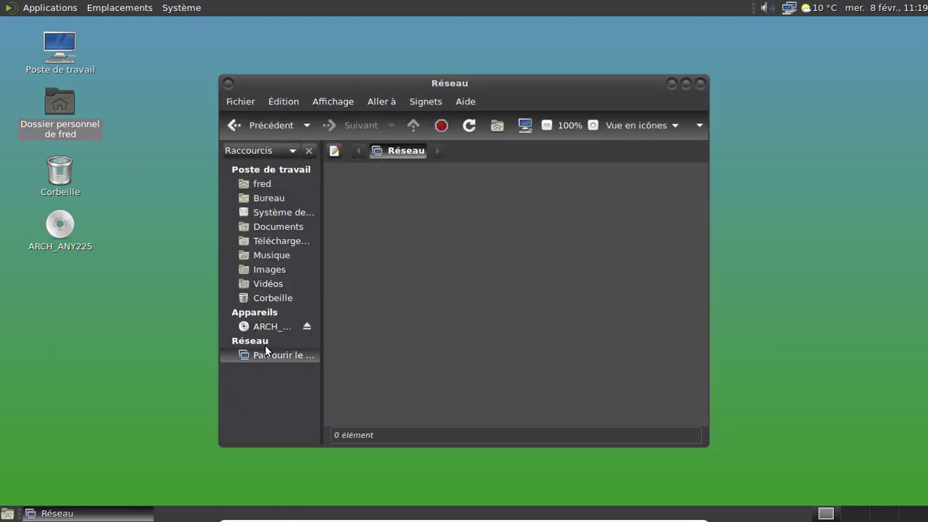
pyautogui.click(701, 84)
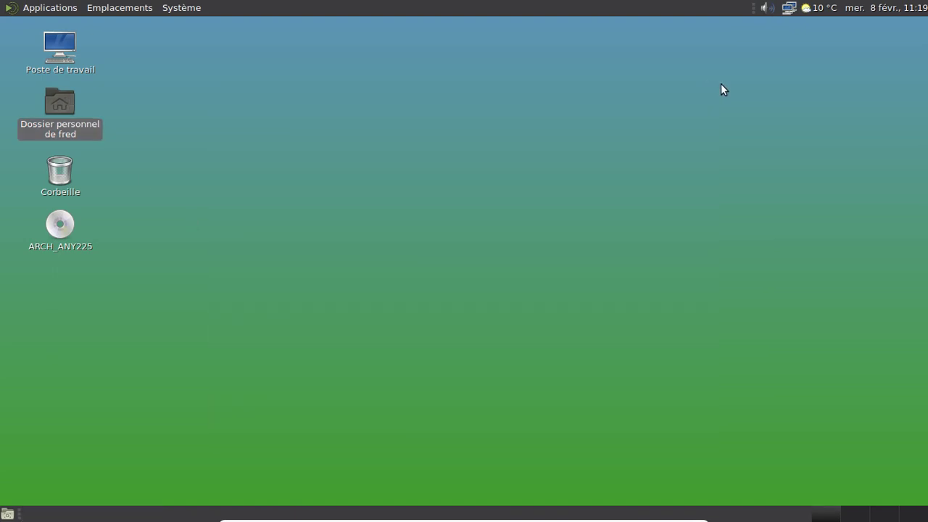
# Log out of the session, log back in with the account password and dismiss the connection notification
pyautogui.click(174, 7)
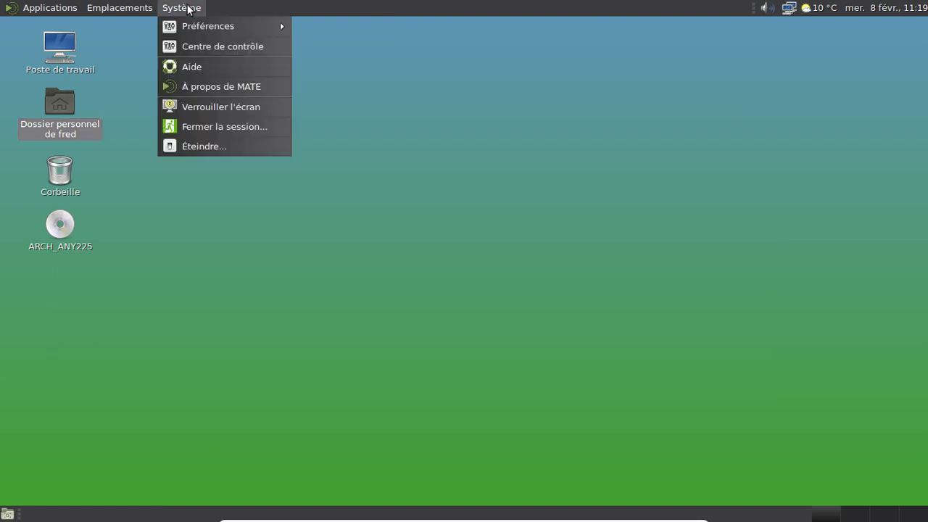
pyautogui.click(220, 126)
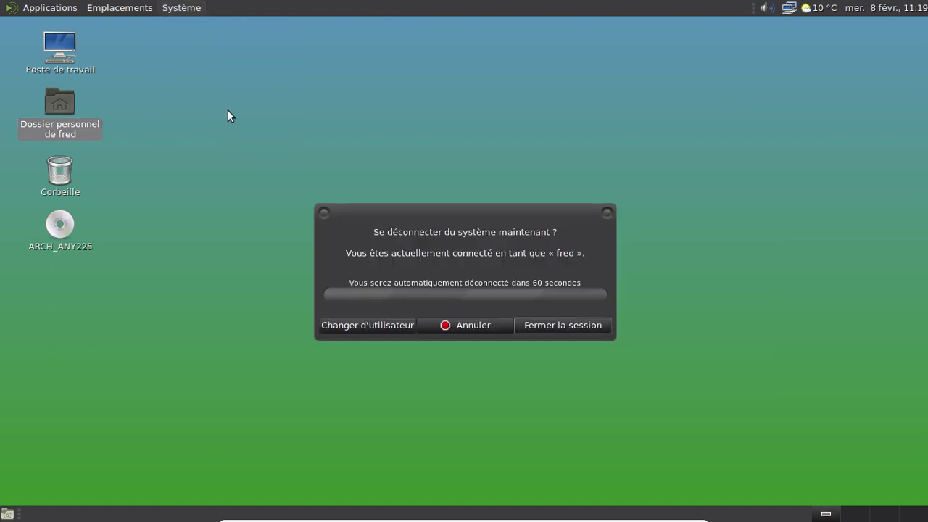
pyautogui.click(575, 327)
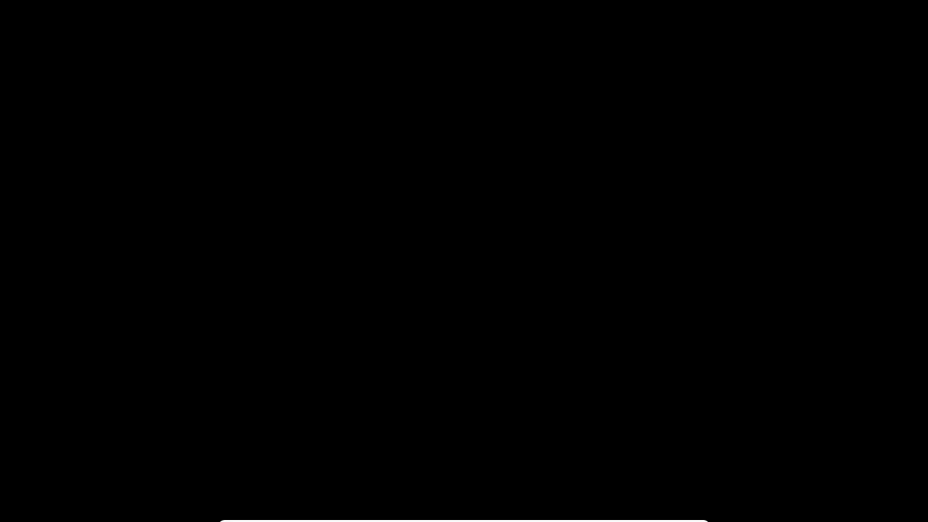
pyautogui.write('••••')
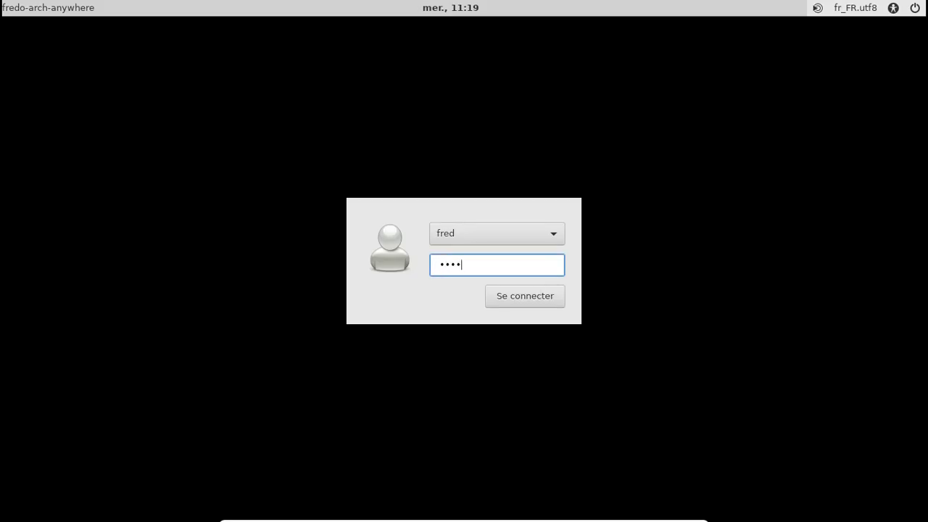
pyautogui.write('••••')
pyautogui.press('Return')
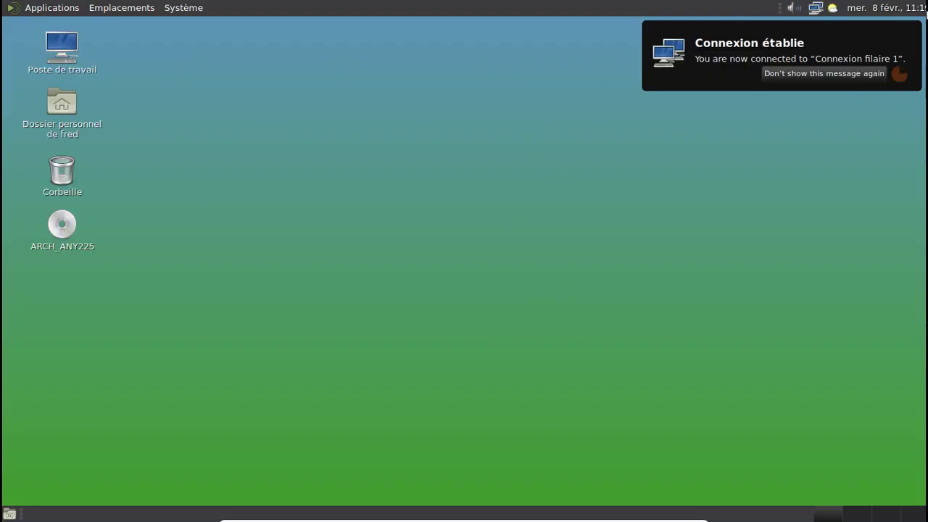
pyautogui.click(910, 28)
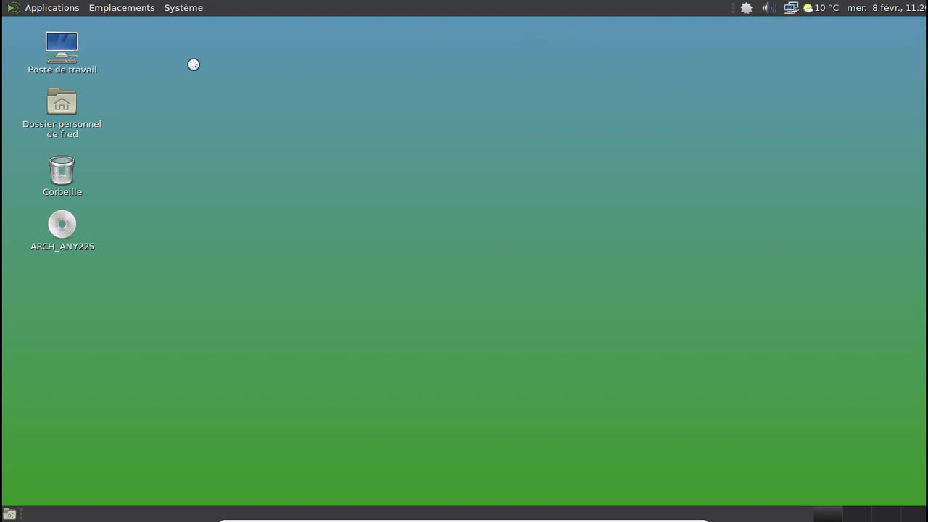
# Check the network location again from the home folder, then close the file manager
pyautogui.click(63, 122)
pyautogui.doubleClick(63, 121)
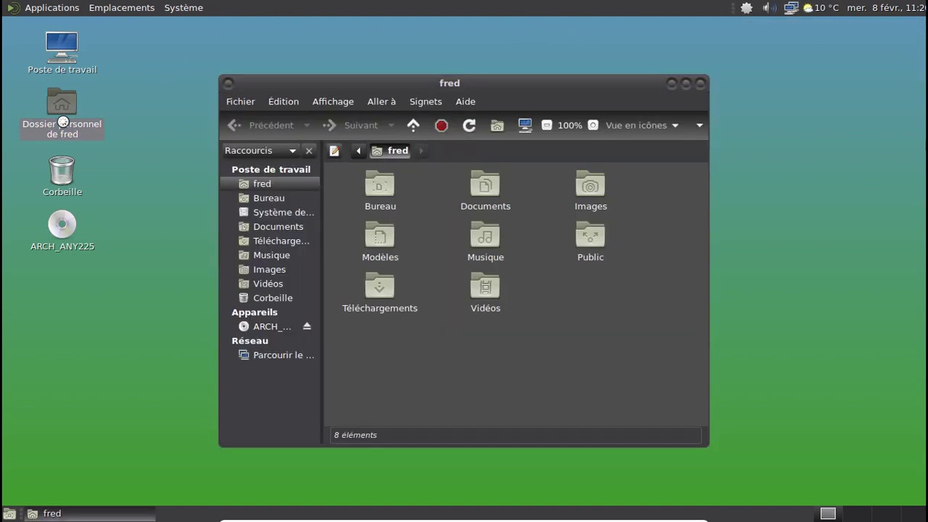
pyautogui.click(265, 354)
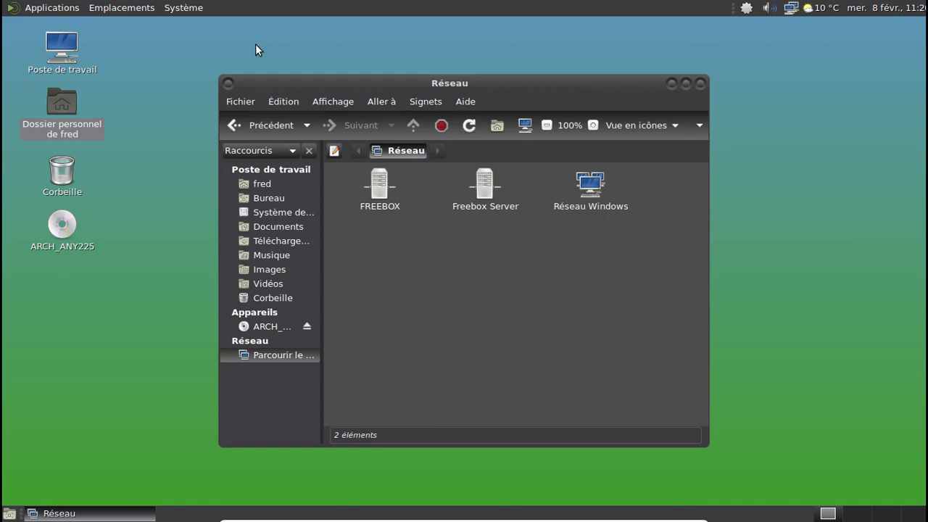
pyautogui.click(700, 83)
pyautogui.click(407, 135)
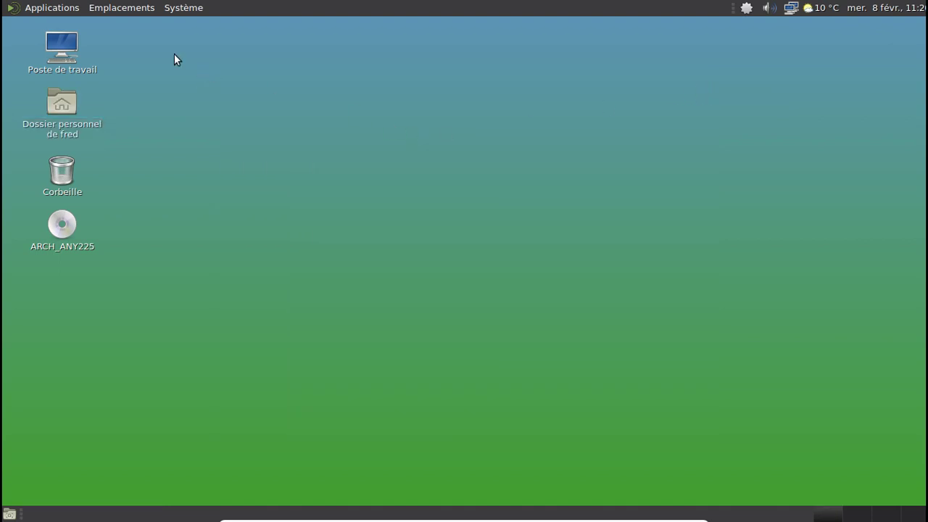
# Launch GParted by authenticating with the password, examine the partitions of /dev/sda and close it
pyautogui.click(60, 8)
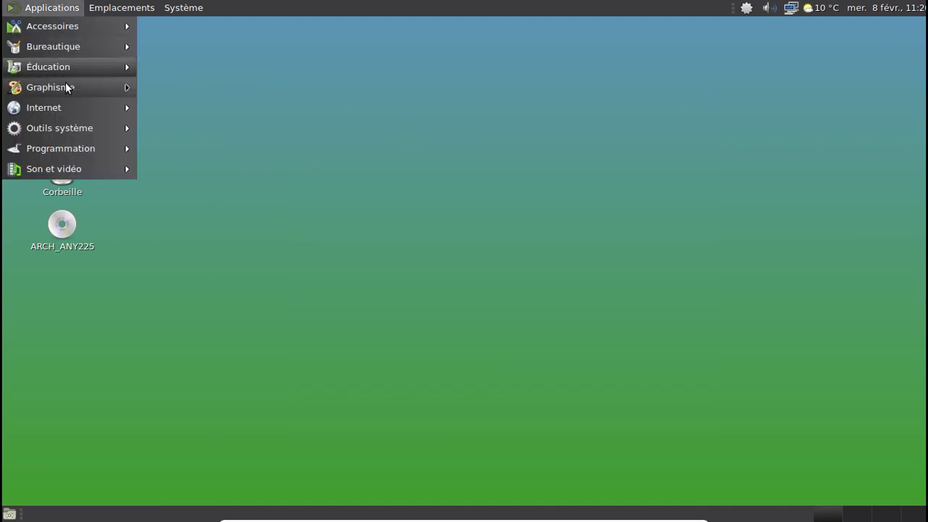
pyautogui.moveTo(67, 127)
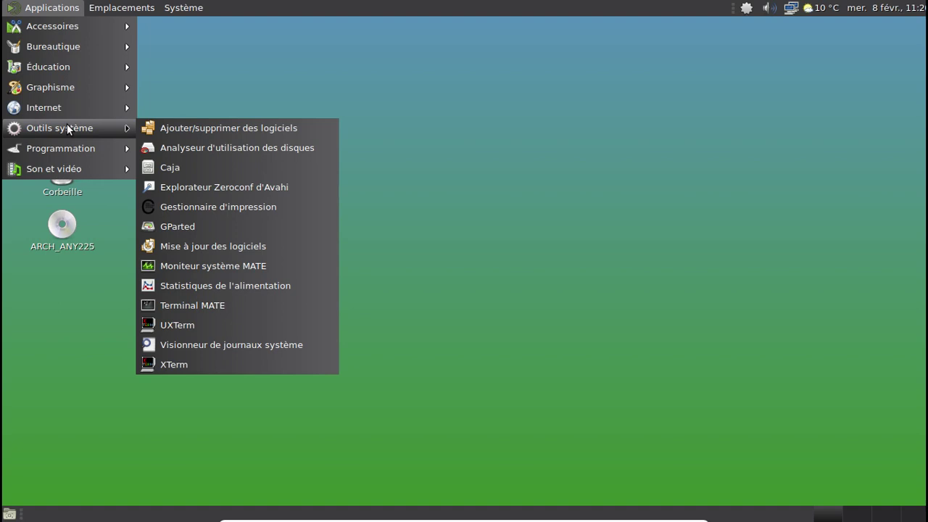
pyautogui.click(177, 232)
pyautogui.write('ab')
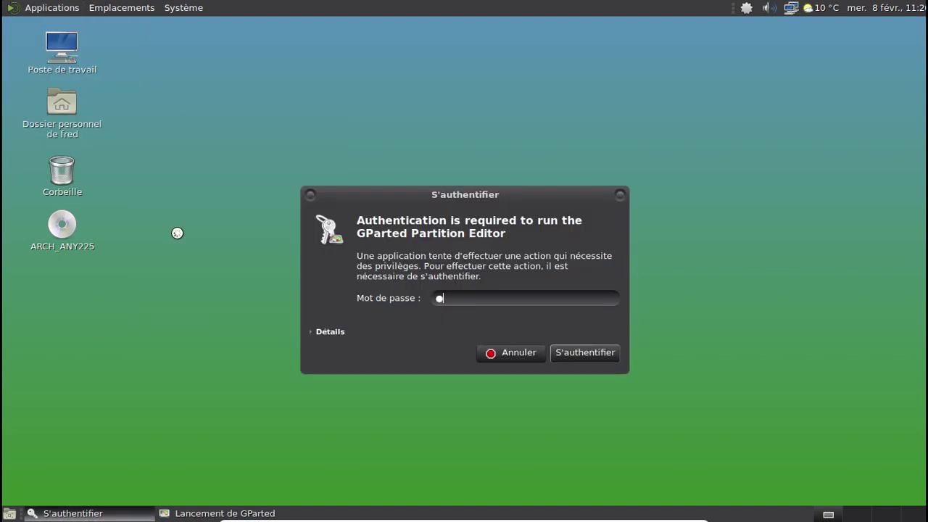
pyautogui.press('BackSpace')
pyautogui.press('BackSpace')
pyautogui.write('*********')
pyautogui.press('Return')
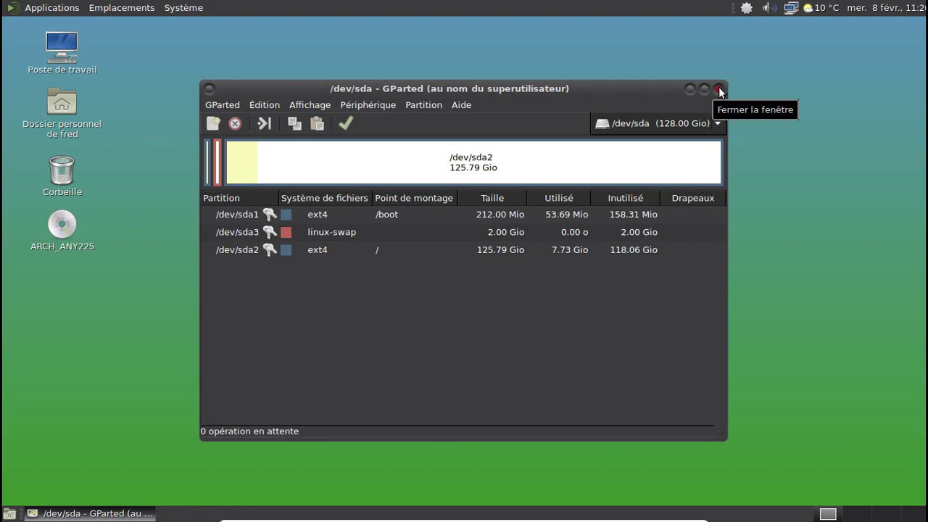
pyautogui.click(719, 88)
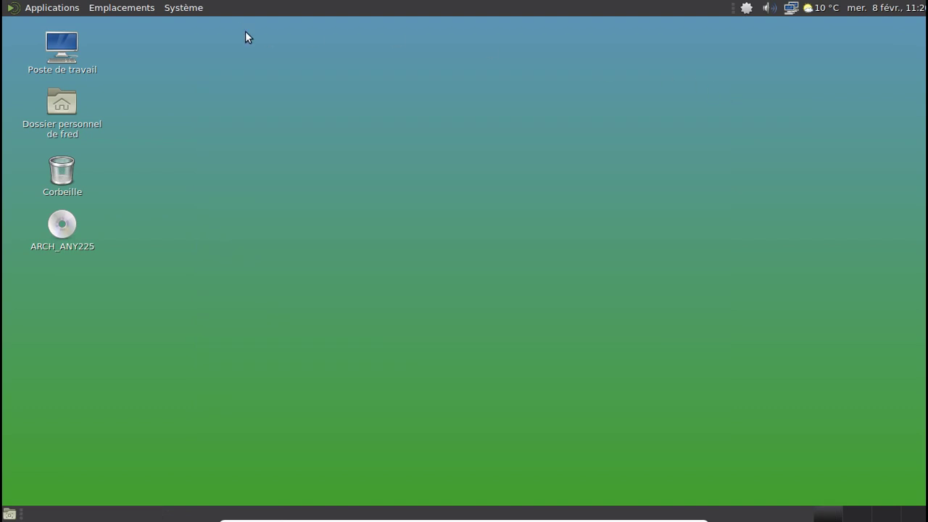
pyautogui.click(54, 8)
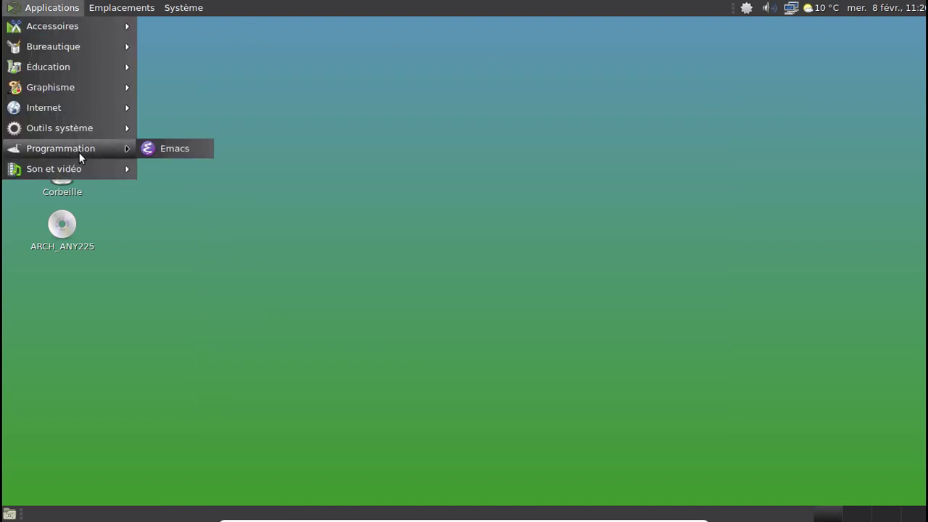
pyautogui.moveTo(78, 163)
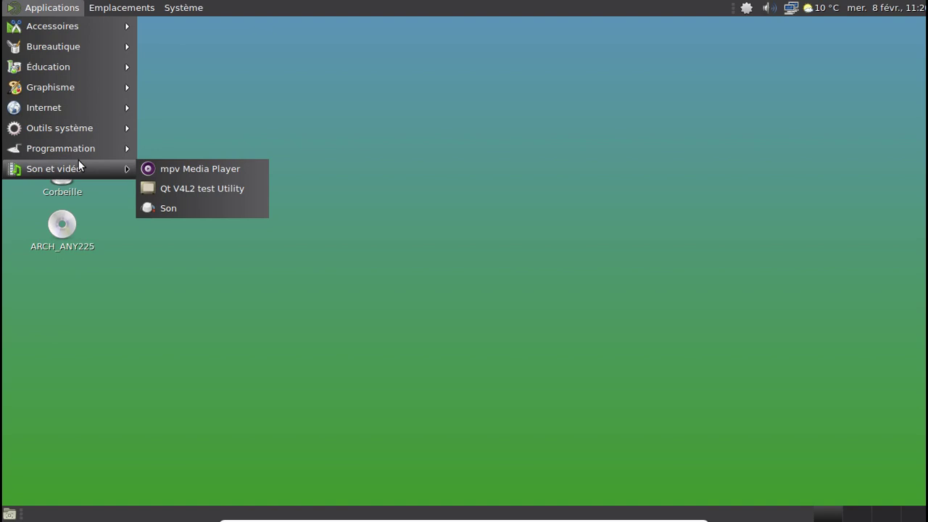
pyautogui.click(350, 121)
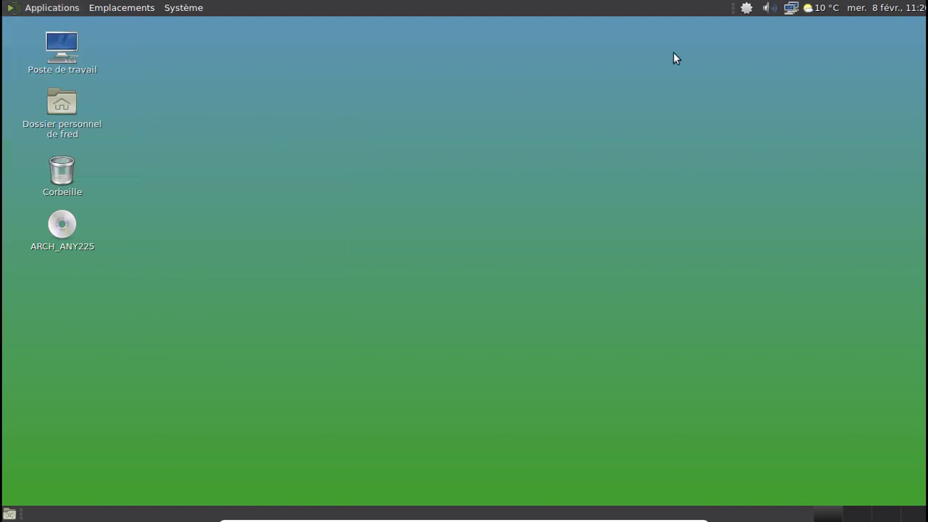
# Open the package manager, search for quodlibet and mark the quodlibet package for installation
pyautogui.click(742, 10)
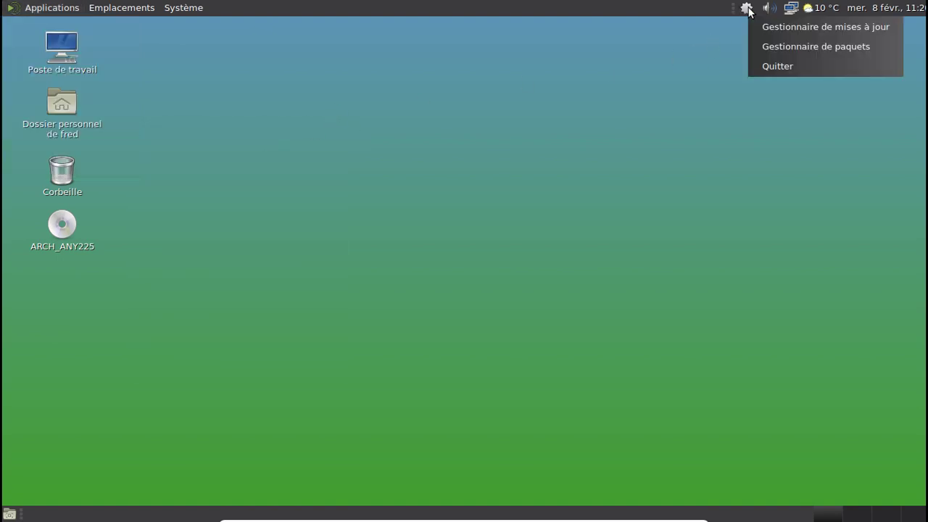
pyautogui.click(771, 45)
pyautogui.write('quo')
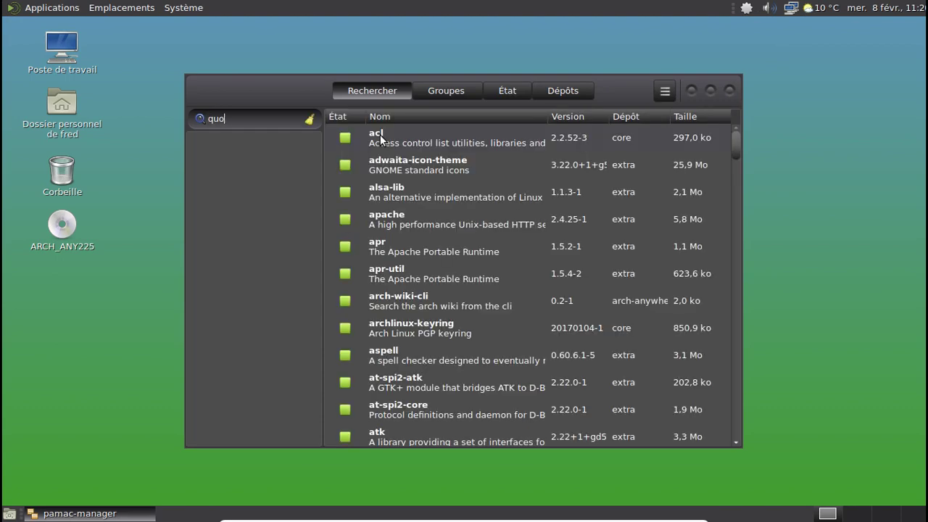
pyautogui.write('dlibet')
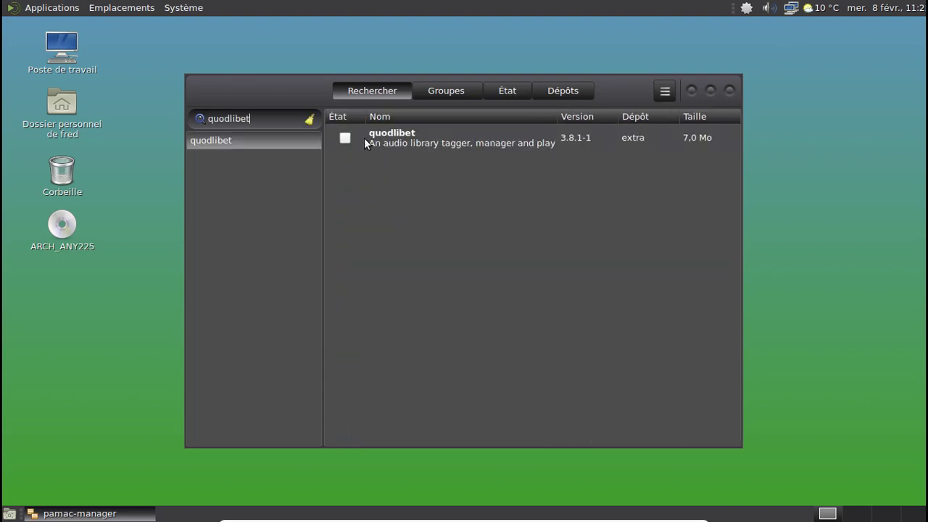
pyautogui.click(344, 138)
# Apply the quodlibet installation, validate the transaction summary and authenticate with the password
pyautogui.click(647, 435)
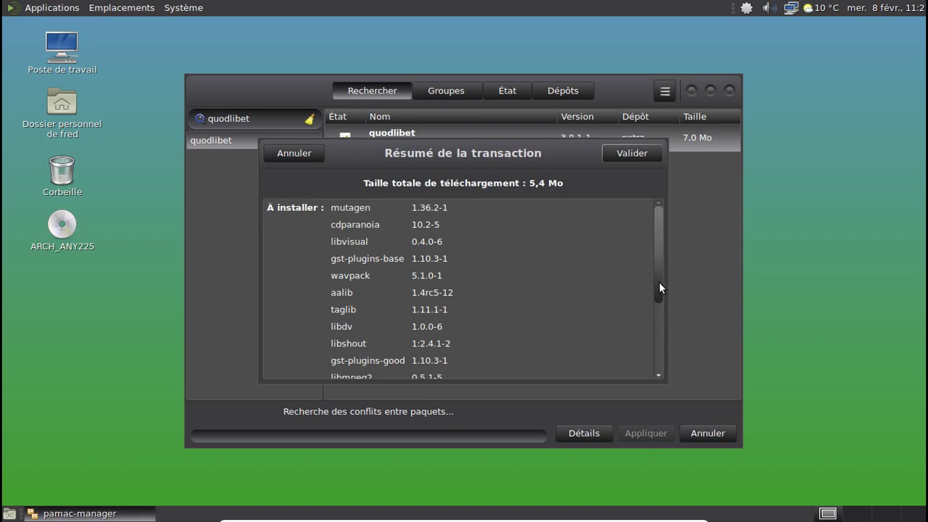
pyautogui.moveTo(659, 282); pyautogui.dragTo(652, 196)
pyautogui.click(630, 155)
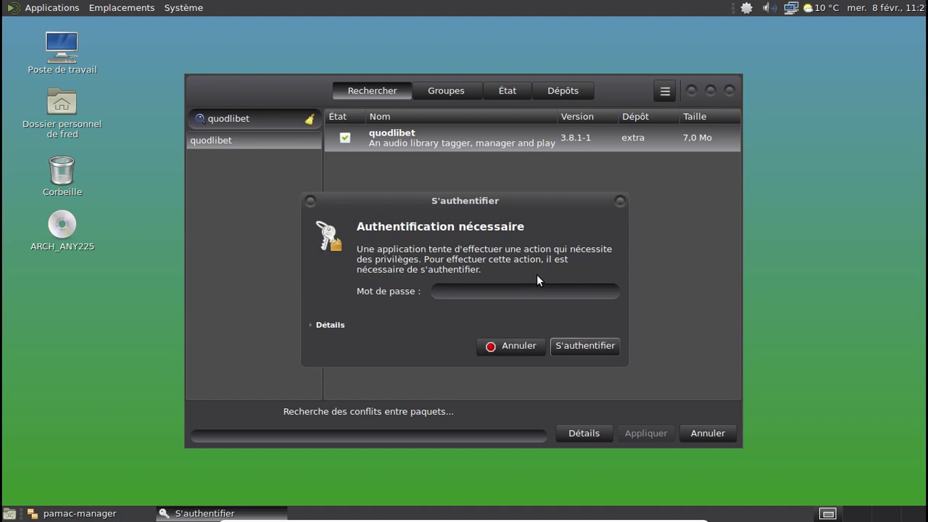
pyautogui.write('********')
pyautogui.press('Return')
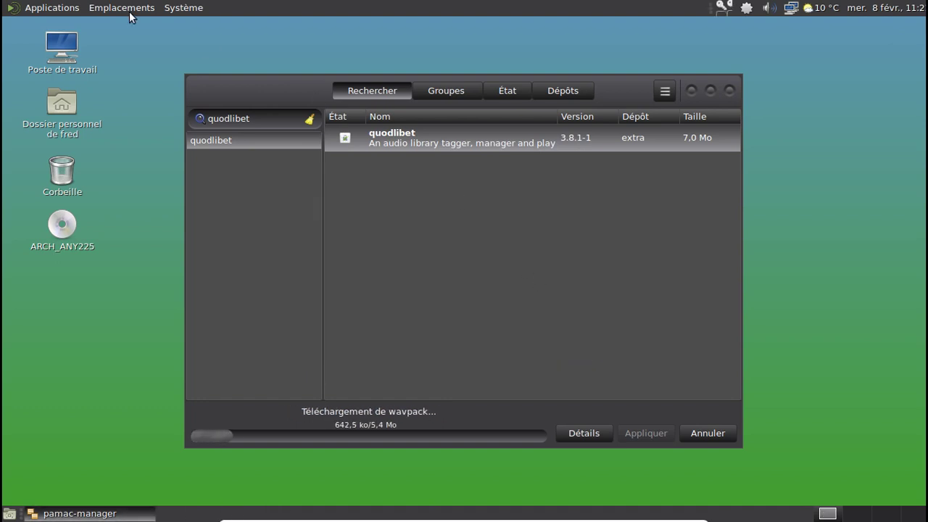
# Launch the Firefox browser and close the package manager once quodlibet is installed
pyautogui.click(62, 11)
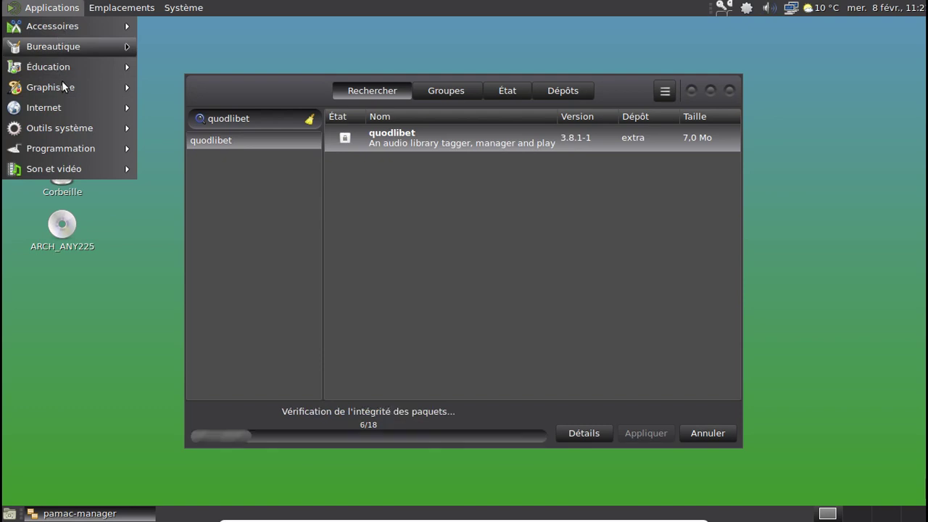
pyautogui.moveTo(61, 102)
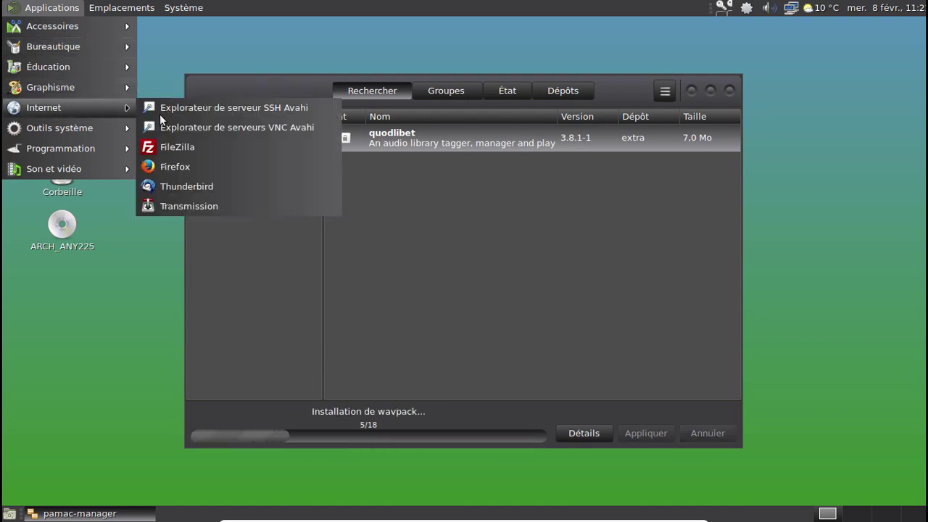
pyautogui.click(175, 171)
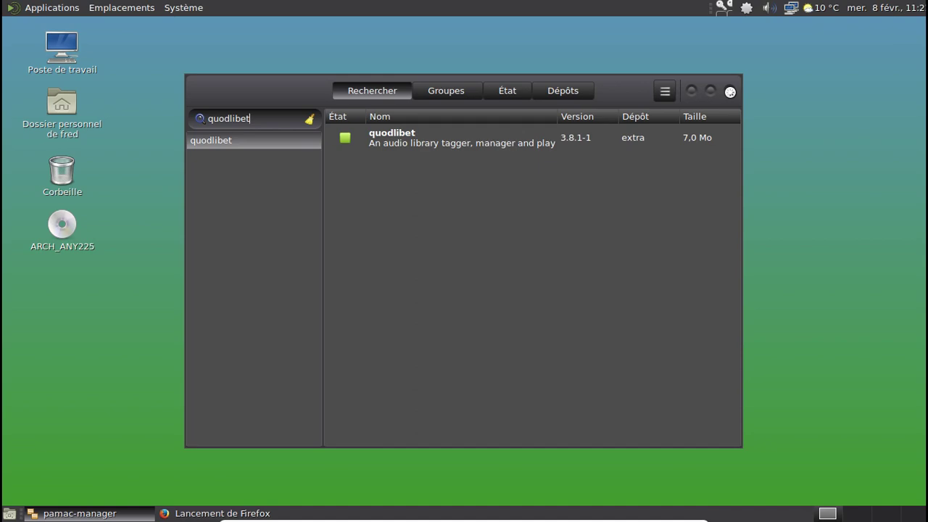
pyautogui.click(729, 91)
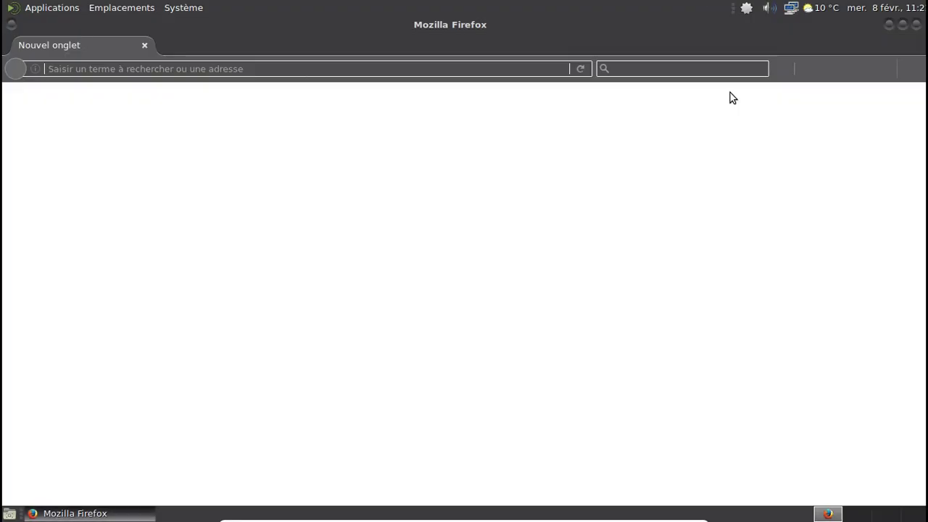
pyautogui.click(872, 7)
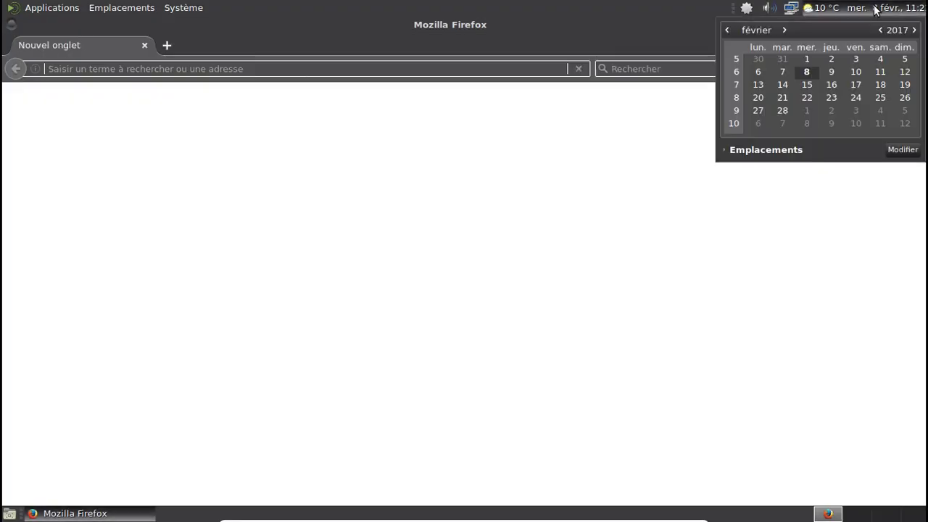
pyautogui.click(870, 8)
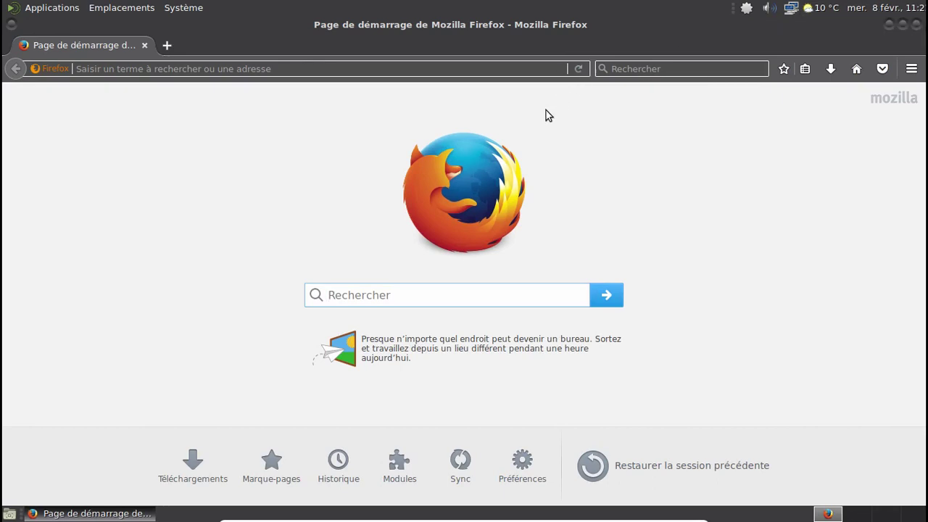
# Open the website altermusique.org in the browser
pyautogui.click(373, 66)
pyautogui.write('altermi')
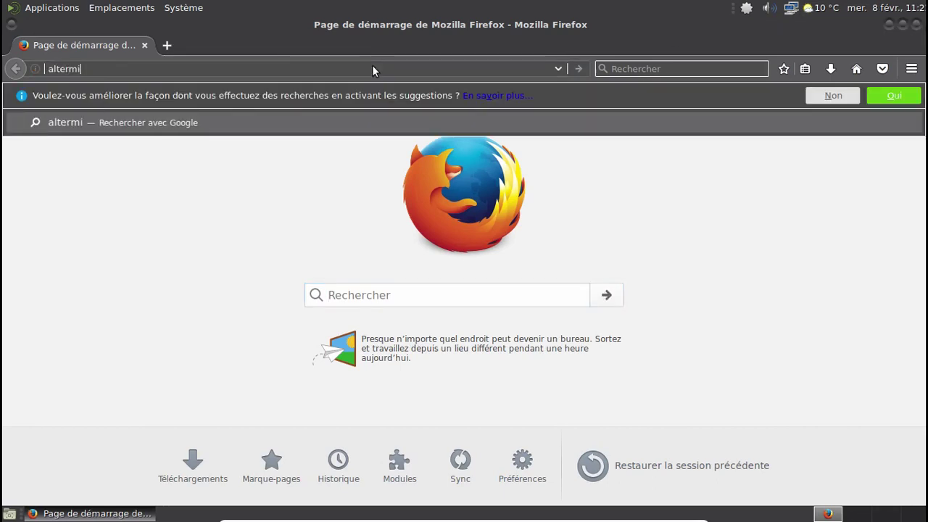
pyautogui.press('BackSpace')
pyautogui.write('usique')
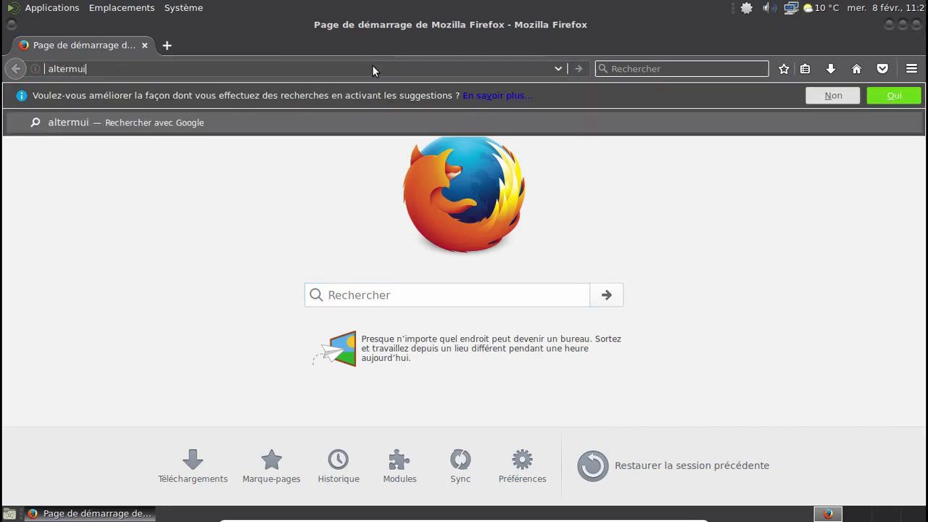
pyautogui.write('.org')
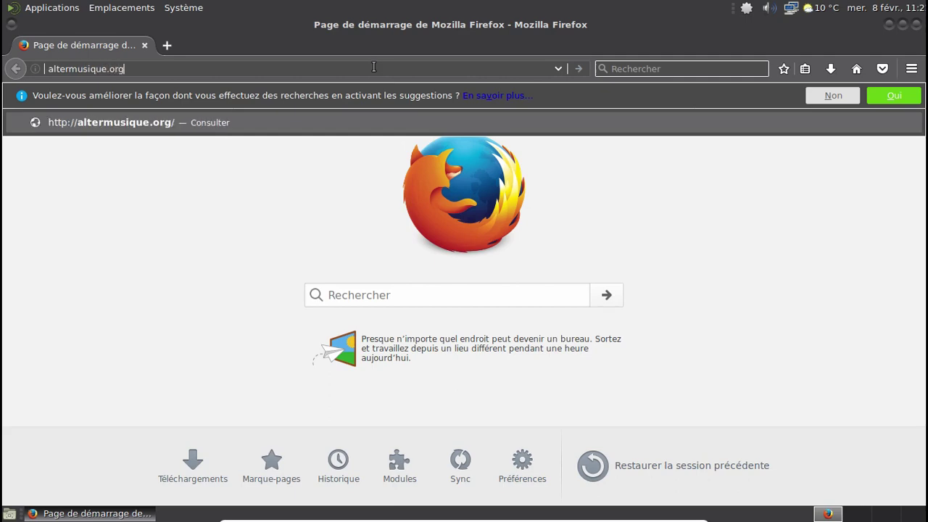
pyautogui.press('Return')
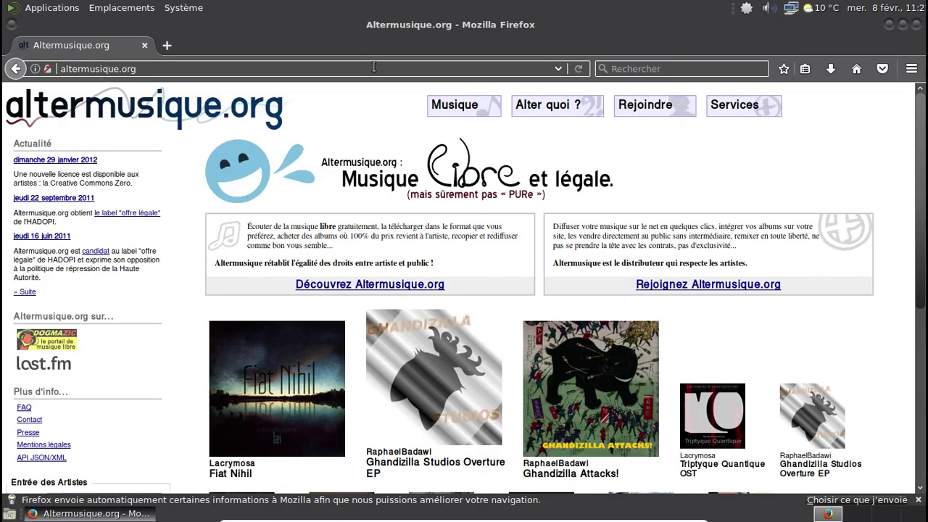
# Browse the albums on the home page and open In Limbo's album Somnebuleux
pyautogui.scroll(-1, 687, 273)
pyautogui.scroll(-6, 687, 274)
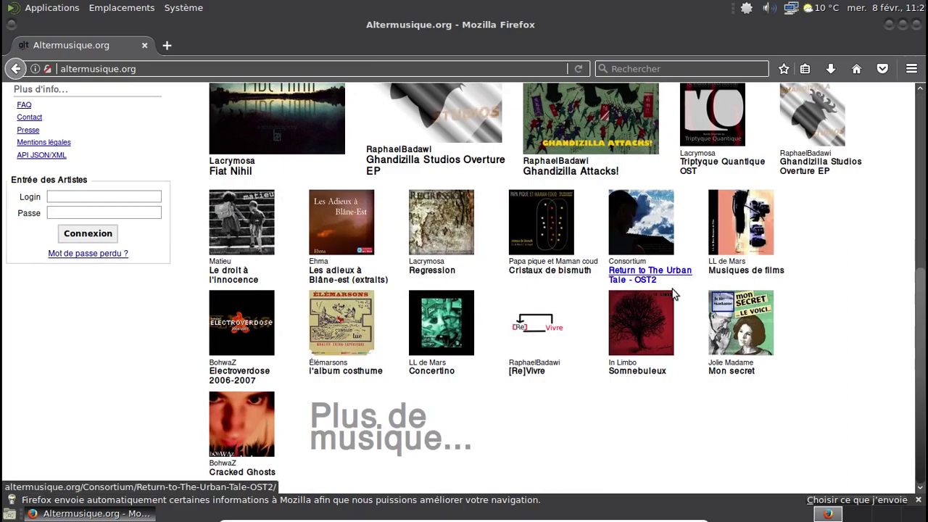
pyautogui.click(642, 332)
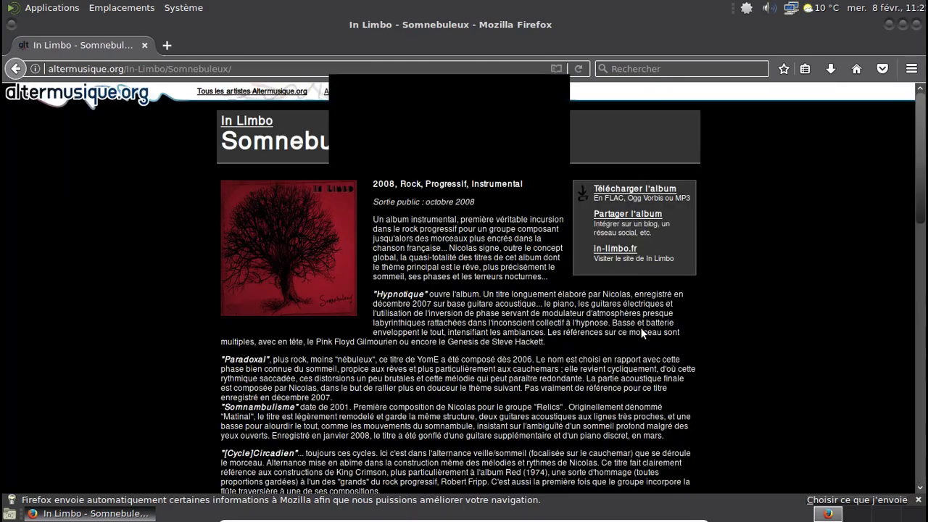
pyautogui.click(776, 191)
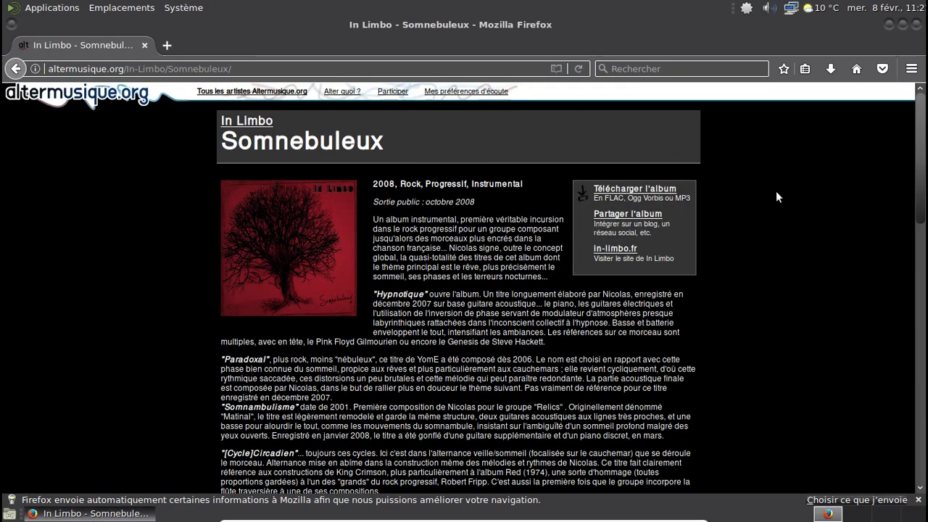
# Download the complete album as low-quality 192kbps MP3, always saving this file type, and minimize the browser once the download is done
pyautogui.scroll(-14, 777, 192)
pyautogui.scroll(-5, 778, 192)
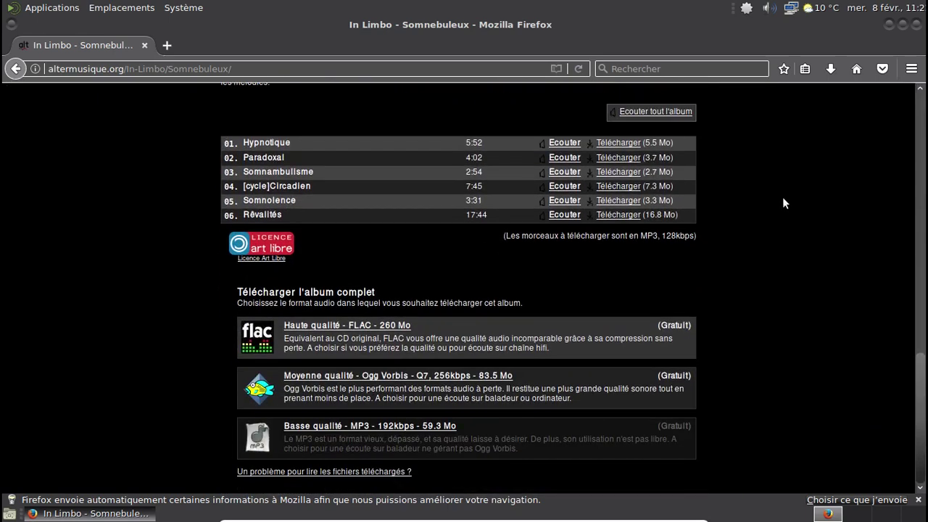
pyautogui.click(437, 428)
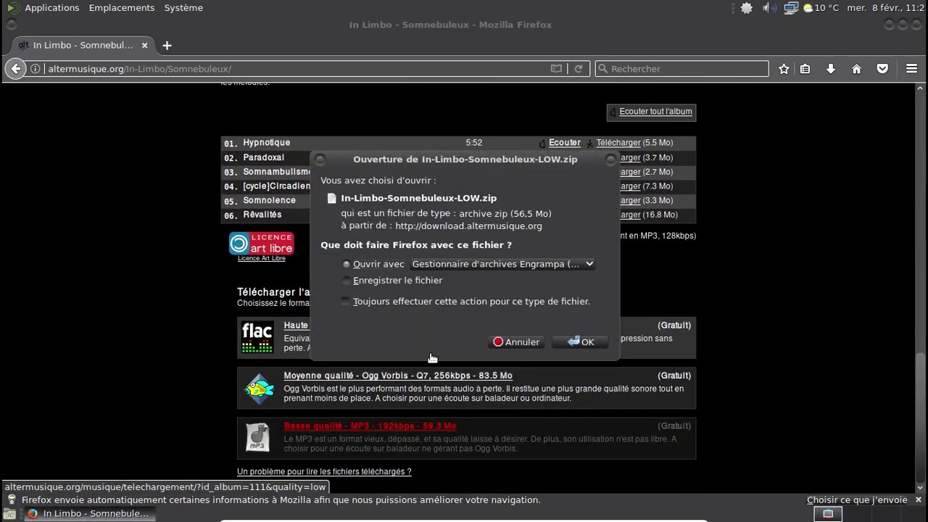
pyautogui.click(404, 281)
pyautogui.click(407, 301)
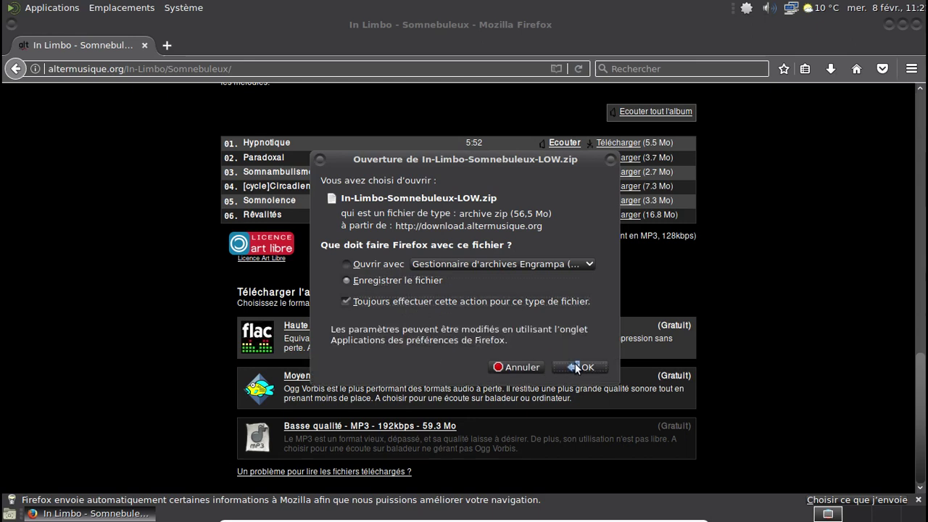
pyautogui.click(572, 364)
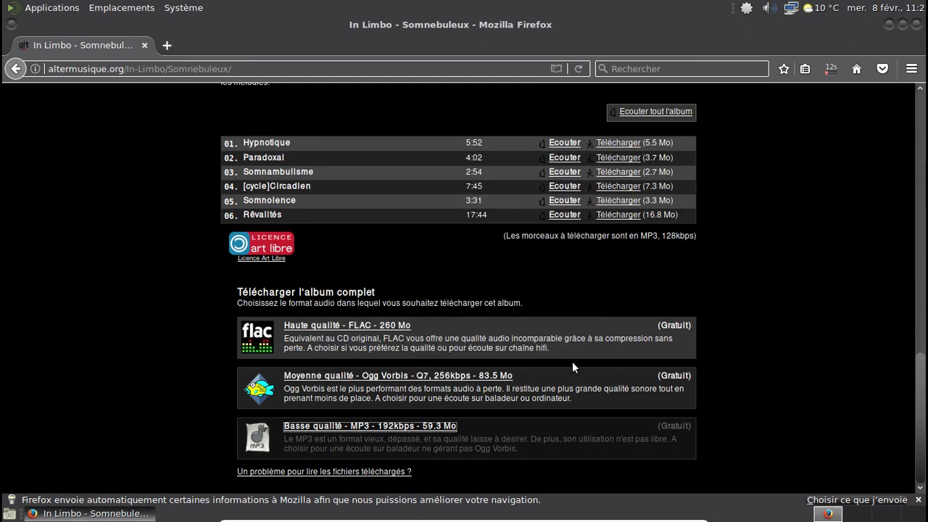
pyautogui.click(757, 280)
pyautogui.click(889, 25)
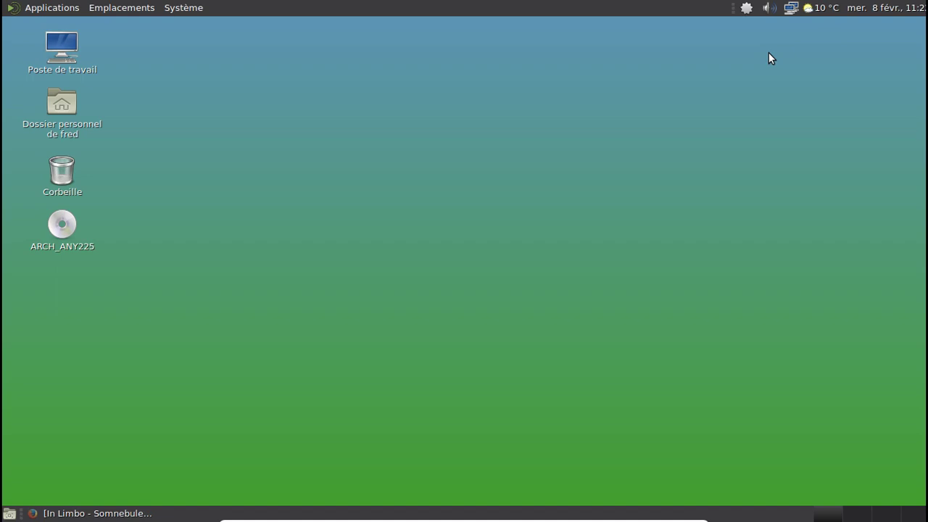
pyautogui.click(182, 6)
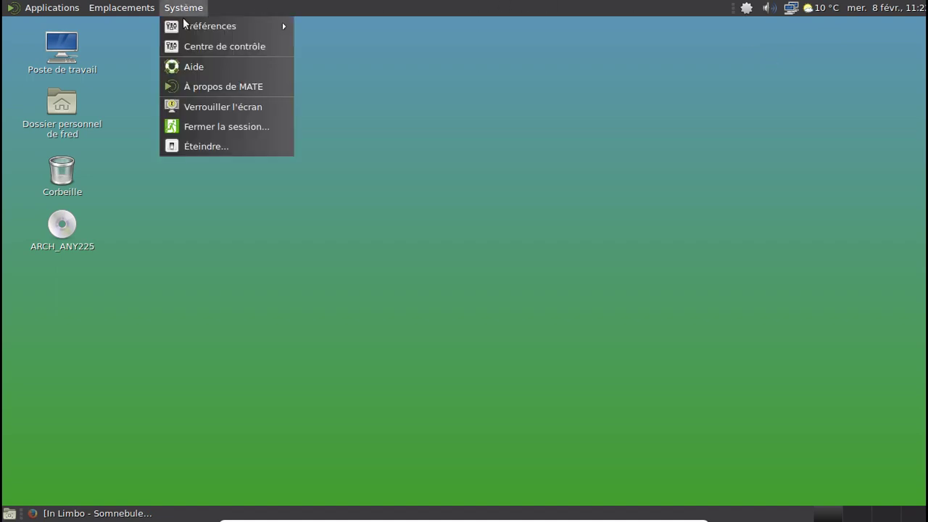
pyautogui.moveTo(190, 27)
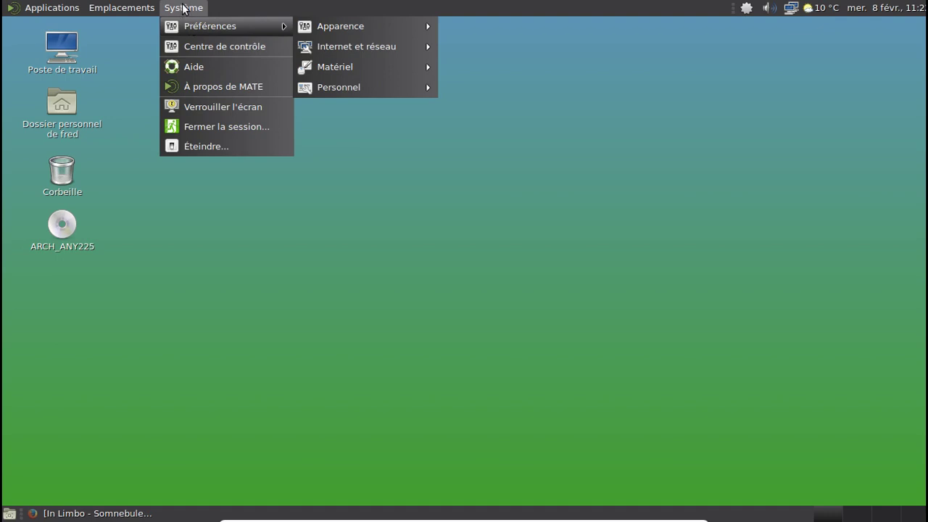
pyautogui.click(183, 7)
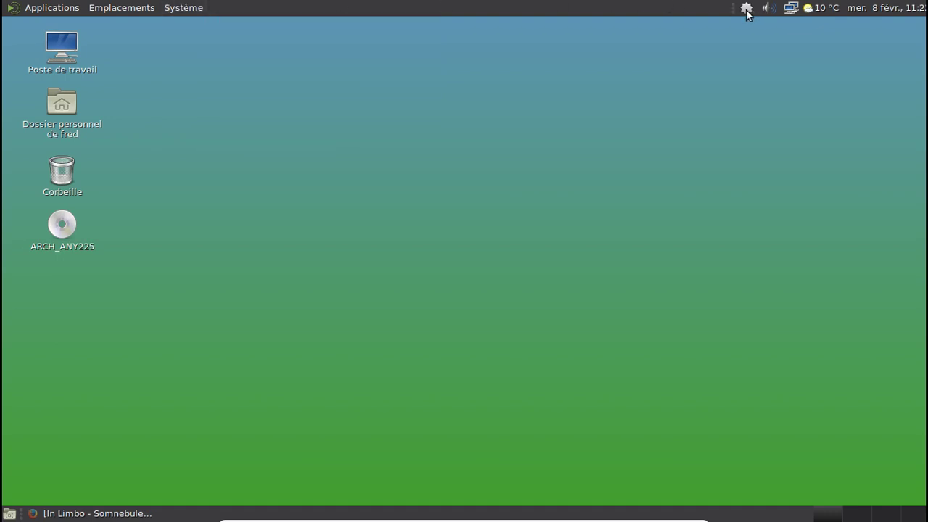
pyautogui.moveTo(747, 13)
pyautogui.click(134, 11)
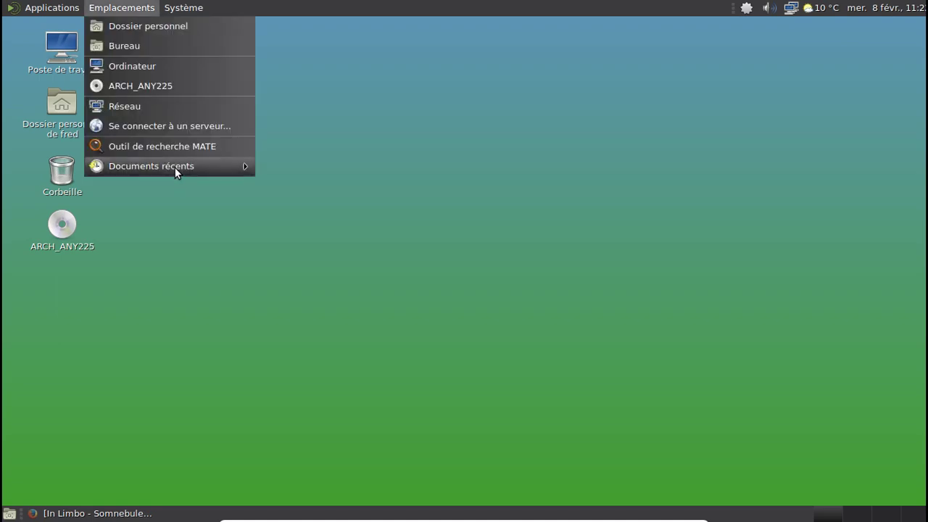
pyautogui.moveTo(175, 167)
pyautogui.click(315, 186)
pyautogui.click(568, 313)
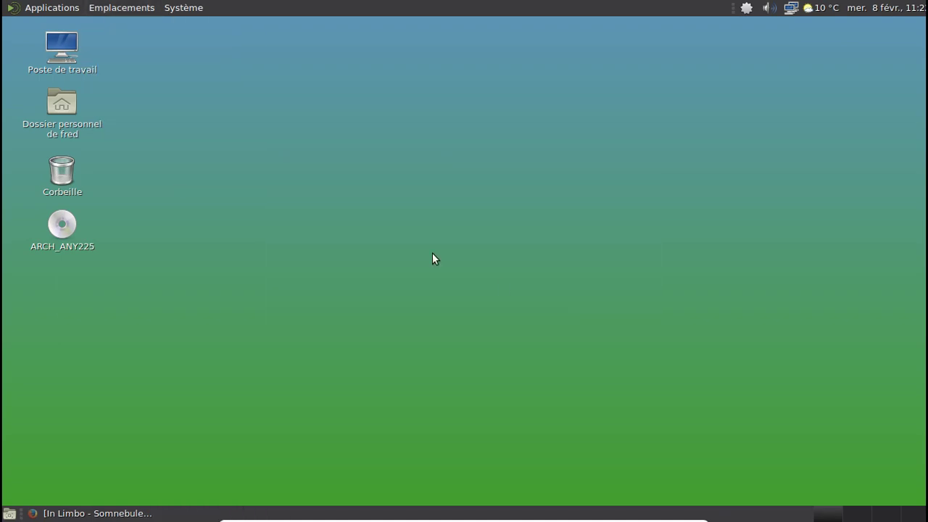
# Open the Téléchargements folder from the home folder and extract In-Limbo-Somnebuleux-LOW.zip in place
pyautogui.doubleClick(82, 124)
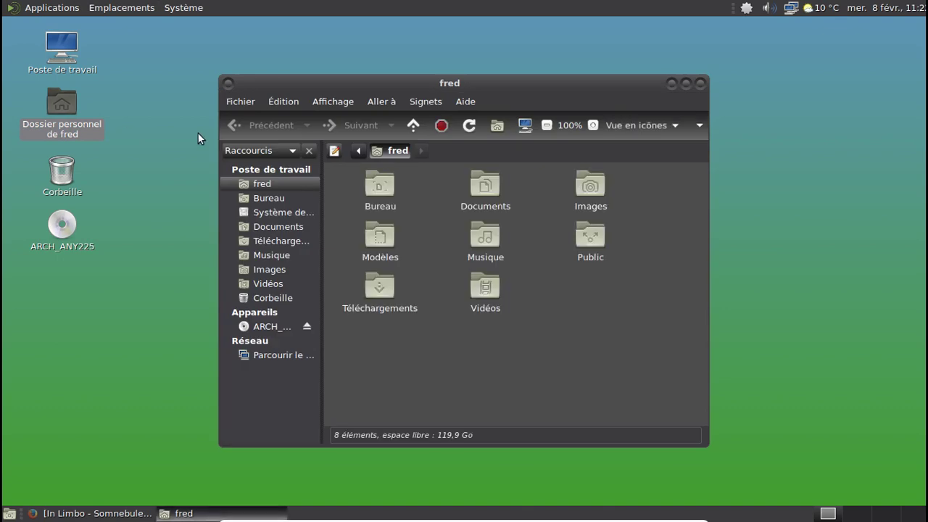
pyautogui.click(387, 292)
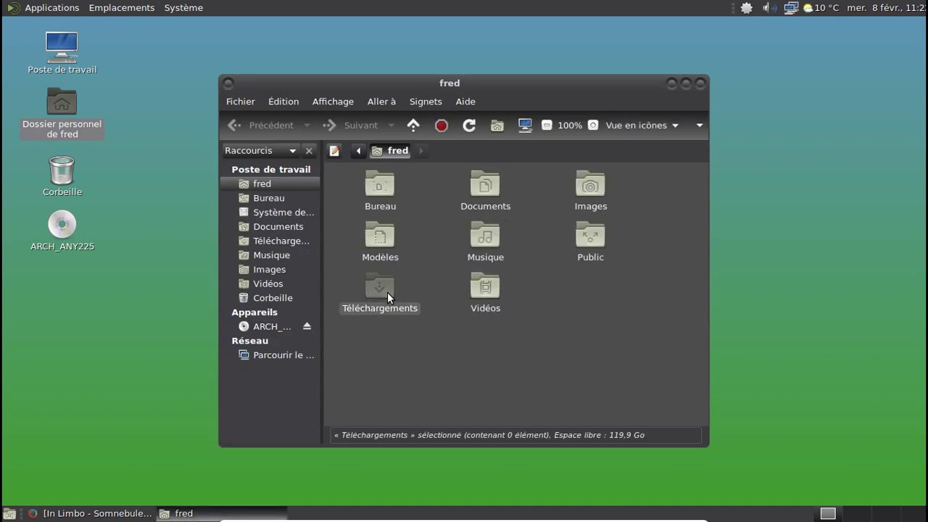
pyautogui.doubleClick(387, 292)
pyautogui.rightClick(382, 200)
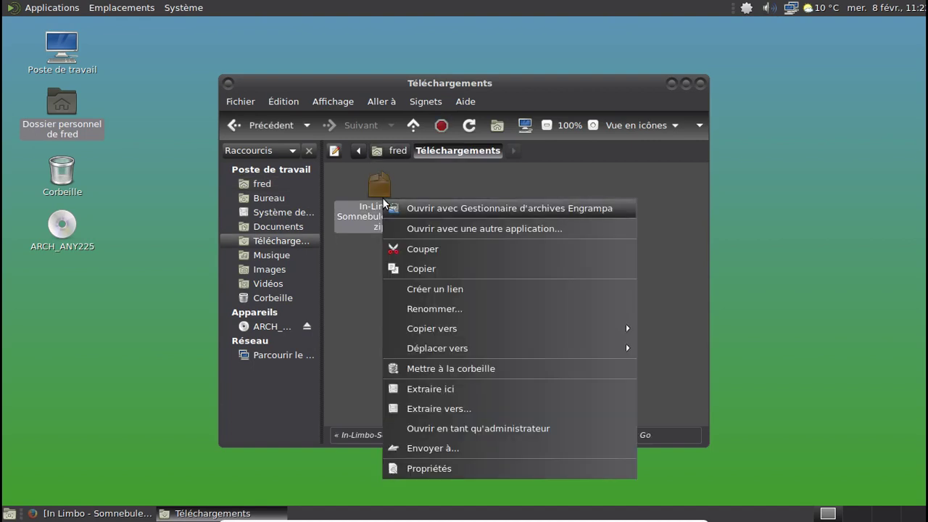
pyautogui.click(457, 388)
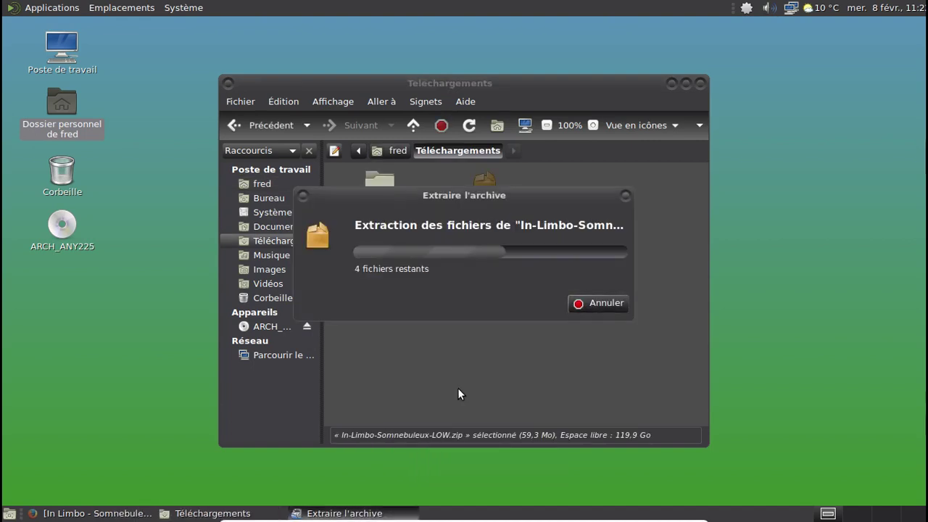
# Move the extracted In-Limbo - 2008 - Somnebuleux folder into Musique, check it there and close the file manager
pyautogui.click(385, 186)
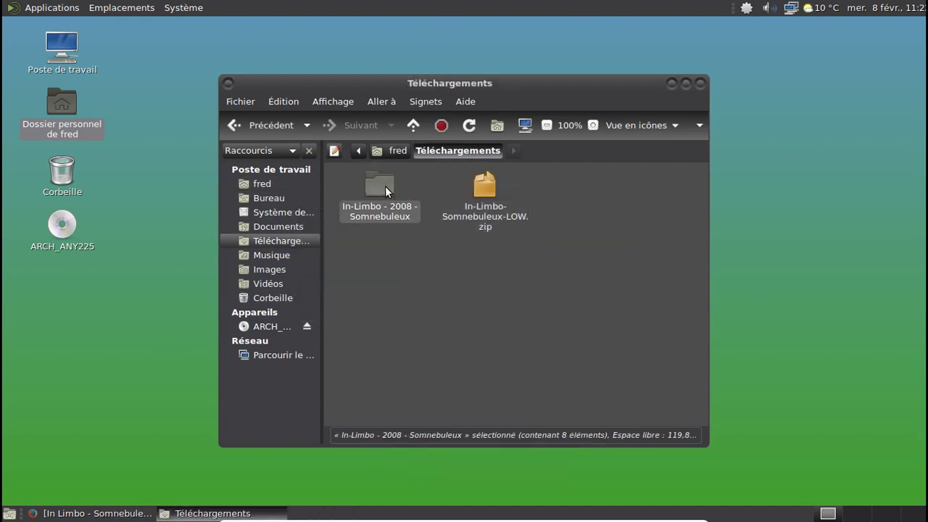
pyautogui.moveTo(385, 186); pyautogui.dragTo(274, 255)
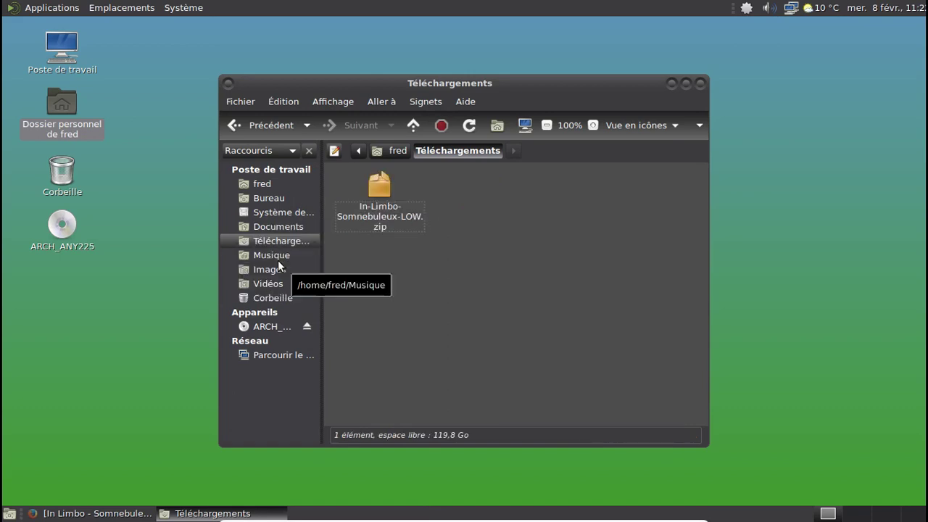
pyautogui.click(274, 256)
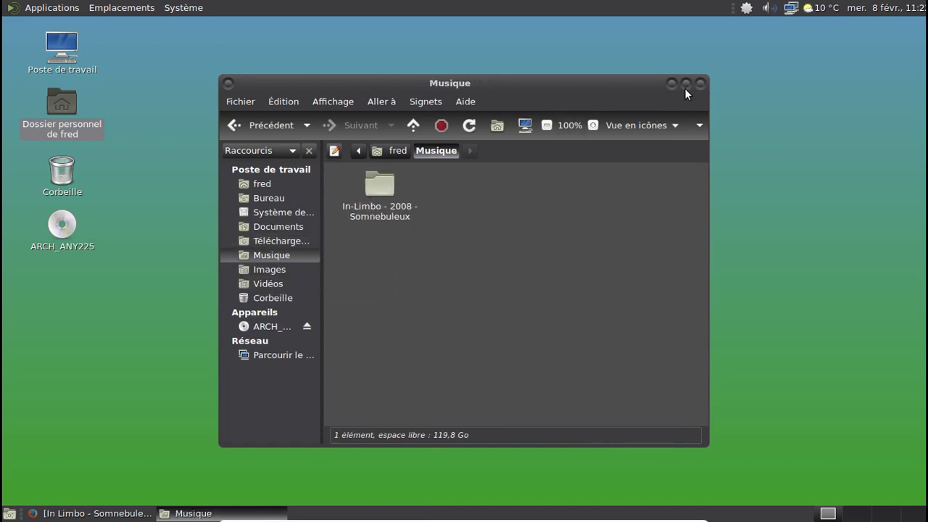
pyautogui.click(686, 85)
# Launch the Quod Libet music player and close the minimized Firefox window
pyautogui.click(63, 8)
pyautogui.moveTo(99, 128)
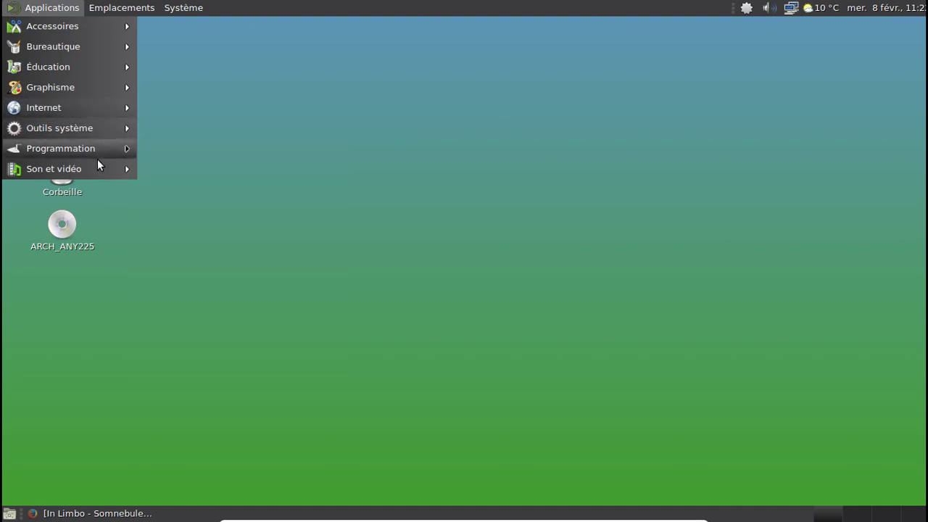
pyautogui.moveTo(97, 163)
pyautogui.click(168, 228)
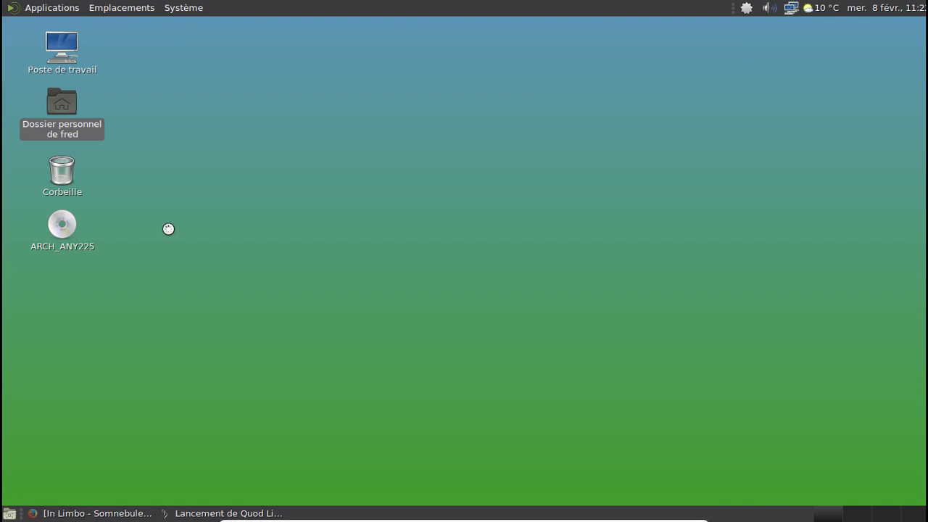
pyautogui.rightClick(123, 515)
pyautogui.click(202, 453)
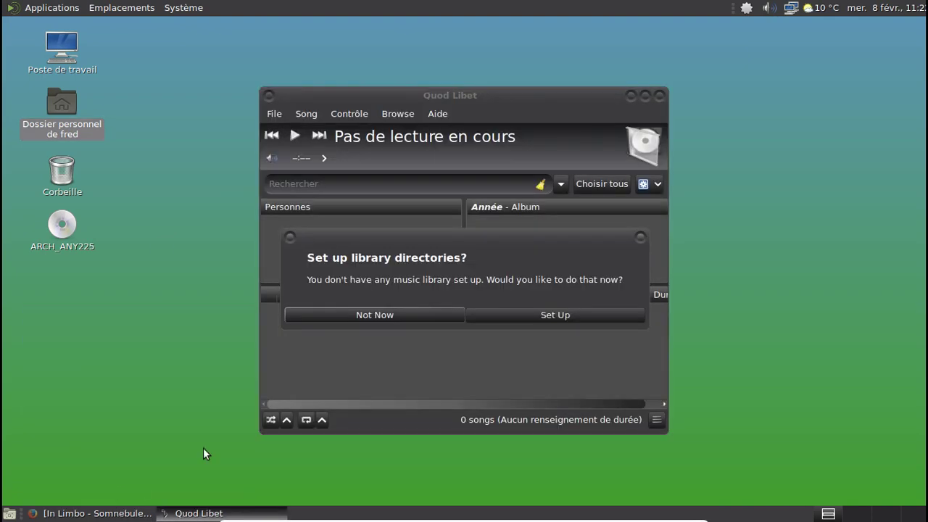
# Set up the music library with the Musique folder as the directory to scan and play the track Paradoxal
pyautogui.click(556, 314)
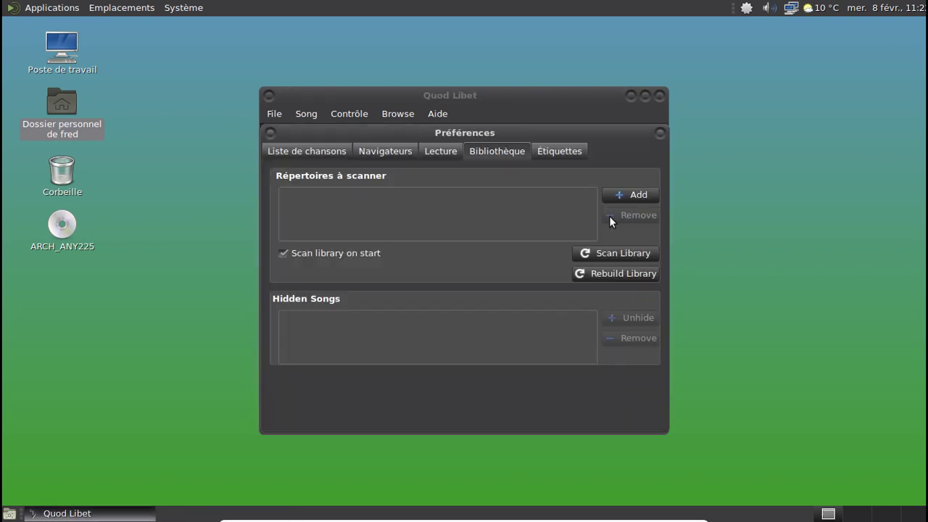
pyautogui.click(620, 193)
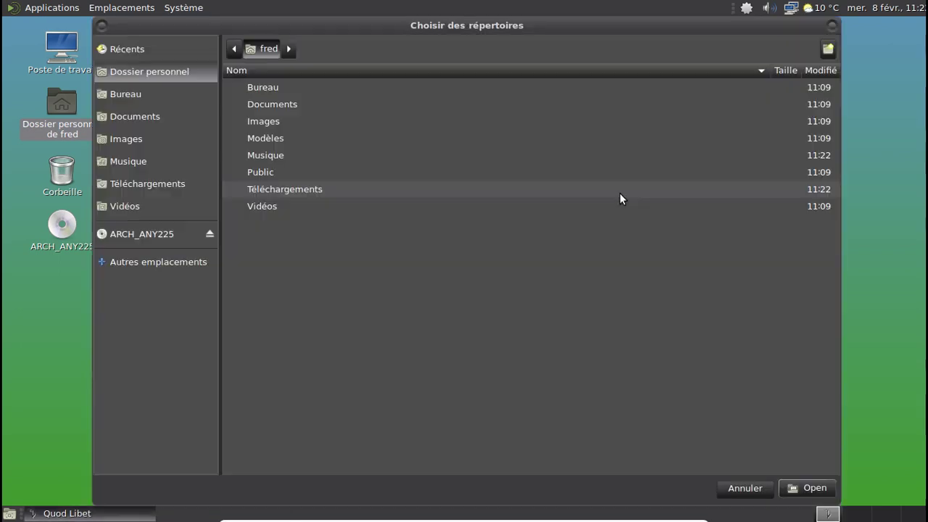
pyautogui.click(279, 152)
pyautogui.click(807, 487)
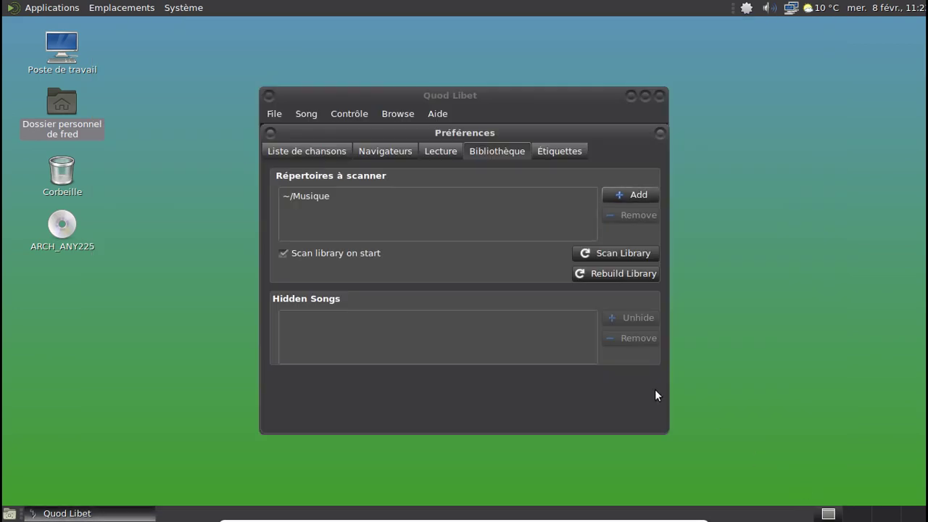
pyautogui.click(658, 131)
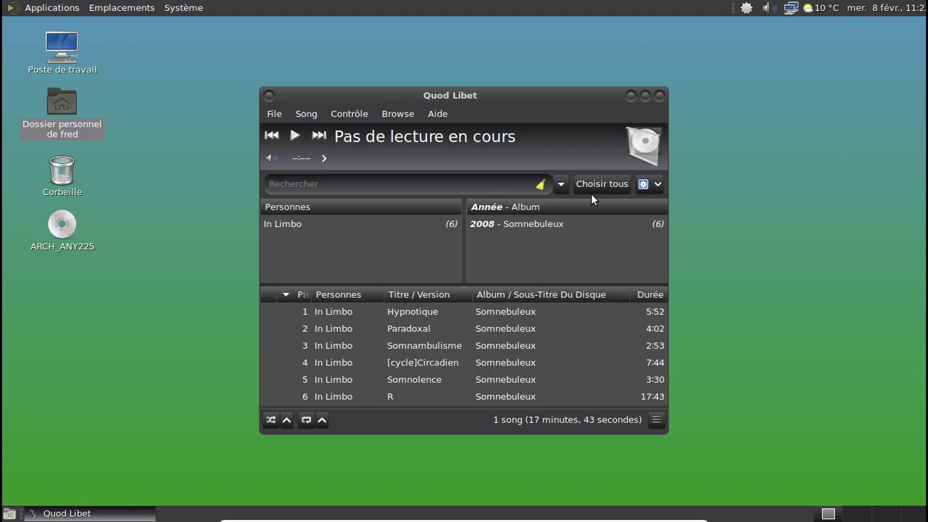
pyautogui.doubleClick(417, 329)
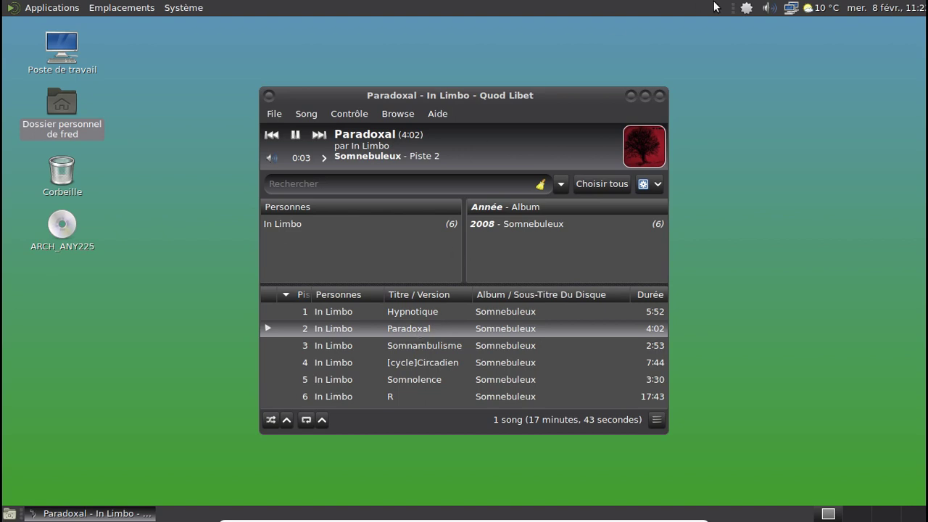
# Review the hardware, input and output settings in the sound preferences, then close them
pyautogui.rightClick(770, 8)
pyautogui.click(786, 48)
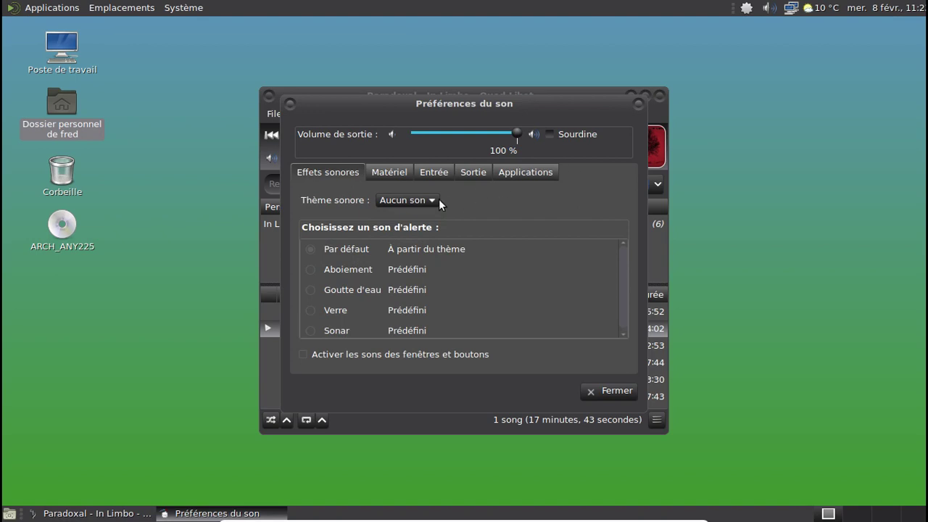
pyautogui.click(400, 172)
pyautogui.click(437, 172)
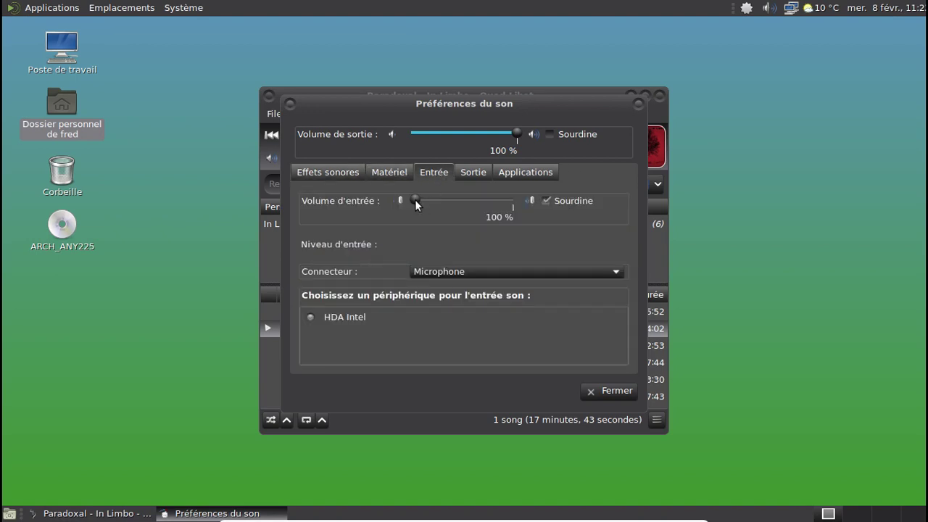
pyautogui.click(473, 172)
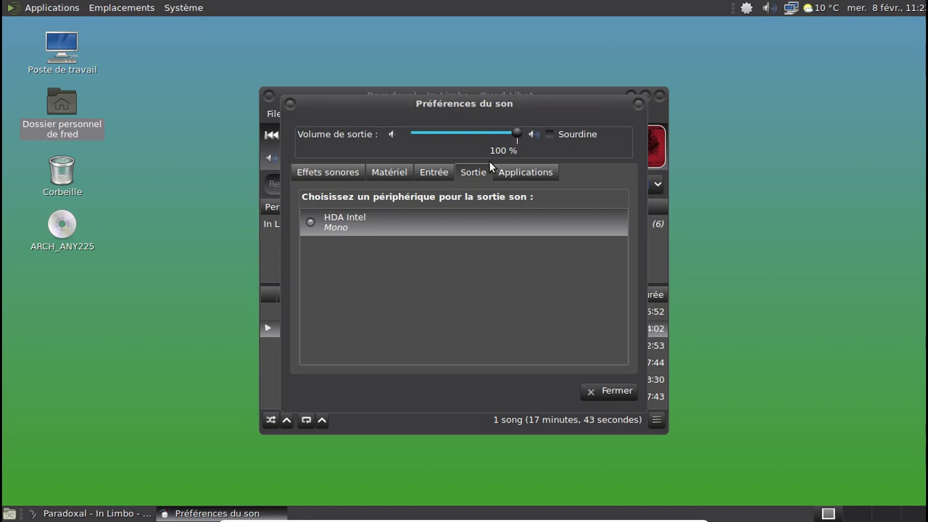
pyautogui.click(637, 104)
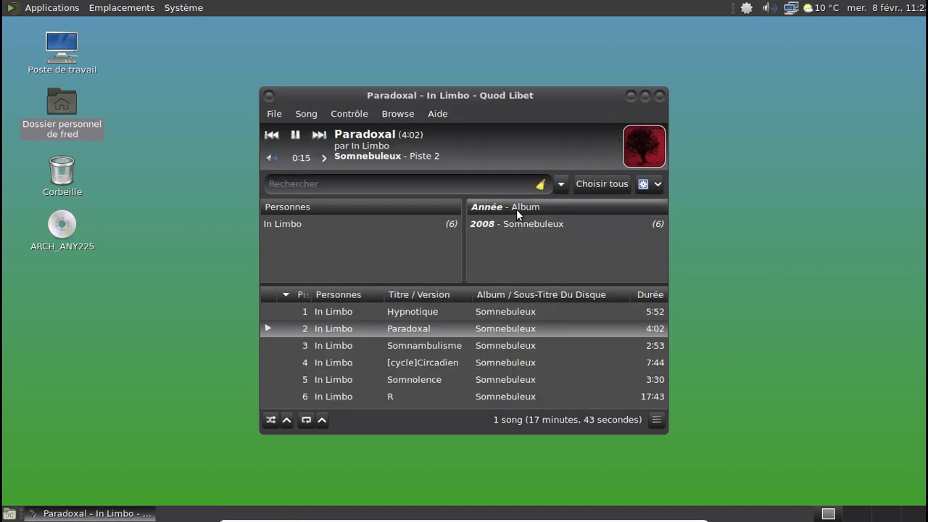
# Pause the track Paradoxal and close the music player
pyautogui.click(297, 136)
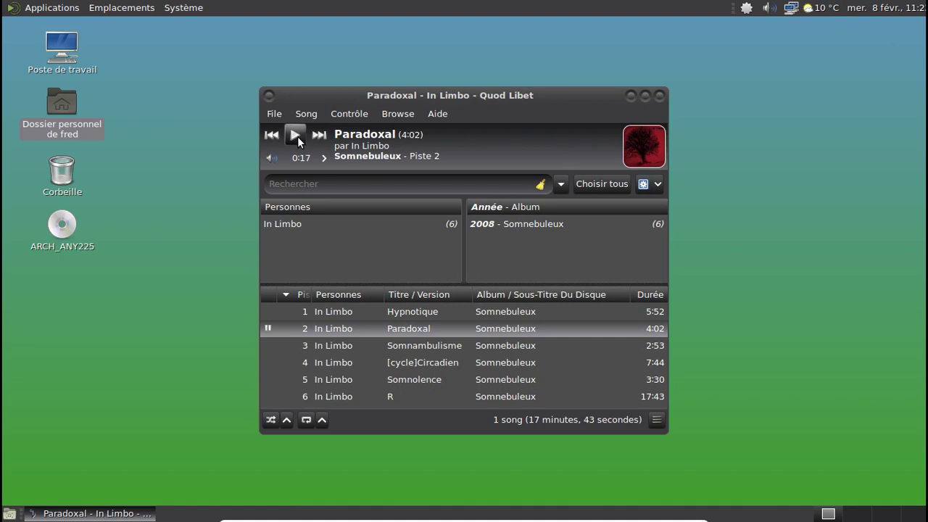
pyautogui.click(660, 96)
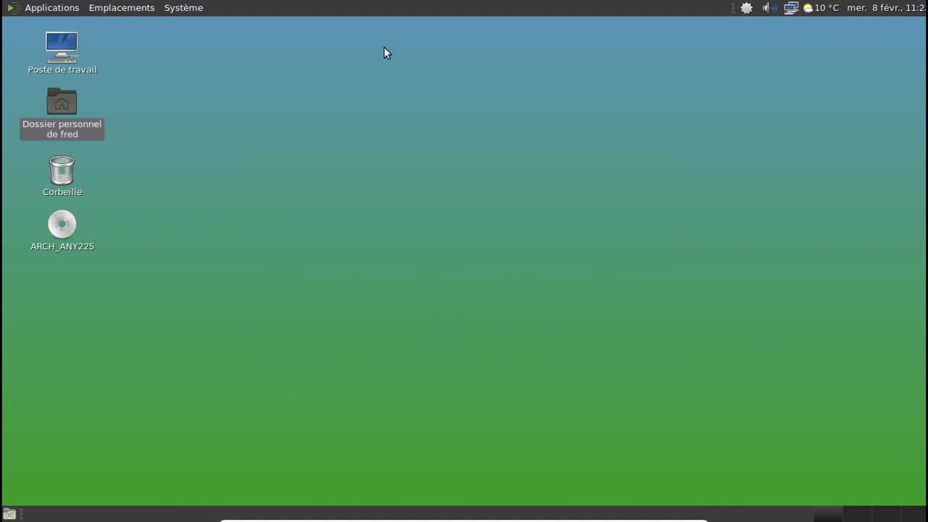
pyautogui.click(81, 8)
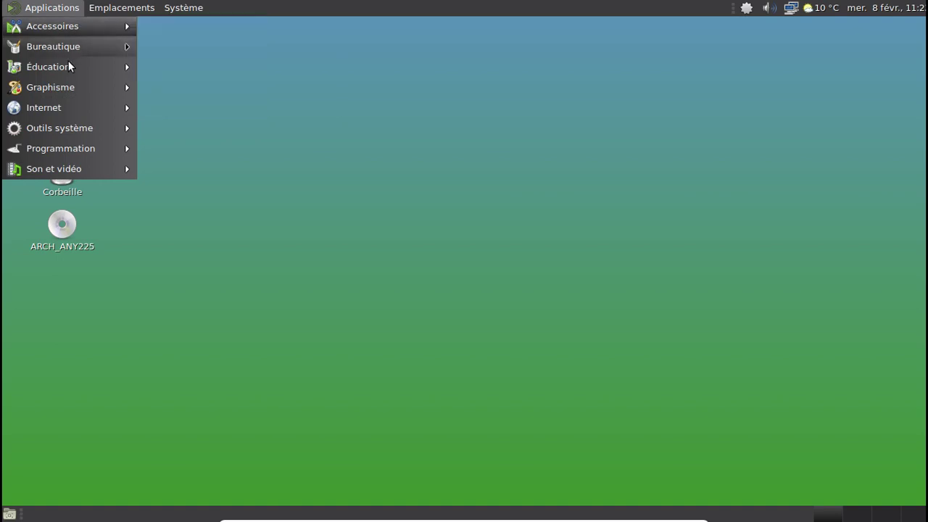
pyautogui.moveTo(78, 120)
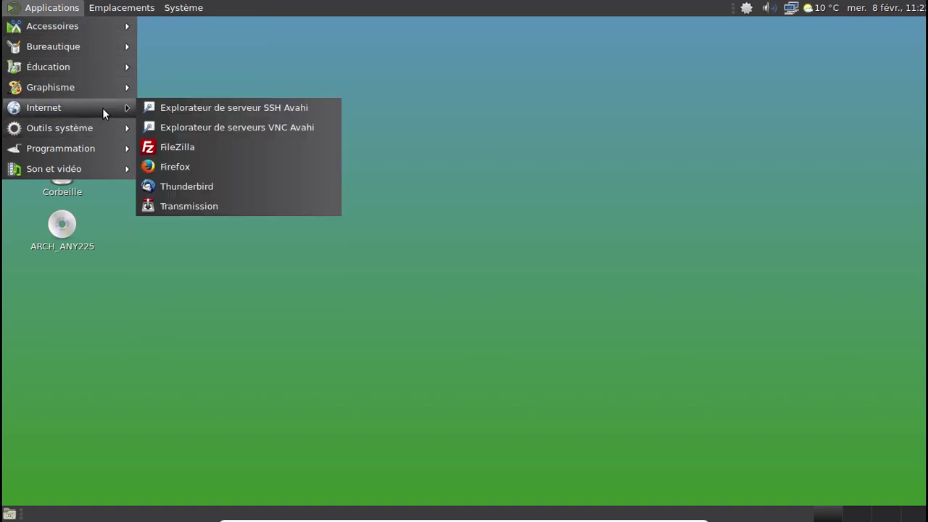
pyautogui.click(120, 363)
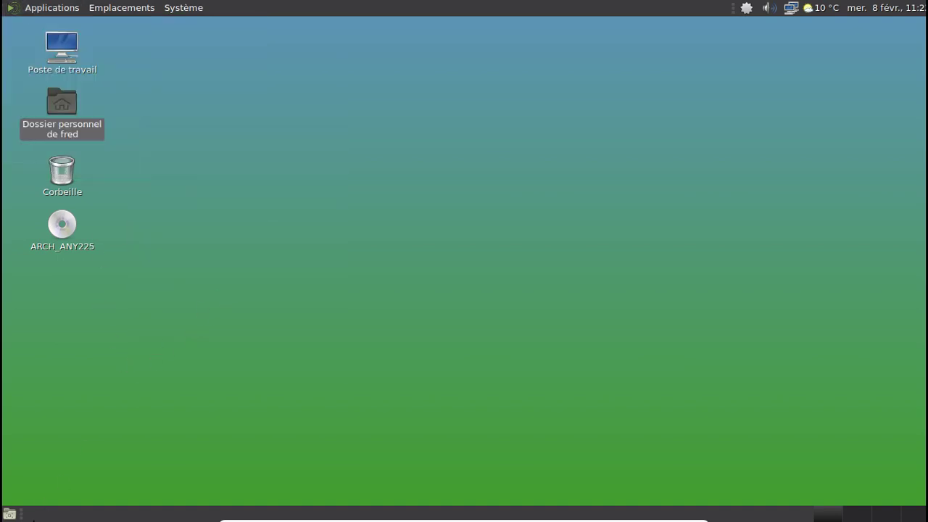
# Open the package manager, search for pulseaudio and mark the pulseaudio and pulseaudio-alsa packages for installation
pyautogui.rightClick(748, 10)
pyautogui.click(767, 44)
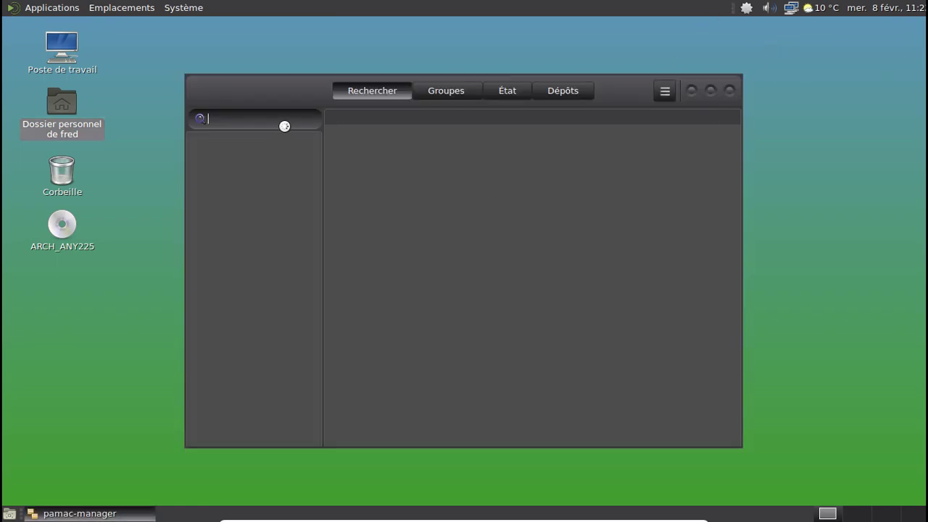
pyautogui.write('pulsa')
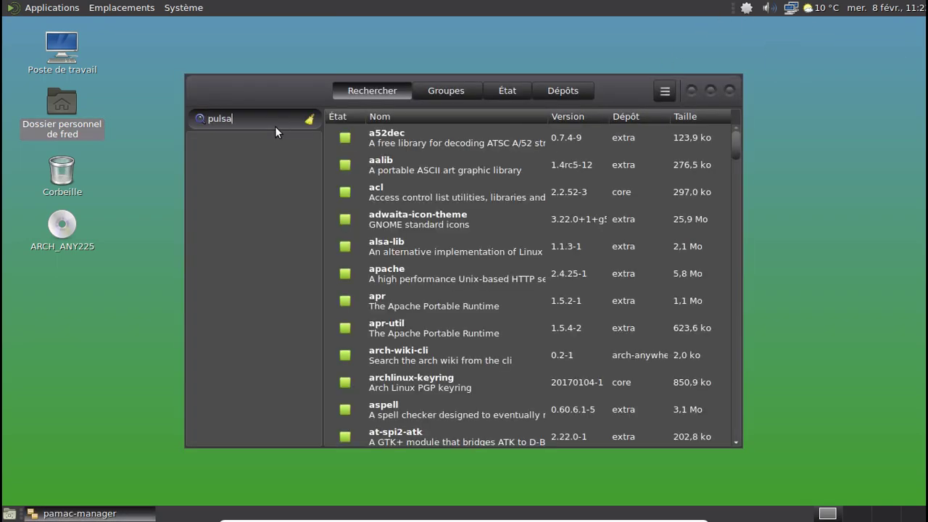
pyautogui.press('BackSpace')
pyautogui.write('eaudio')
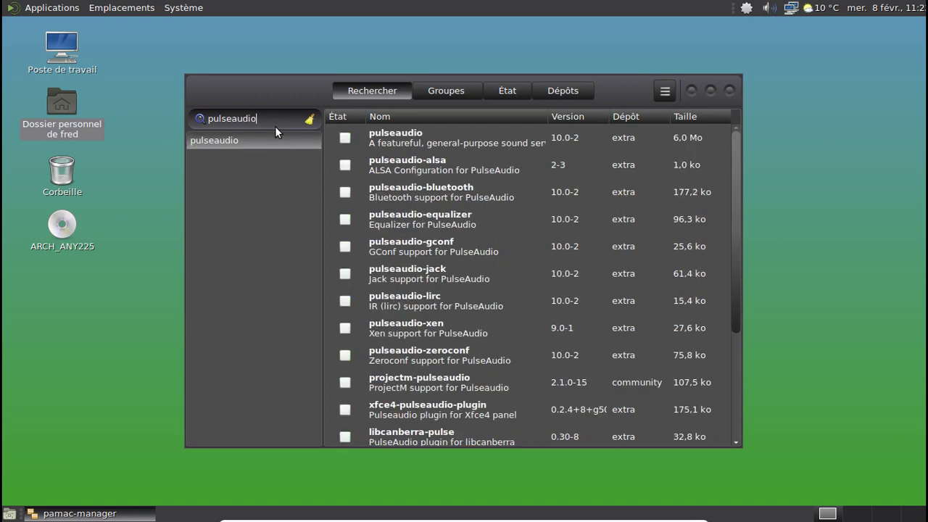
pyautogui.click(341, 138)
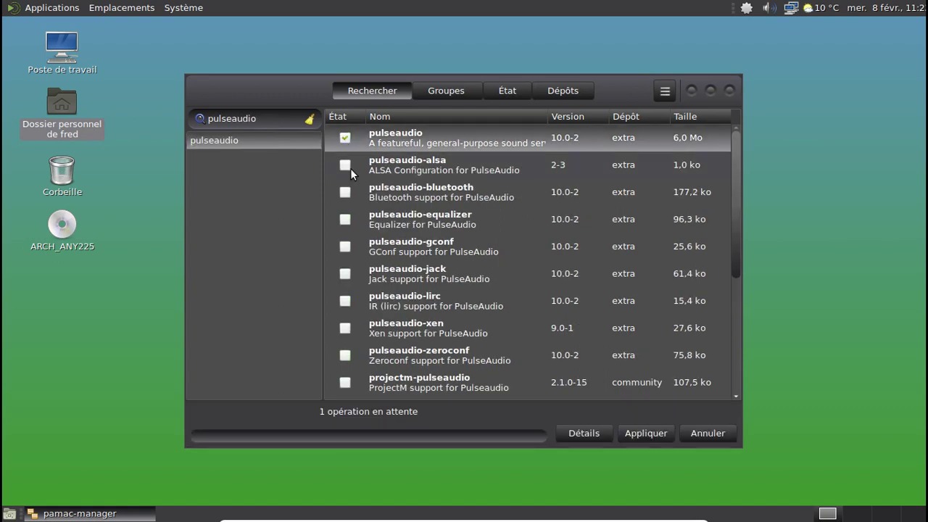
pyautogui.click(346, 166)
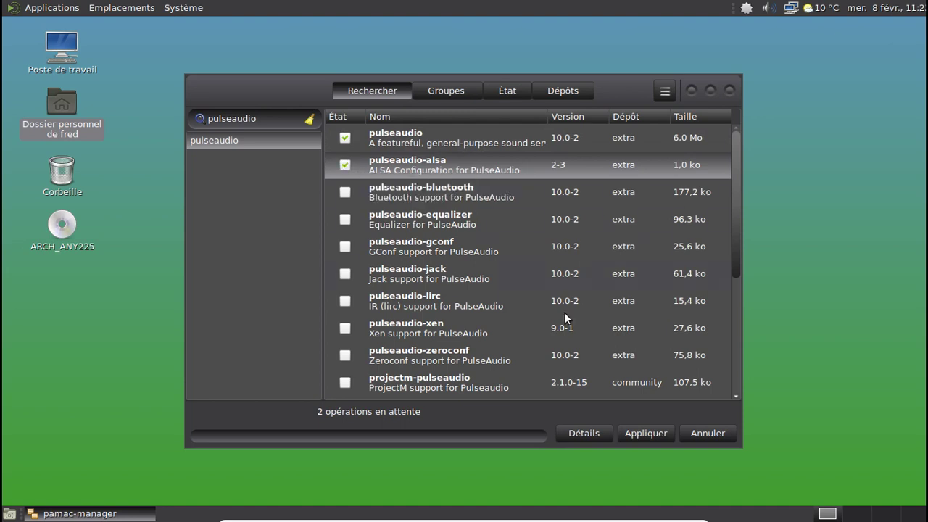
# Apply the pending package installation, authenticating with the account password, and close the package manager
pyautogui.click(639, 430)
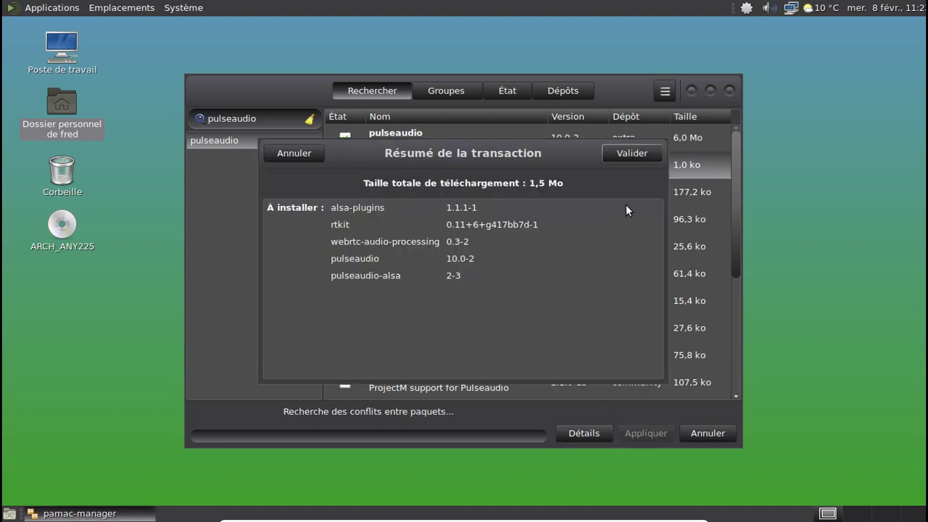
pyautogui.click(629, 153)
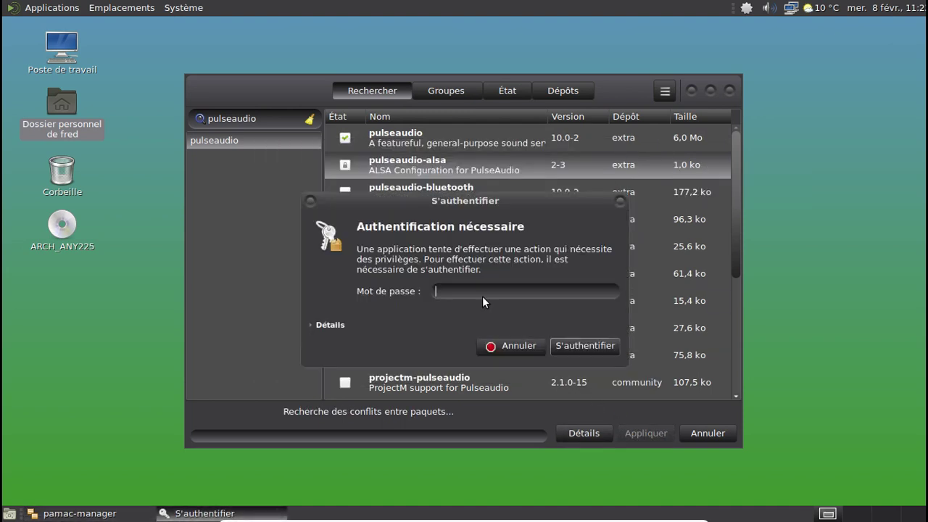
pyautogui.write('********')
pyautogui.press('Return')
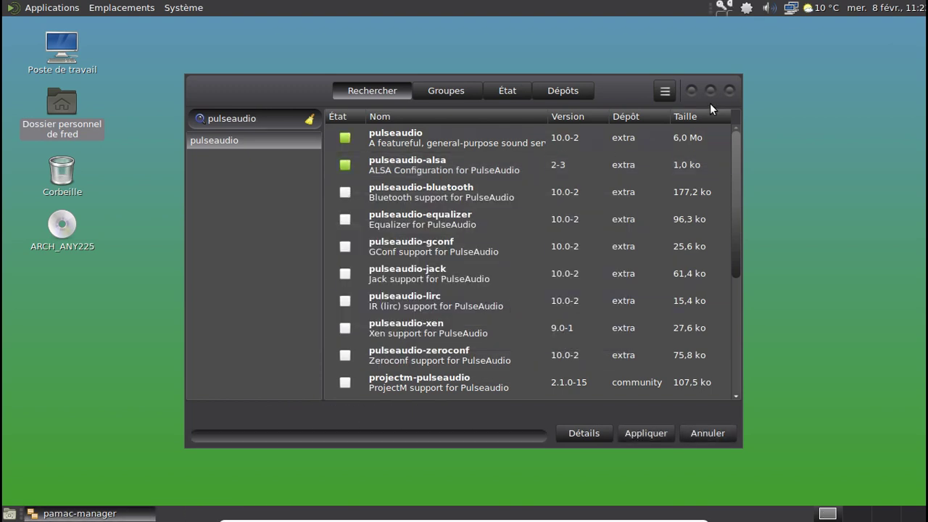
pyautogui.moveTo(735, 179); pyautogui.dragTo(736, 320)
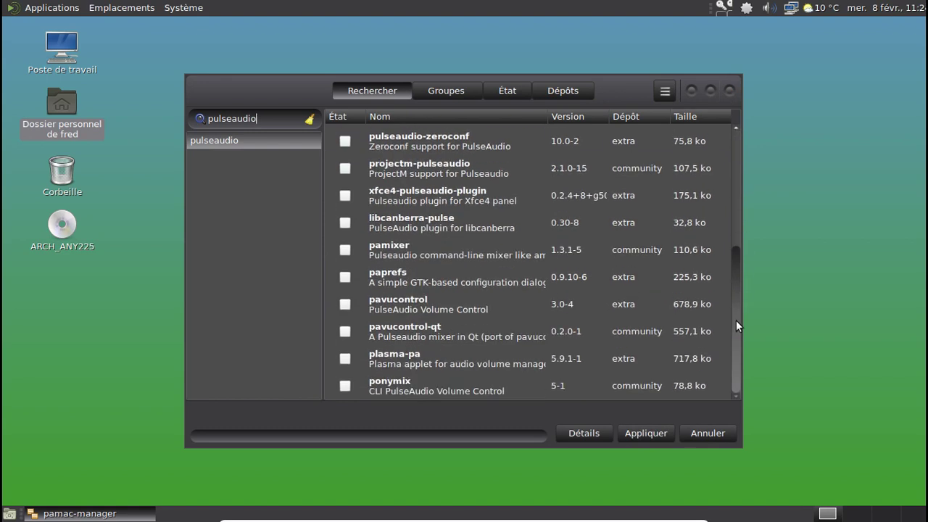
pyautogui.click(729, 91)
# Log out of the MATE session and log back in with the account password
pyautogui.click(183, 8)
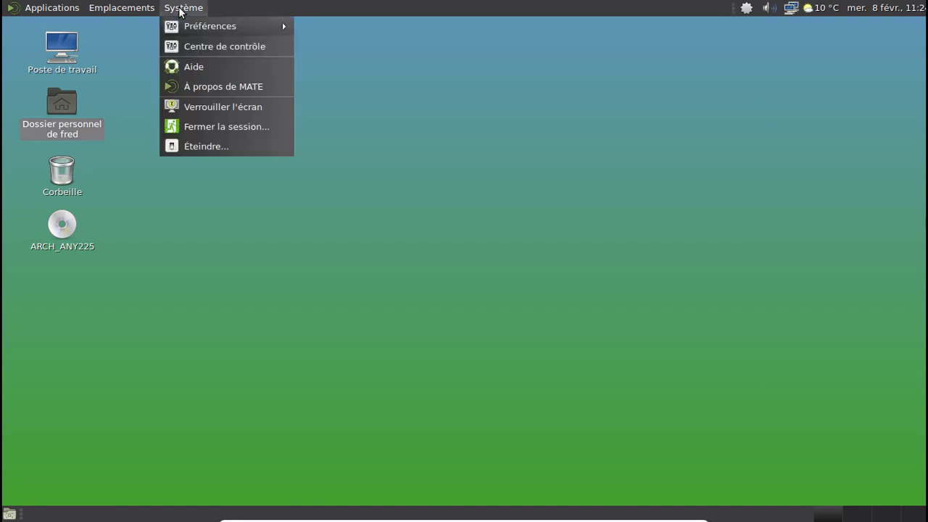
pyautogui.click(219, 125)
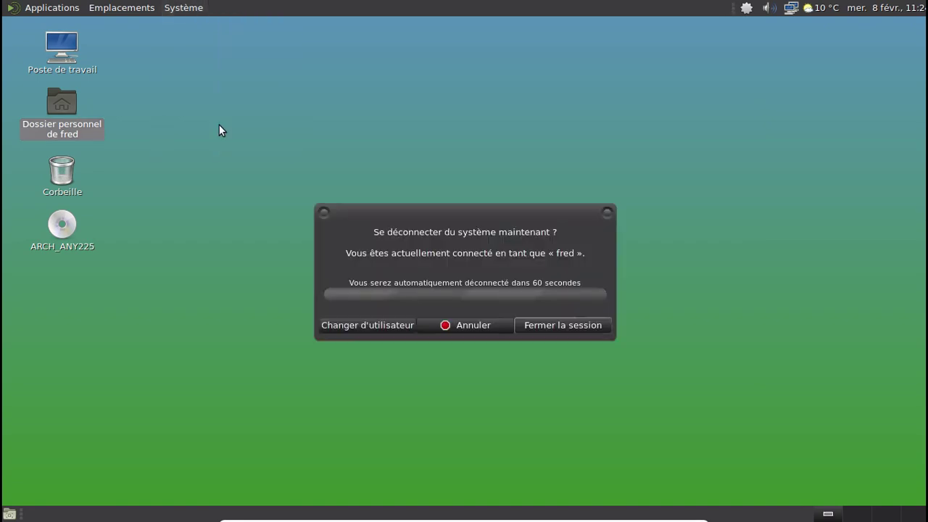
pyautogui.click(552, 328)
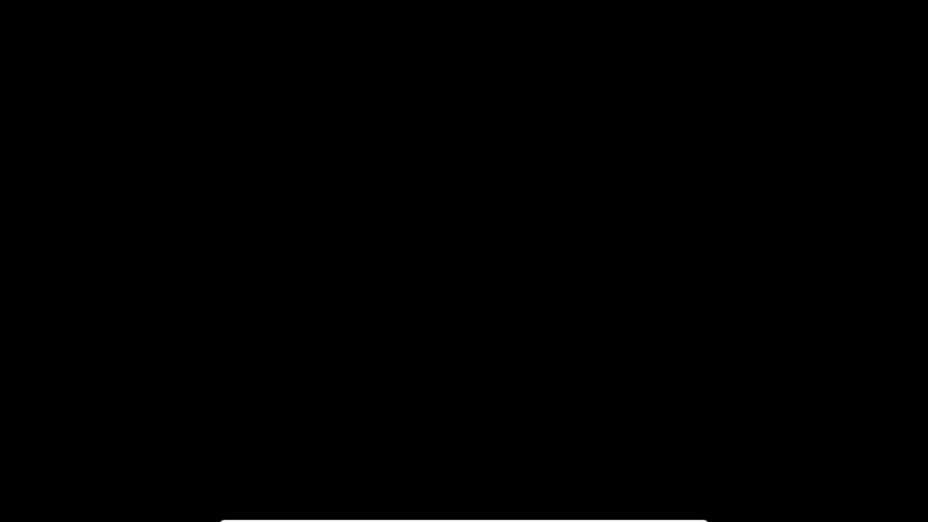
pyautogui.write('*****')
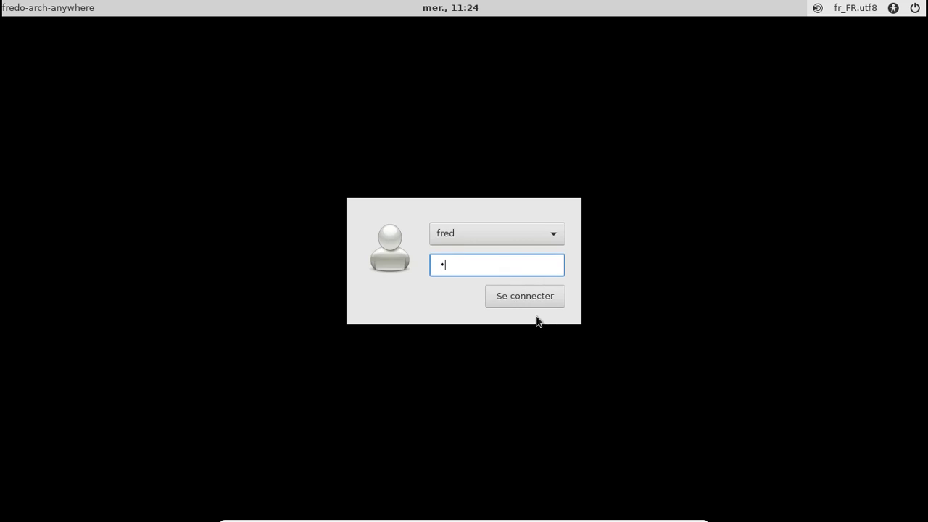
pyautogui.write('***')
pyautogui.press('Return')
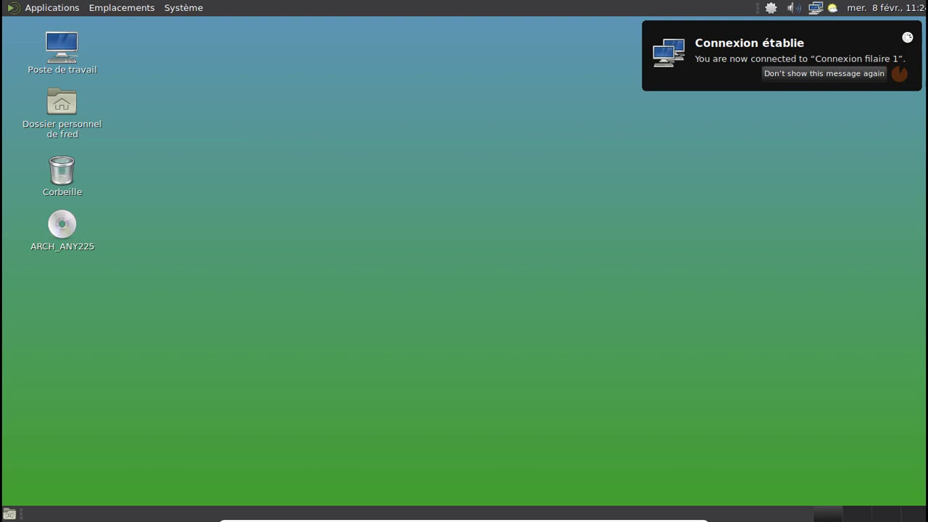
# Set the sound theme to Default in the sound preferences, try the Aboiement alert sound and close the preferences
pyautogui.rightClick(795, 9)
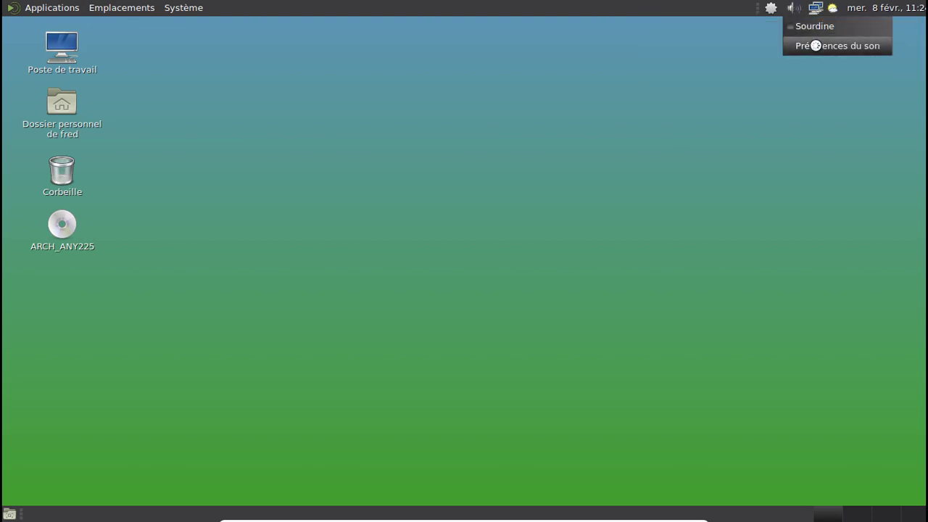
pyautogui.click(815, 44)
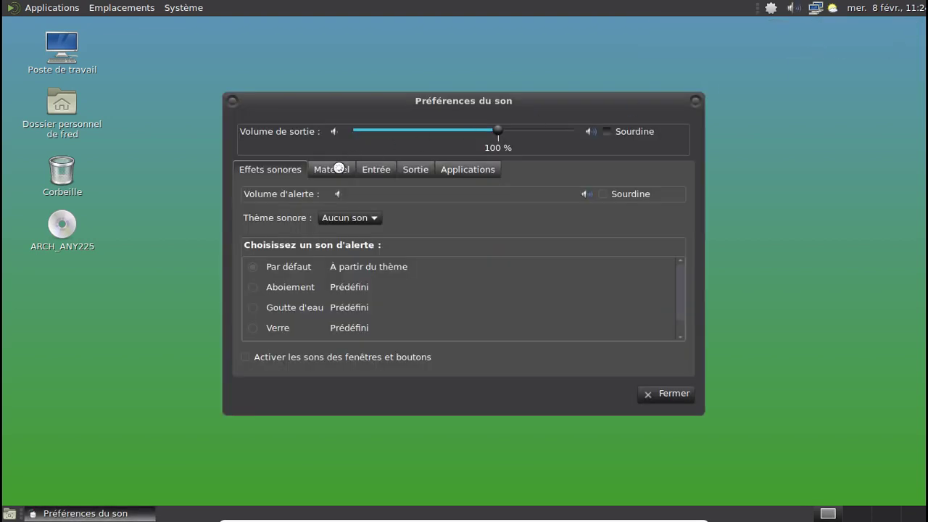
pyautogui.click(343, 218)
pyautogui.click(346, 234)
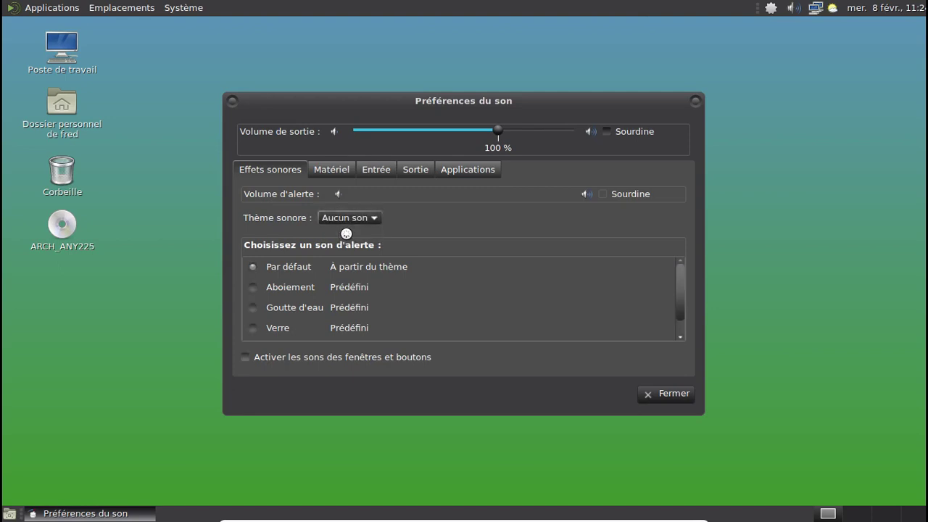
pyautogui.click(345, 219)
pyautogui.click(346, 234)
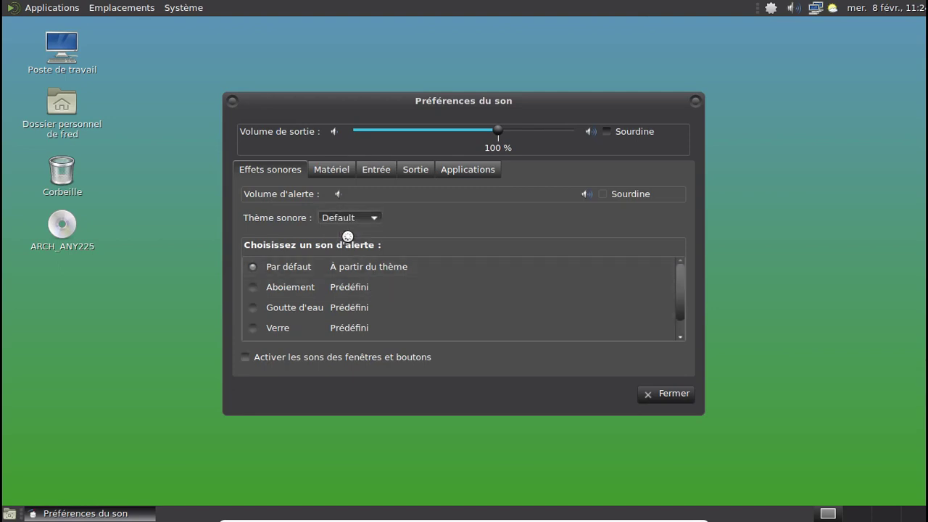
pyautogui.click(311, 287)
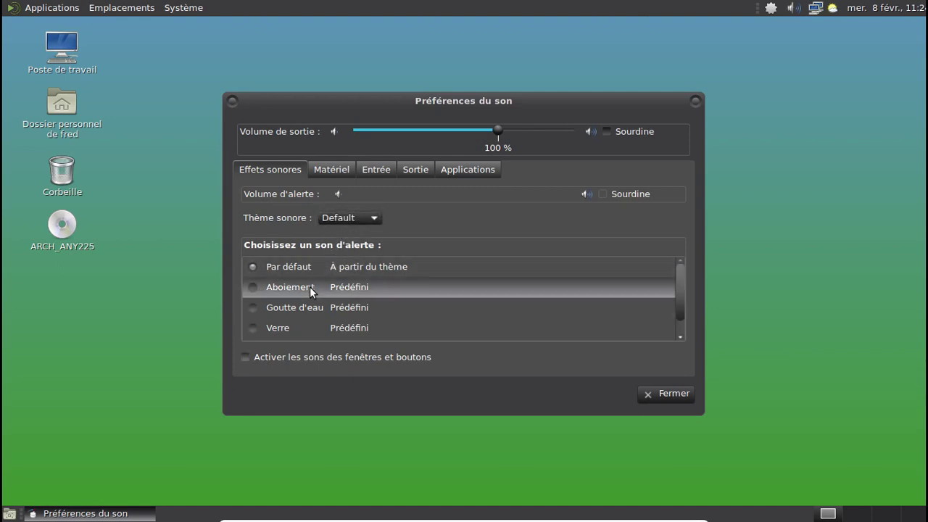
pyautogui.click(695, 101)
# Launch the Quod Libet music player and play the track Somnambulisme
pyautogui.click(51, 9)
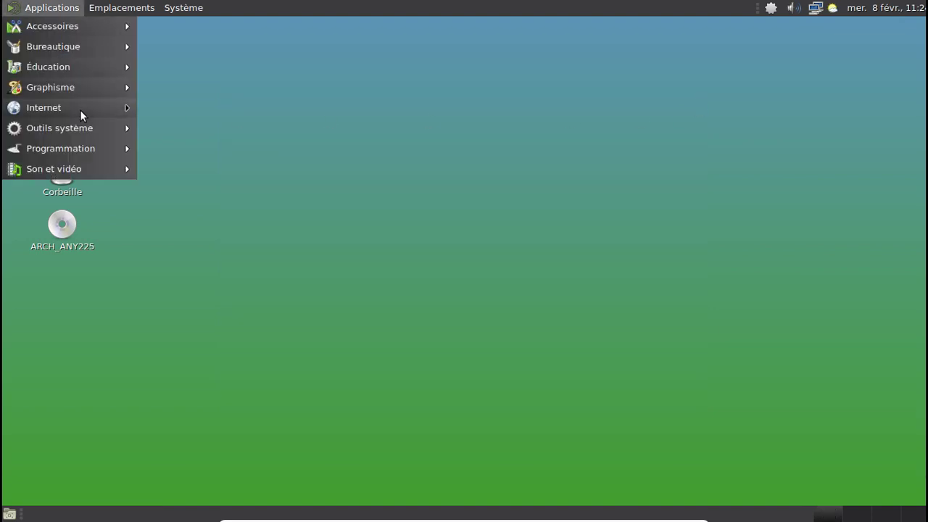
pyautogui.moveTo(86, 128)
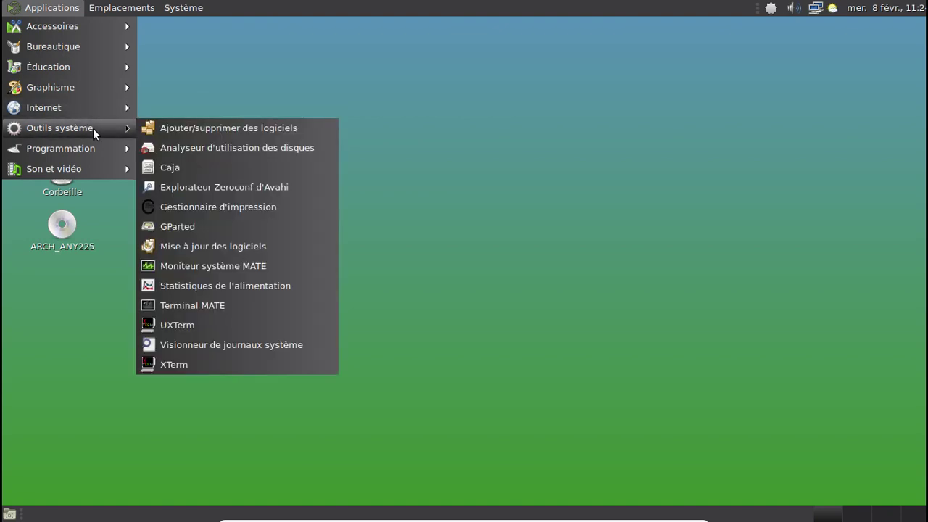
pyautogui.moveTo(91, 109)
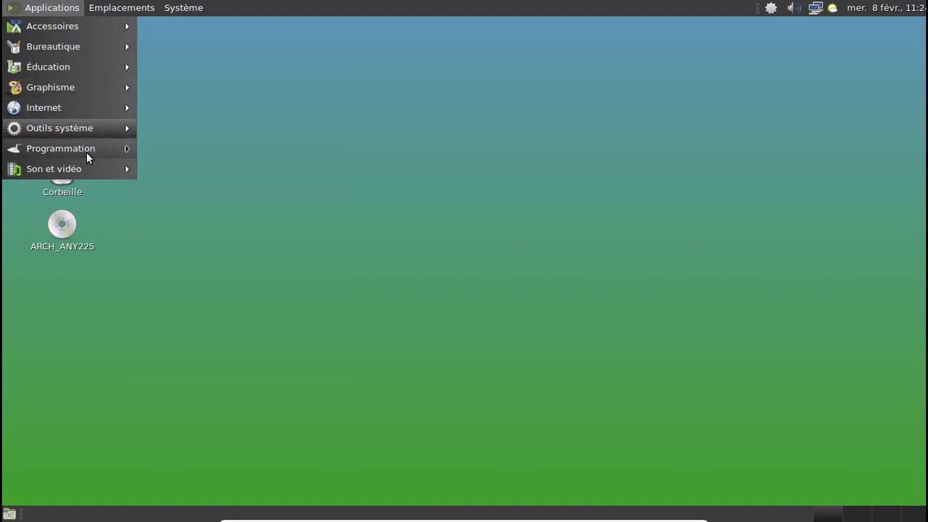
pyautogui.moveTo(95, 171)
pyautogui.click(179, 228)
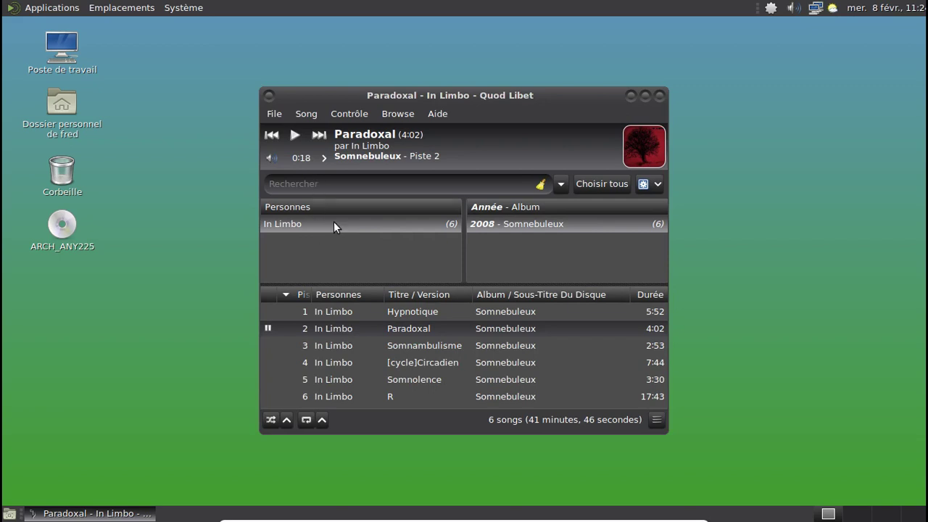
pyautogui.doubleClick(338, 349)
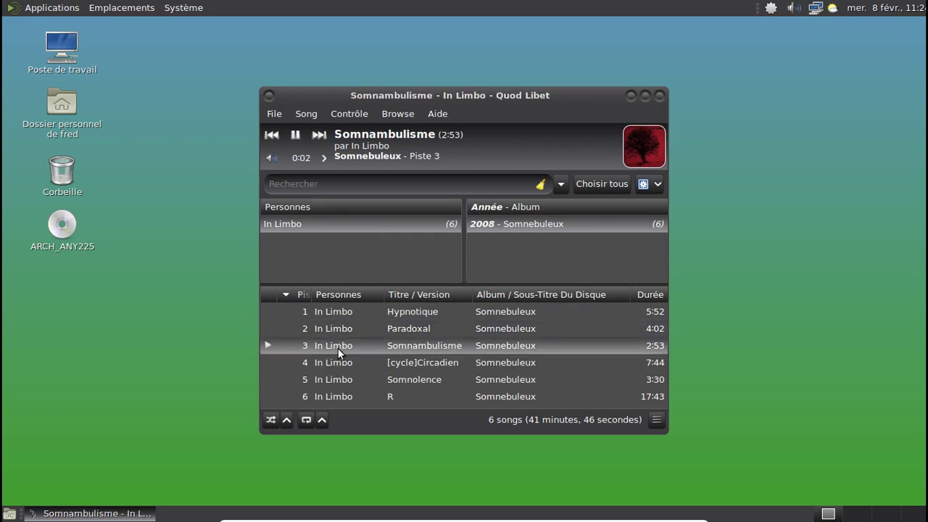
# Quit the music player and shut down the virtual machine
pyautogui.click(274, 114)
pyautogui.click(300, 253)
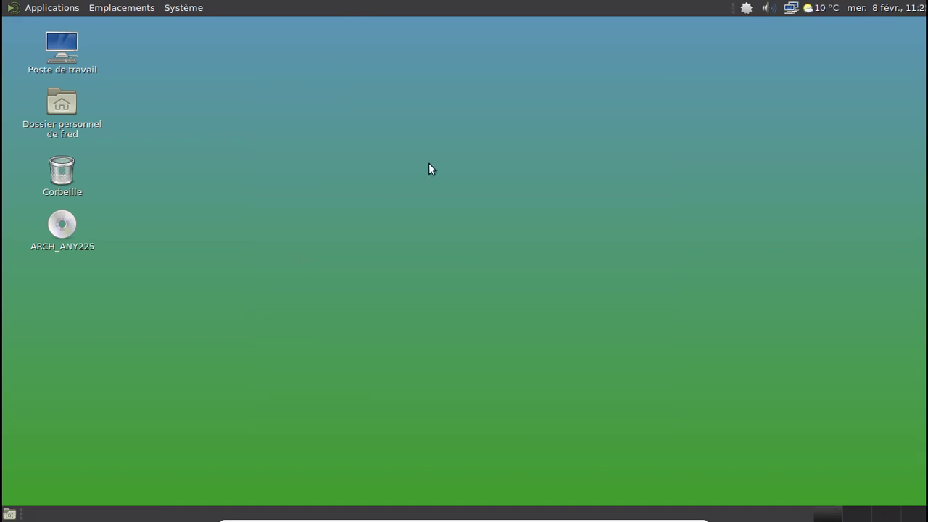
pyautogui.click(183, 7)
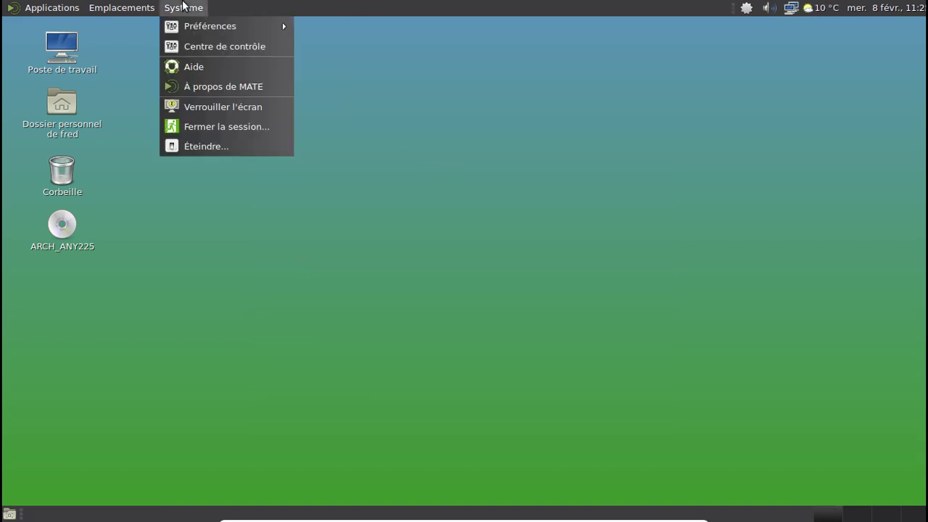
pyautogui.click(211, 149)
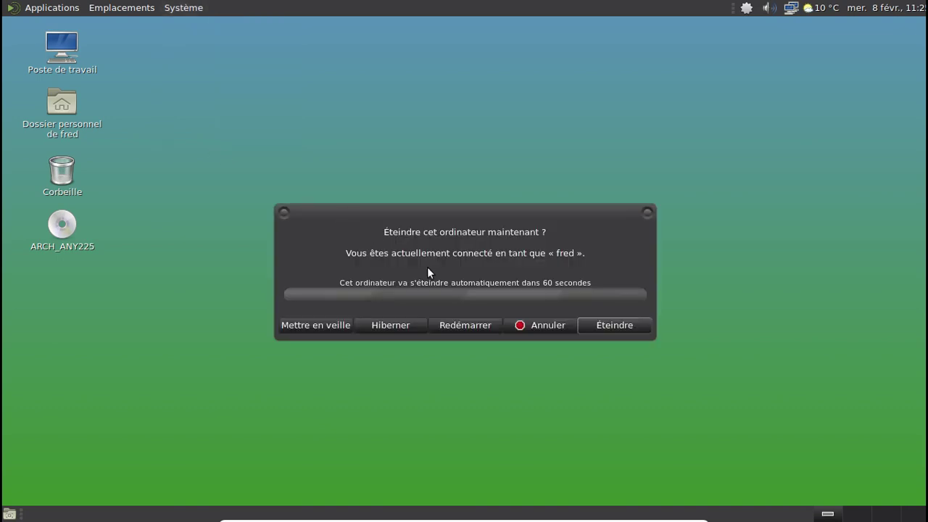
pyautogui.click(593, 323)
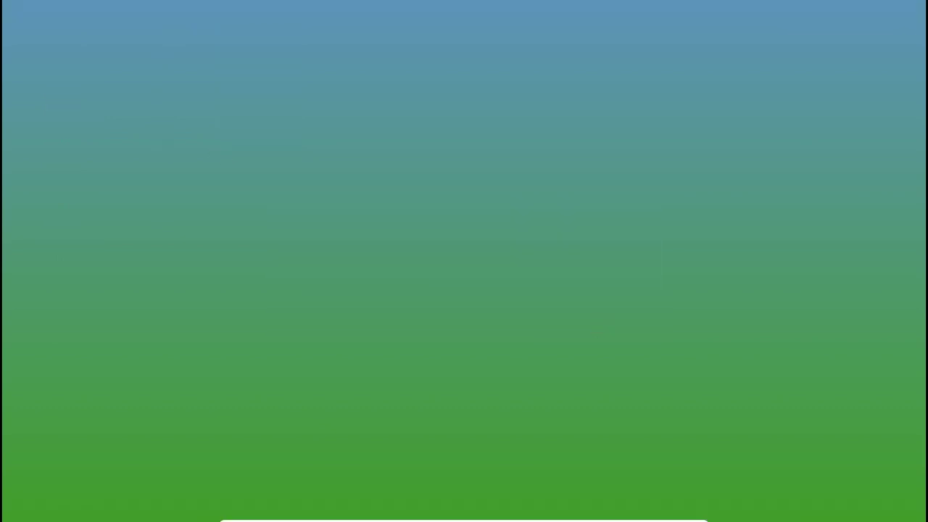